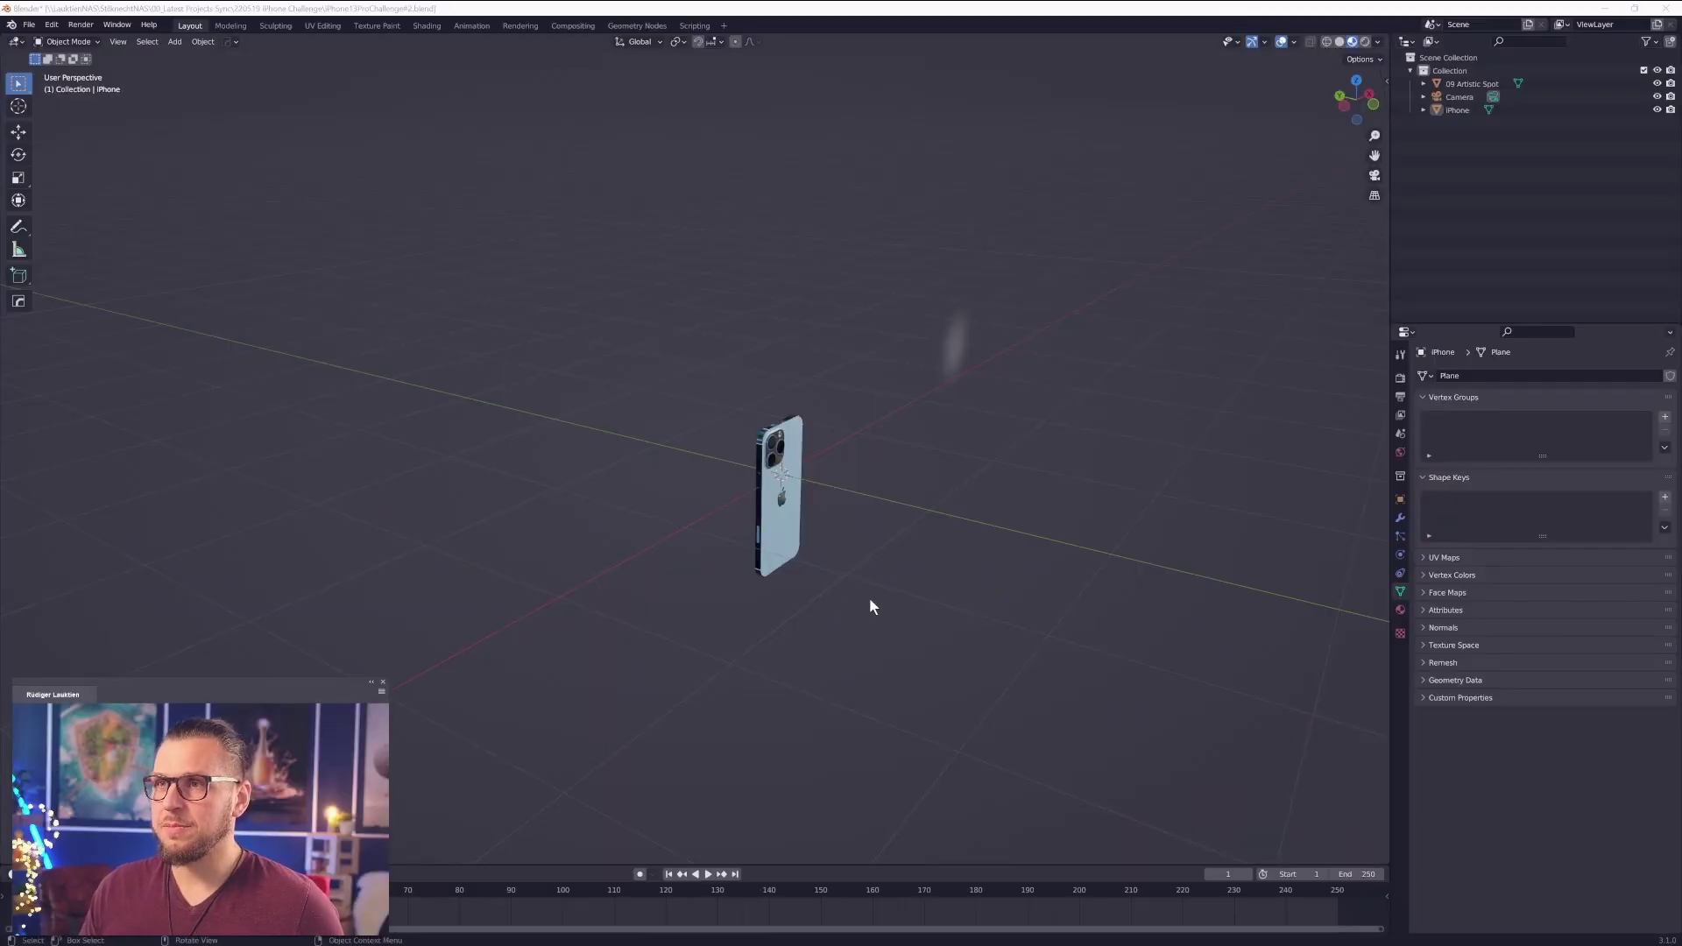
- Examine the starting scene's iPhone model, the artistic spot light plane and the camera
left_click(779, 539)
key("KP_Decimal")
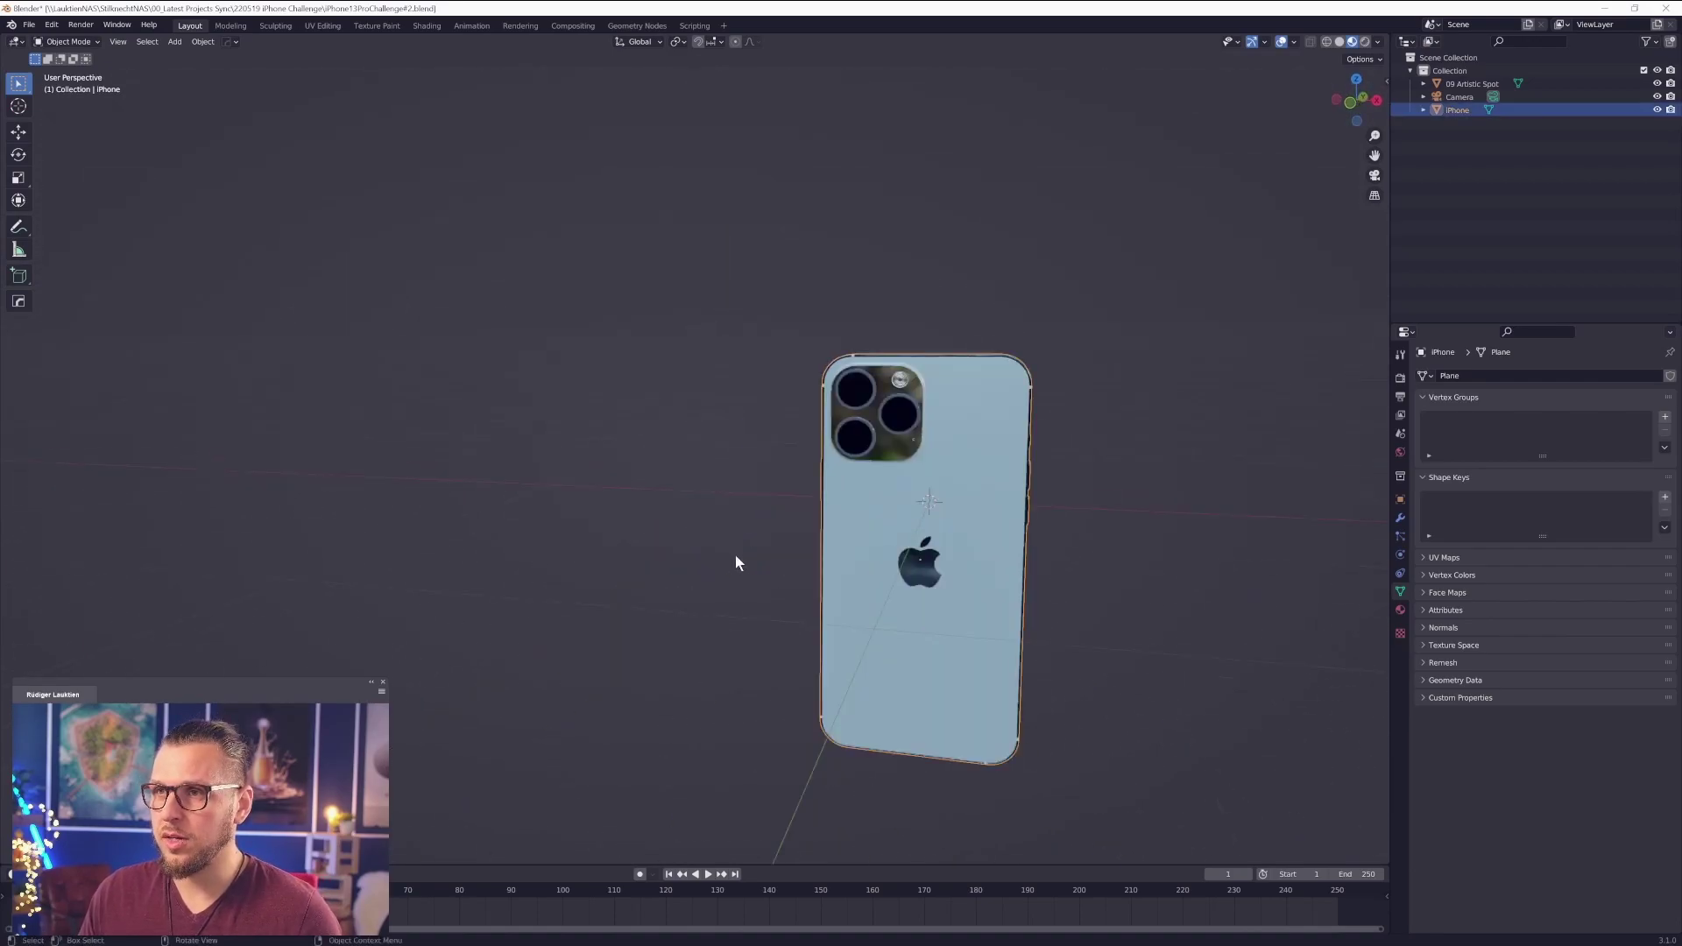
middle_click_drag(850, 600, 773, 529, "shift")
scroll(773, 530, "down", 5)
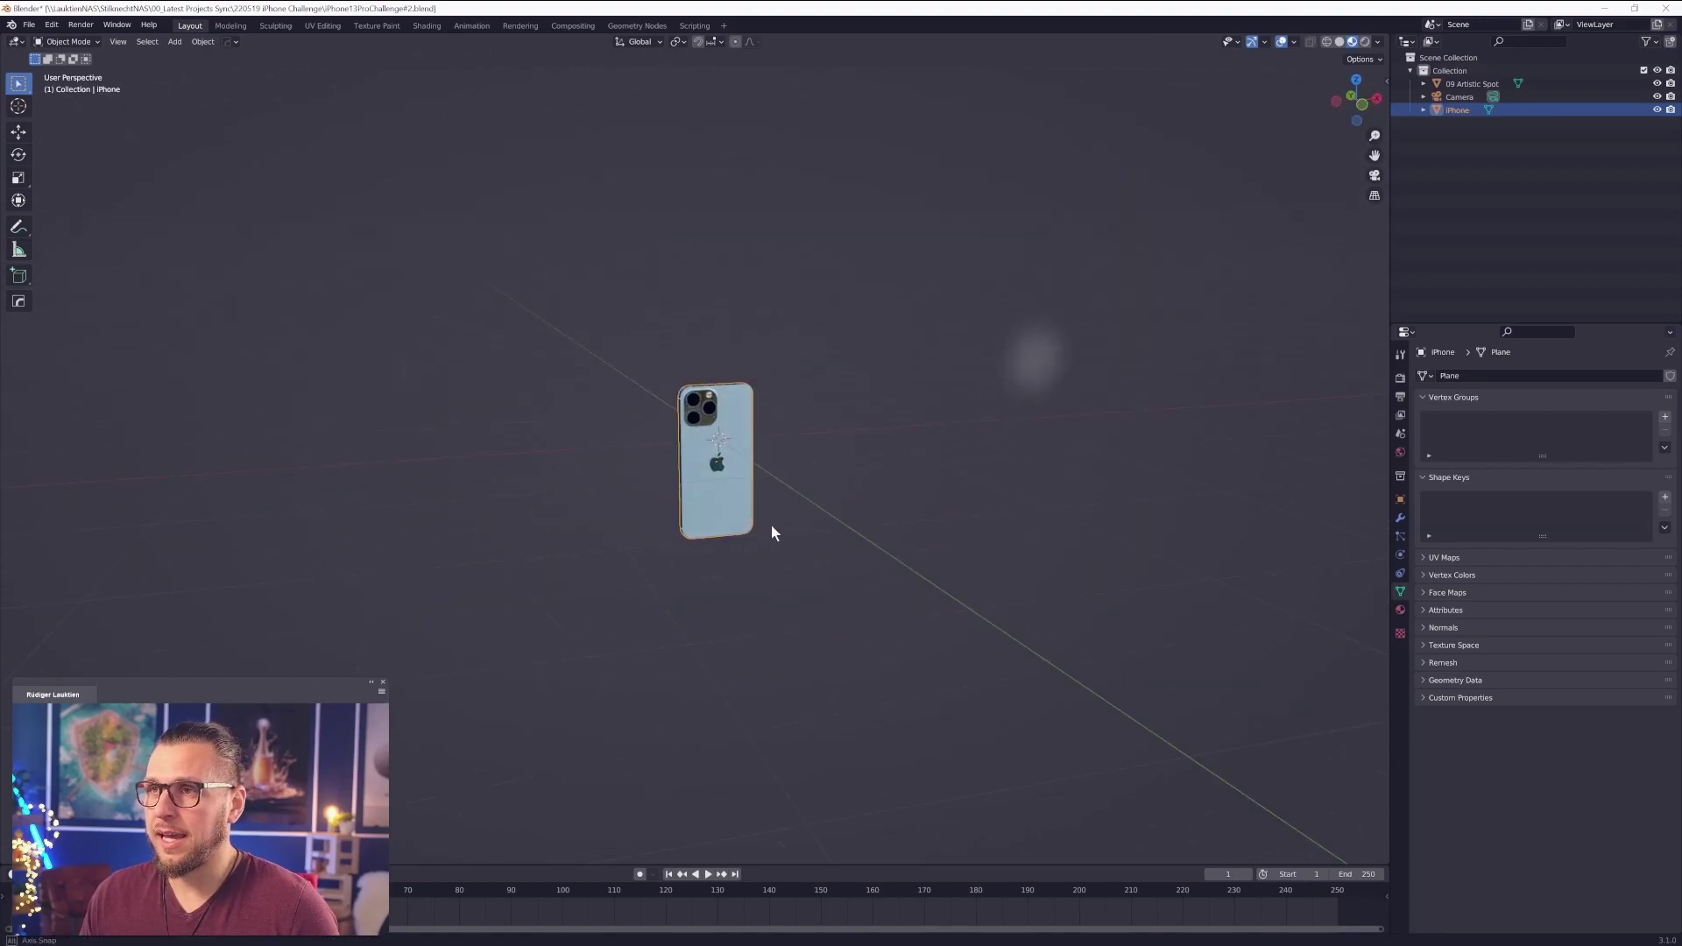
left_click(1016, 390)
key("KP_Decimal")
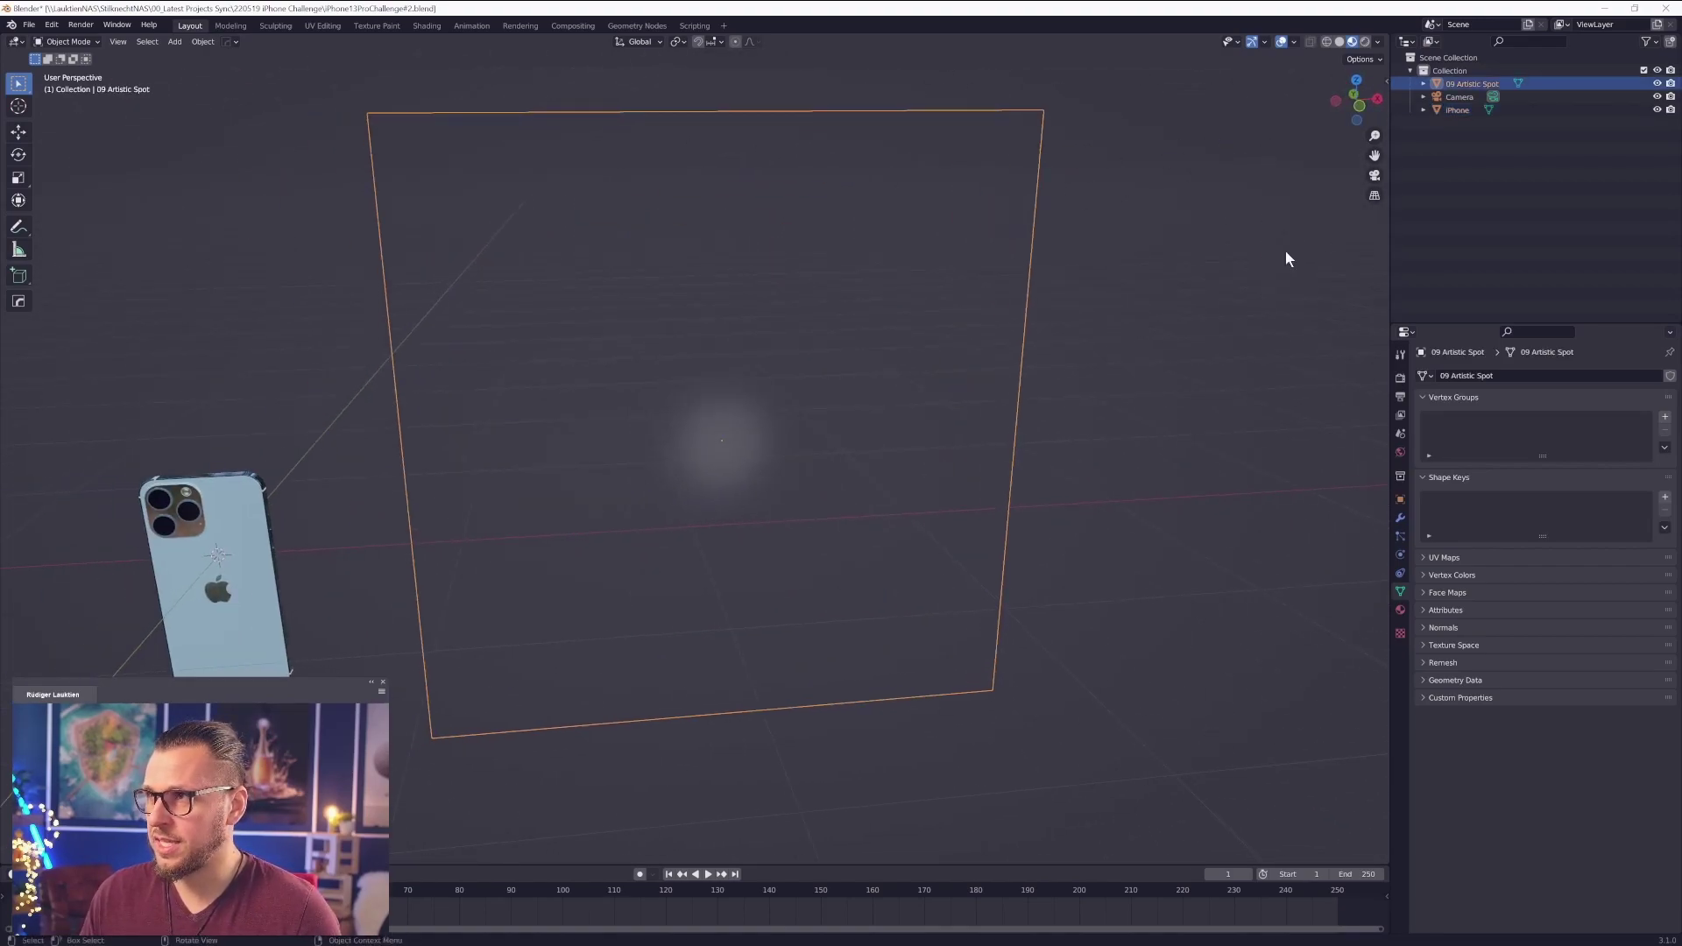
left_click(1423, 97)
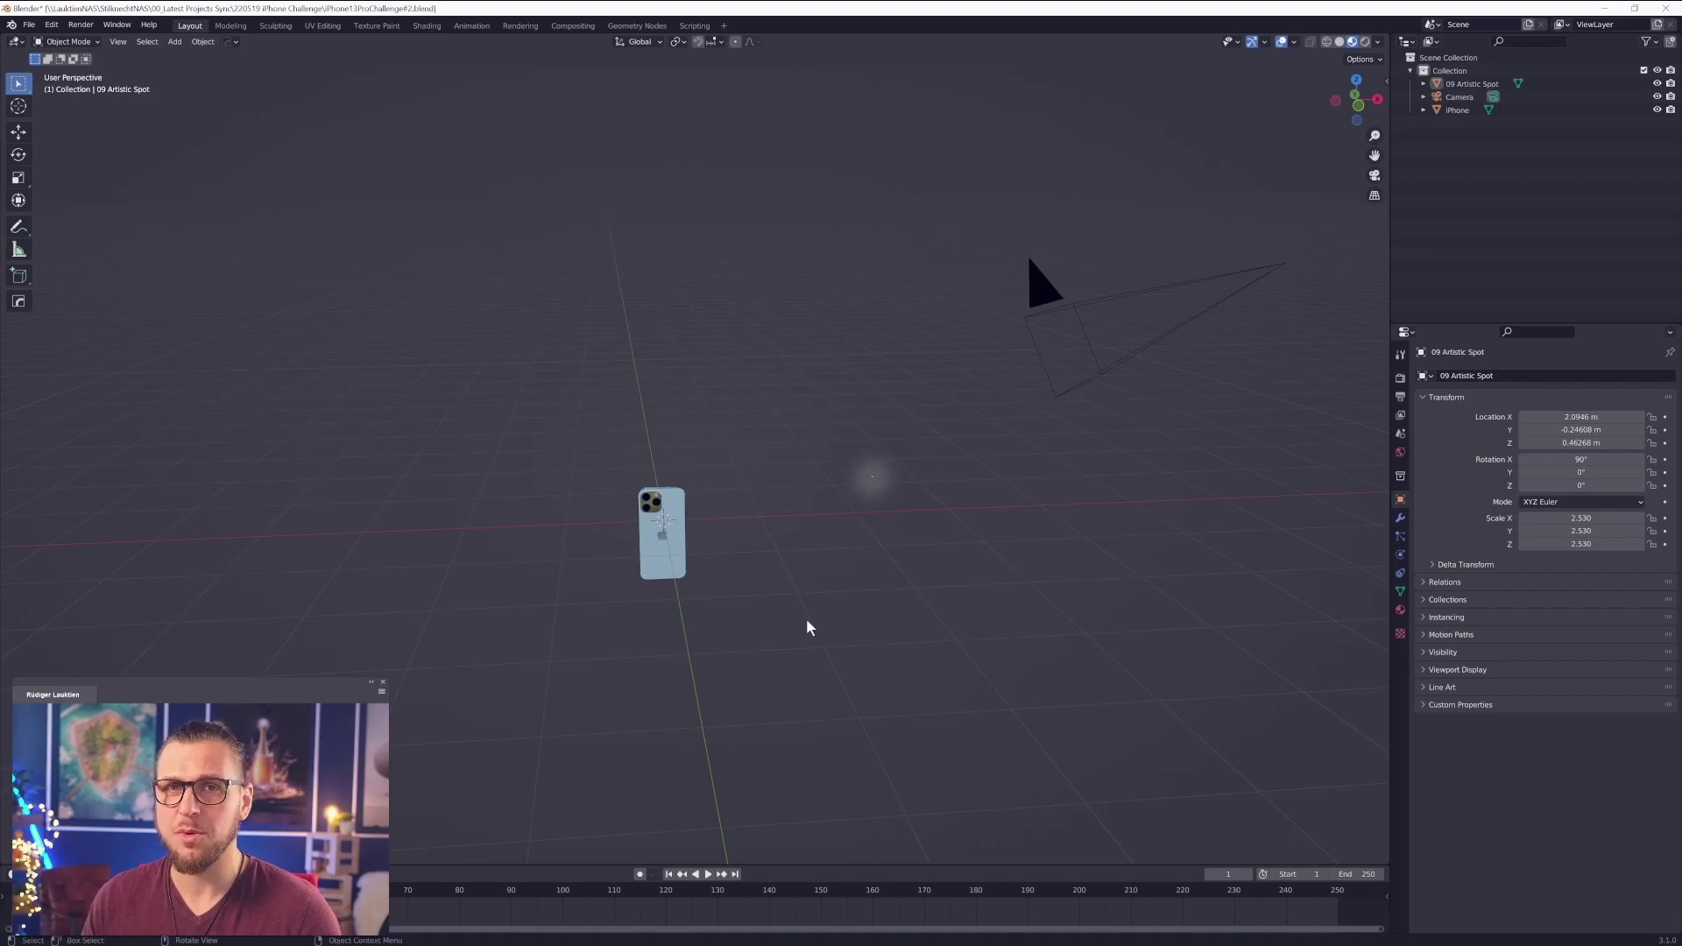
middle_click_drag(743, 588, 769, 588)
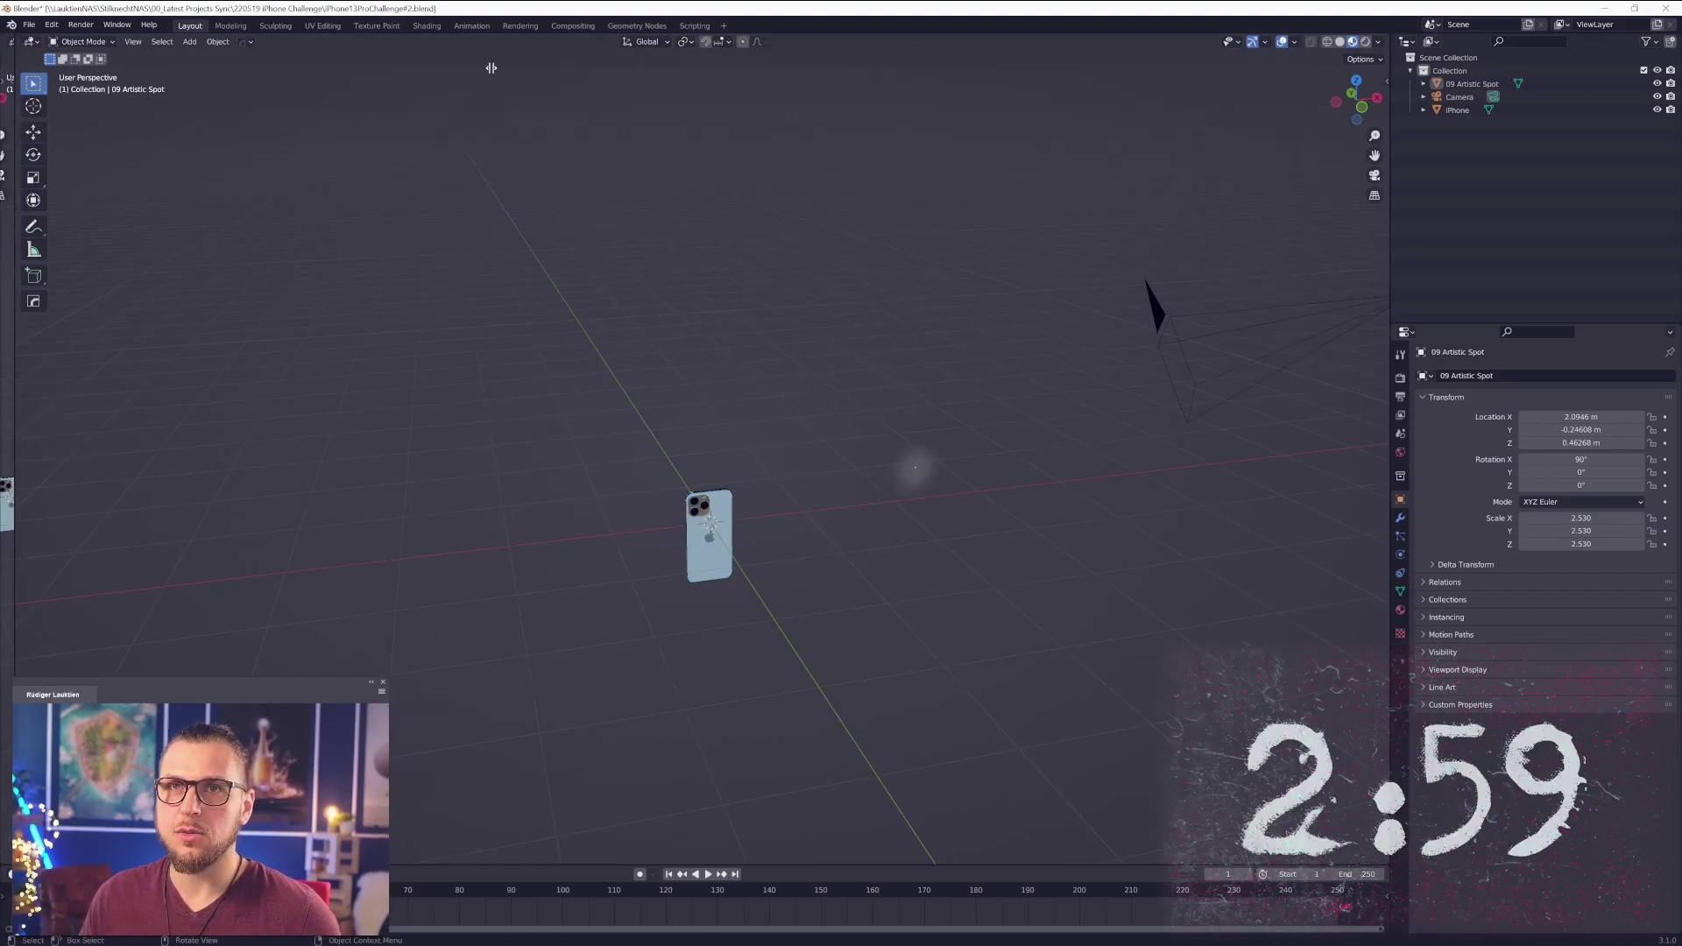
- Split the 3D viewport vertically into a narrow overview area and a wide main area
left_click_drag(4, 32, 559, 53)
left_click(18, 42)
left_click(37, 80)
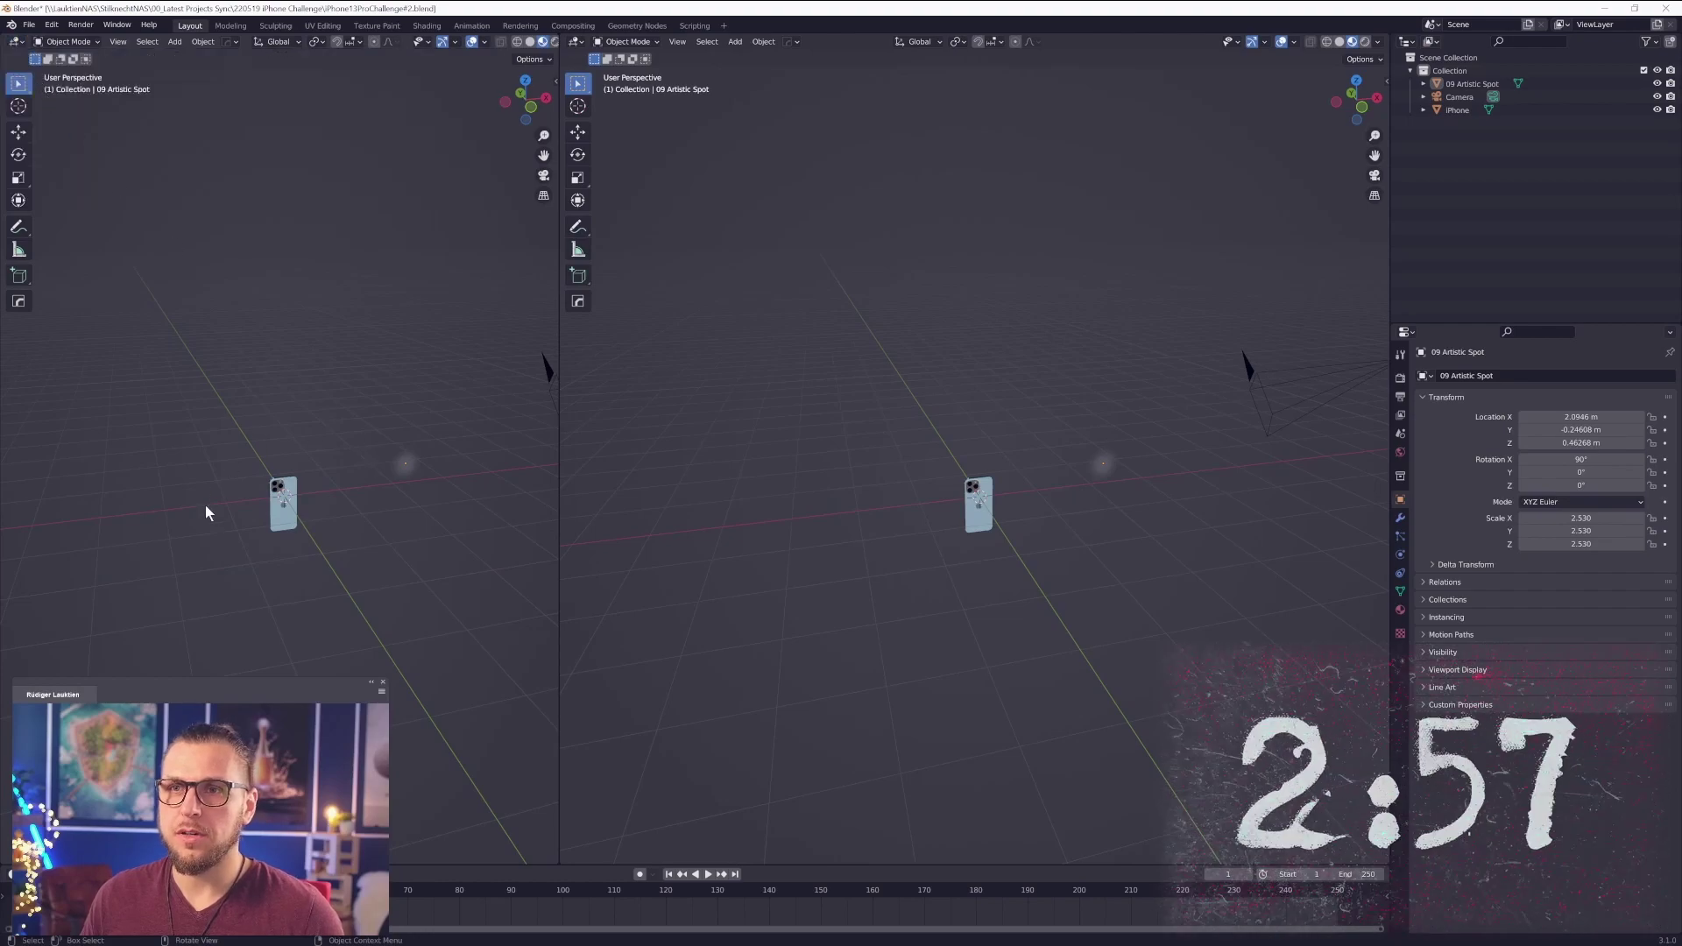
middle_click_drag(207, 507, 289, 504)
- Duplicate the iPhone and offset the copy about 0.21 m in X and -0.12 m in Y, keeping its height
left_click(997, 508)
key("KP_0")
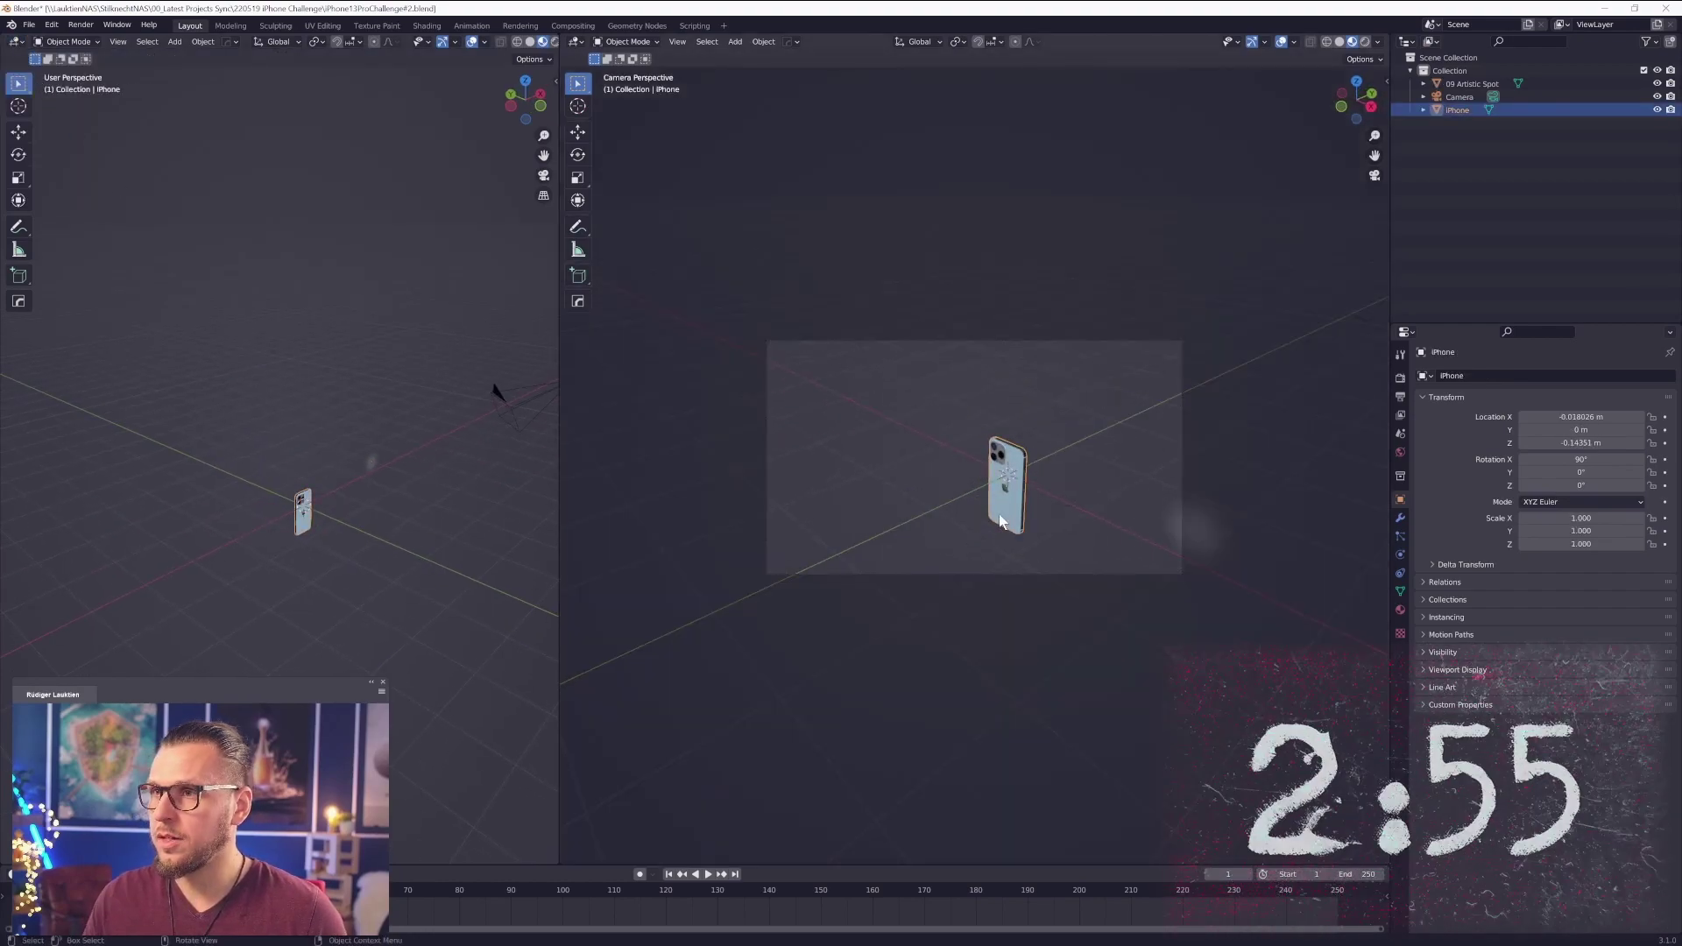
scroll(1003, 545, "down", 2)
middle_click_drag(1002, 545, 1038, 498)
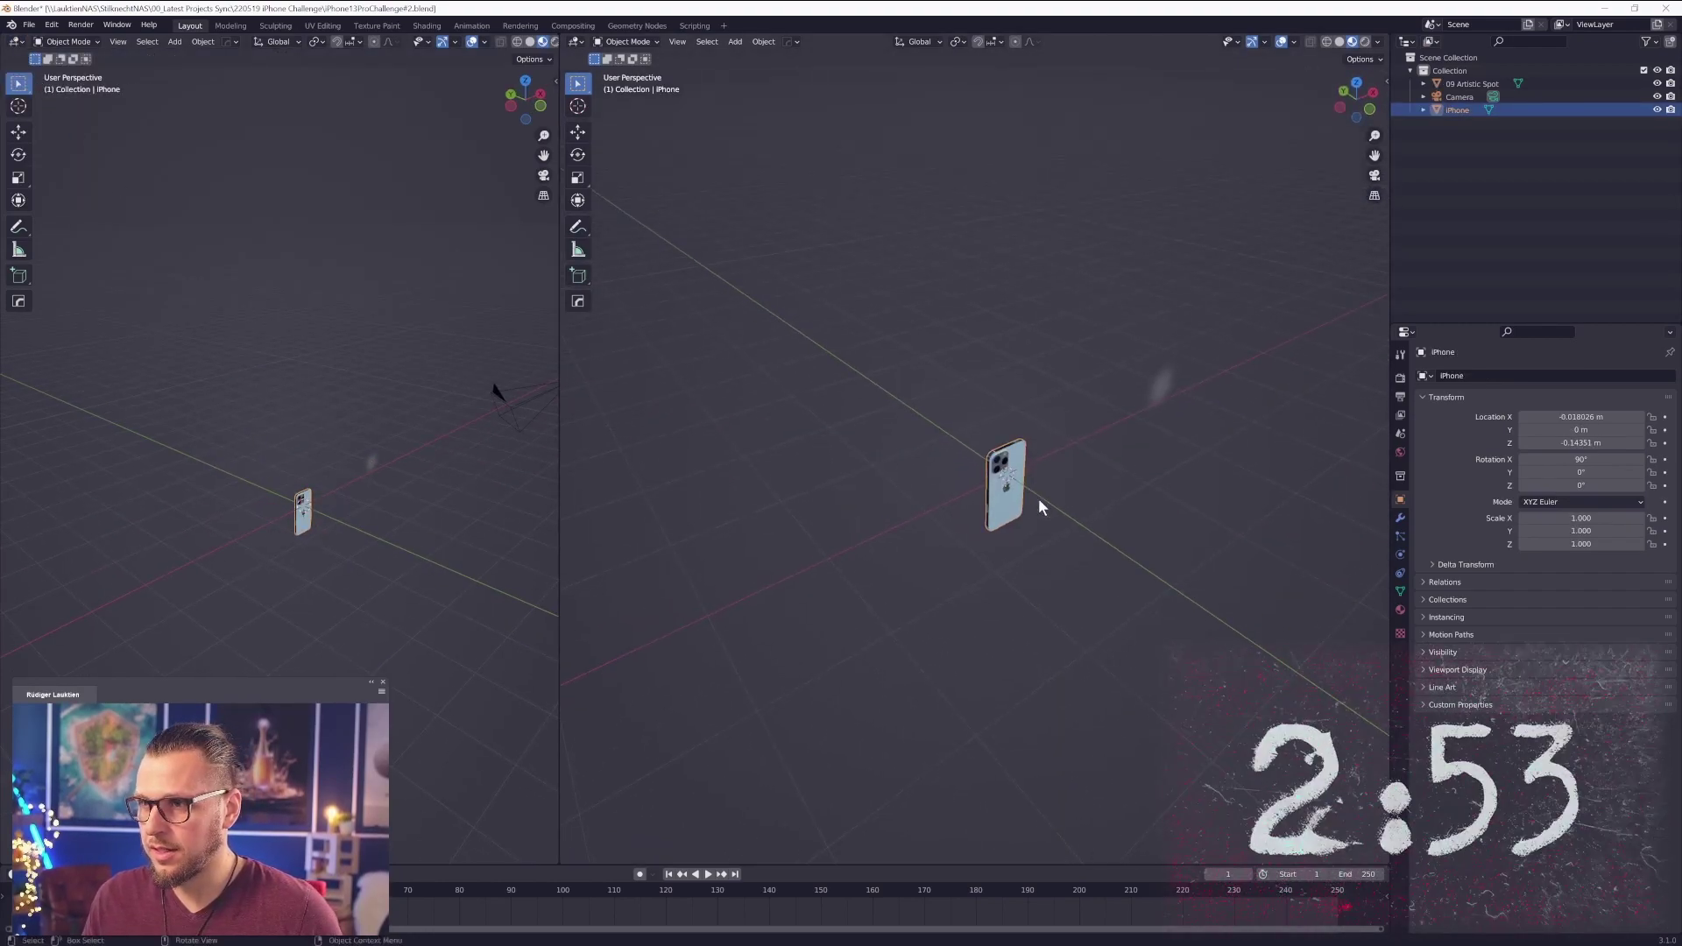
key("shift+d")
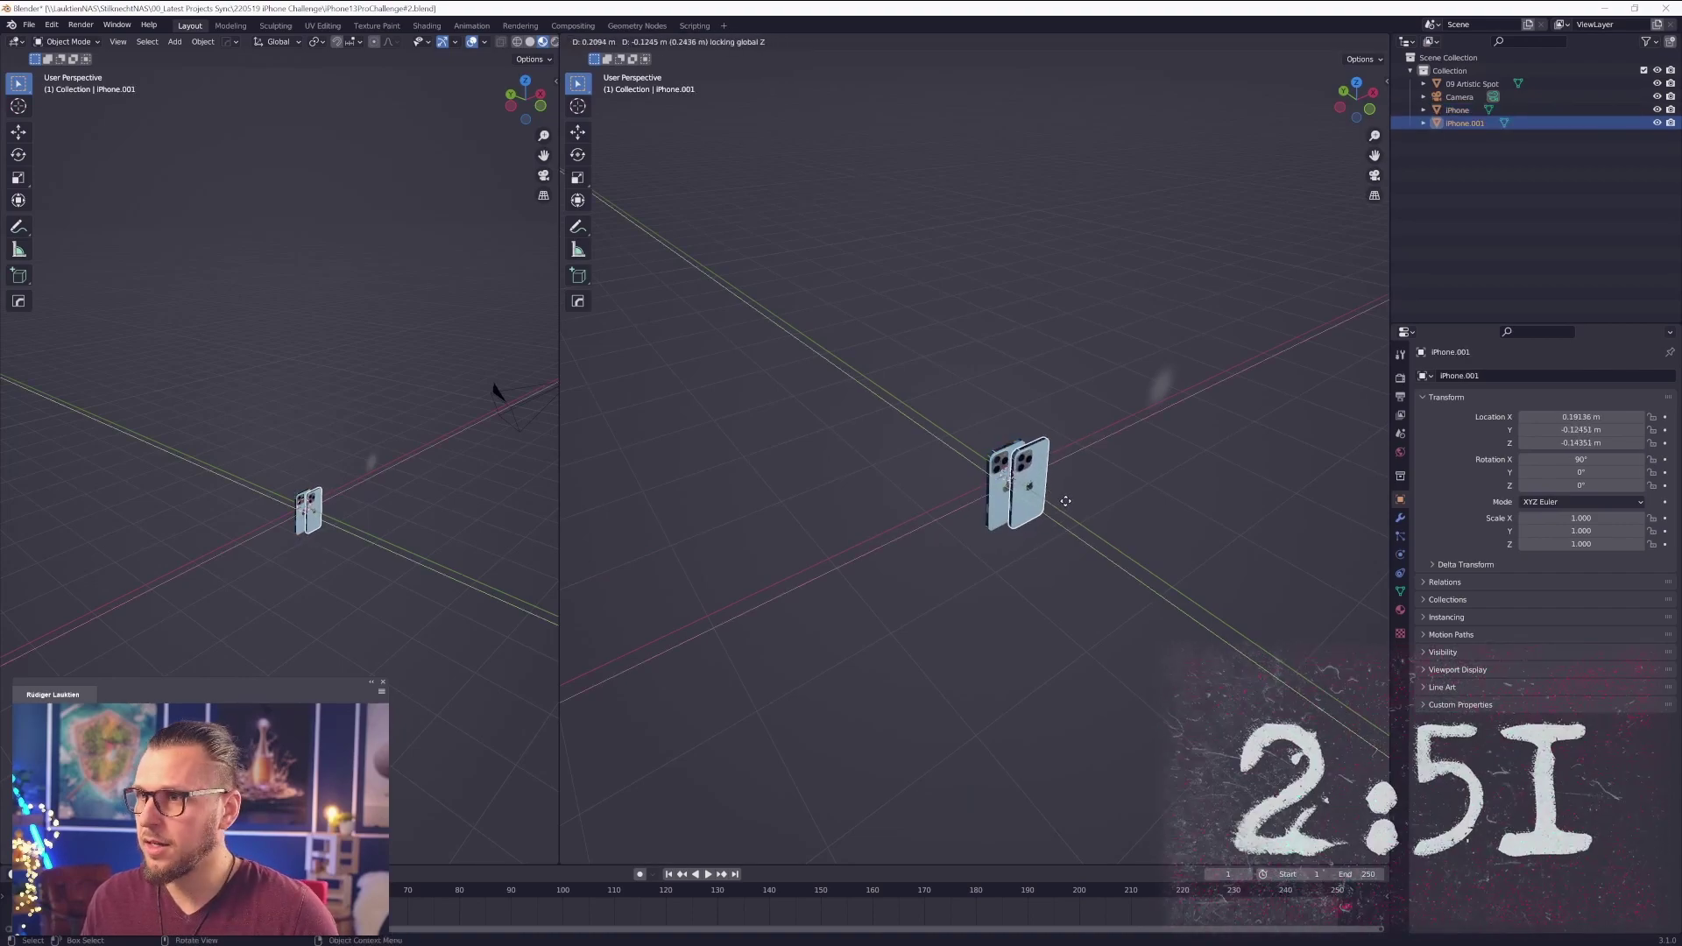
left_click(1067, 508)
- Rotate the iPhone copy 180° about the global Z axis
key("r")
key("z")
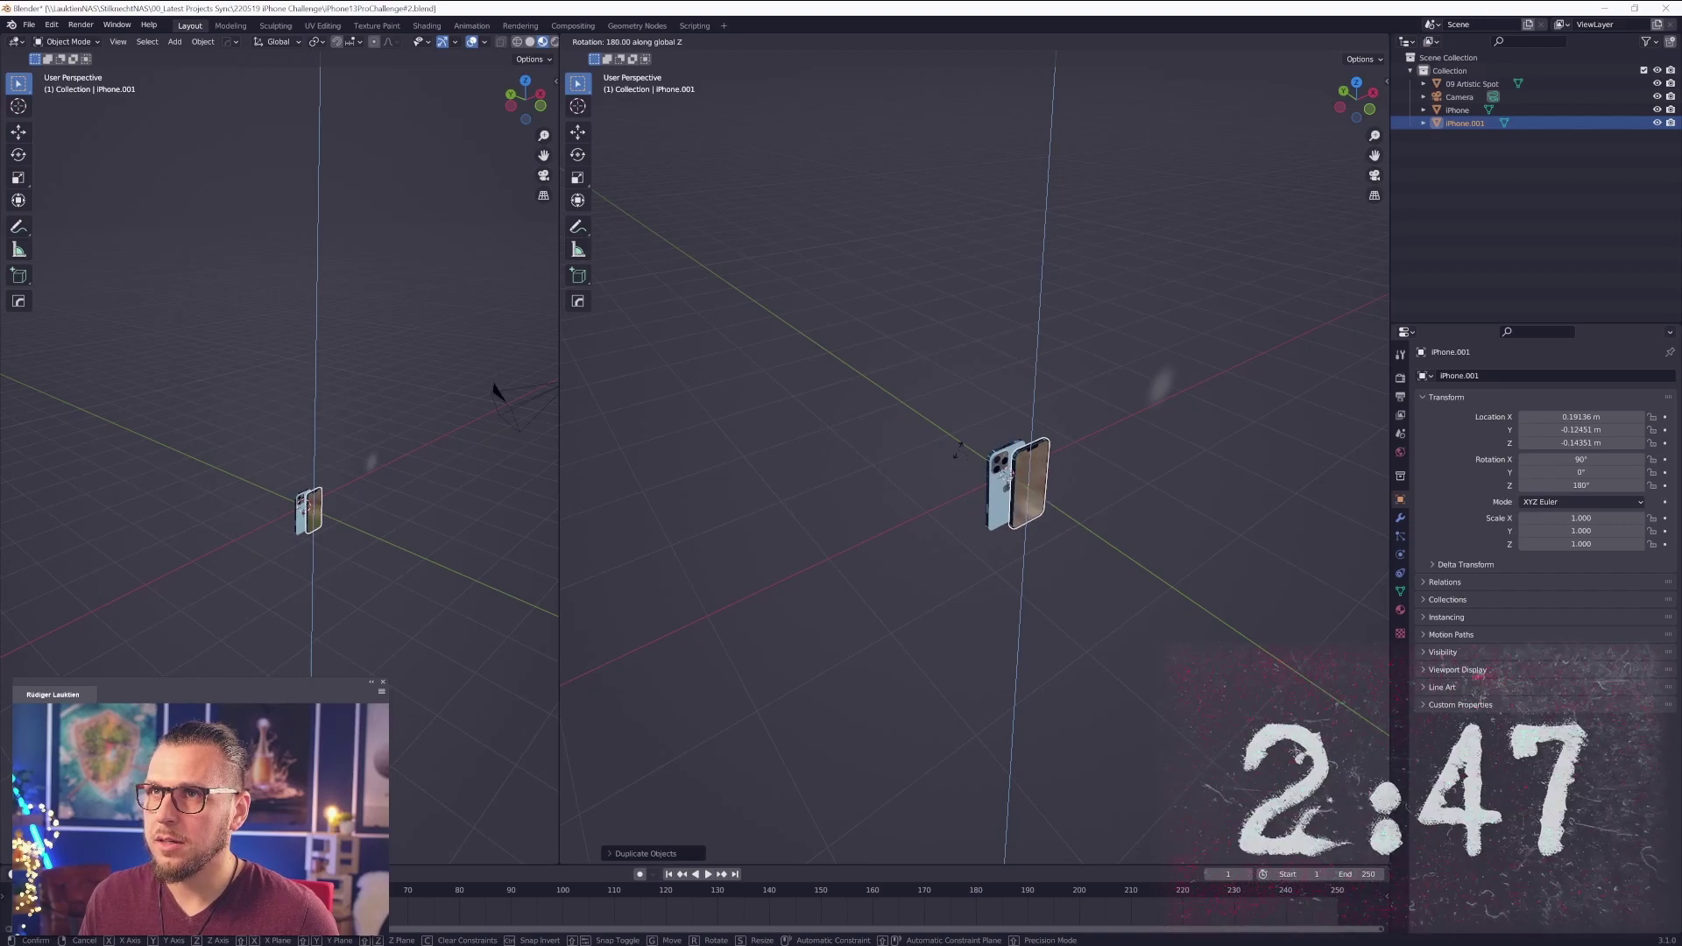
left_click(957, 450)
- Move the iPhone copy in the horizontal plane to the original's other side, at about X -0.31 m and Y 0.06 m
middle_click_drag(1048, 501, 981, 618)
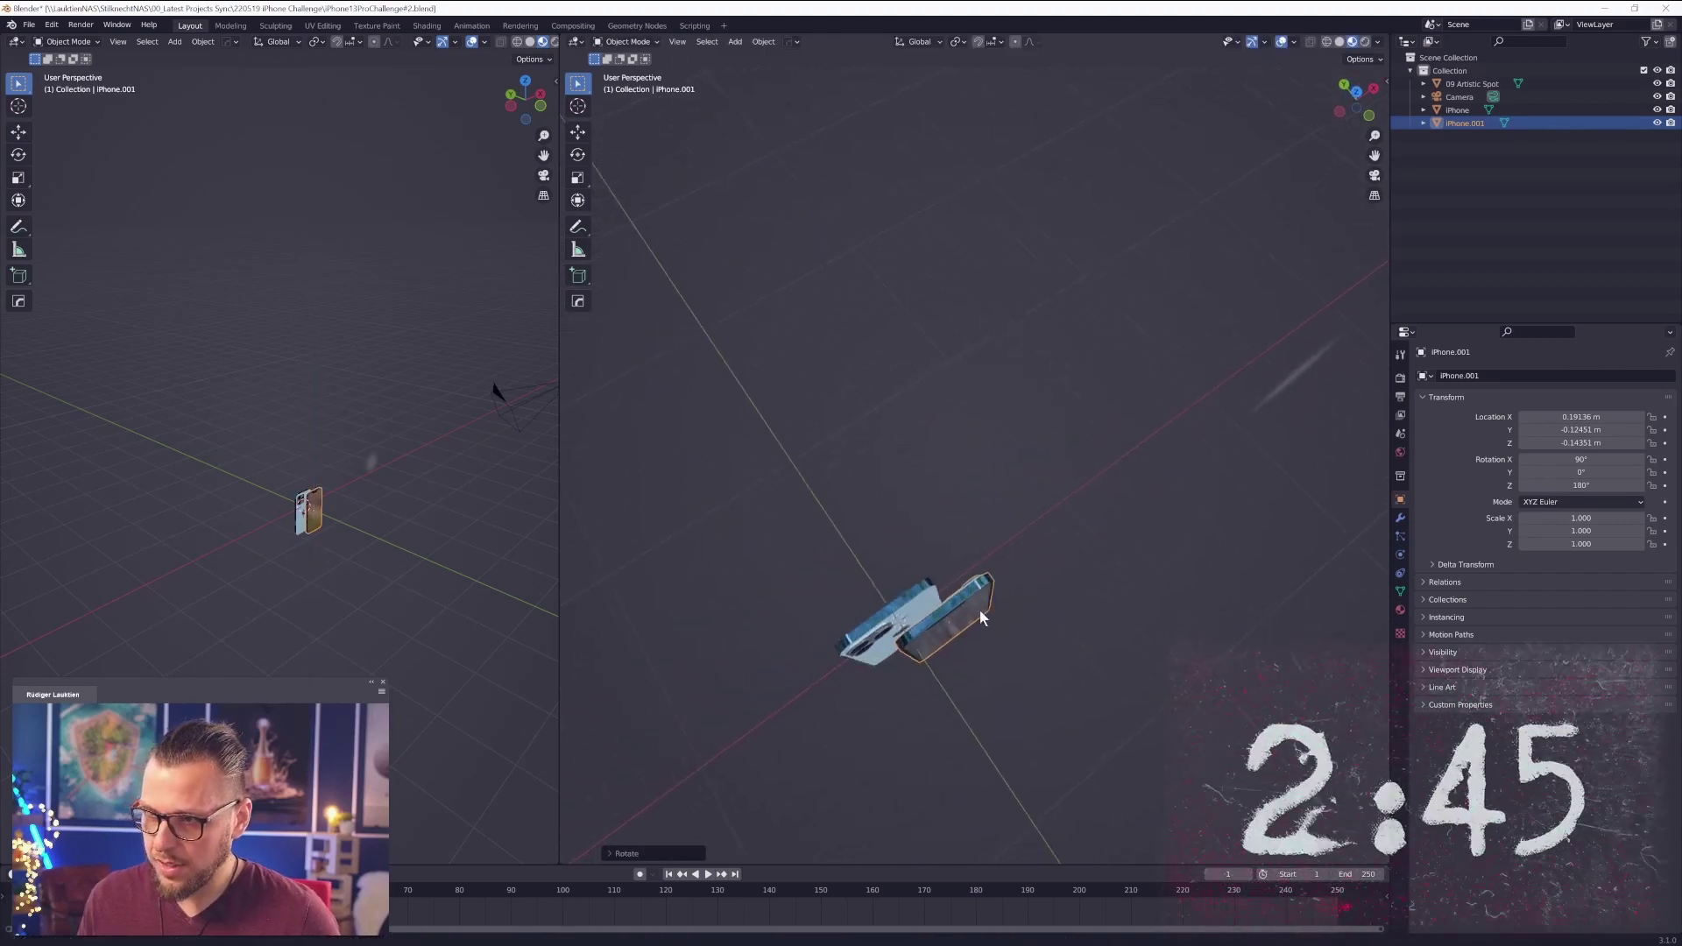
key("shift+g")
key("Escape")
key("g")
key("shift+z")
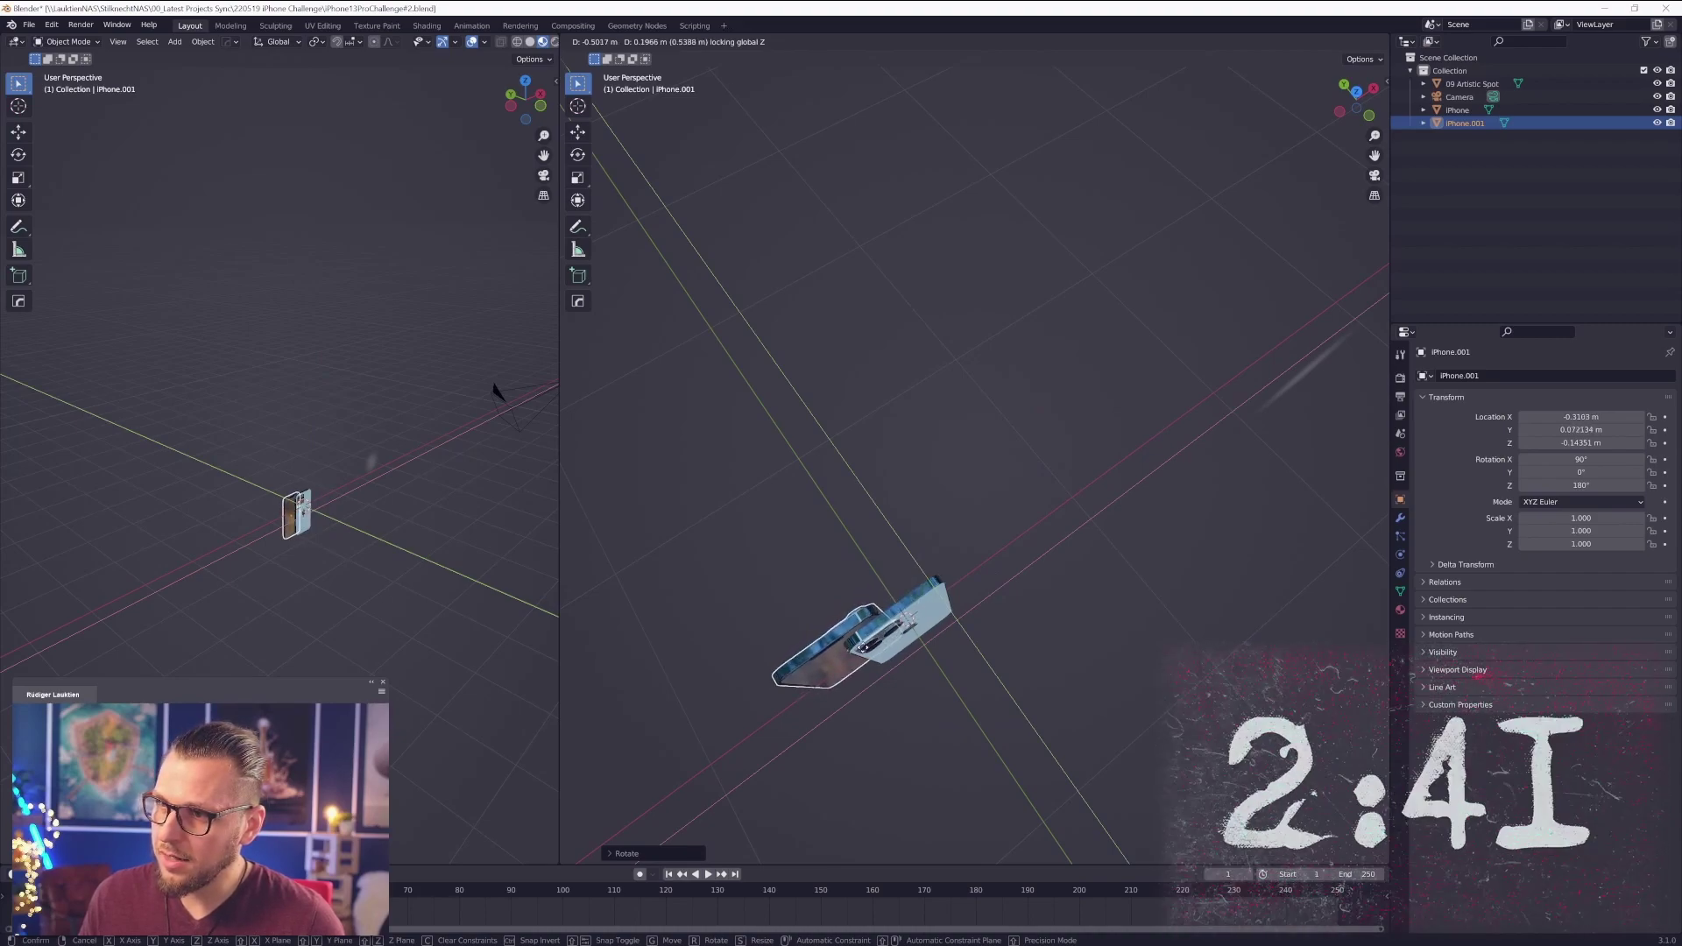
left_click(906, 655)
- Align the camera to a low-angle view of both iPhones and pull it back slightly along its local Z axis
middle_click_drag(907, 656, 1007, 521)
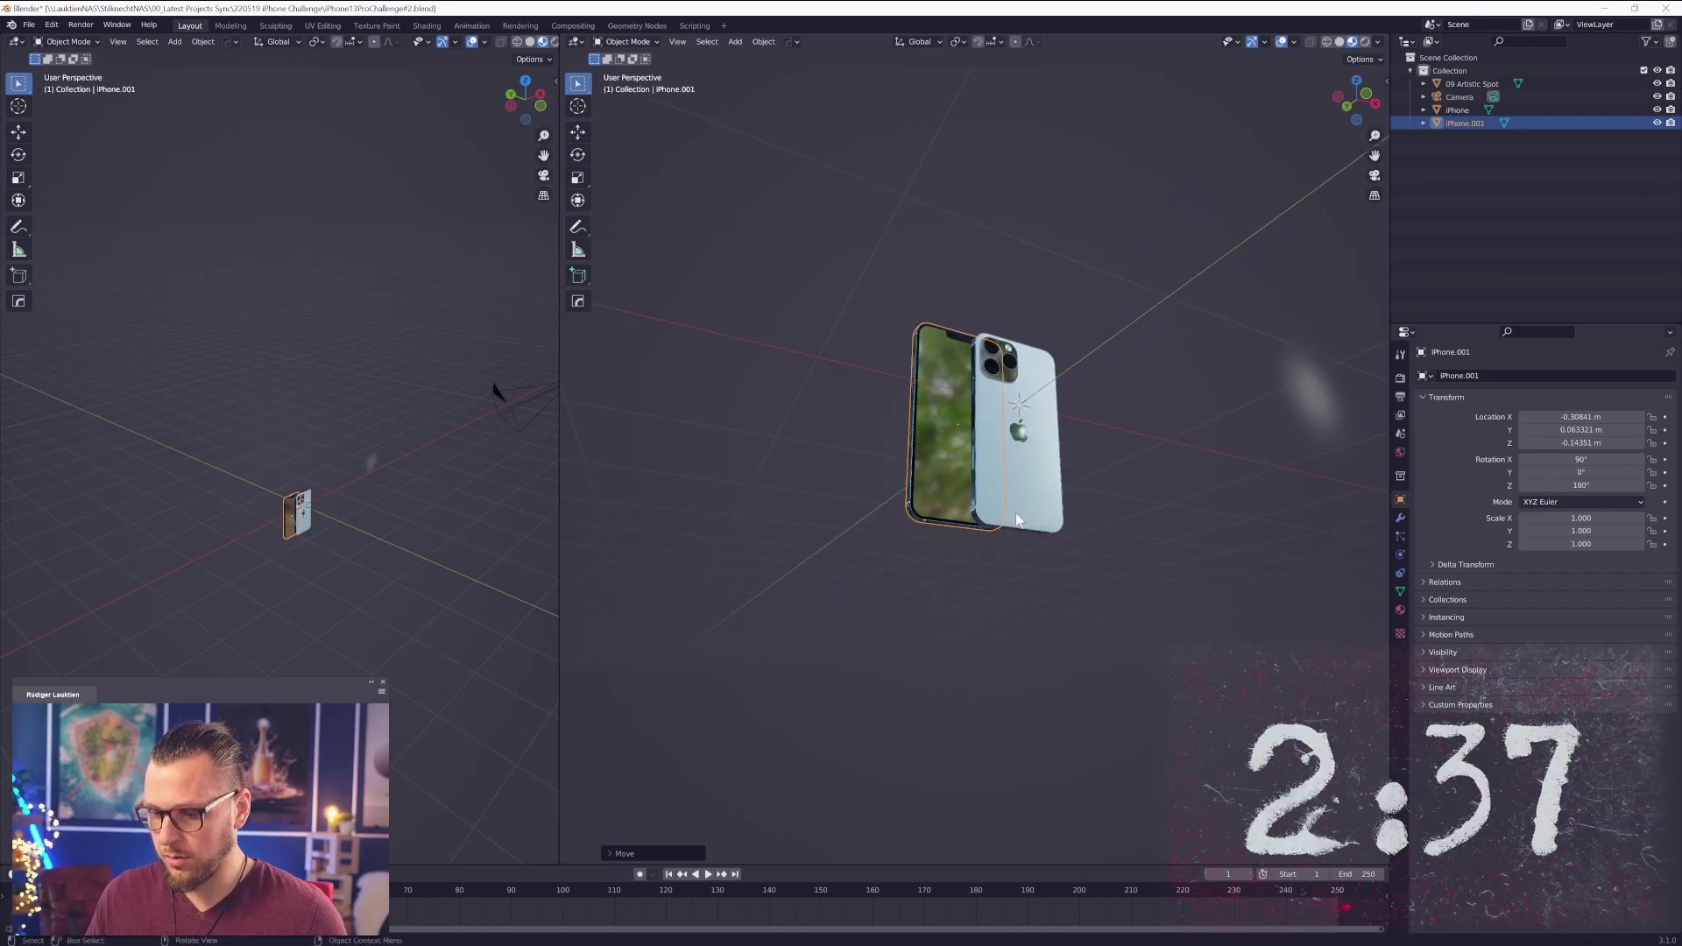
key("ctrl+alt+KP_0")
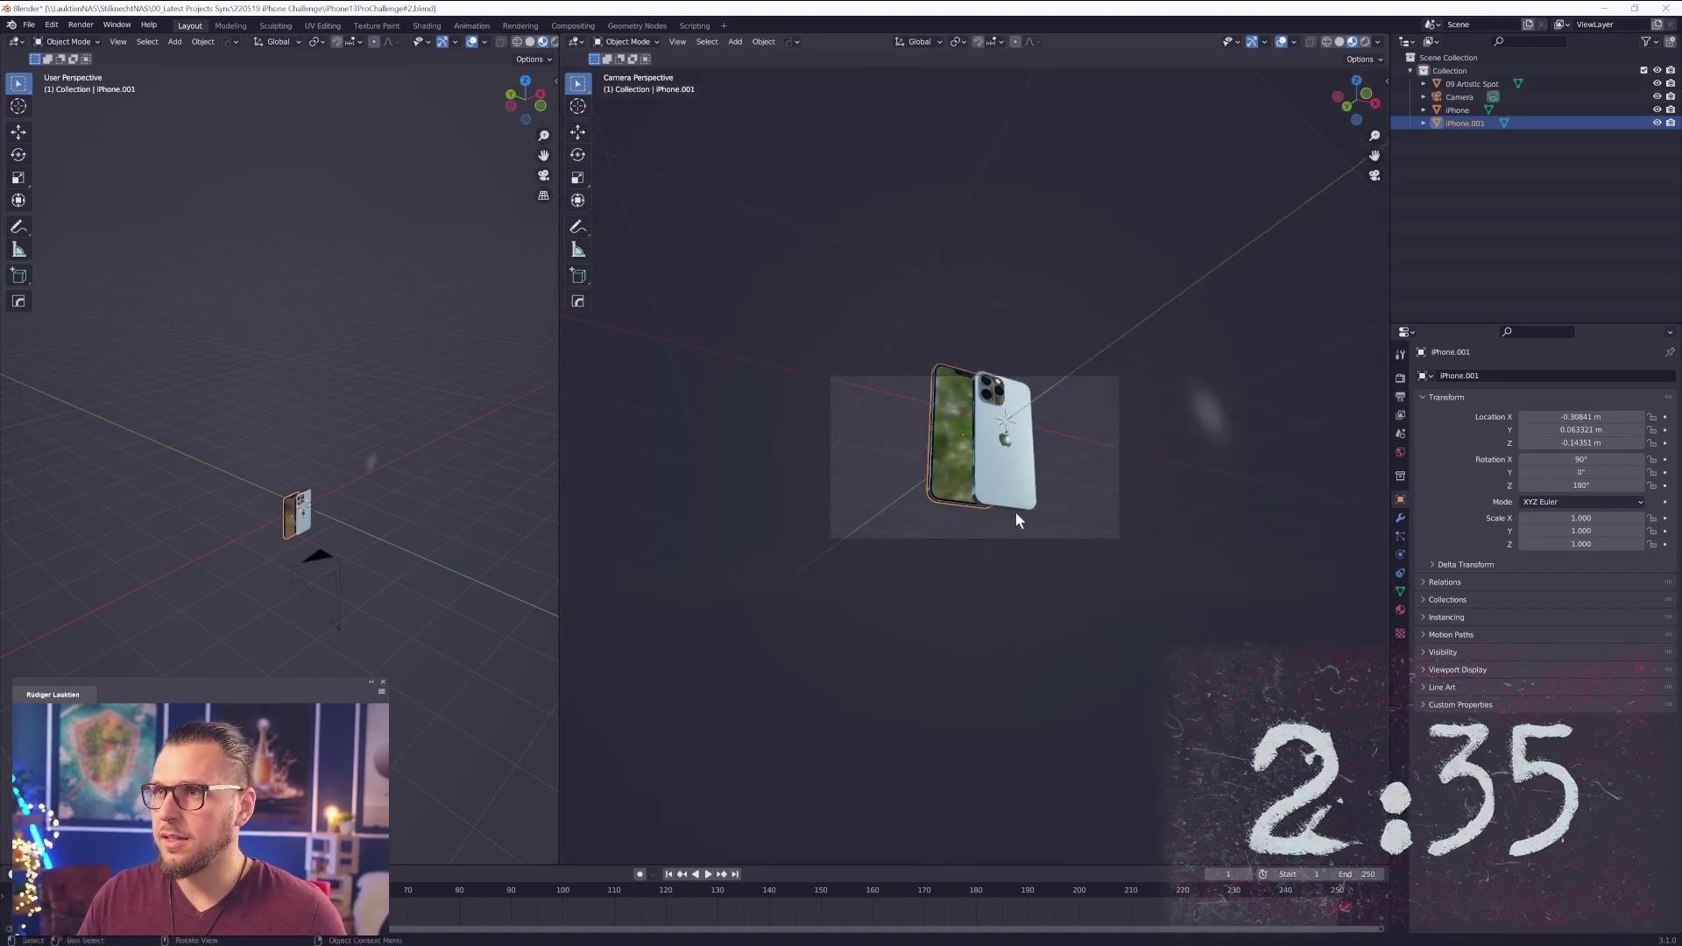
left_click(1119, 475)
key("g")
key("z")
key("z")
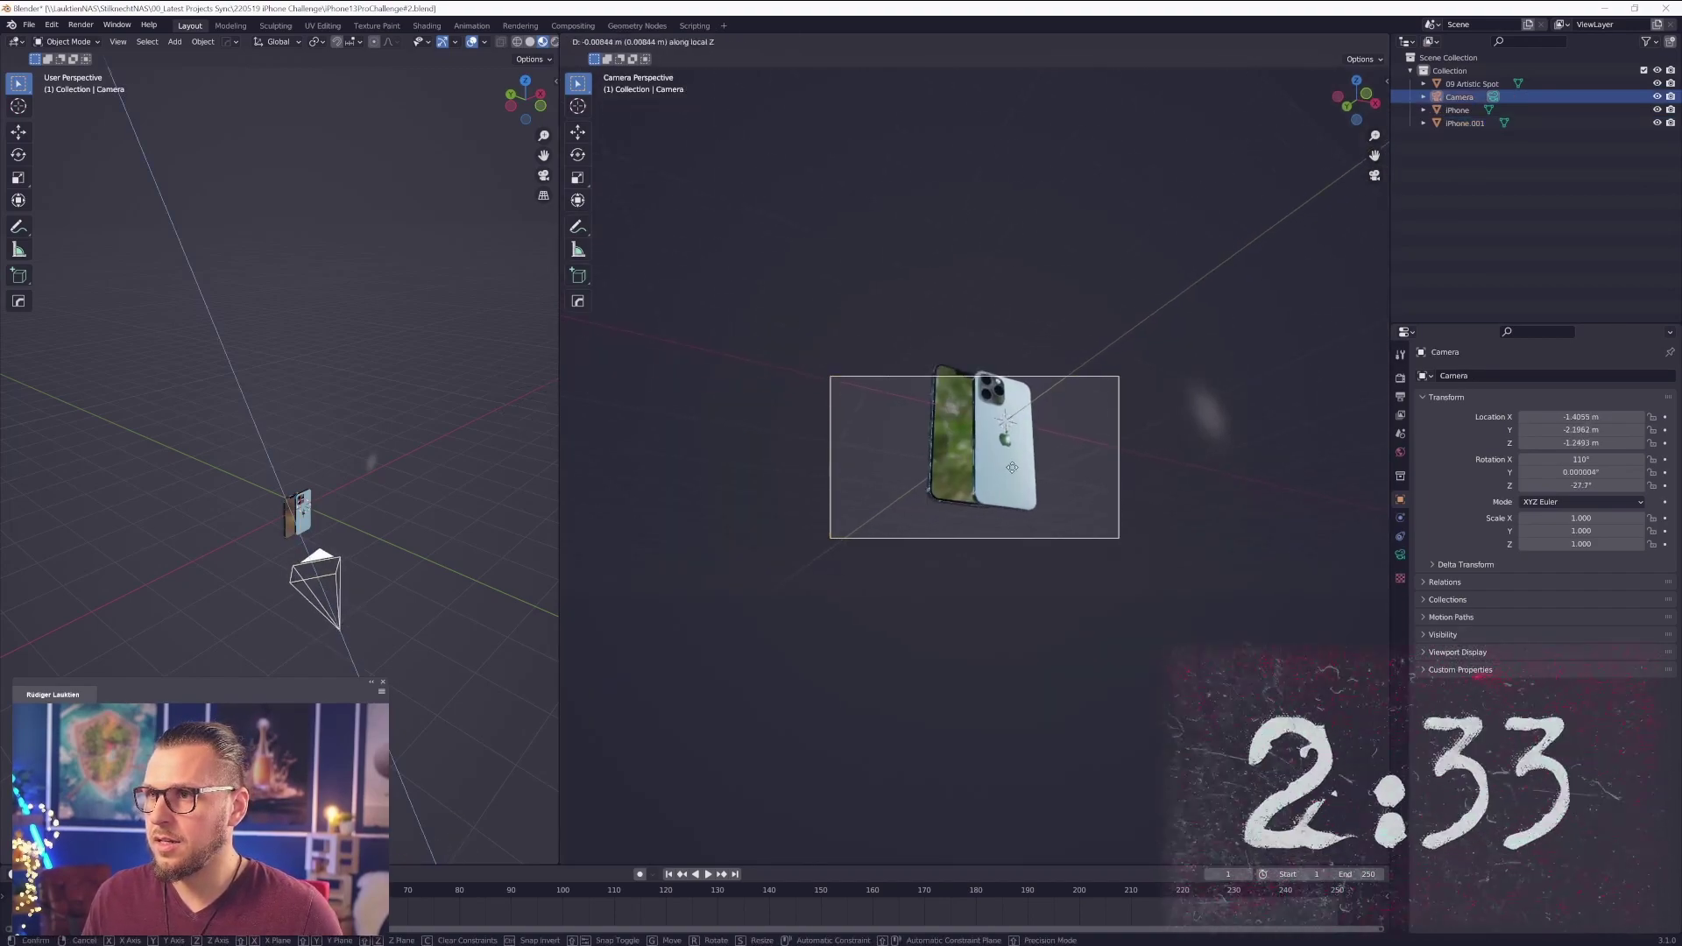
left_click(1012, 486)
- Set the camera's focal length to 200 mm and pull it back along its local Z axis to fit the phones
left_click(1400, 555)
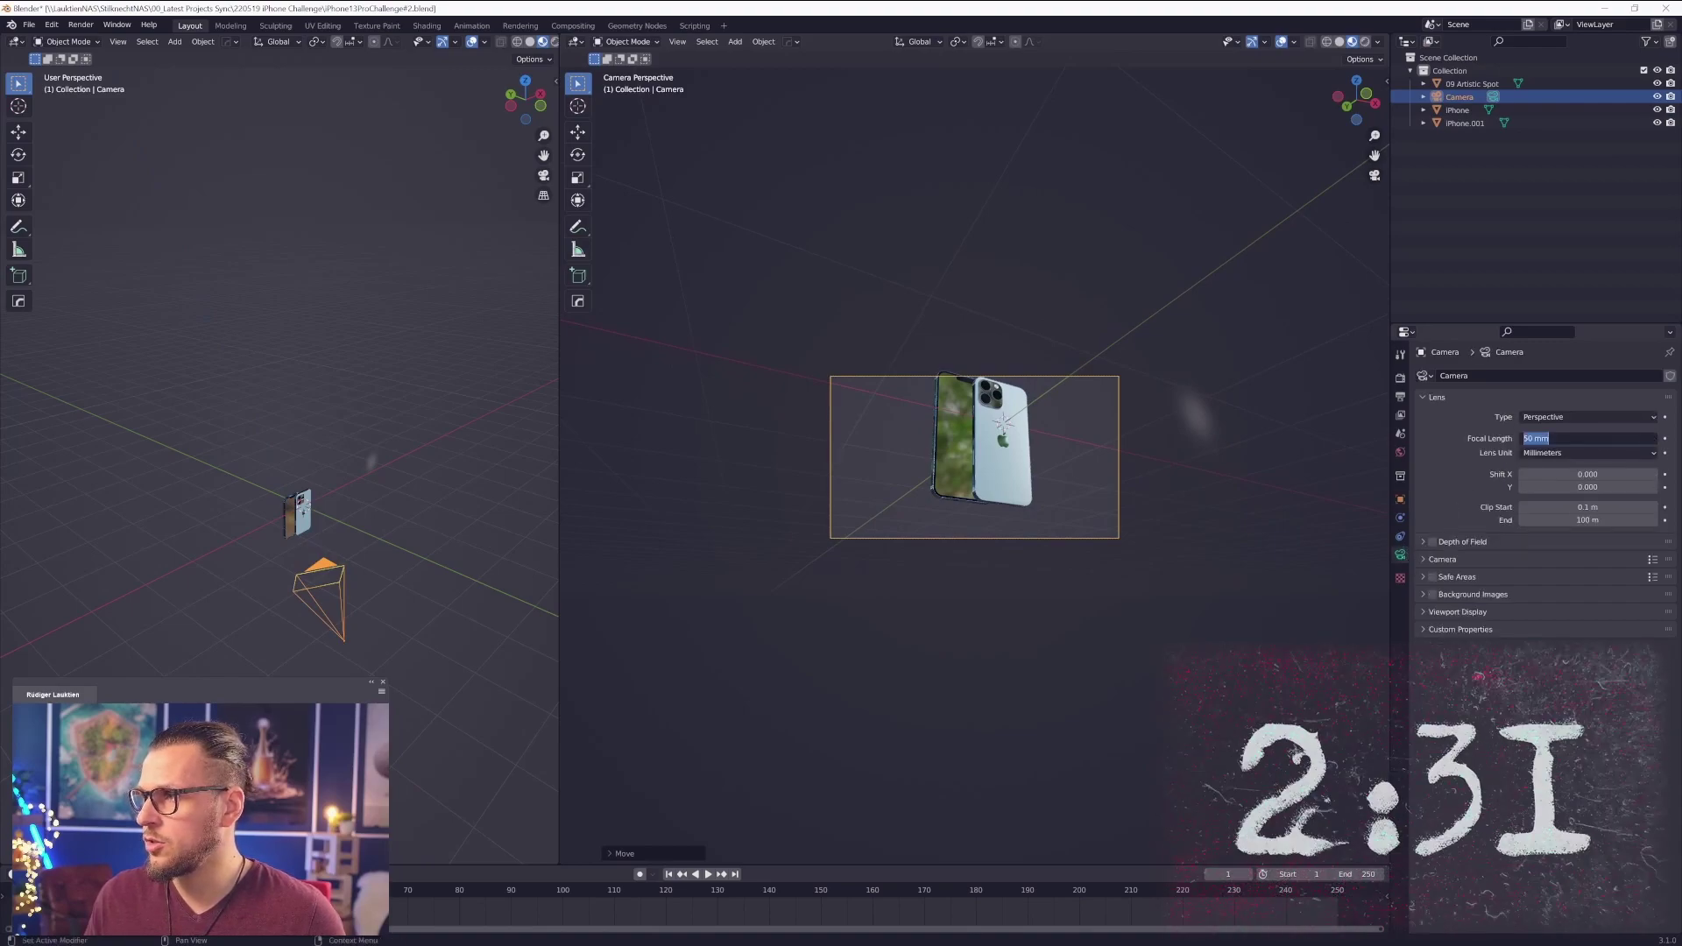
type("2")
type("00")
key("Return")
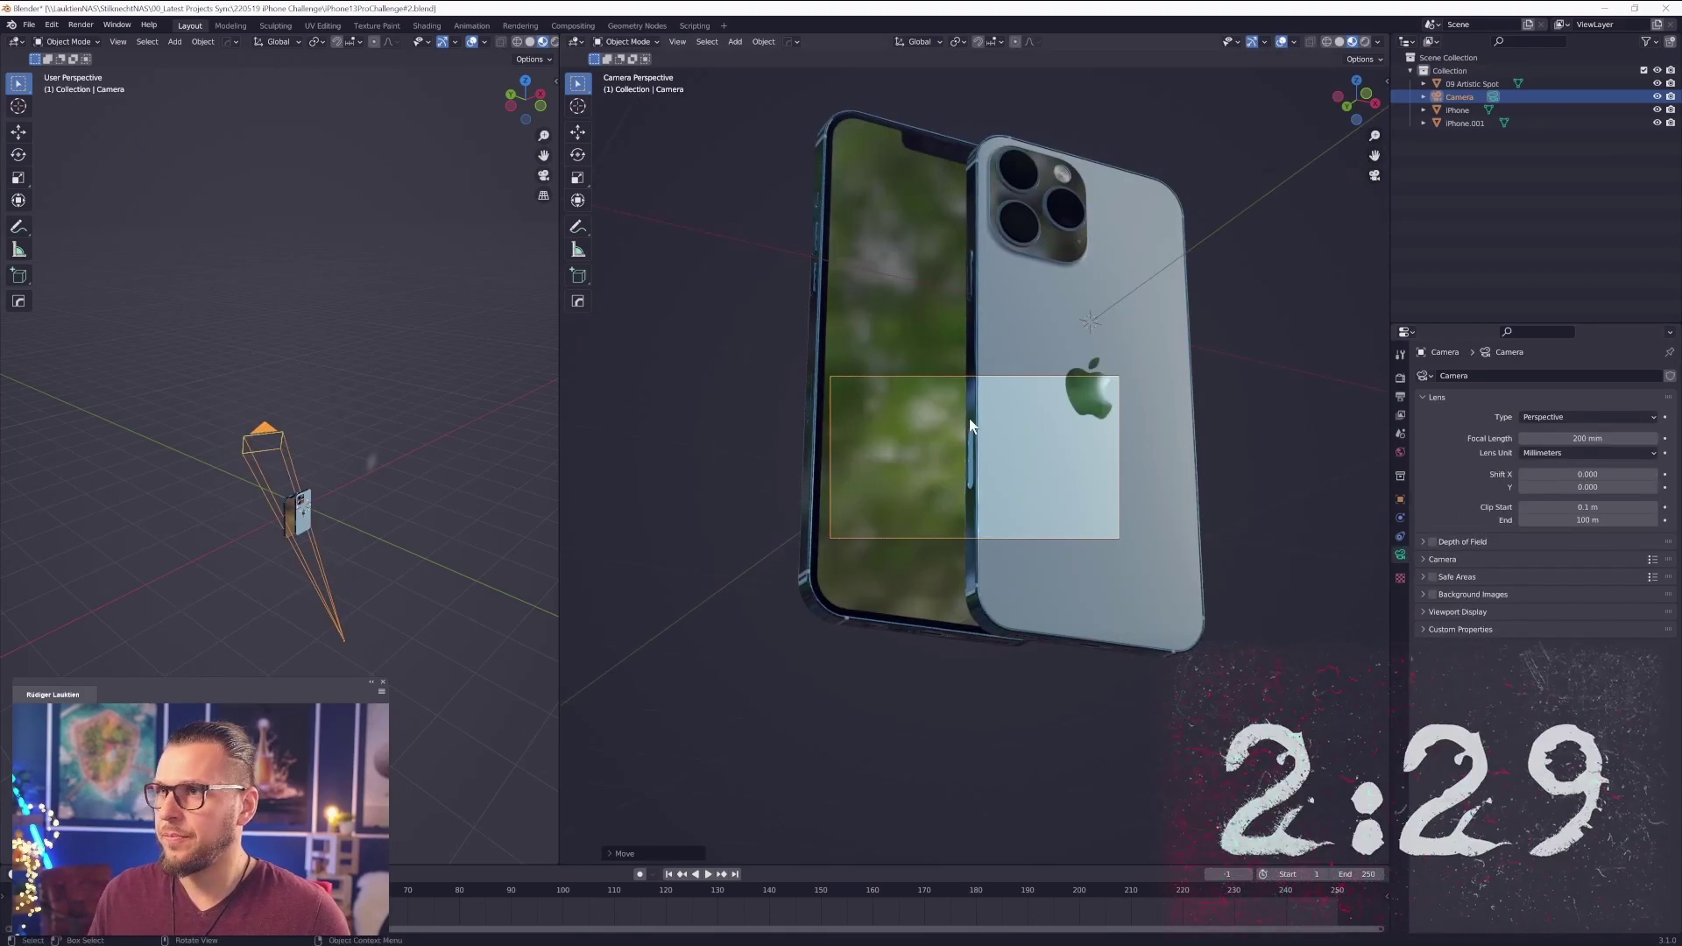
key("g")
key("z")
key("z")
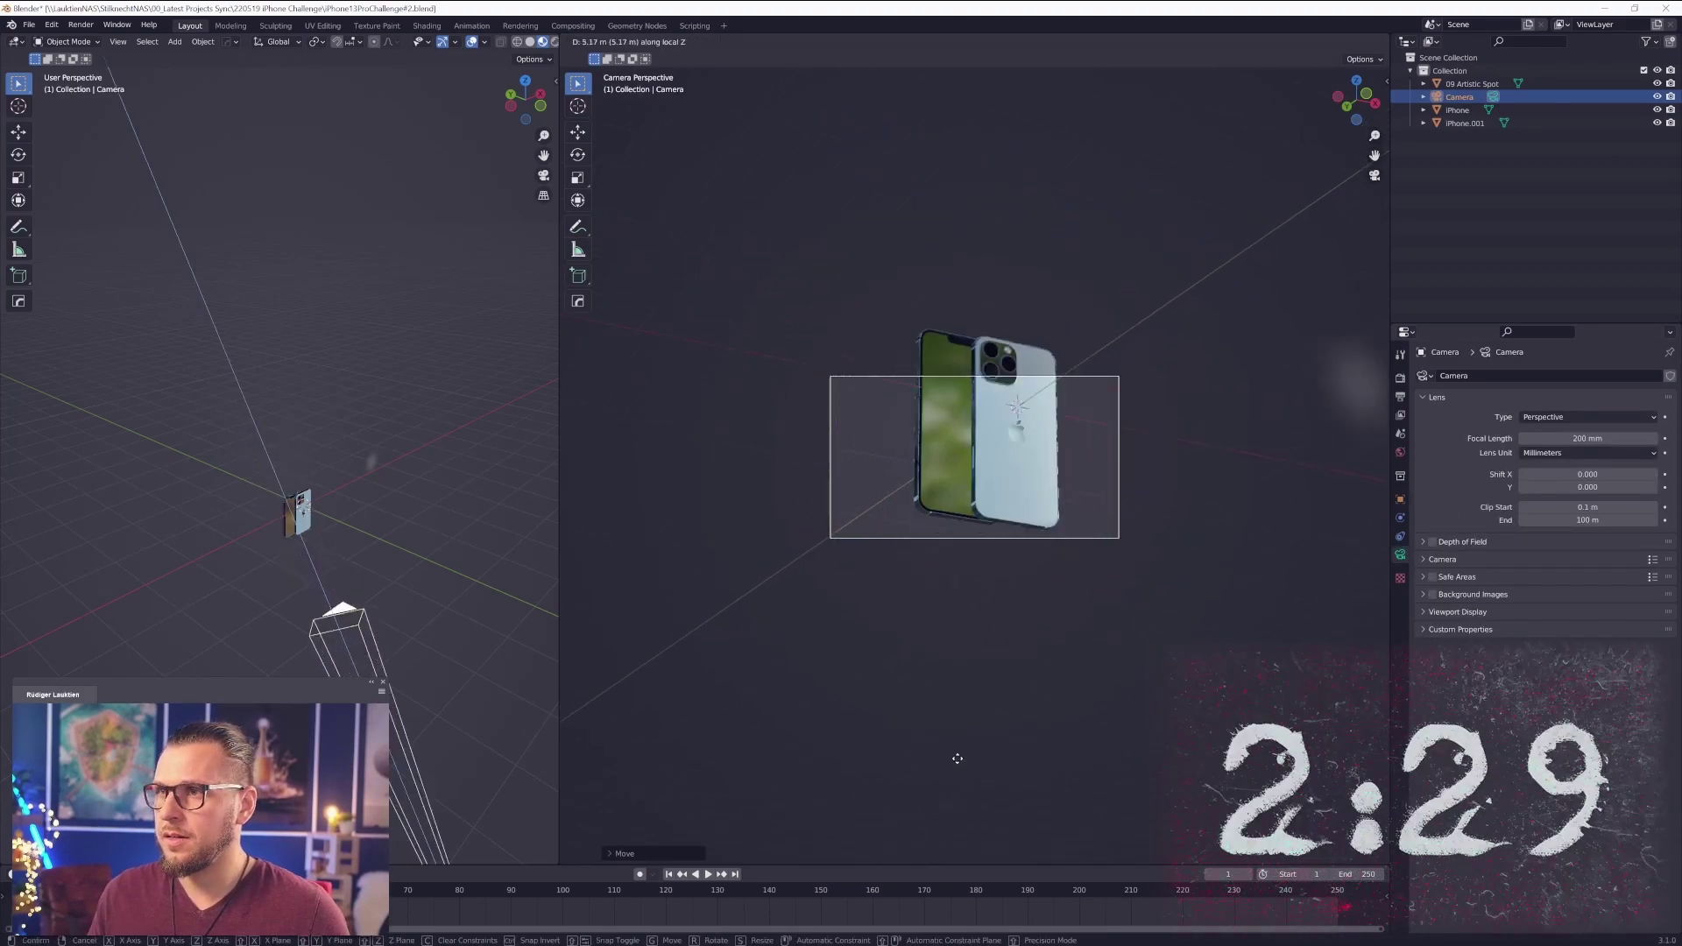
left_click(1359, 433)
- Set the render output's Y resolution to 1920 px for a square frame
left_click(1400, 378)
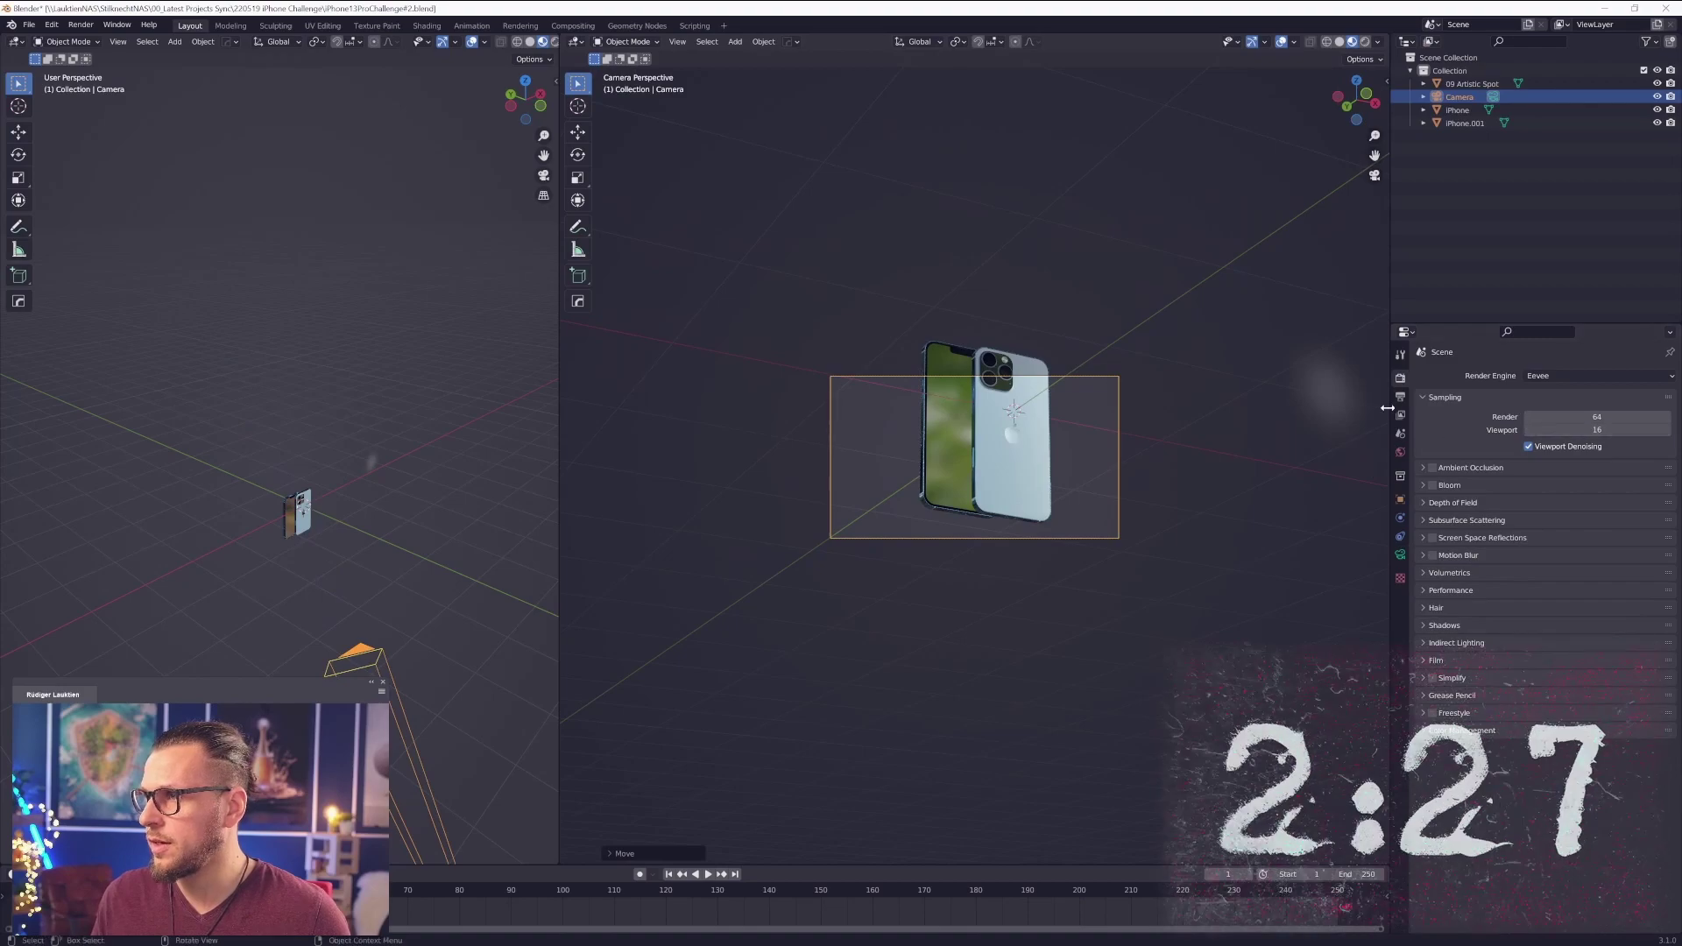
left_click(1400, 397)
type("192")
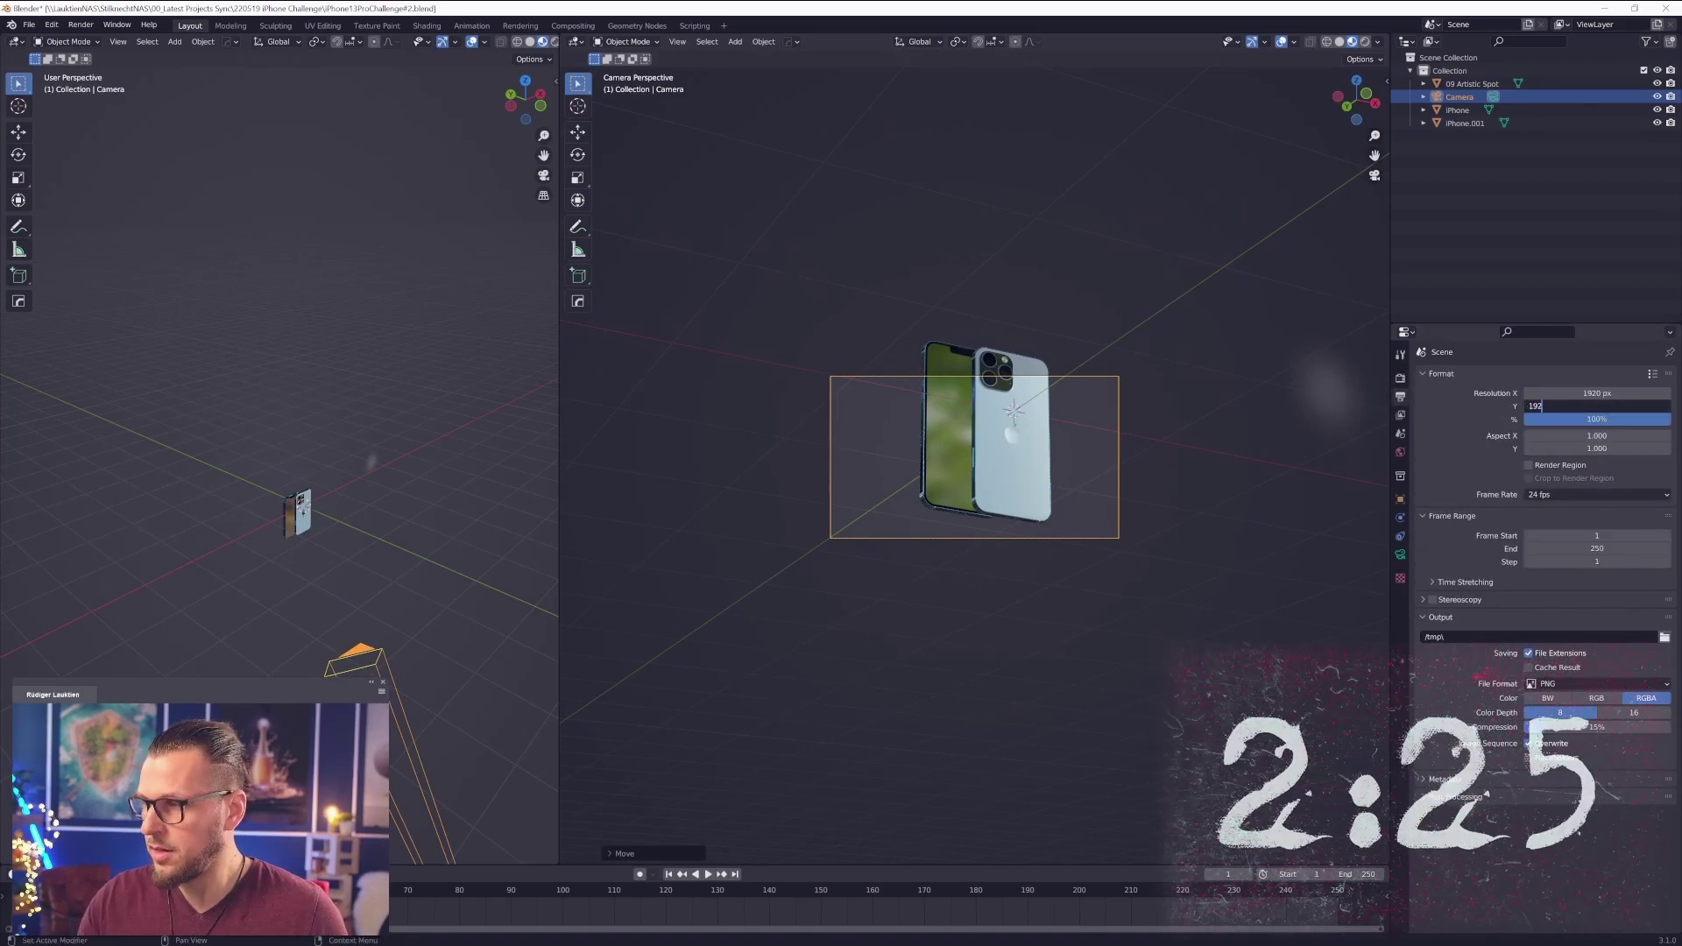
type("0")
key("Return")
- Move the camera slightly closer to the phones along its local Z axis
key("g")
key("z")
key("z")
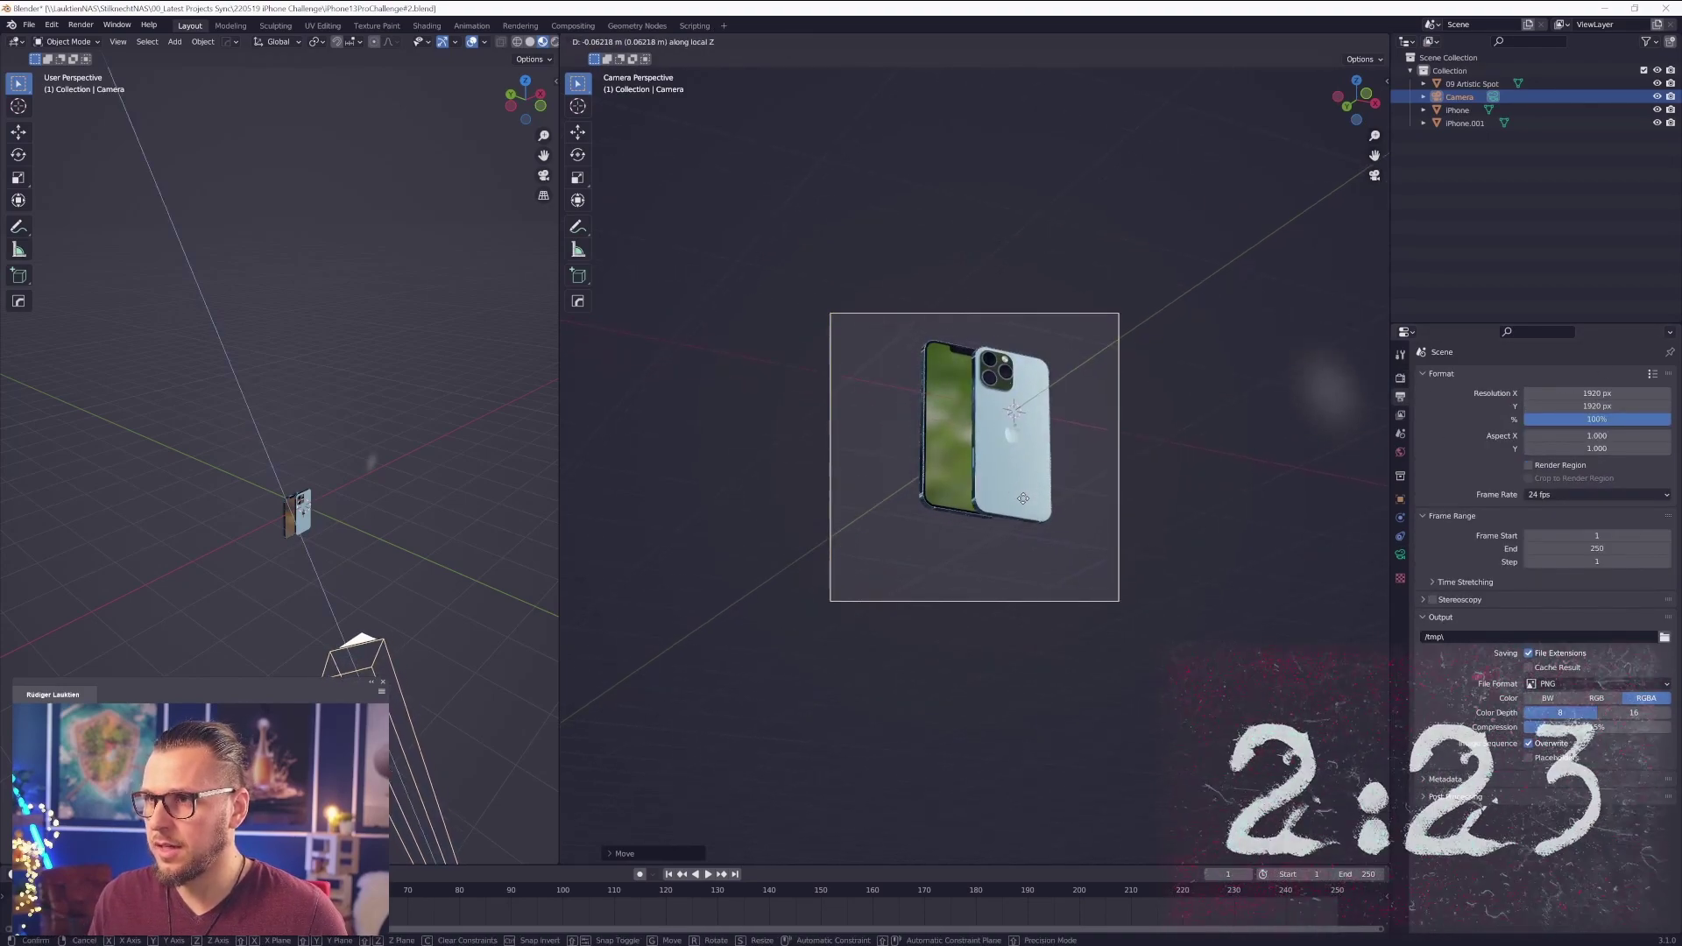
left_click(1029, 475)
- Orbit the camera about the global Z axis around the 3D cursor and shift it to recentre the phones
key("period")
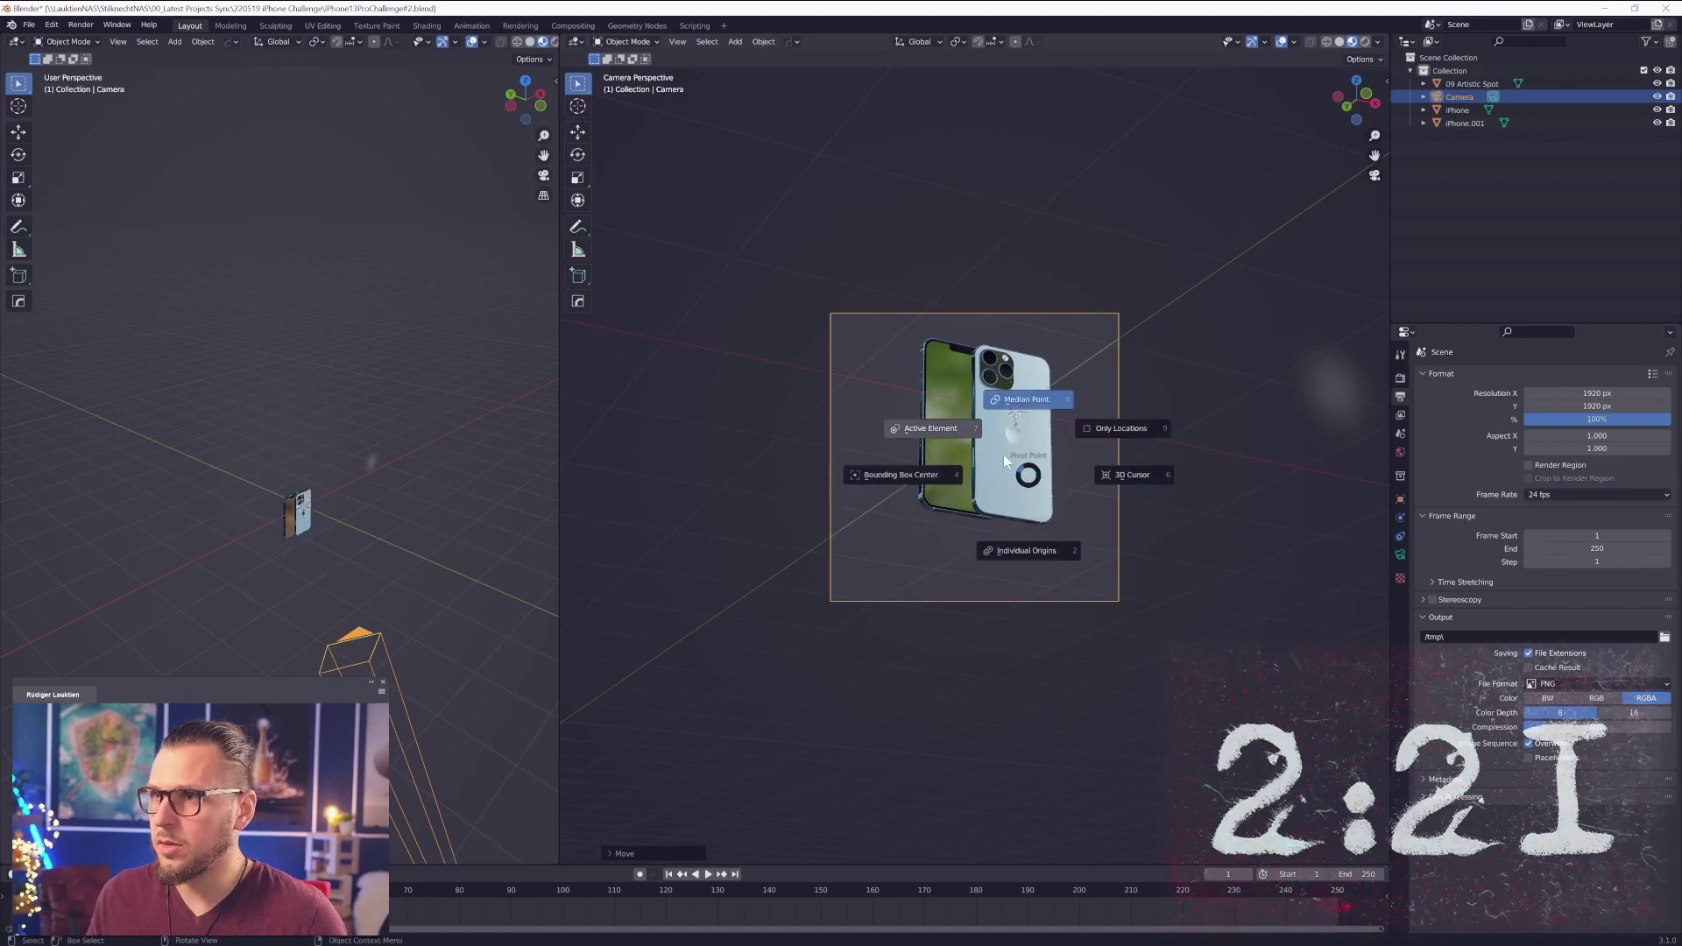
left_click(1109, 476)
key("r")
key("z")
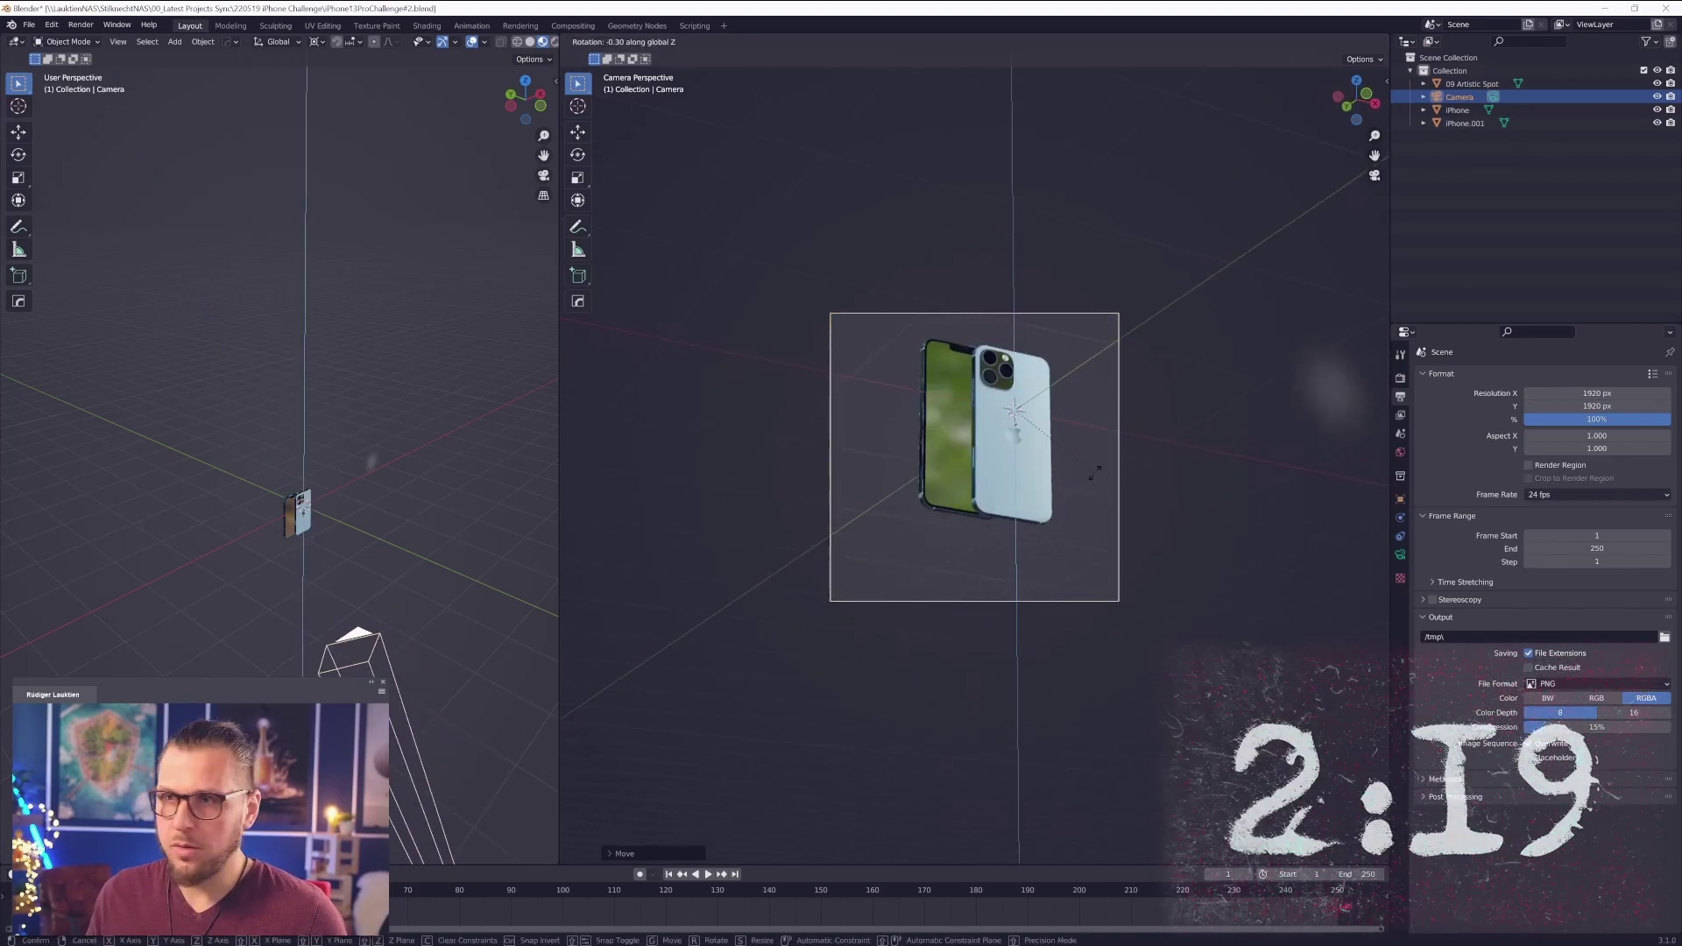
left_click(1060, 482)
key("g")
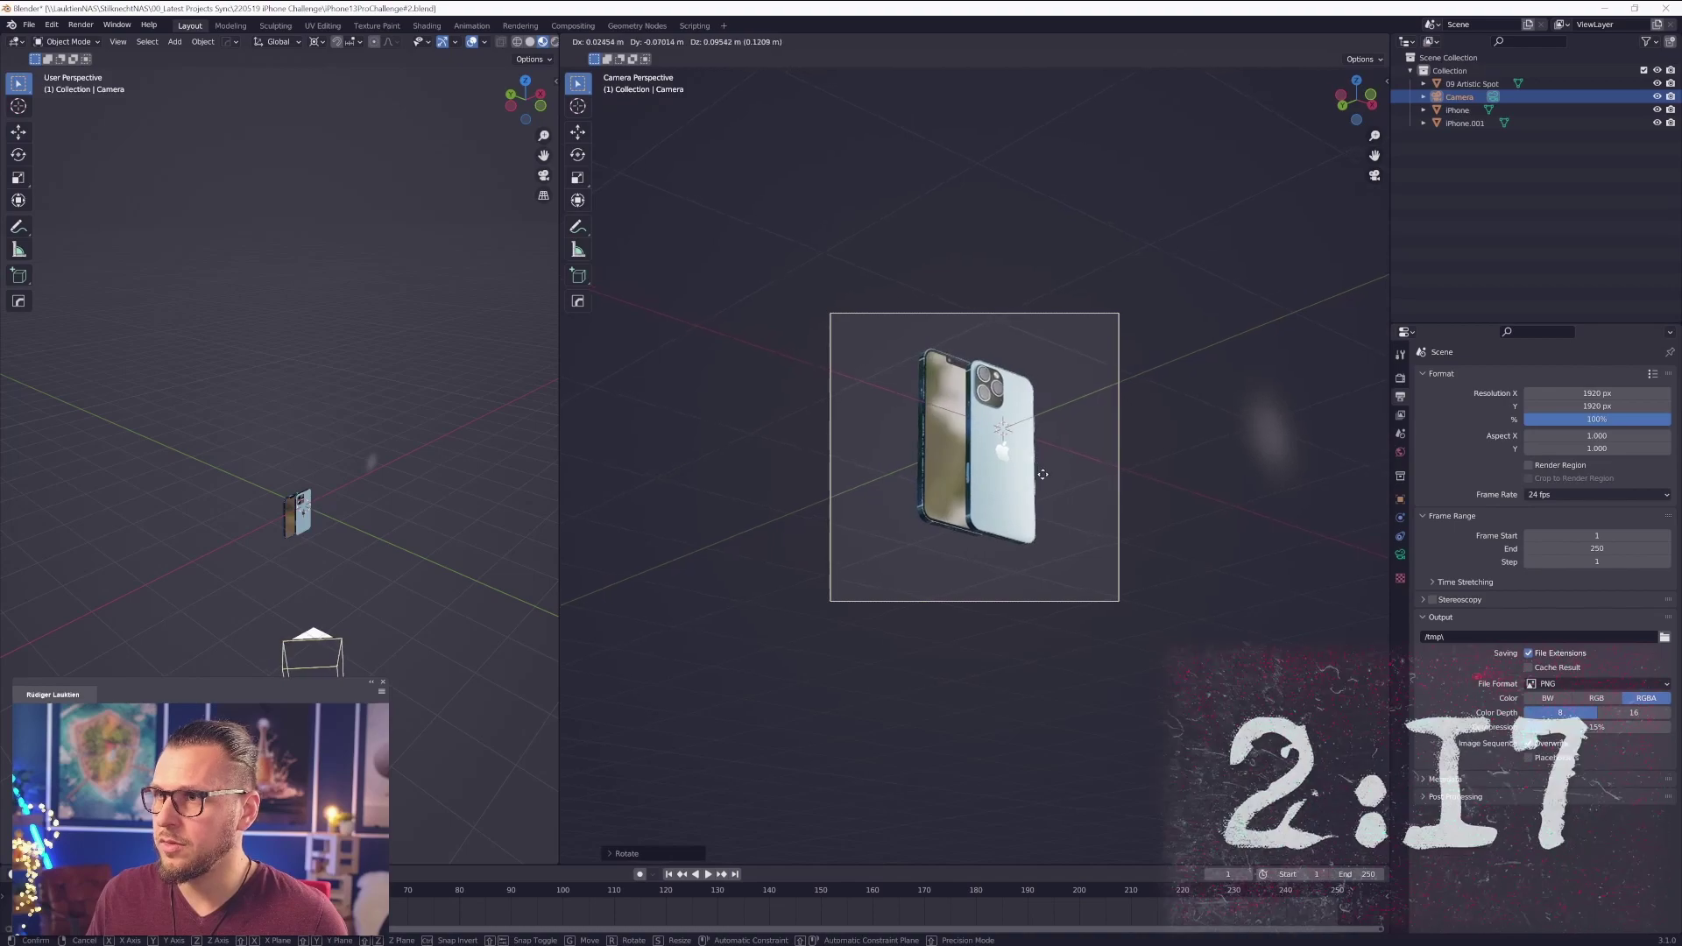
left_click(1051, 495)
- Show the camera viewport in rendered shading and set the world background strength to 0
left_click(1365, 41)
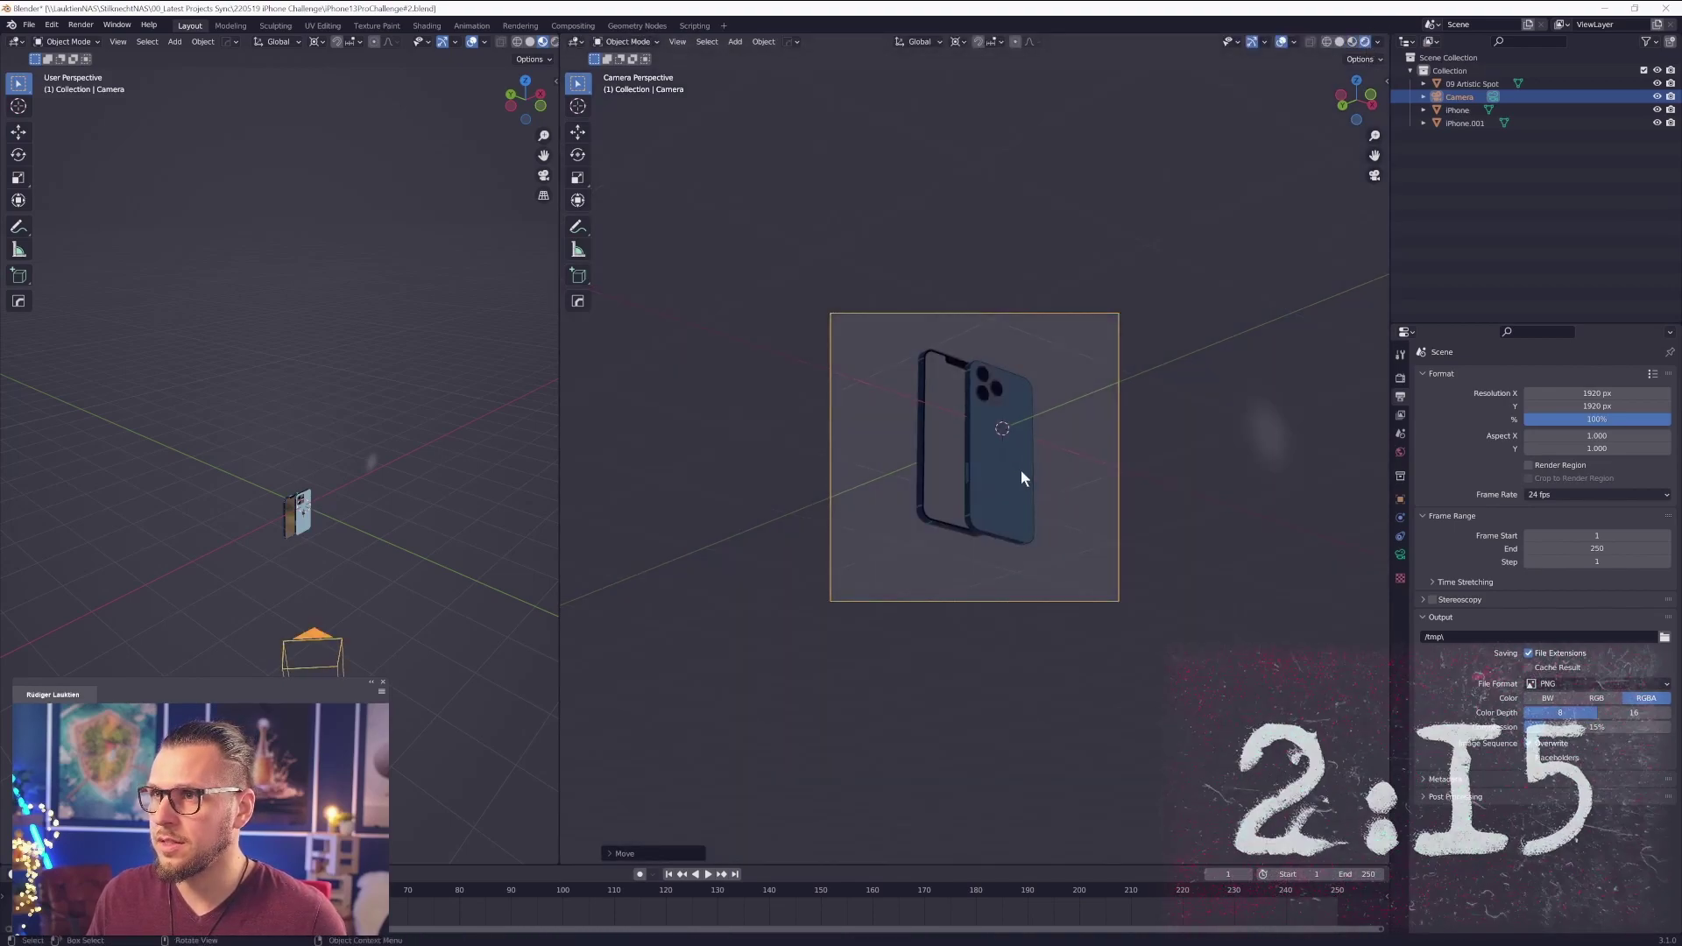
left_click(1290, 485)
left_click(1400, 452)
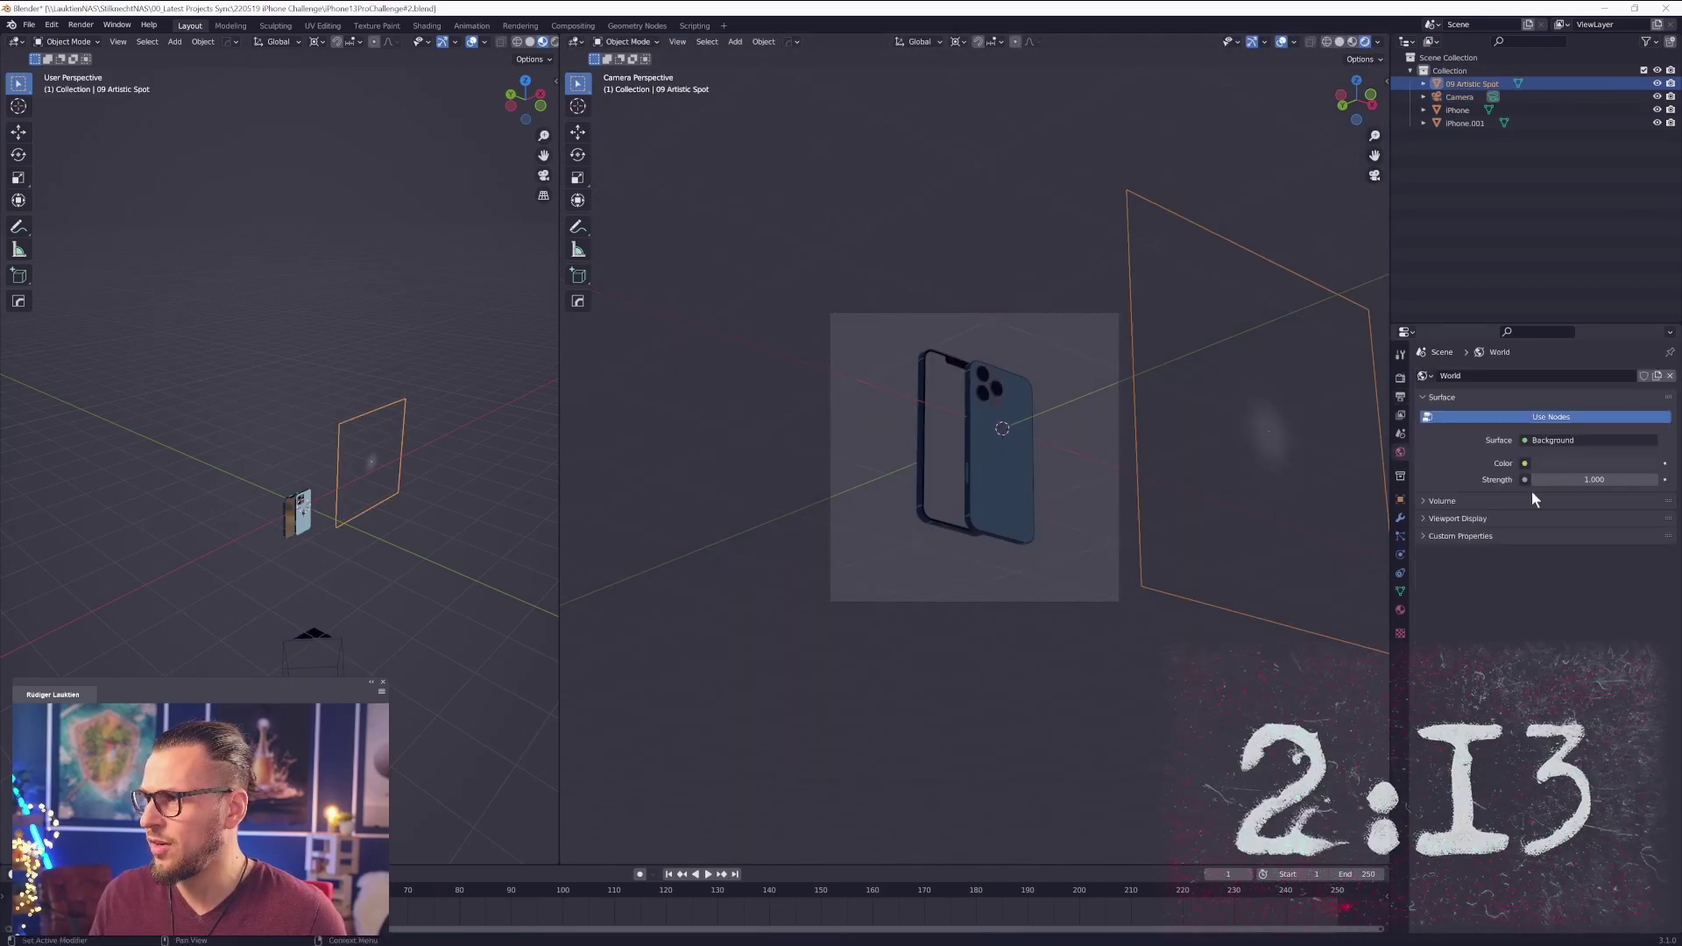
left_click_drag(1542, 479, 1489, 479)
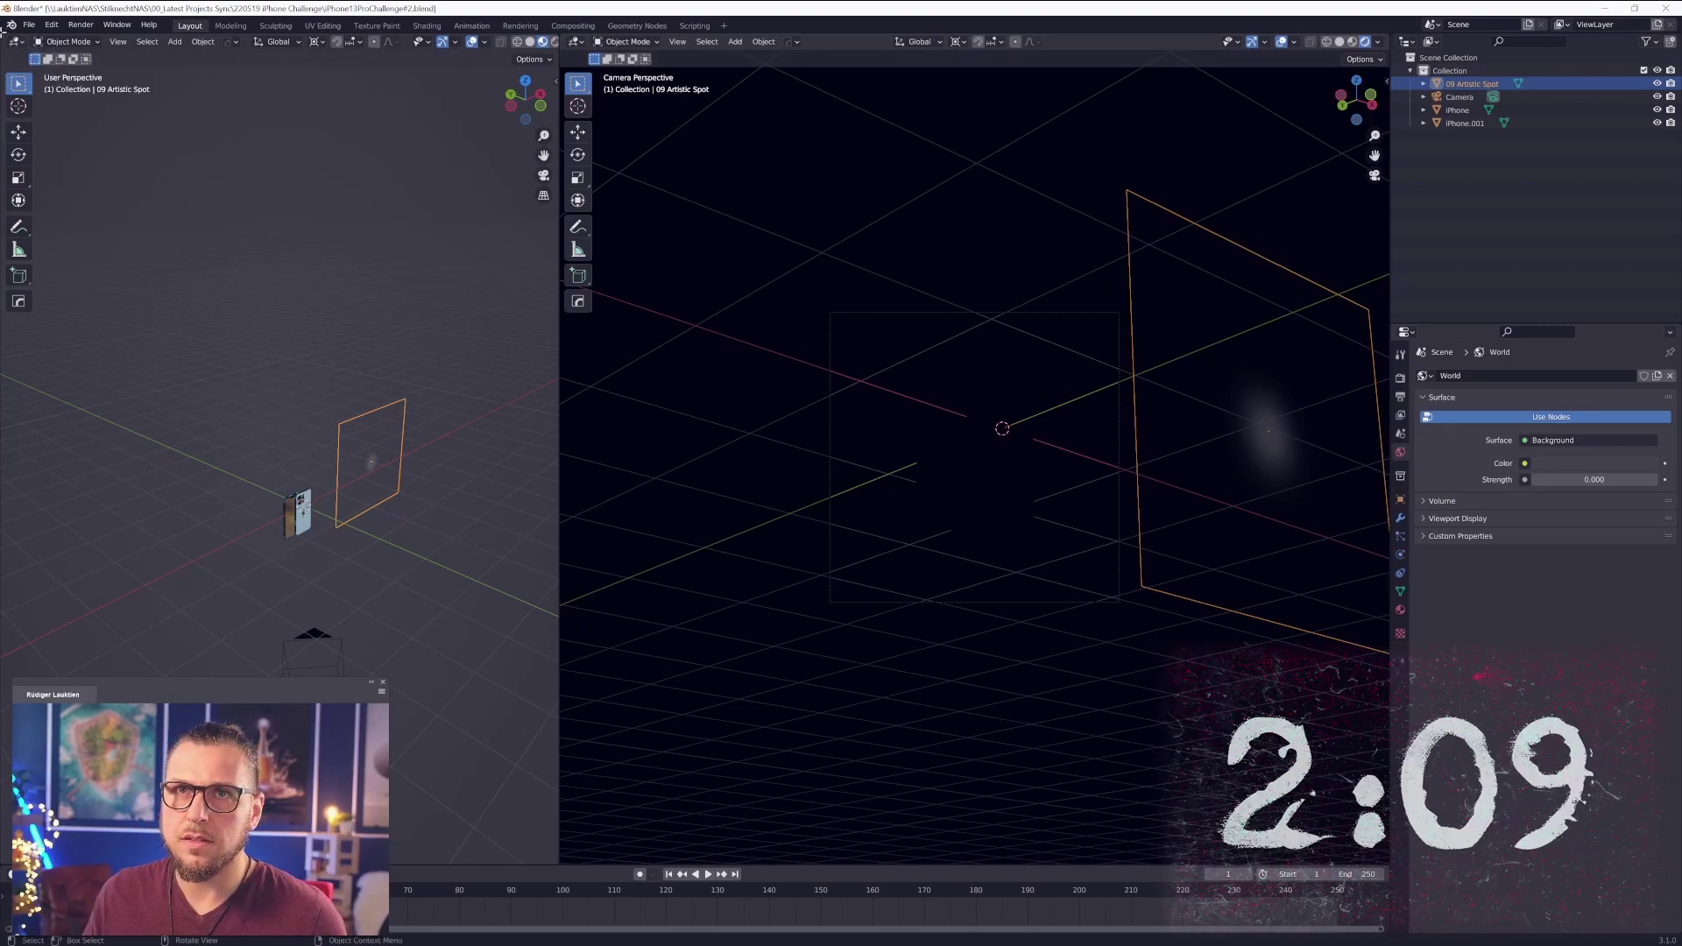
- Split the narrow overview area horizontally, make its lower part a Shader Editor and enlarge it
left_click(55, 624)
left_click(11, 642)
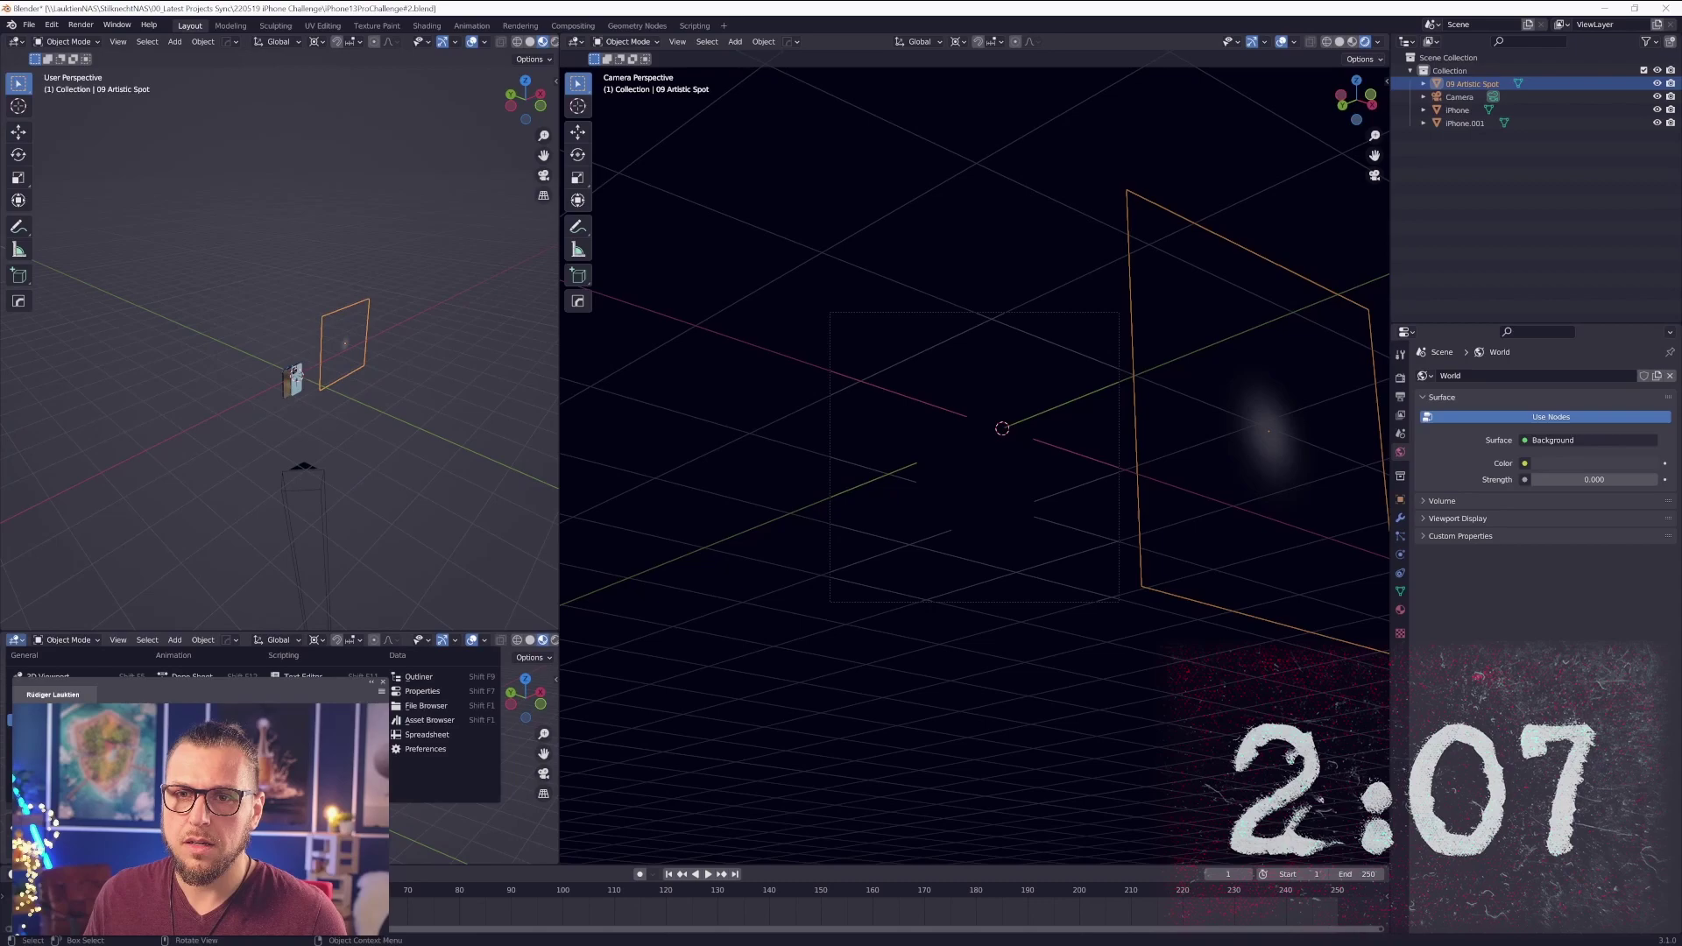
left_click(9, 749)
left_click_drag(11, 631, 28, 487)
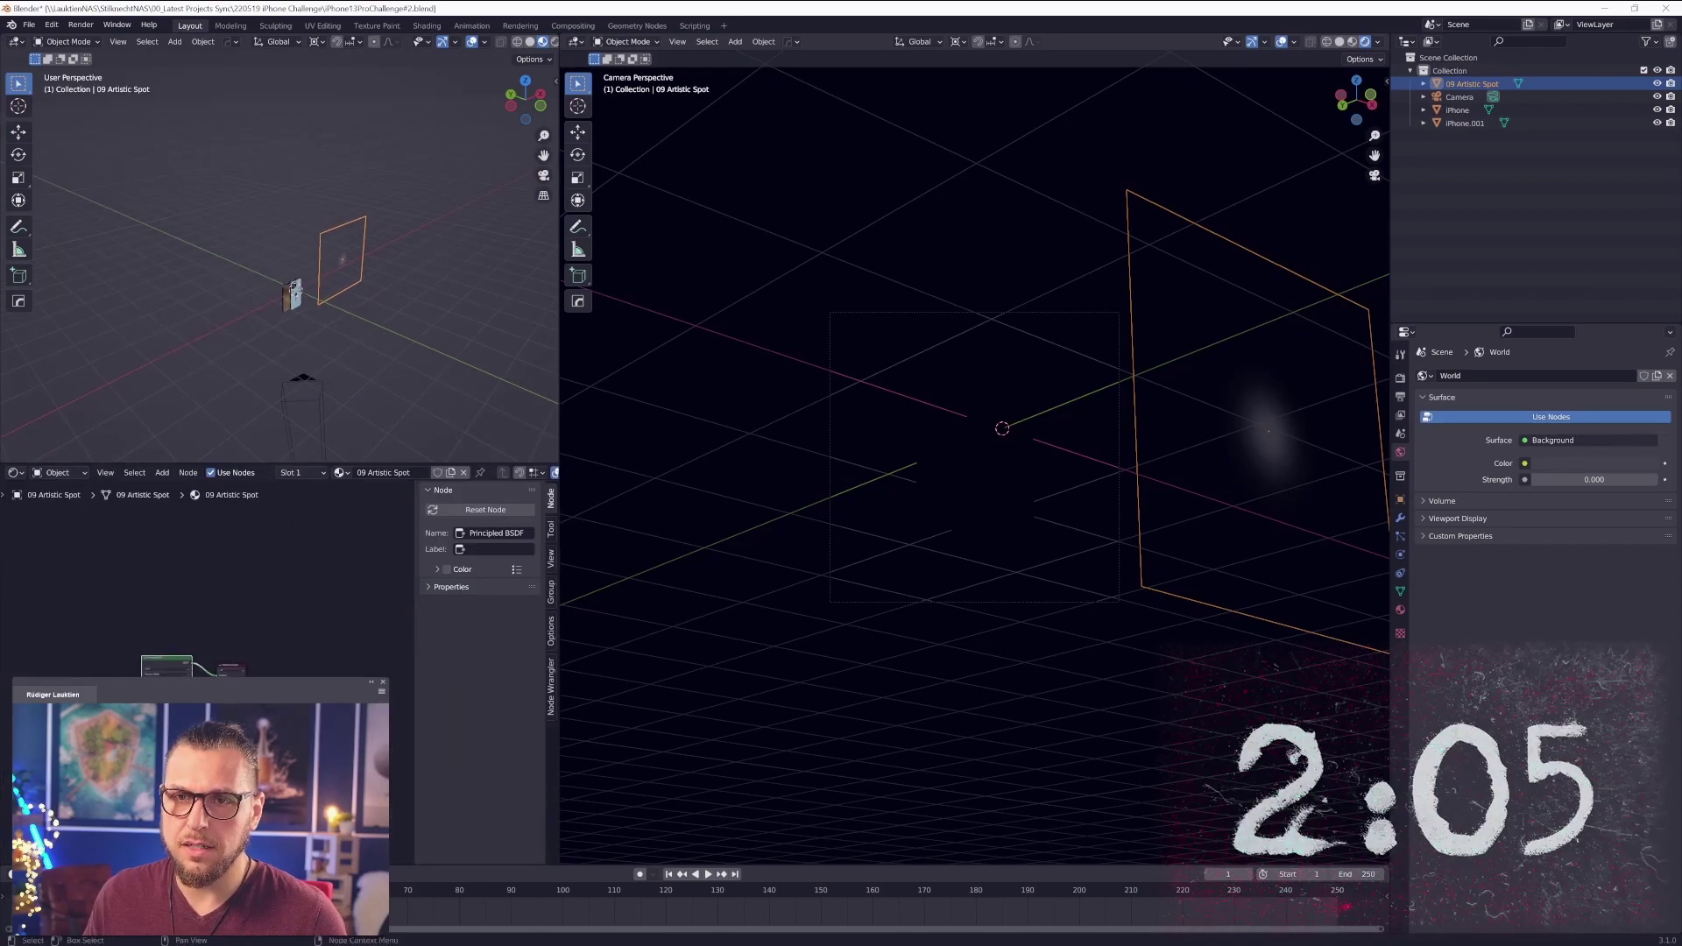
- Raise the emission strength in the artistic spot material's Principled BSDF node
middle_click_drag(145, 829, 342, 671)
scroll(341, 671, "up", 6)
mouse_move(337, 655)
left_mouse_down()
mouse_move(569, 655)
mouse_move(359, 655)
left_mouse_up()
- Move the artistic spot plane and scale it up well beyond its original size
key("KP_0")
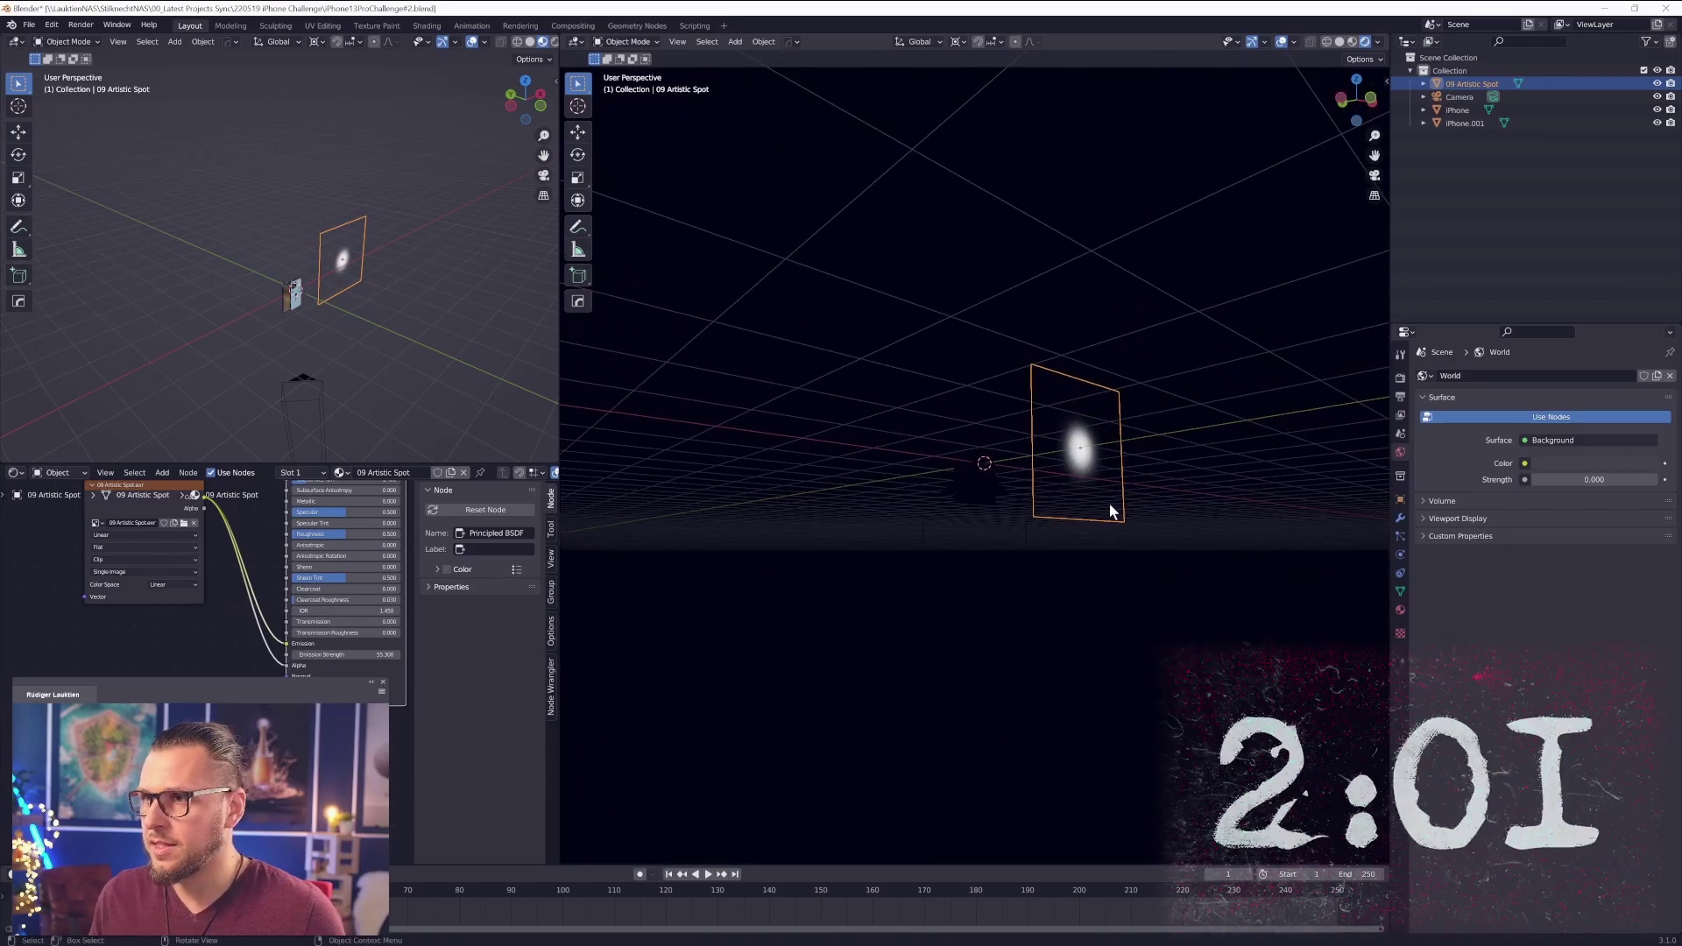
scroll(1109, 503, "up", 5)
key("KP_0")
key("g")
key("shift+z")
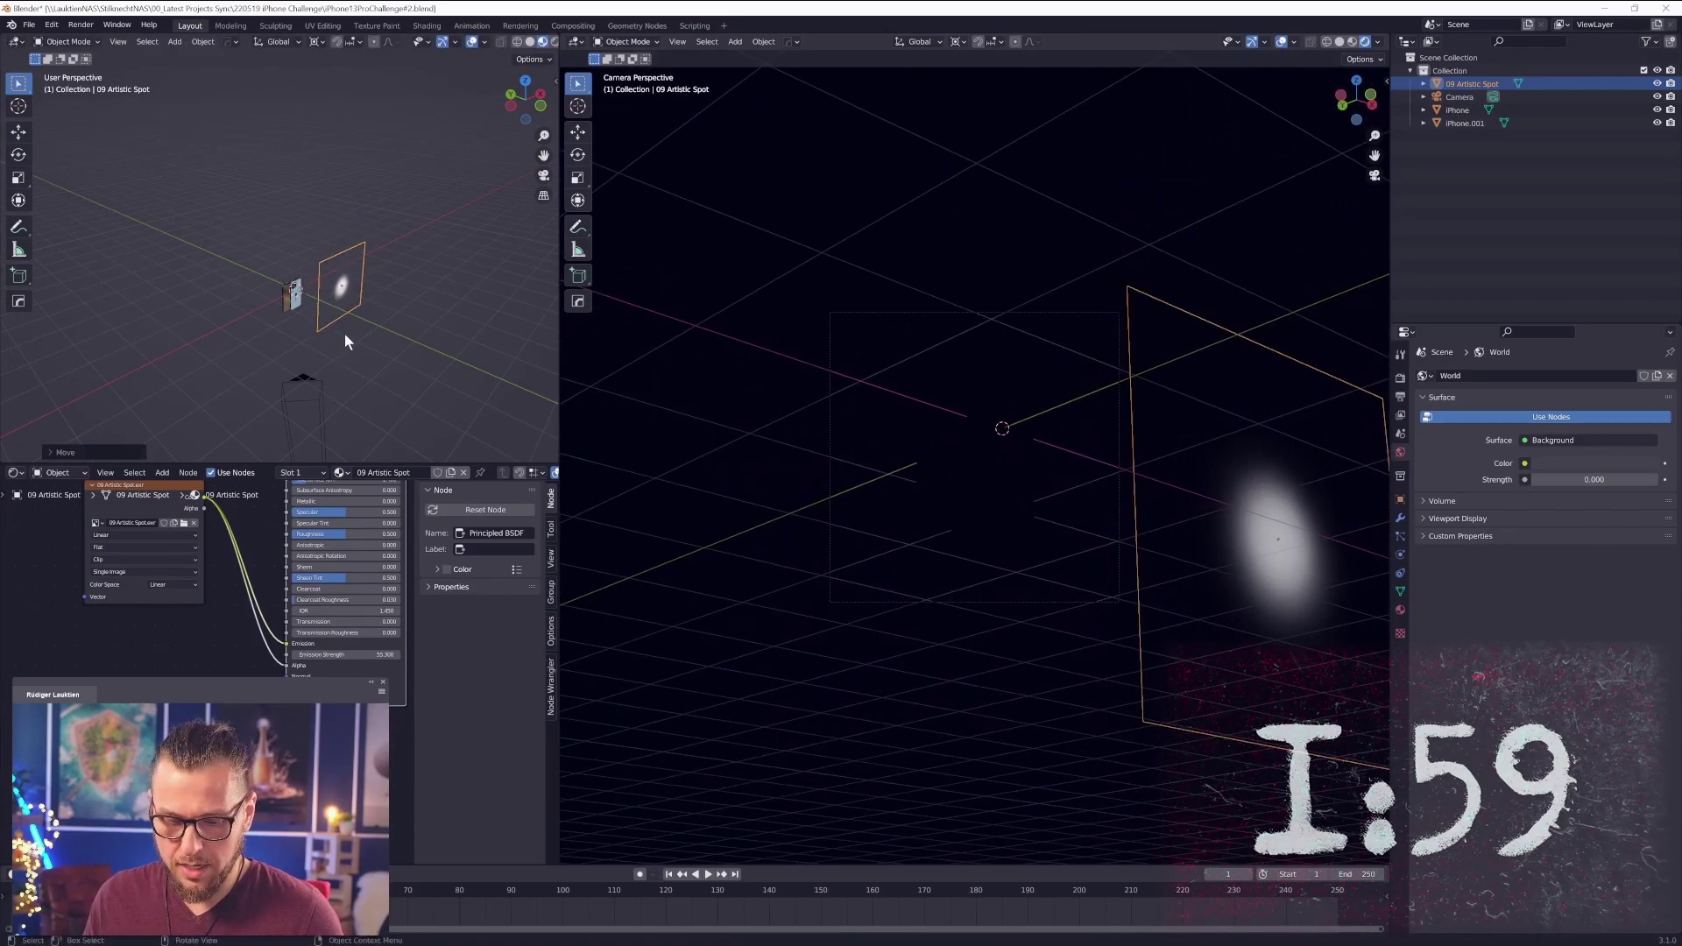
left_click(337, 366)
key("s")
left_click(385, 429)
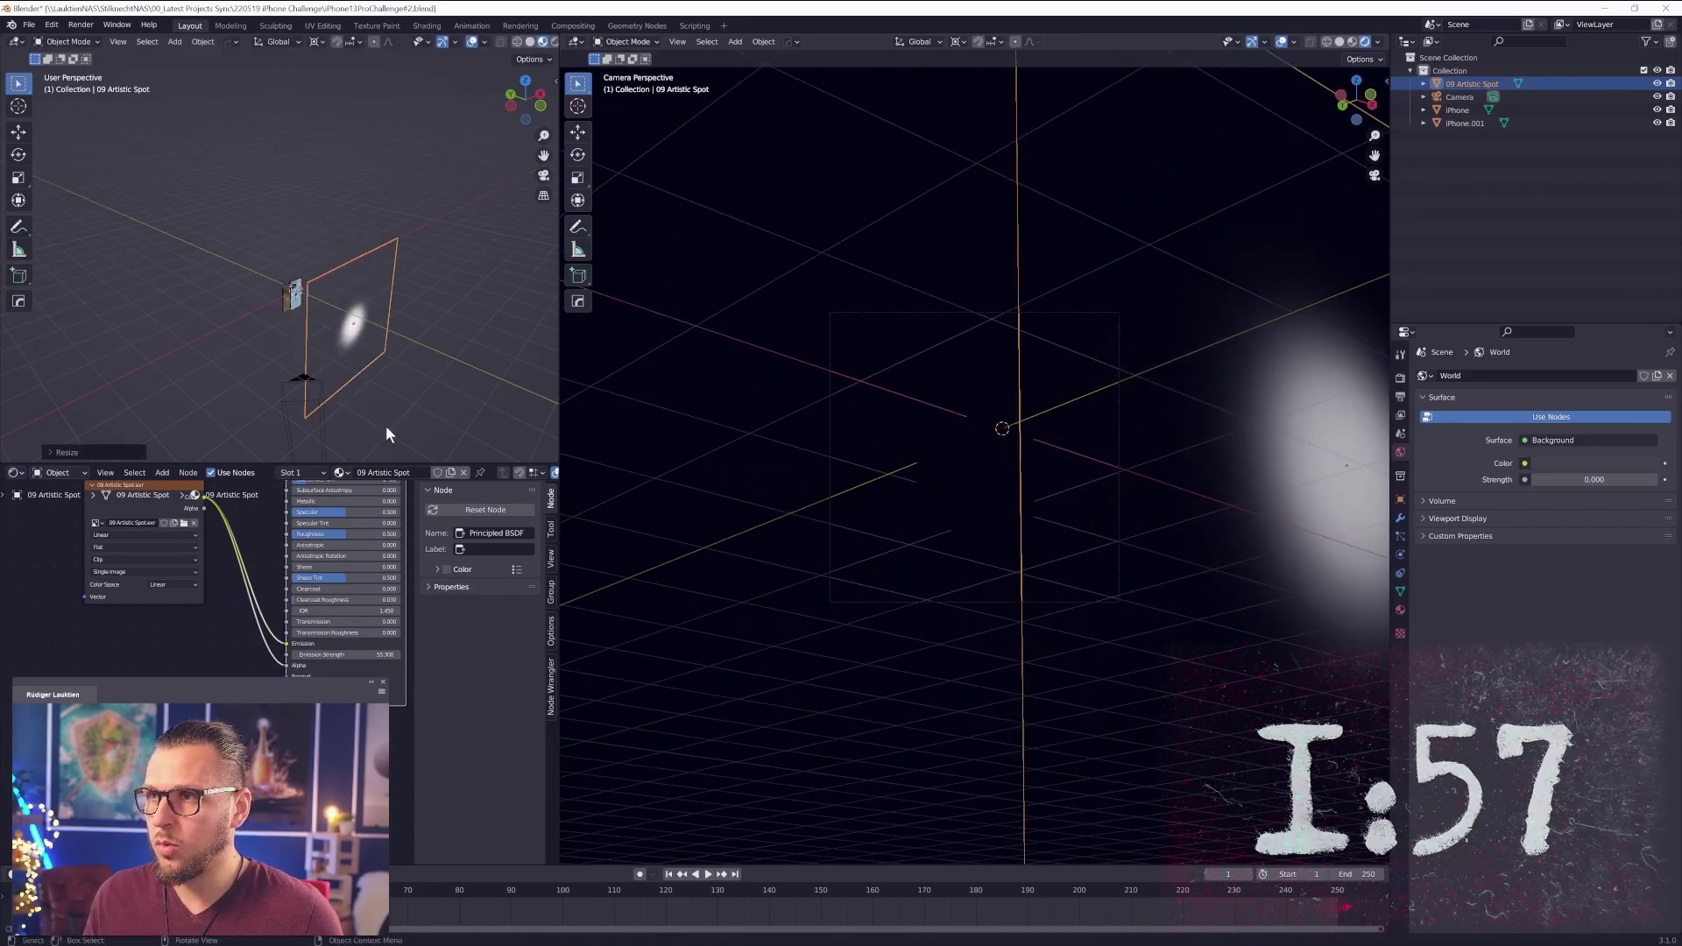
- Reposition the enlarged artistic spot plane close to the phones so its glow overlaps the camera frame
key("g")
left_click(346, 396)
middle_click_drag(345, 396, 381, 350)
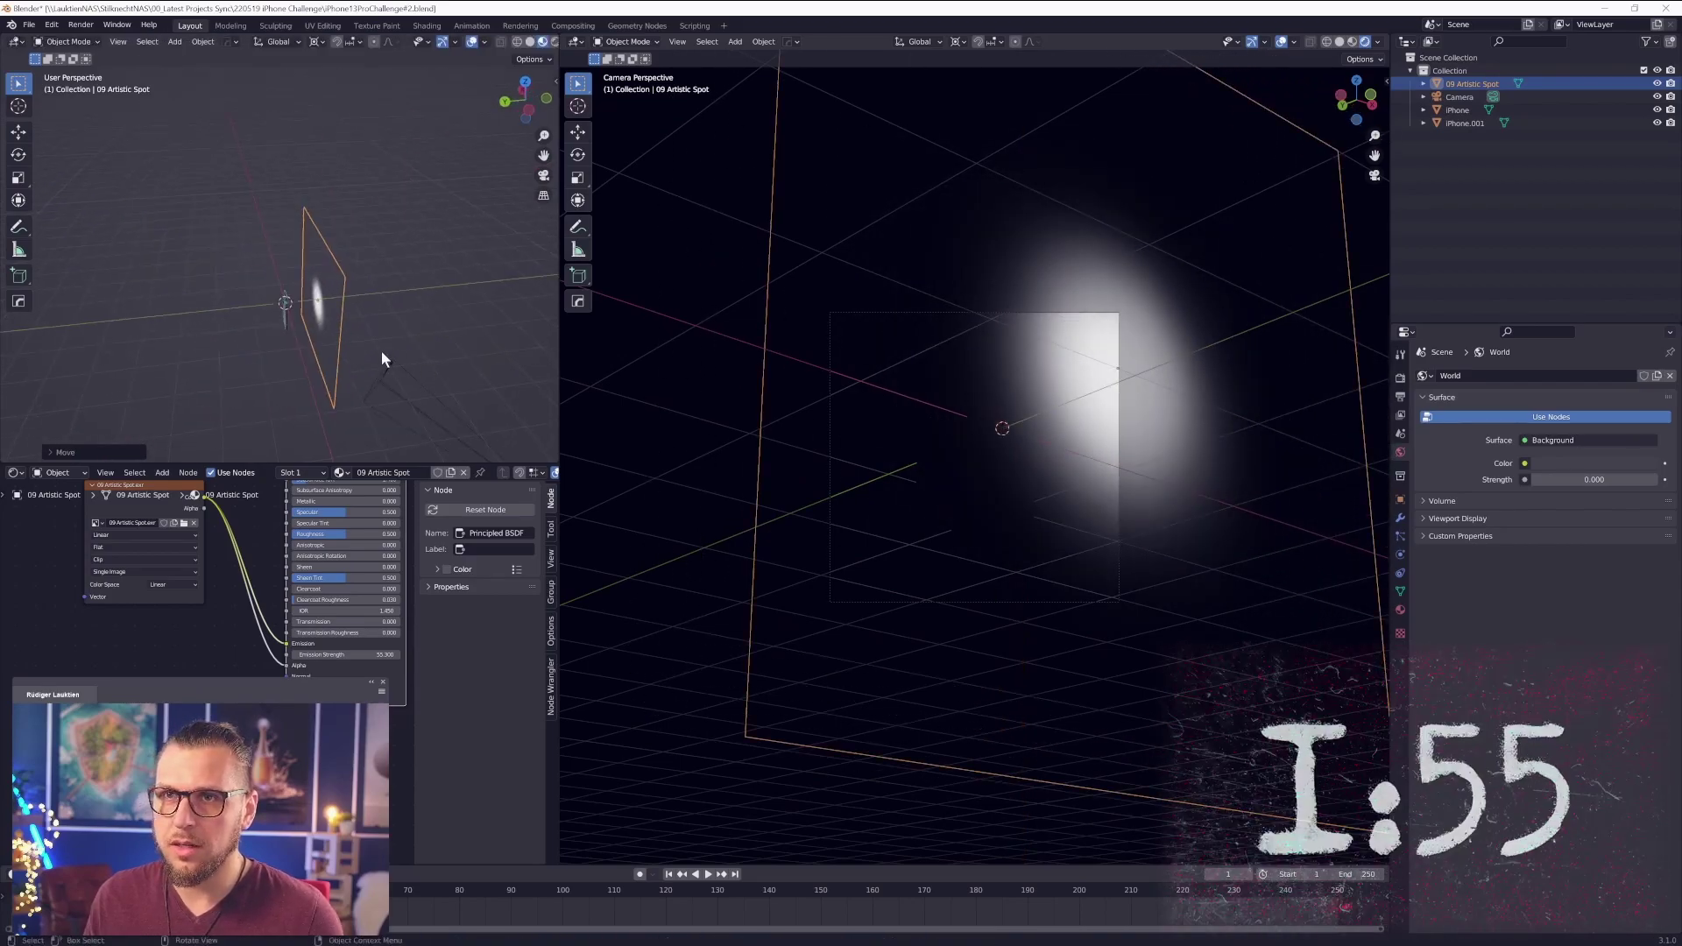
key("h")
key("alt+h")
key("g")
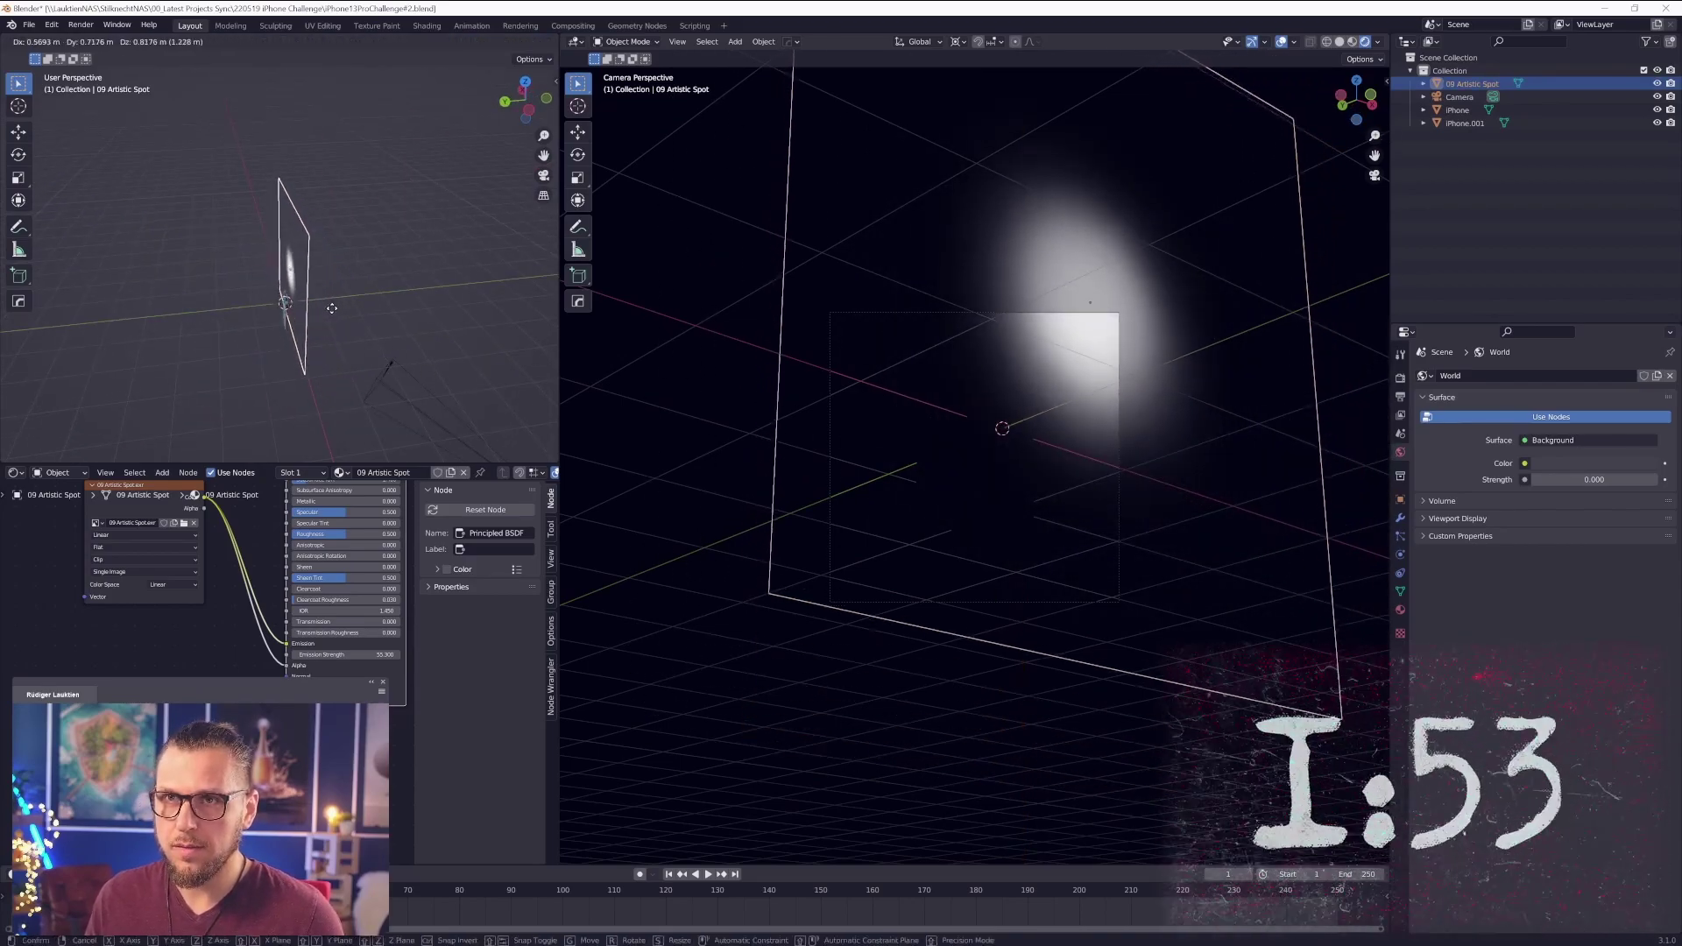
left_click(335, 318)
- Switch the render engine to Cycles and set its device to GPU Compute
left_click(1400, 379)
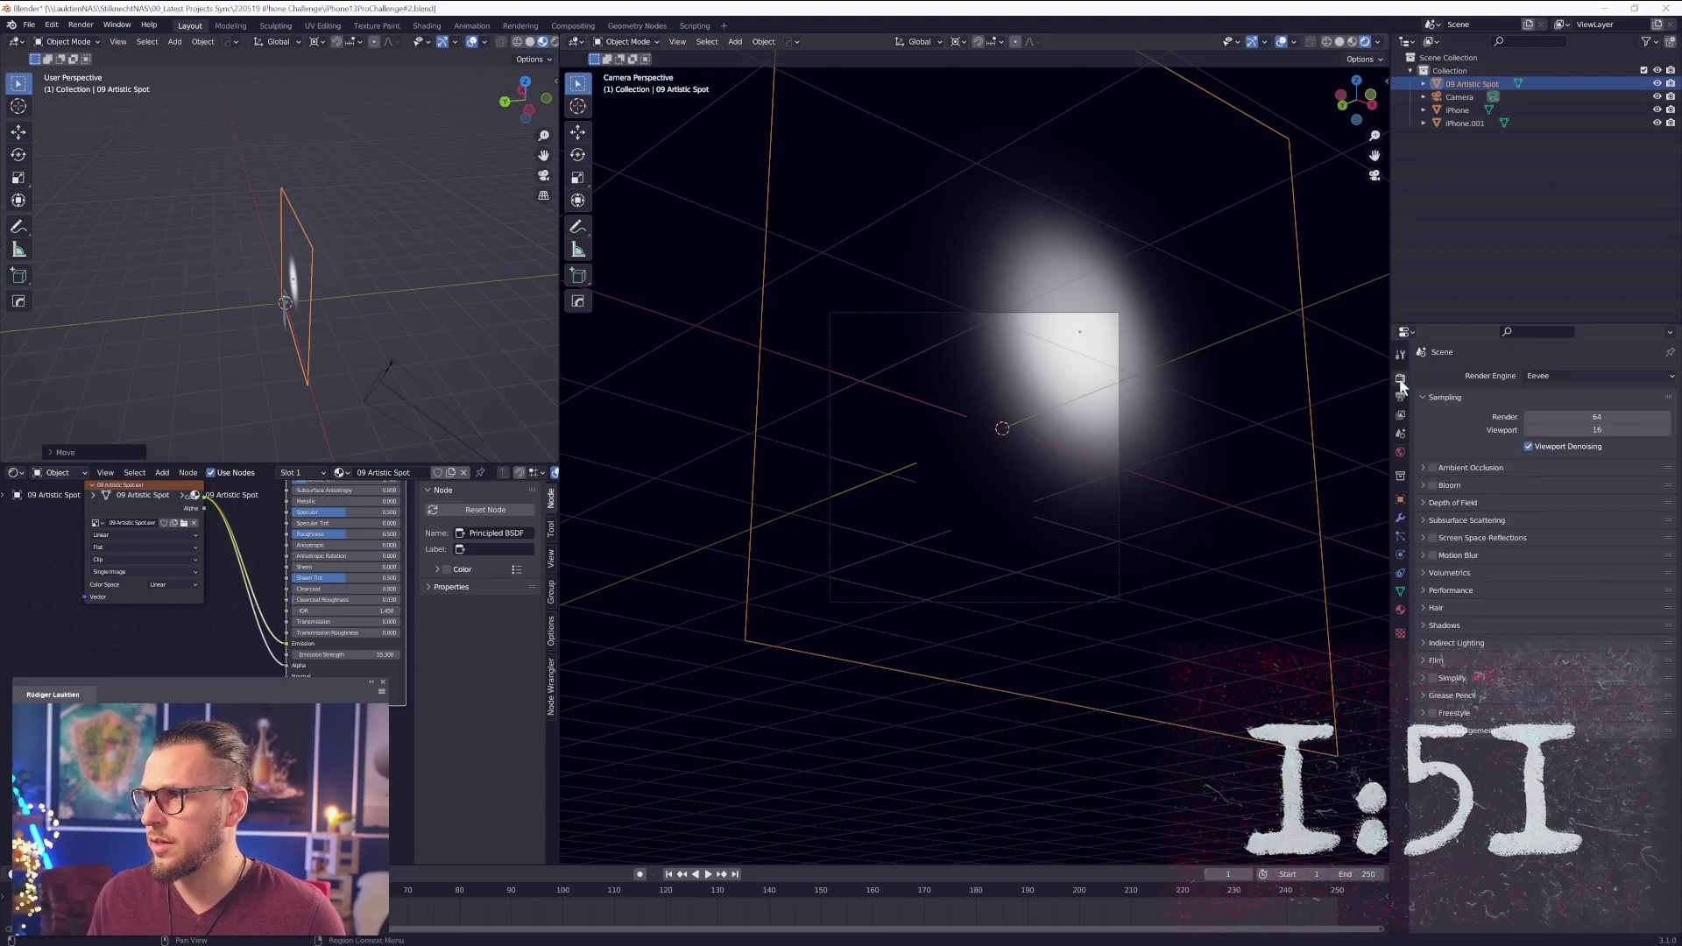
left_click(1524, 377)
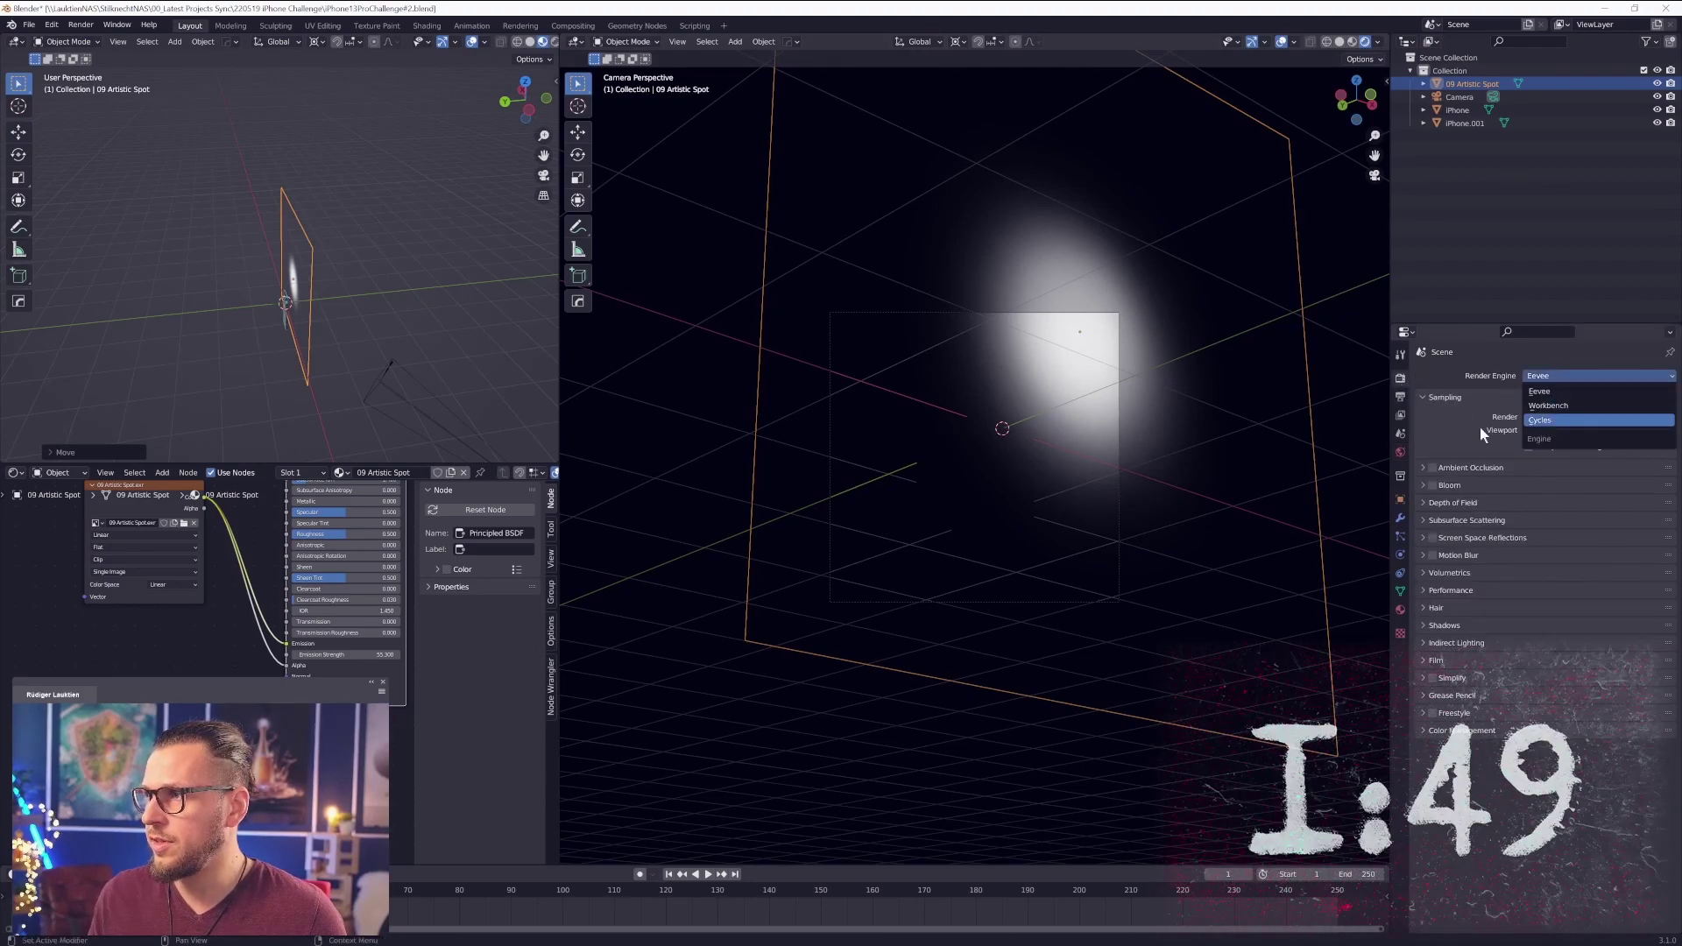
left_click(1549, 424)
left_click(1552, 409)
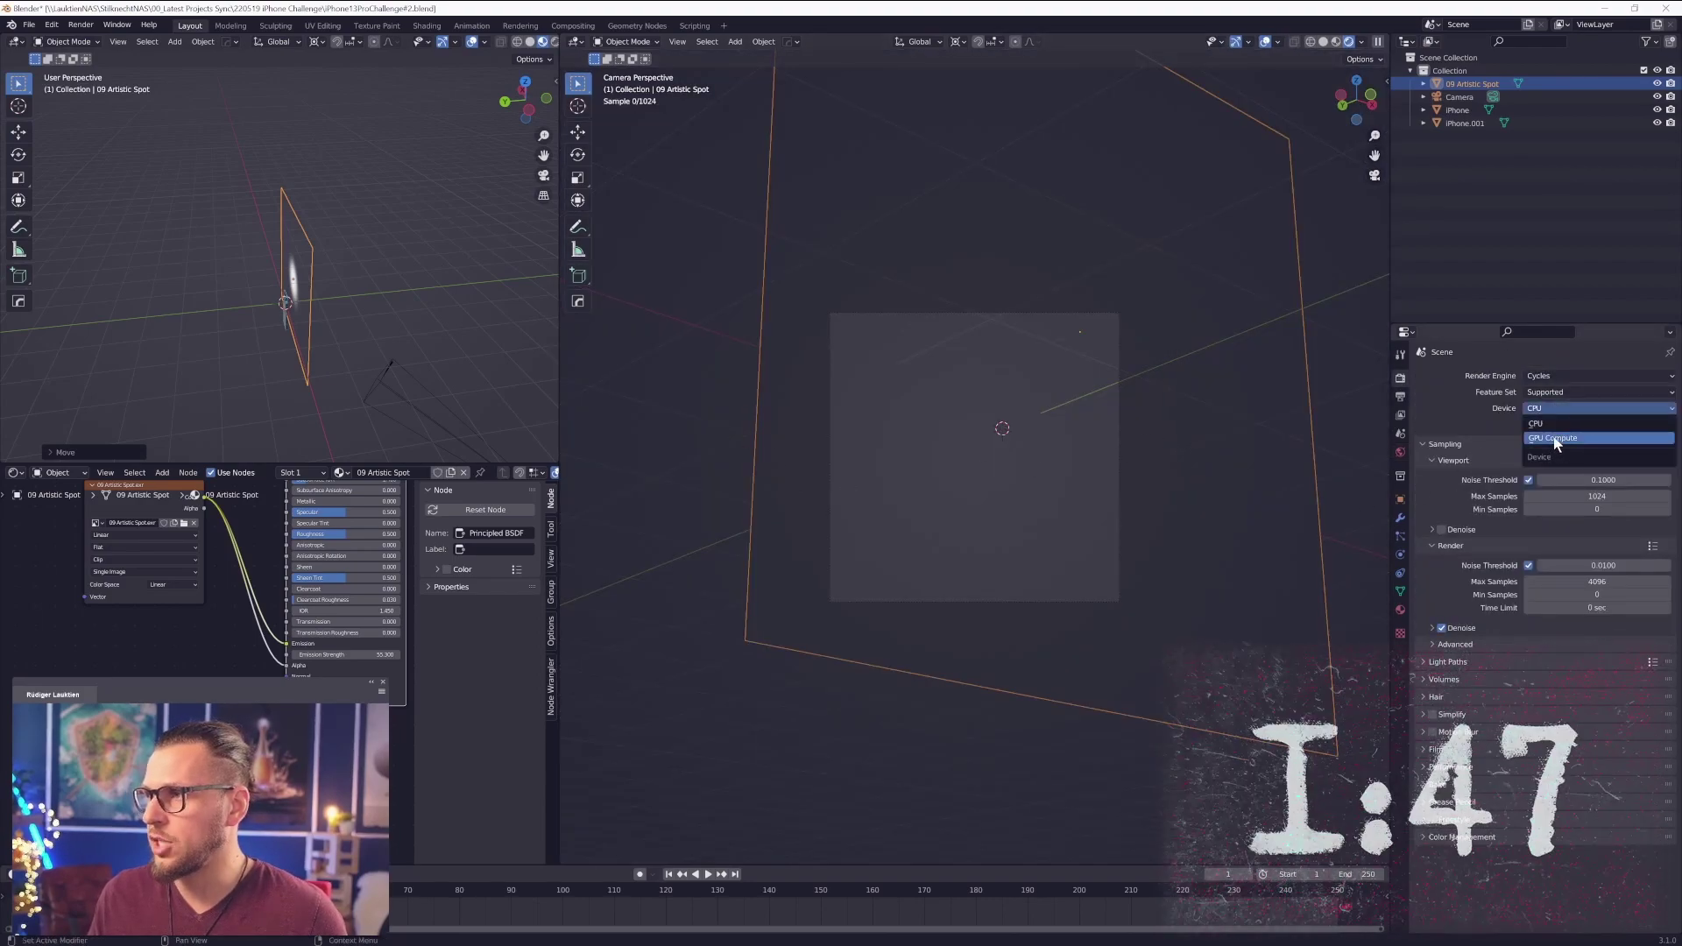
key("Return")
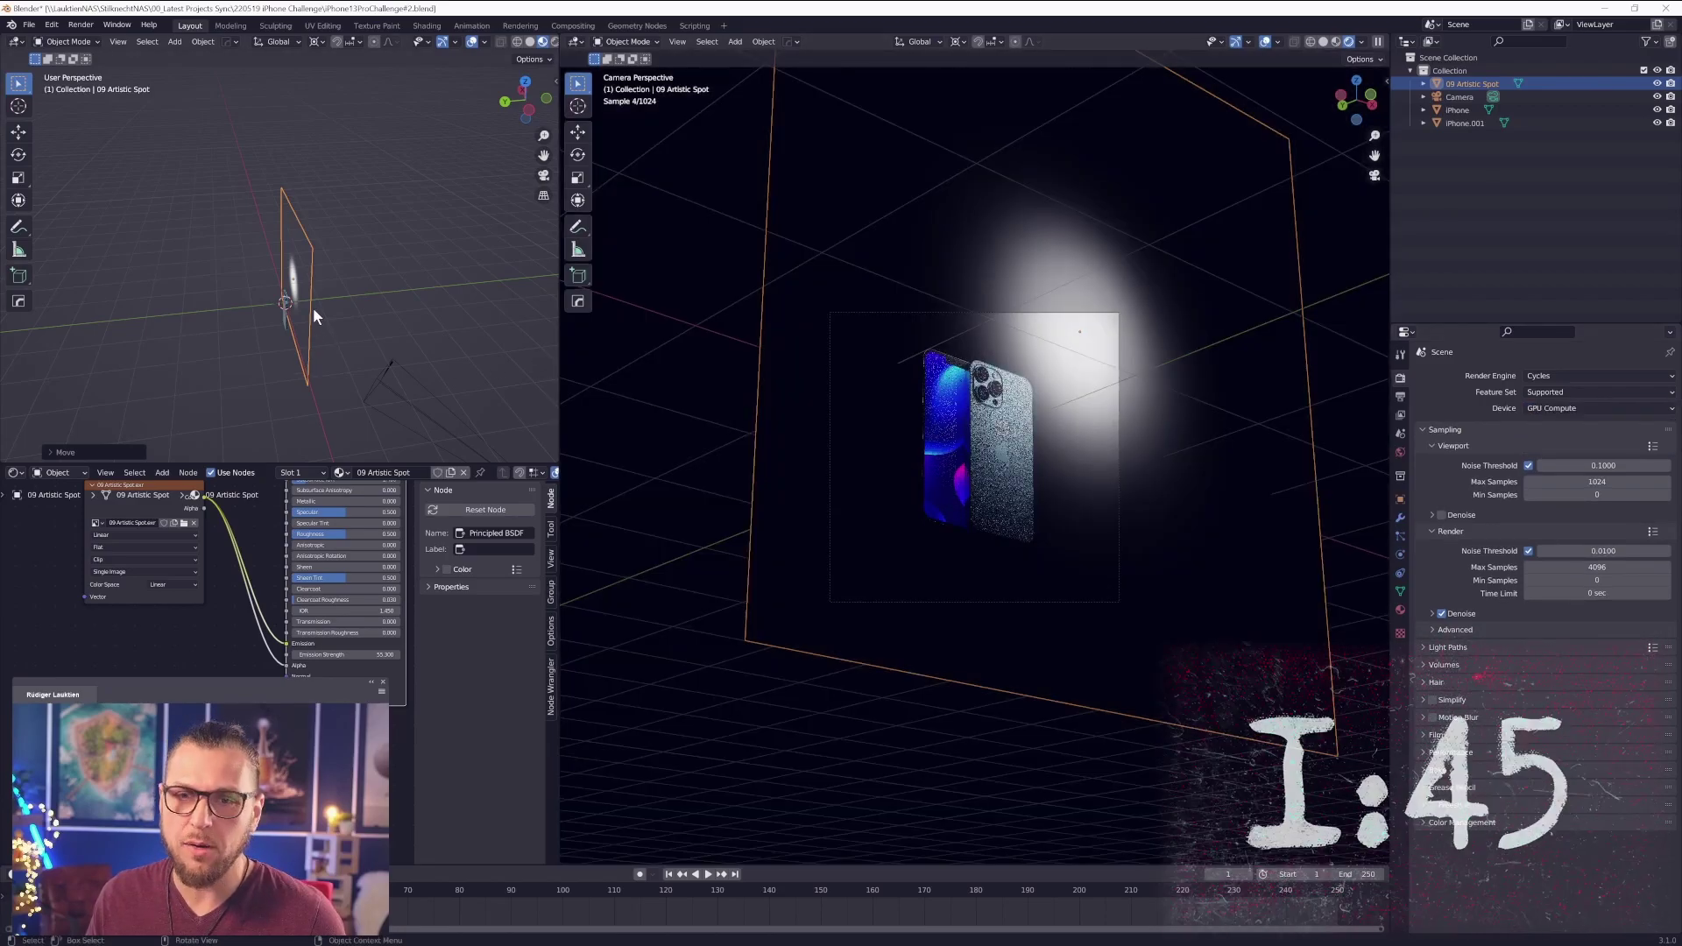
- Turn the artistic spot plane about Z beside the phones and place a duplicate far off on their opposite side
key("r")
key("z")
left_click(355, 301)
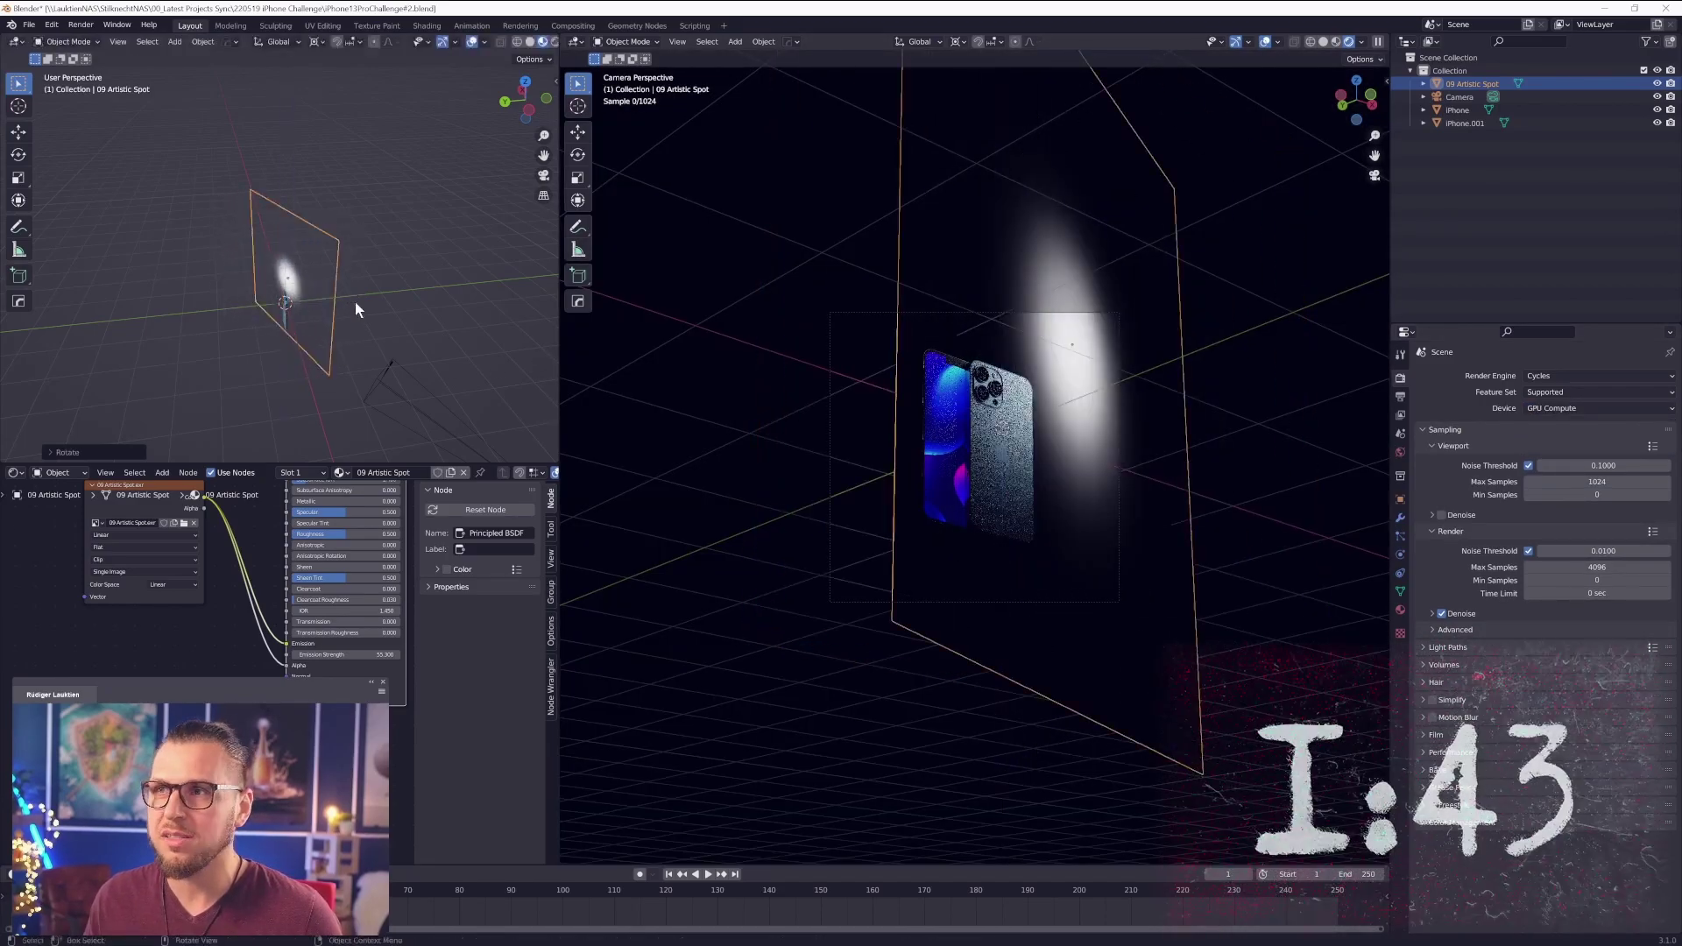
key("g")
left_click(366, 327)
key("shift+d")
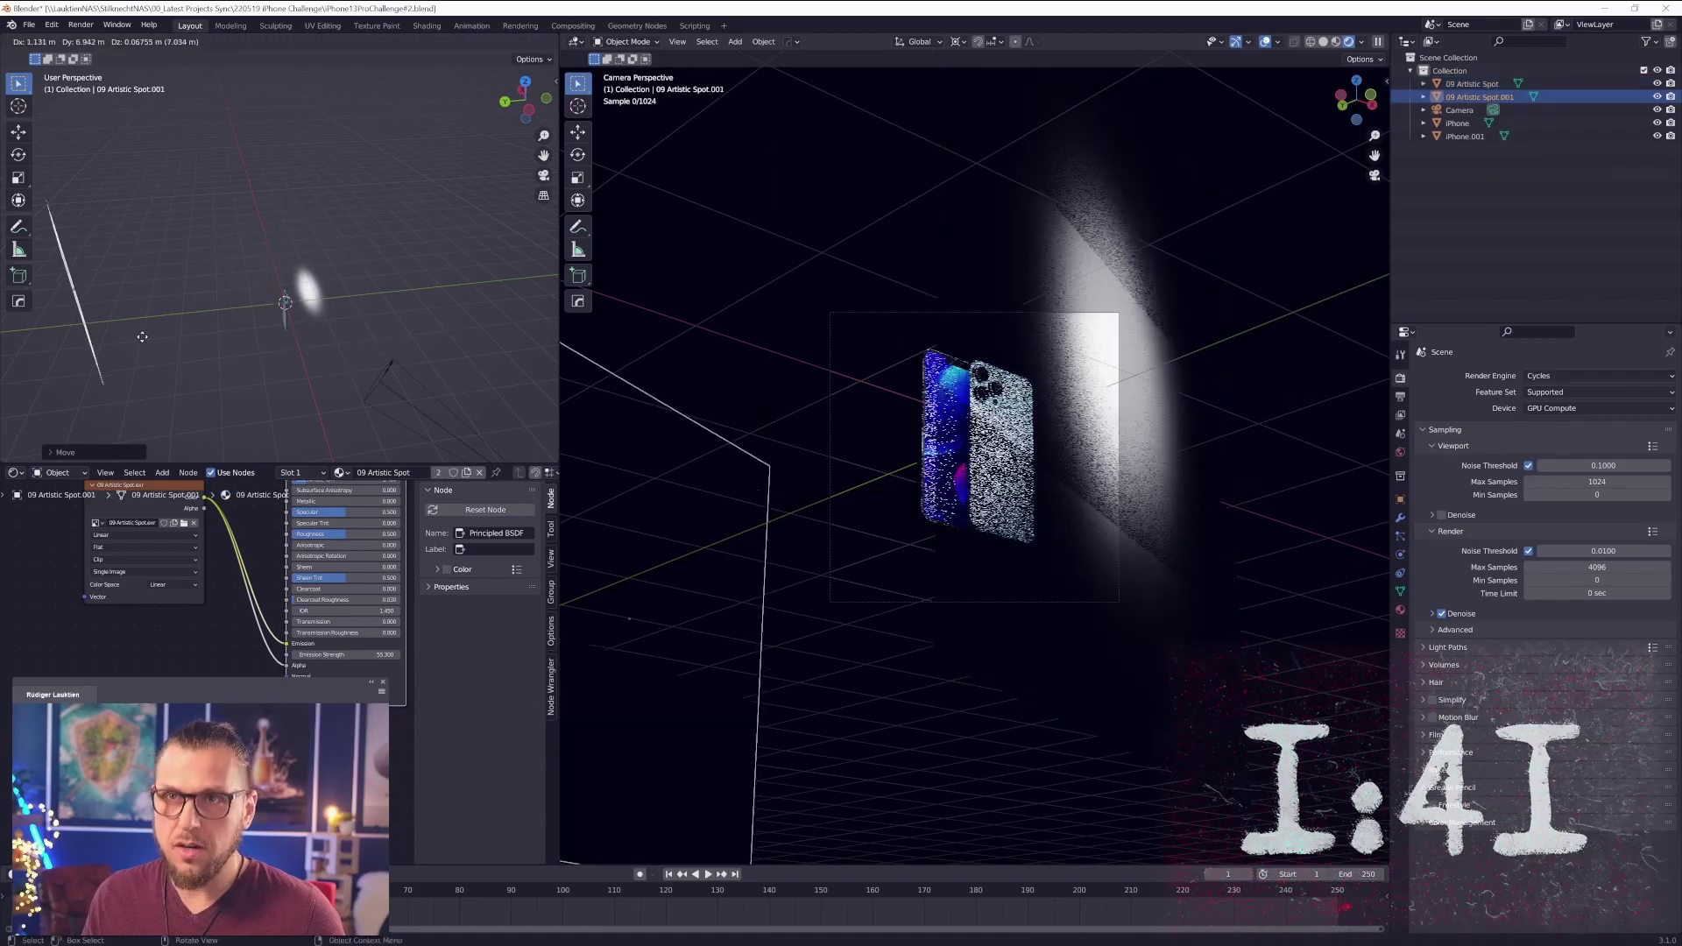
- Cut the original artistic spot plane down its middle with a loop cut and delete one half's face
key("Tab")
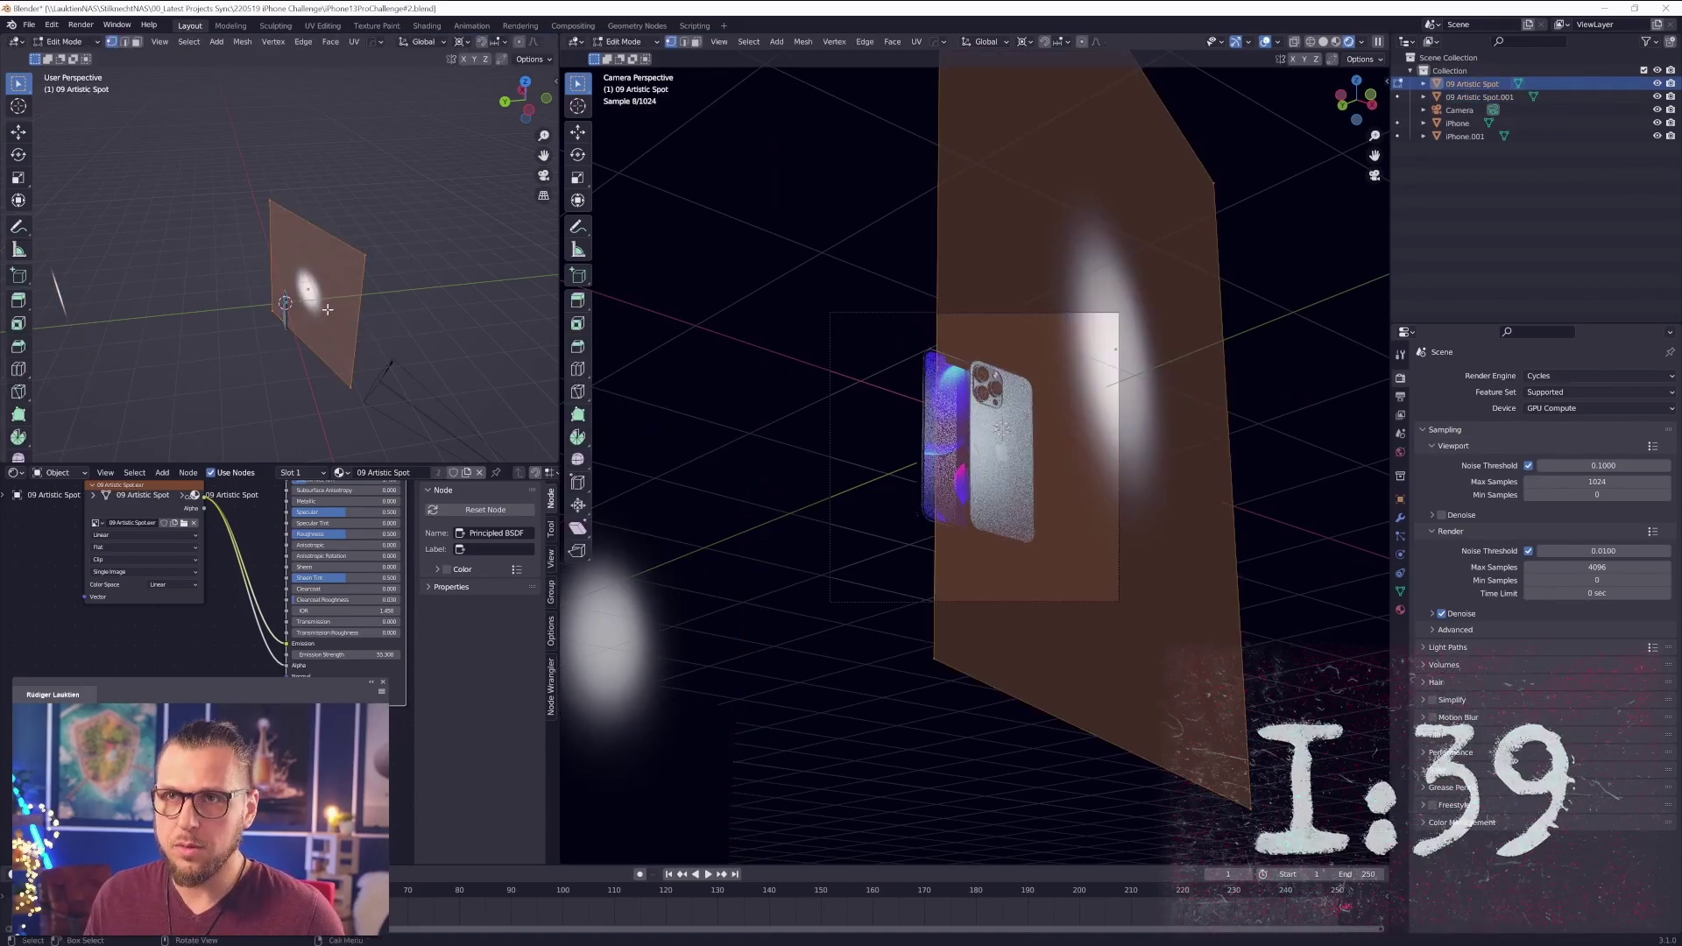
left_click(318, 264)
right_click(317, 255)
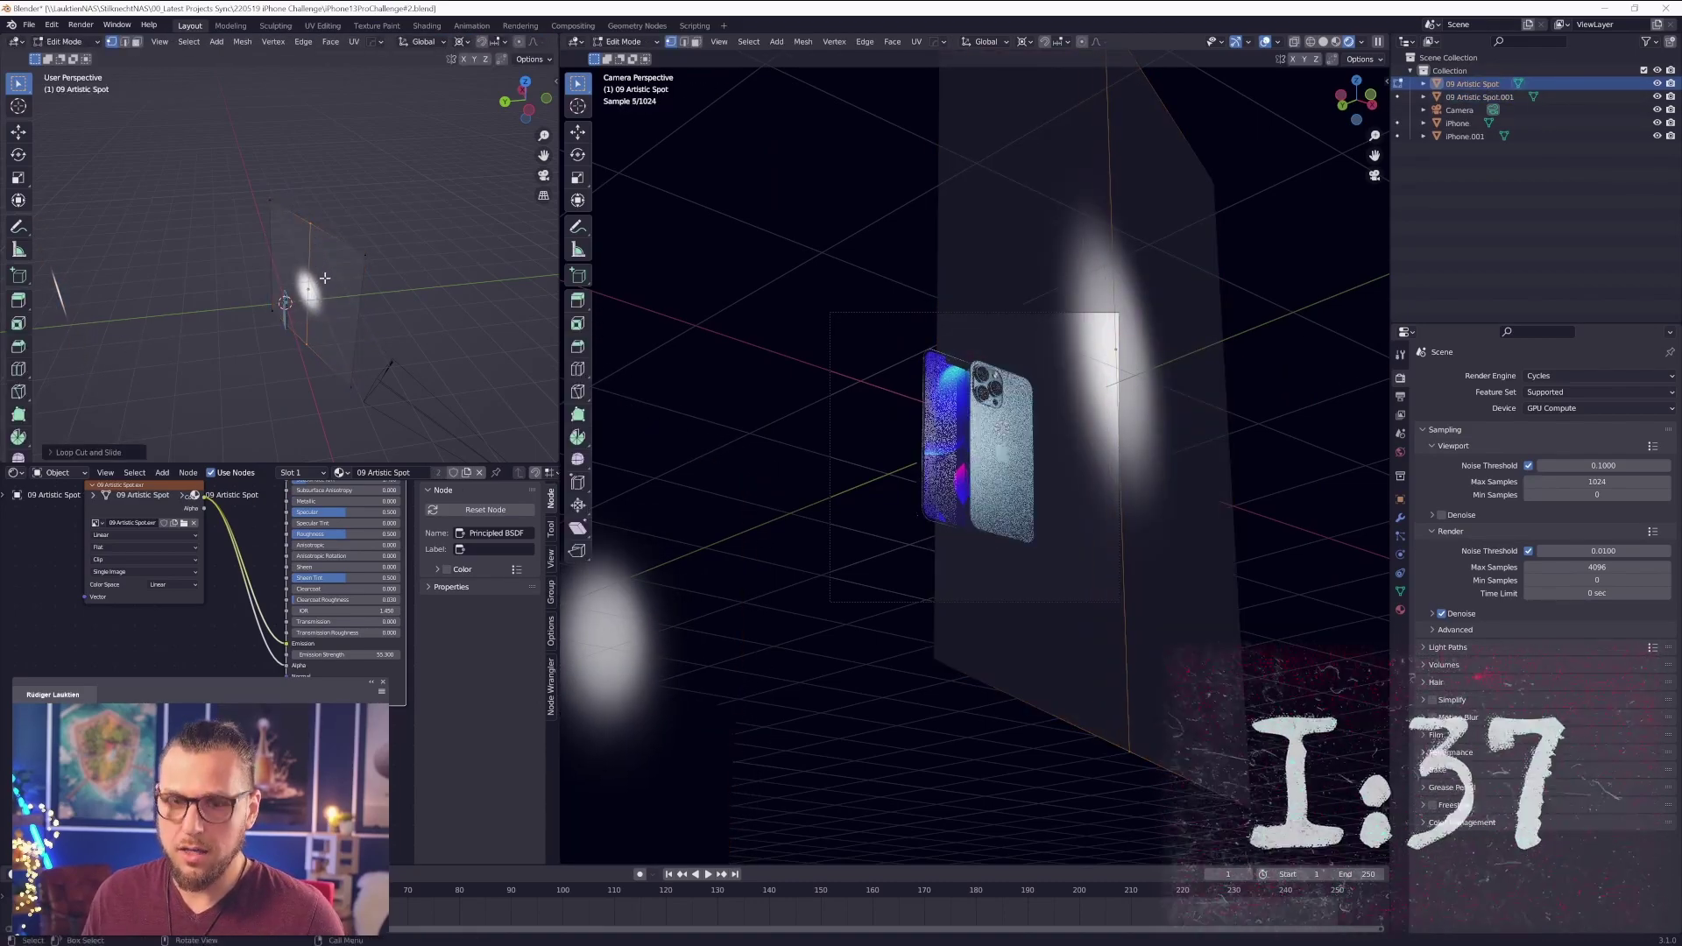
key("3")
left_click(326, 279)
key("x")
left_click(327, 277)
key("Tab")
- Tilt the halved artistic spot plane and move it beside the back-facing phone, out of the camera frame
middle_click_drag(380, 328, 247, 303)
scroll(972, 477, "up", 3)
key("r")
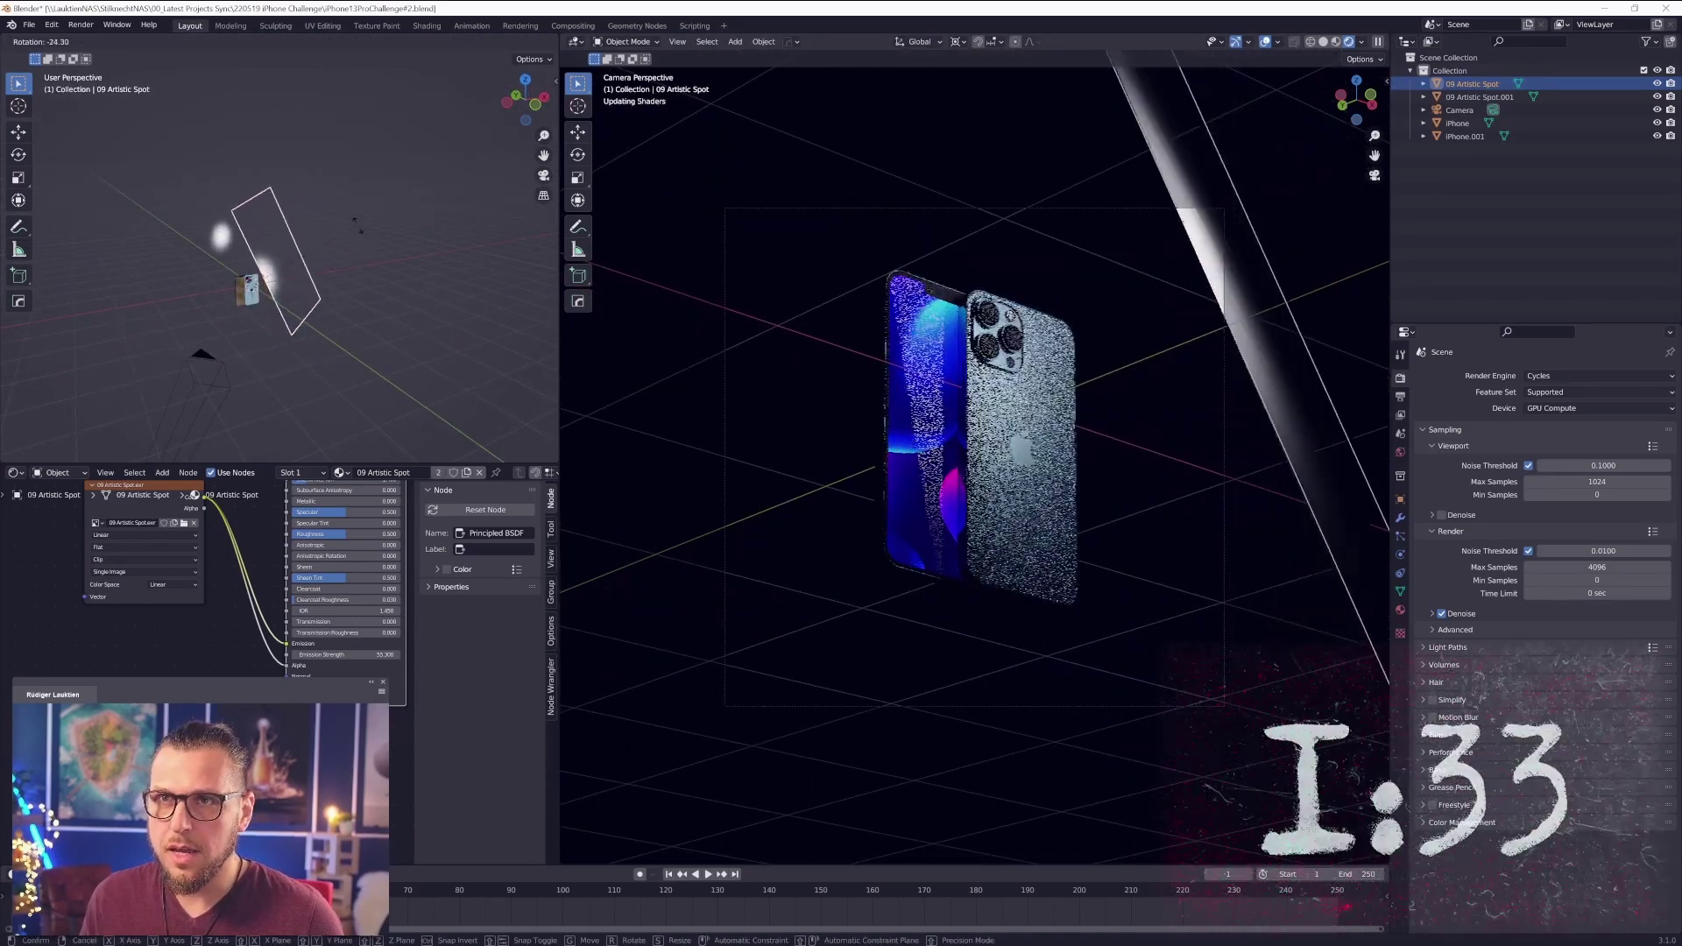
left_click(342, 244)
key("g")
middle_click_drag(341, 245, 235, 268)
left_click(315, 274)
- Scale the halved artistic spot plane up and fine-tune its tilt and position beside the phones
key("s")
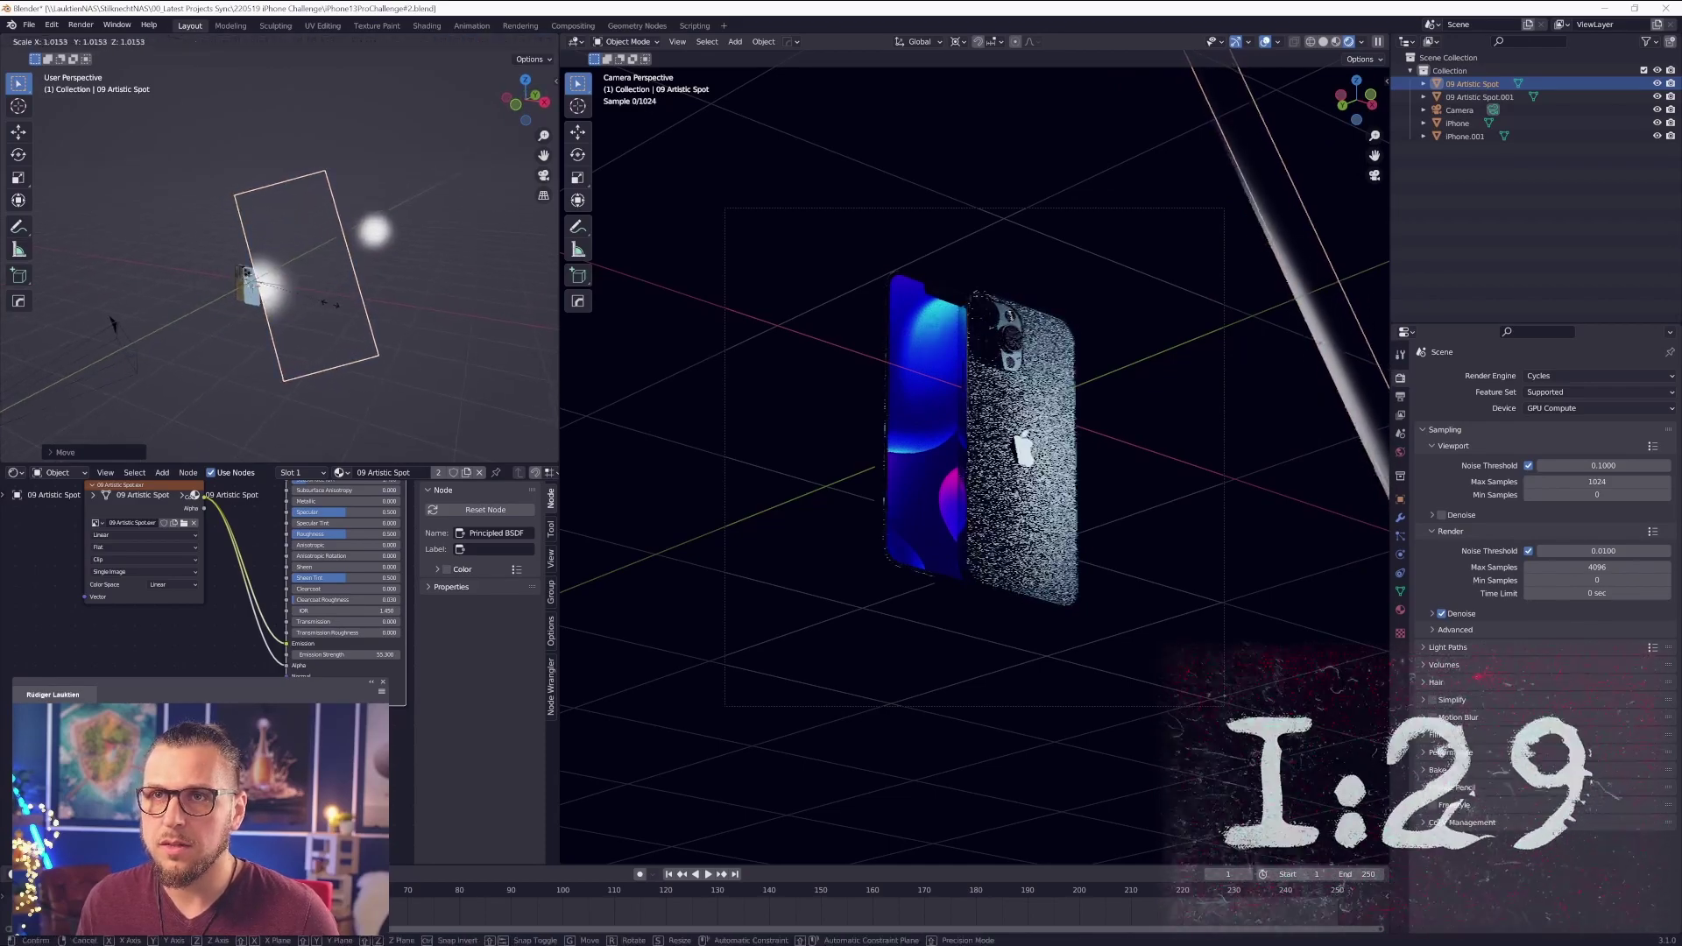
left_click(369, 357)
key("g")
left_click(363, 335)
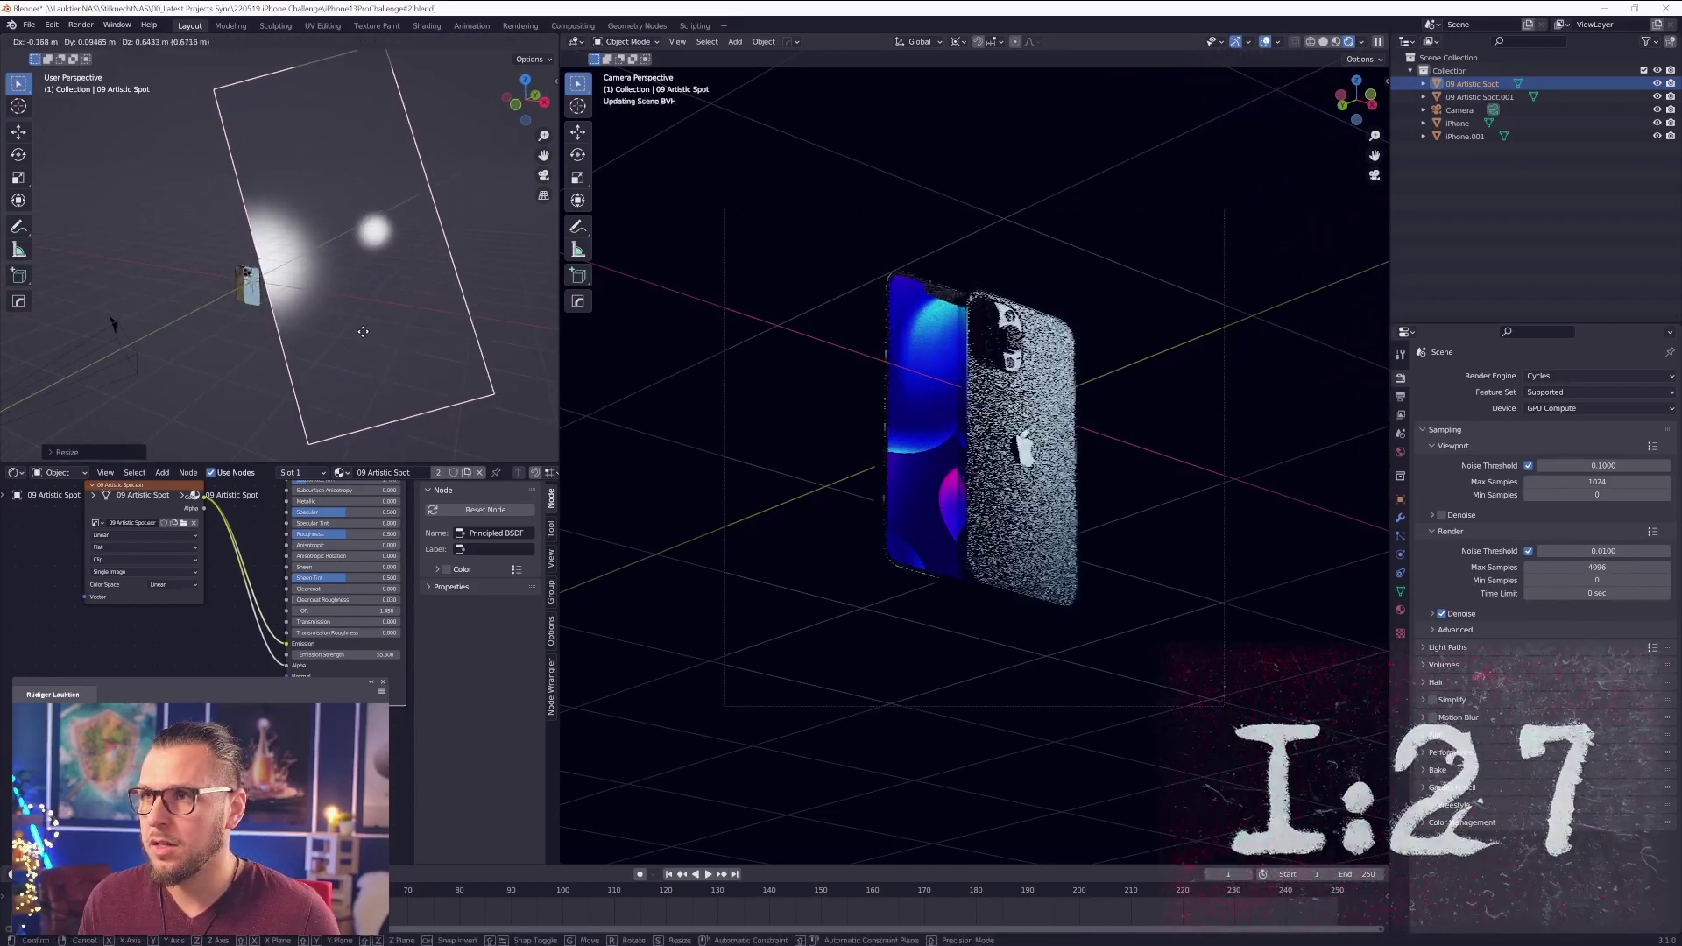
key("r")
left_click(414, 282)
key("g")
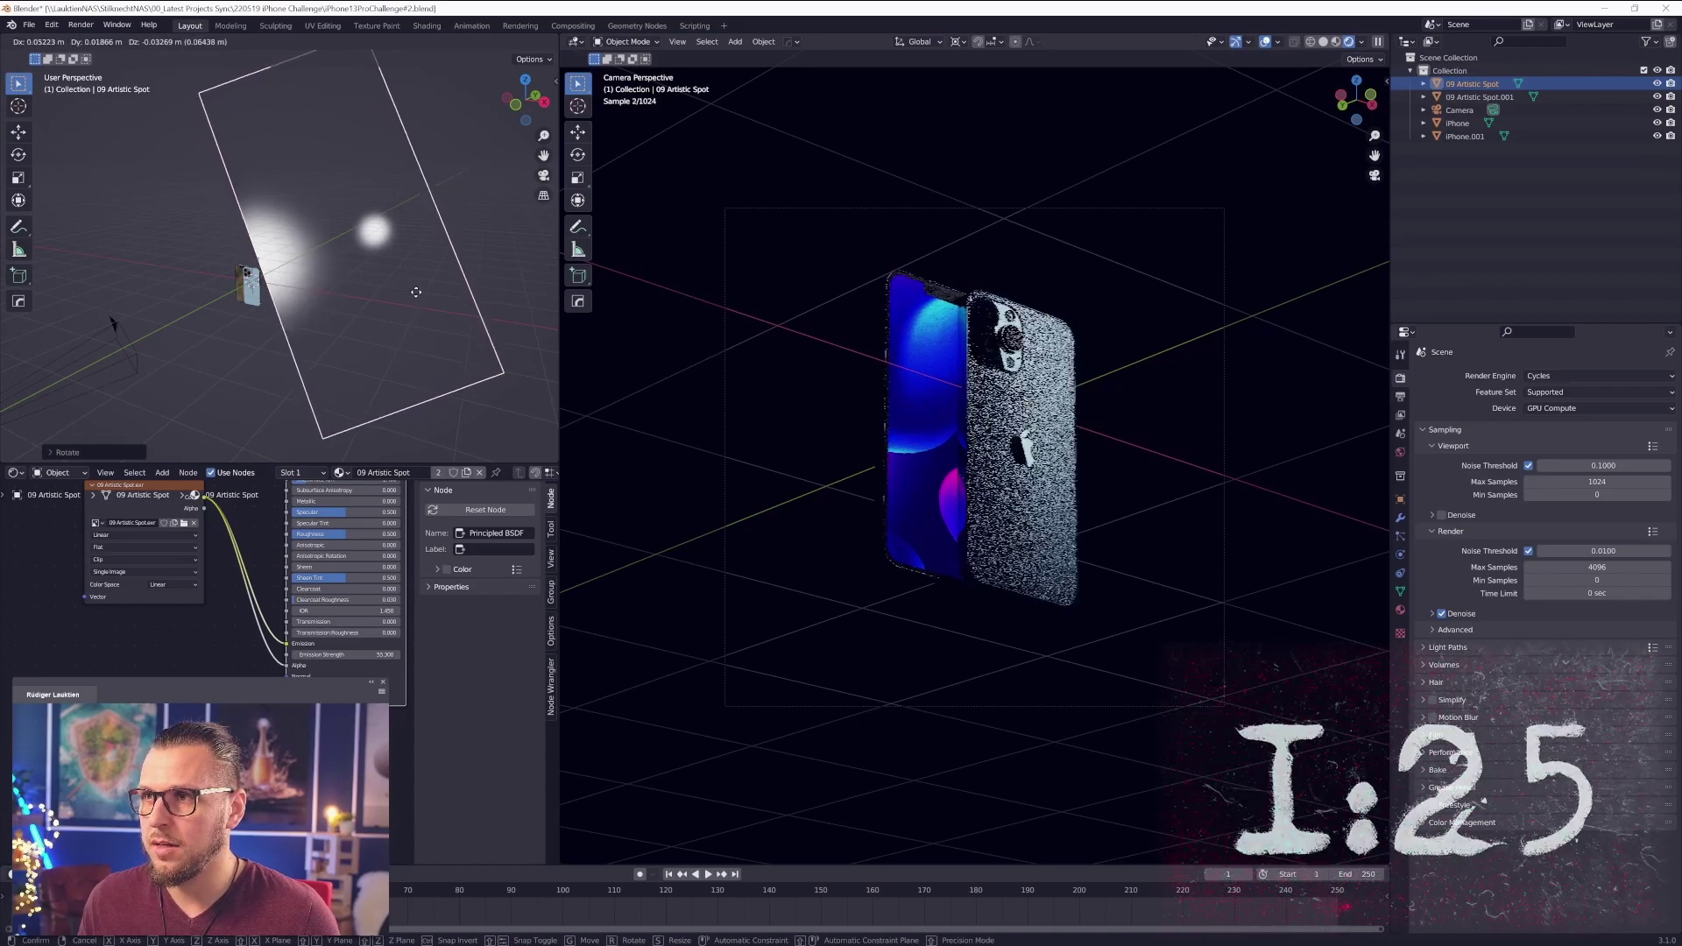
left_click(416, 292)
- Duplicate the halved spot plane to the other side of the phones and hide the overlays in the camera view
middle_click_drag(296, 319, 517, 340, "shift")
key("shift+d")
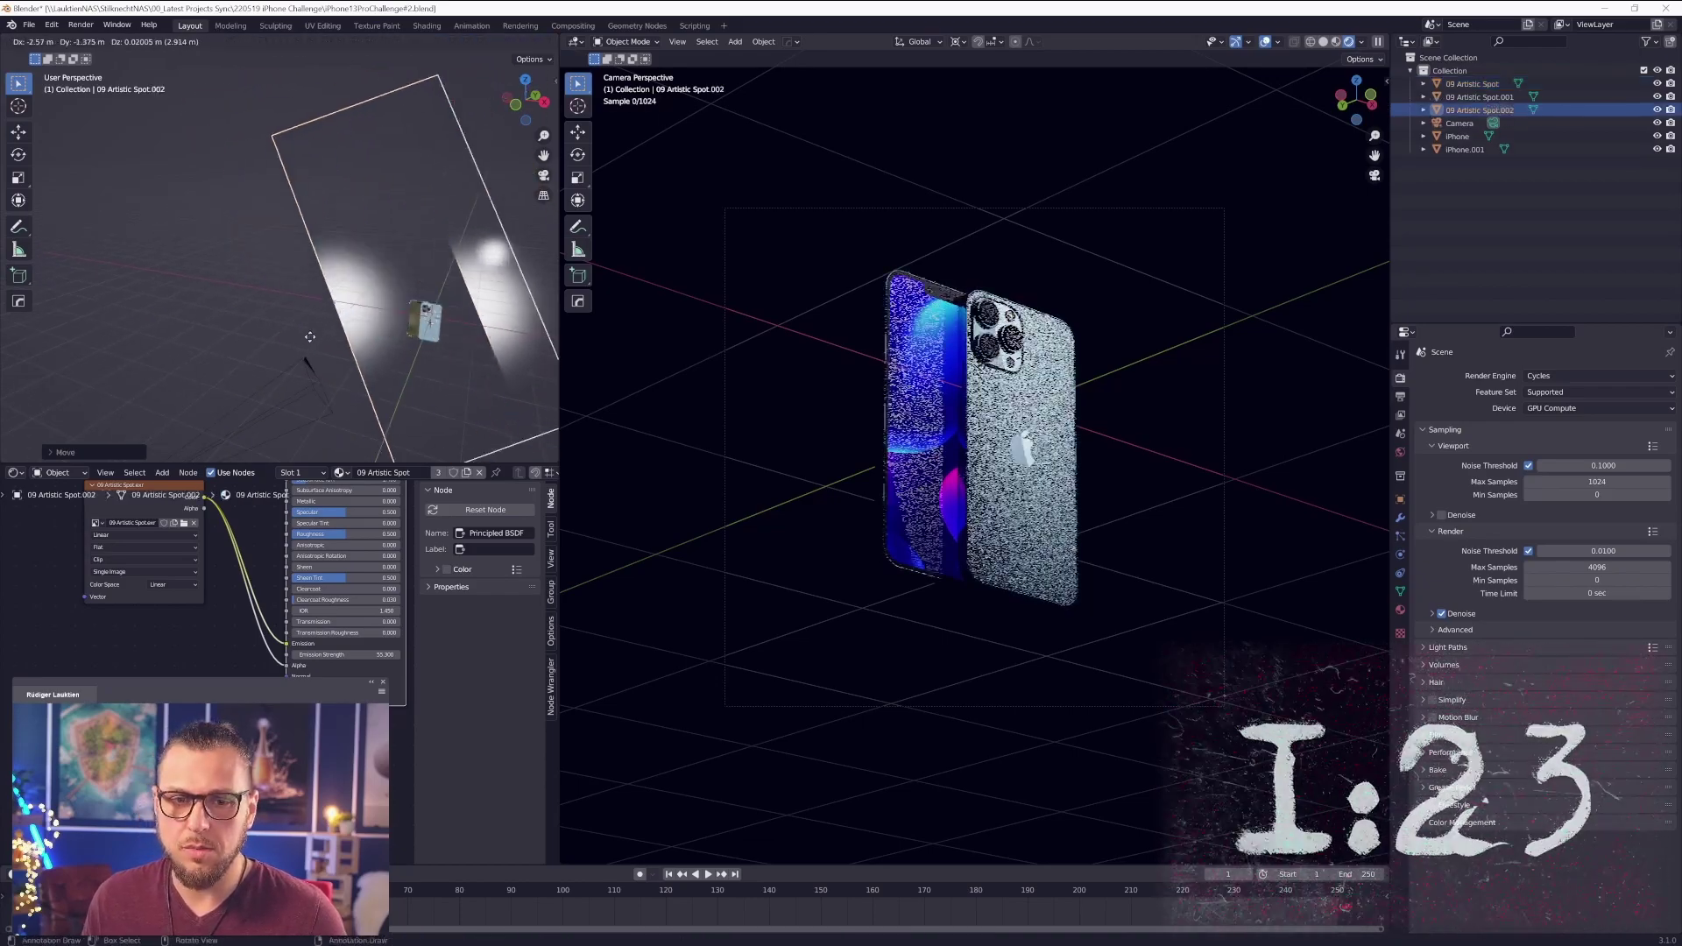
left_click(229, 344)
middle_click_drag(229, 344, 285, 305)
scroll(317, 350, "up", 2)
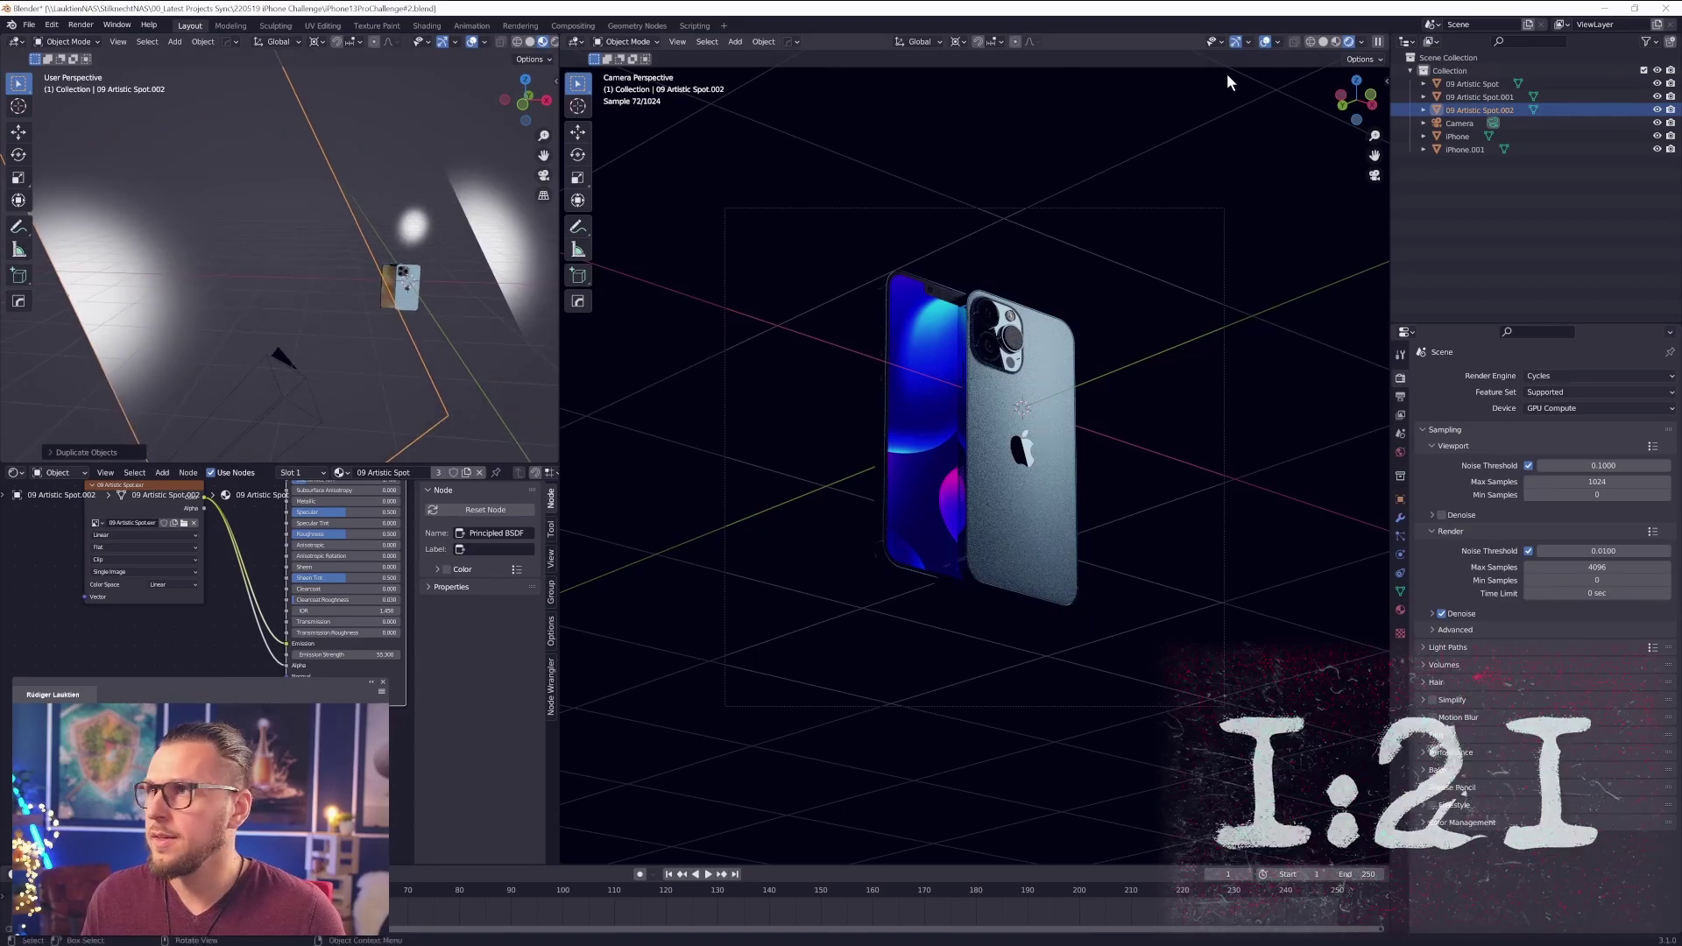
left_click(1265, 41)
scroll(994, 375, "up", 1)
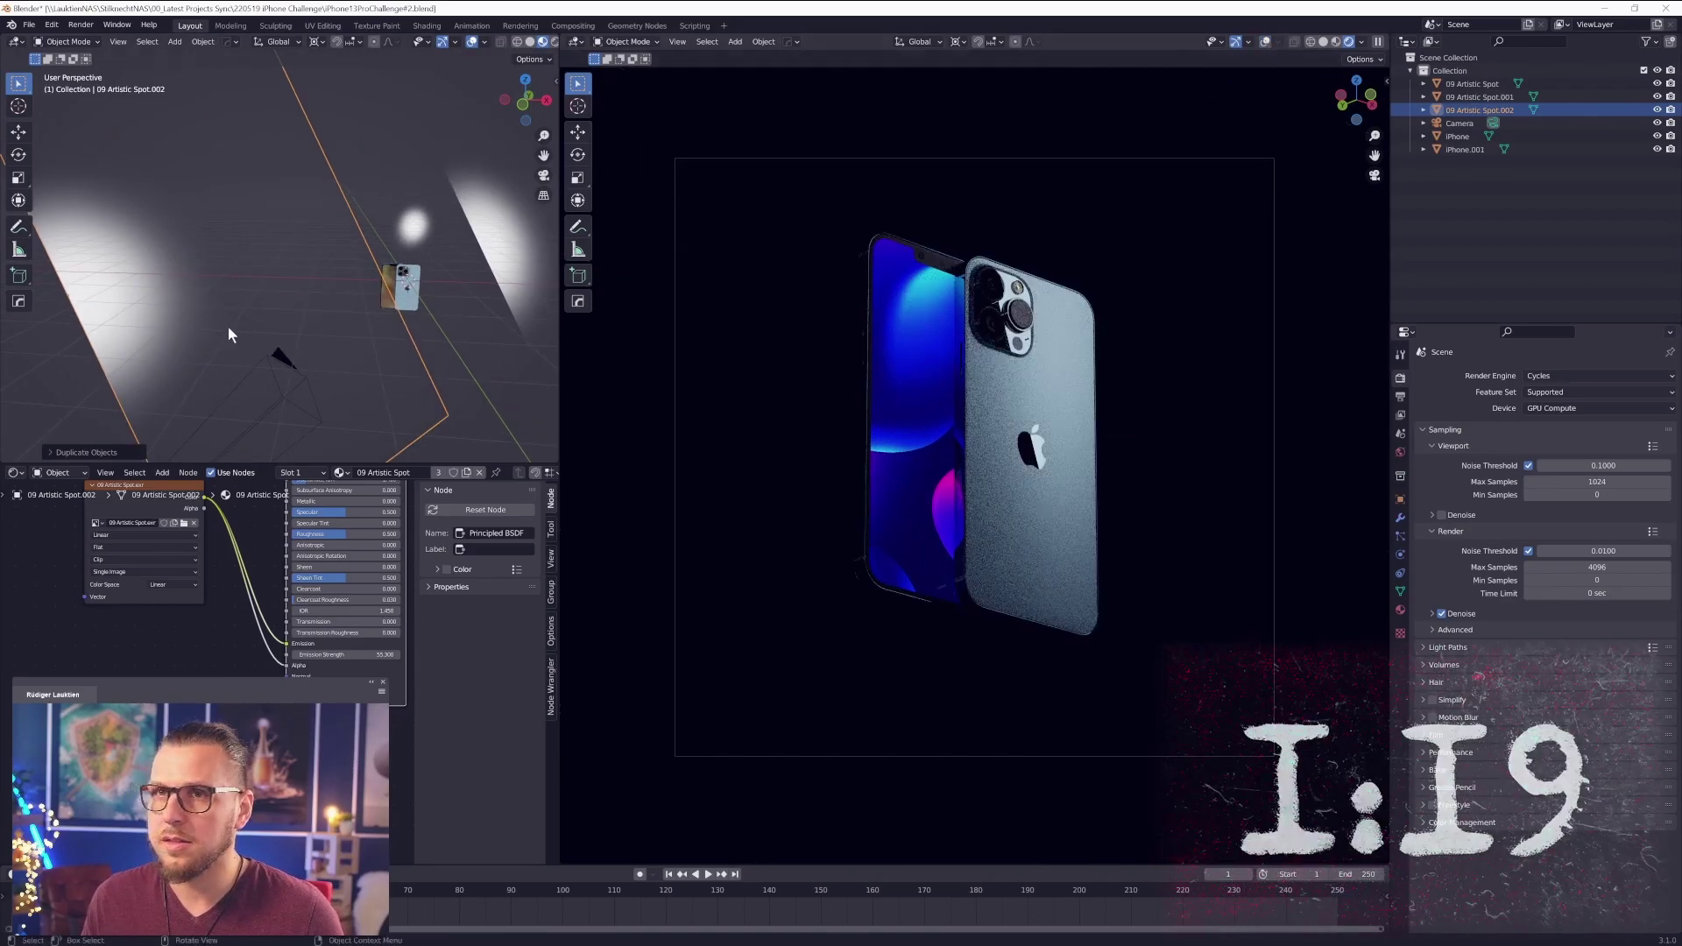
- Rotate the duplicated half plane and move it closer to the front-facing phone's side
key("g")
left_click(339, 339)
scroll(340, 339, "down", 3)
middle_click_drag(340, 339, 359, 386)
key("r")
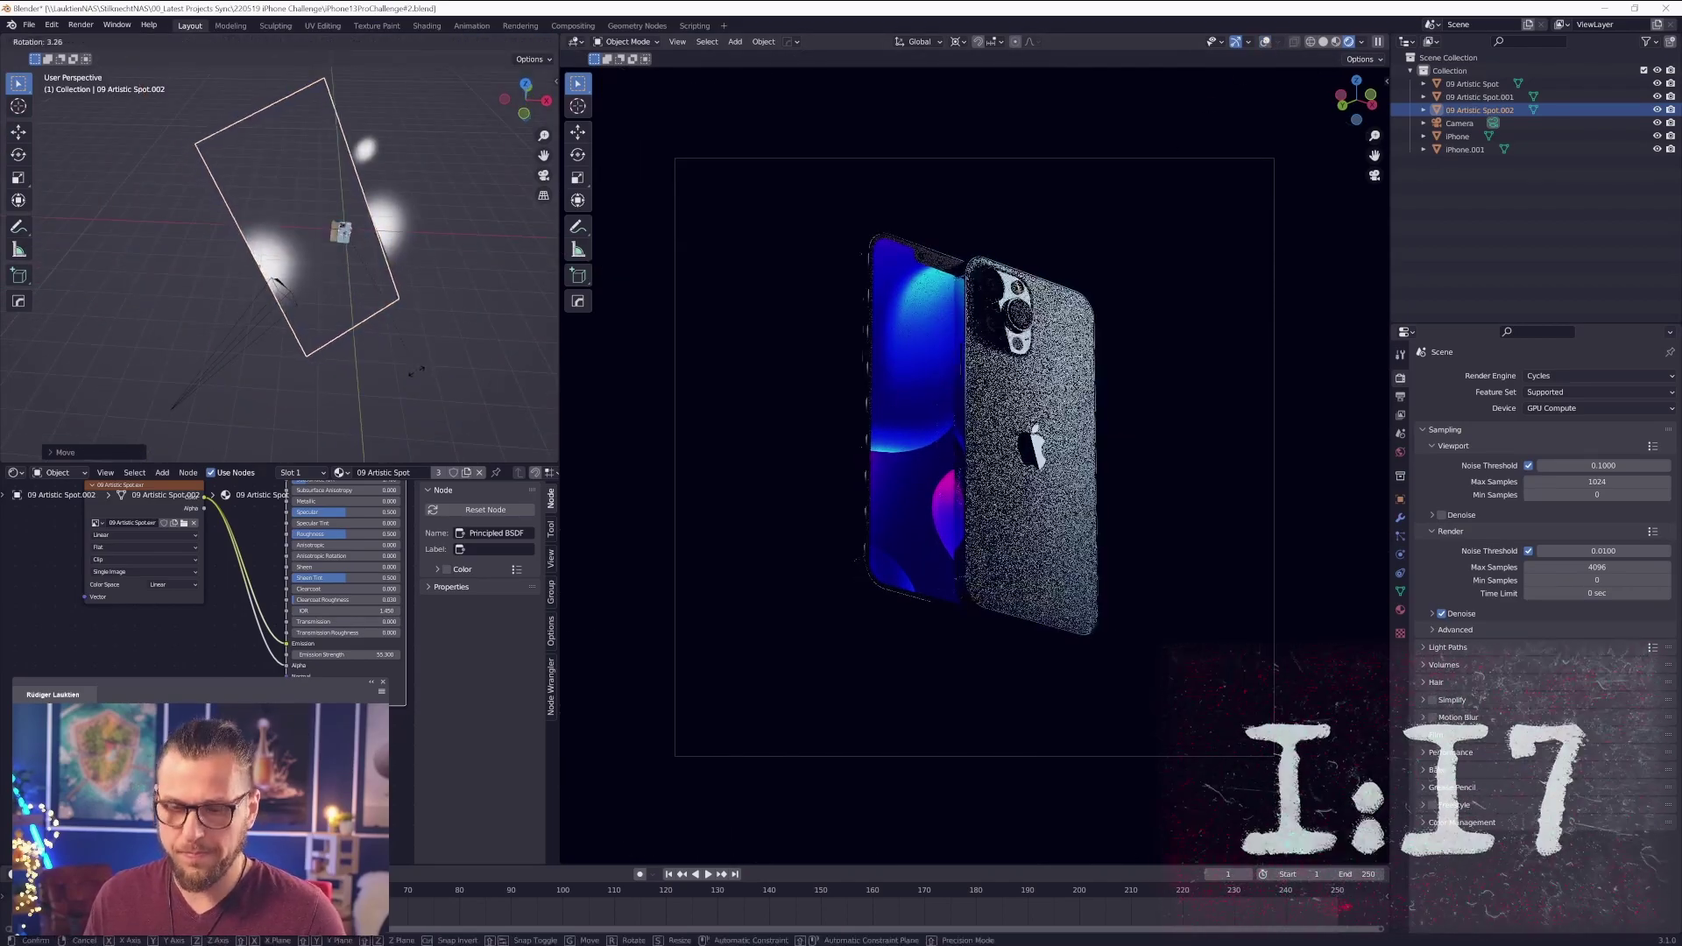
left_click(336, 297)
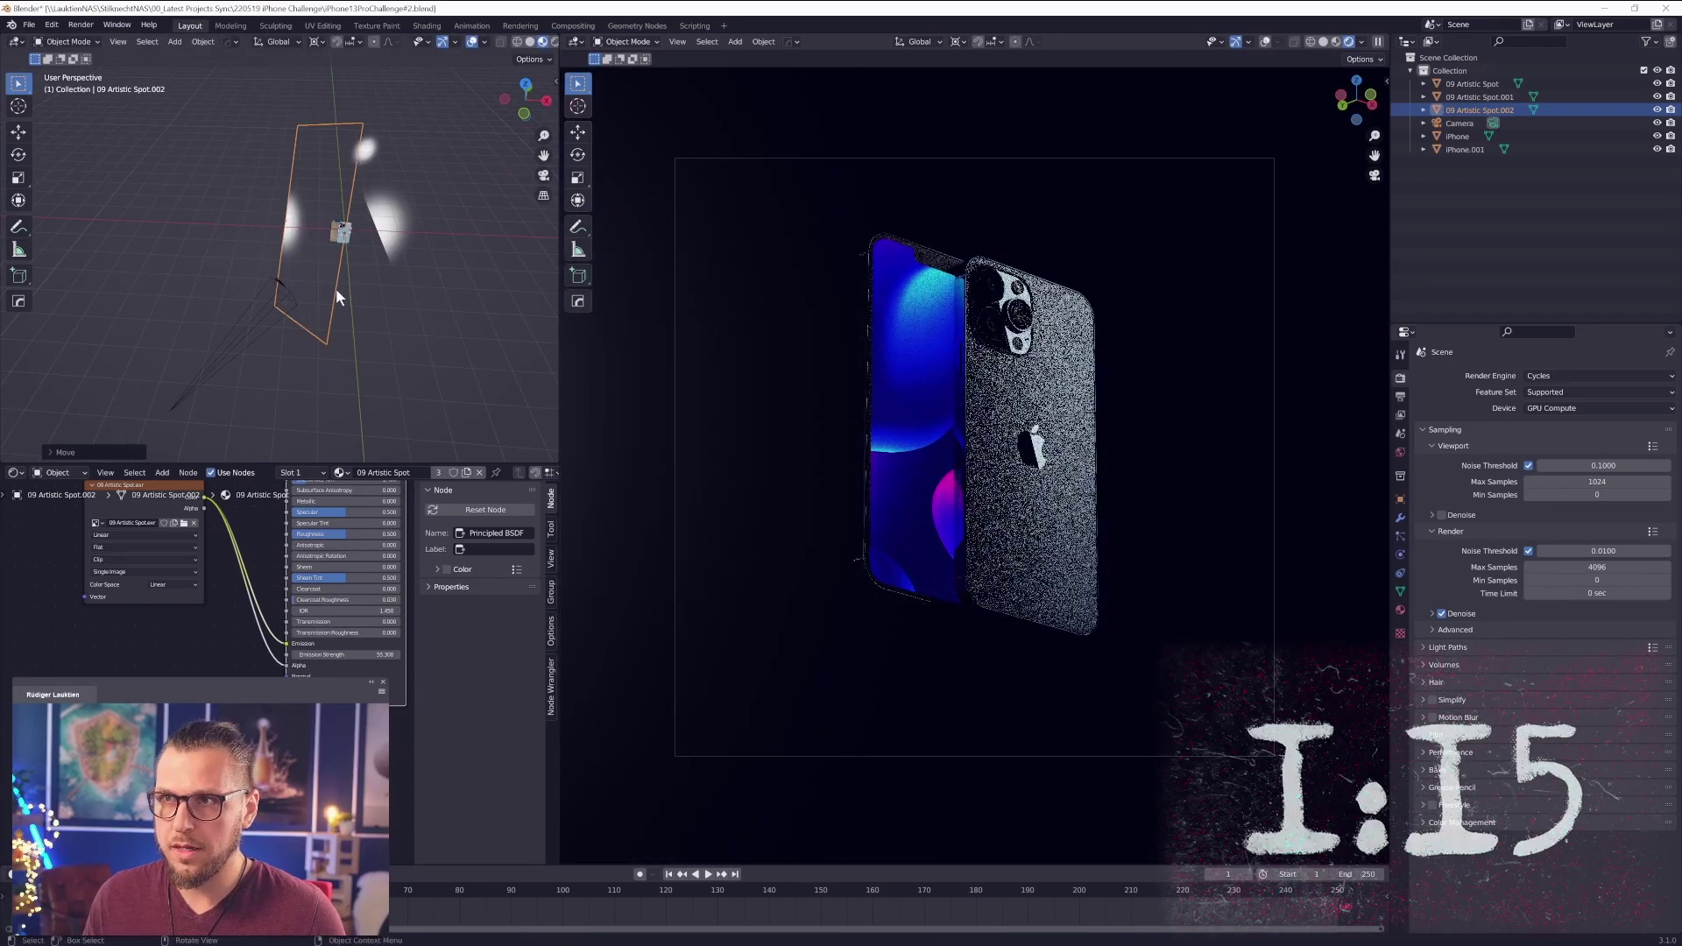
key("g")
left_click(363, 283)
- Set the pivot point to Individual Origins and shift the duplicated half plane toward the camera side of the phones
key("period")
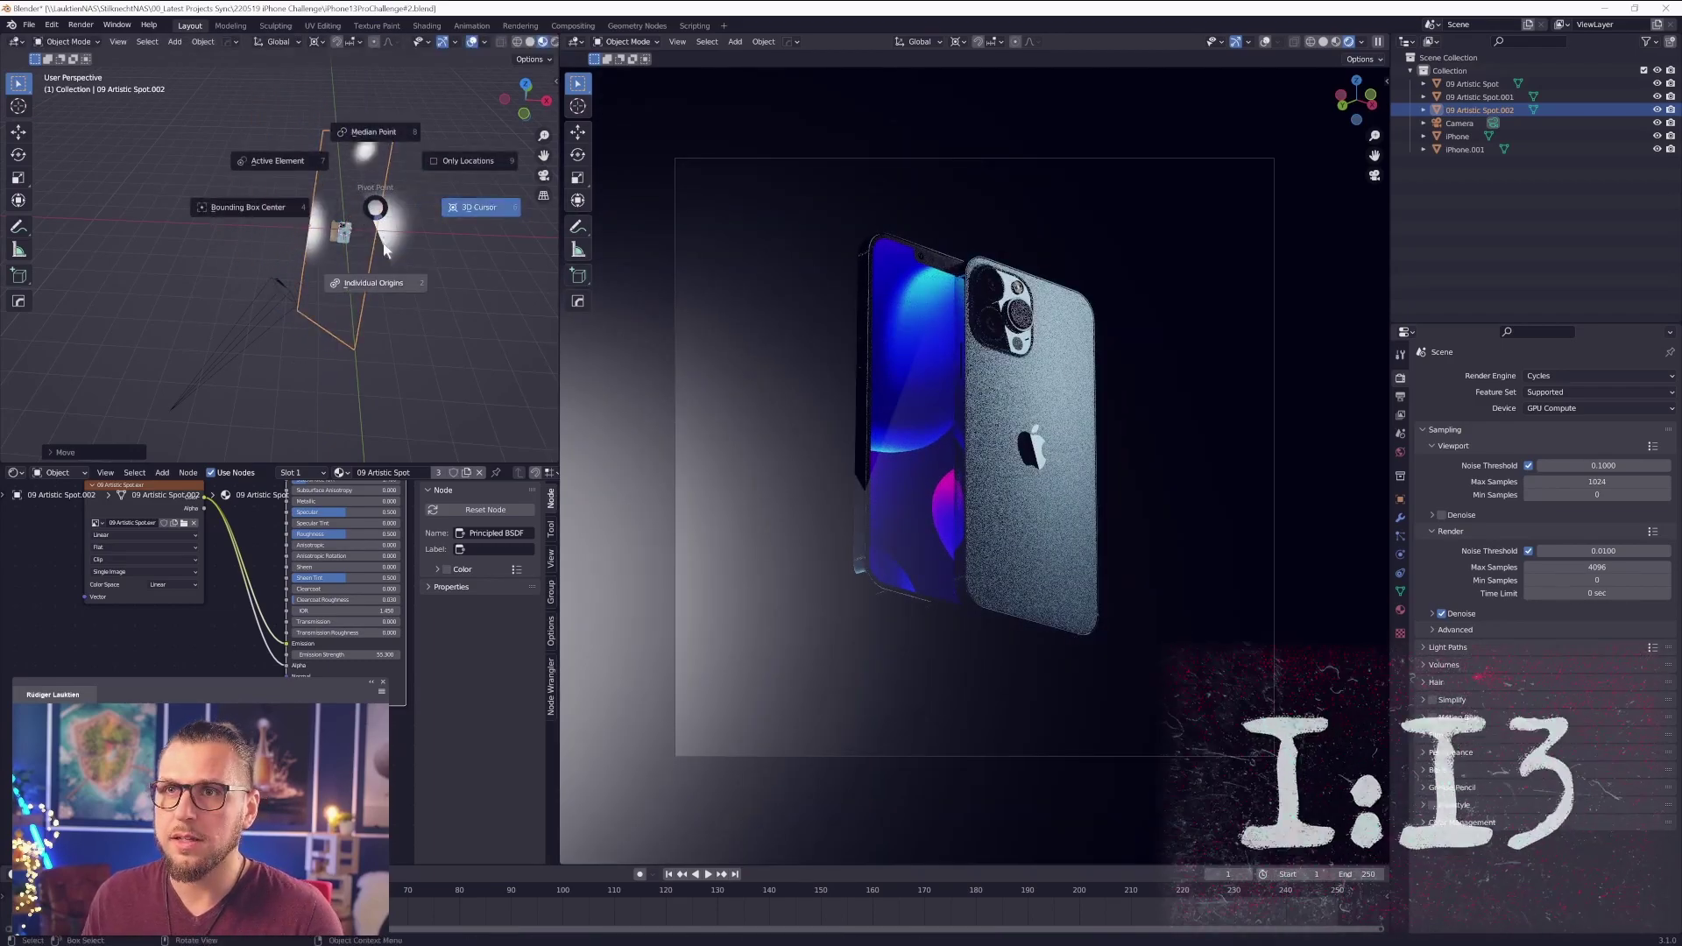
left_click(373, 281)
key("r")
right_click(335, 276)
middle_click_drag(335, 276, 442, 246)
key("g")
left_click(402, 241)
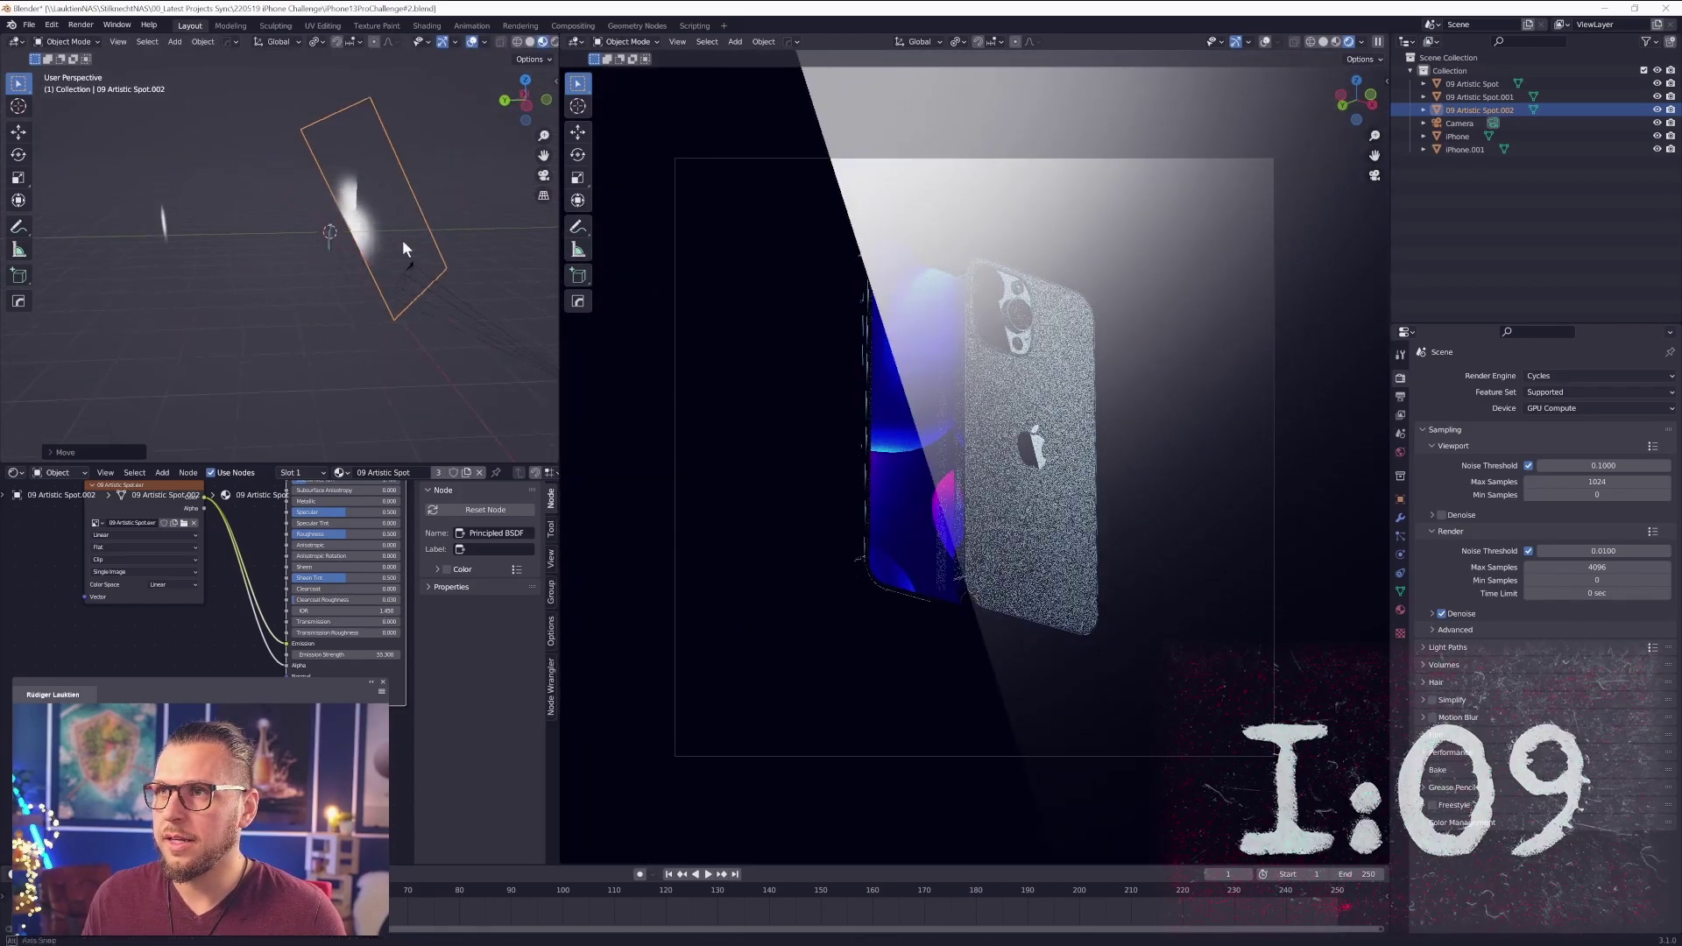
- Rotate the duplicated half plane crosswise and raise it in front of the phones
key("r")
left_click(420, 211)
key("g")
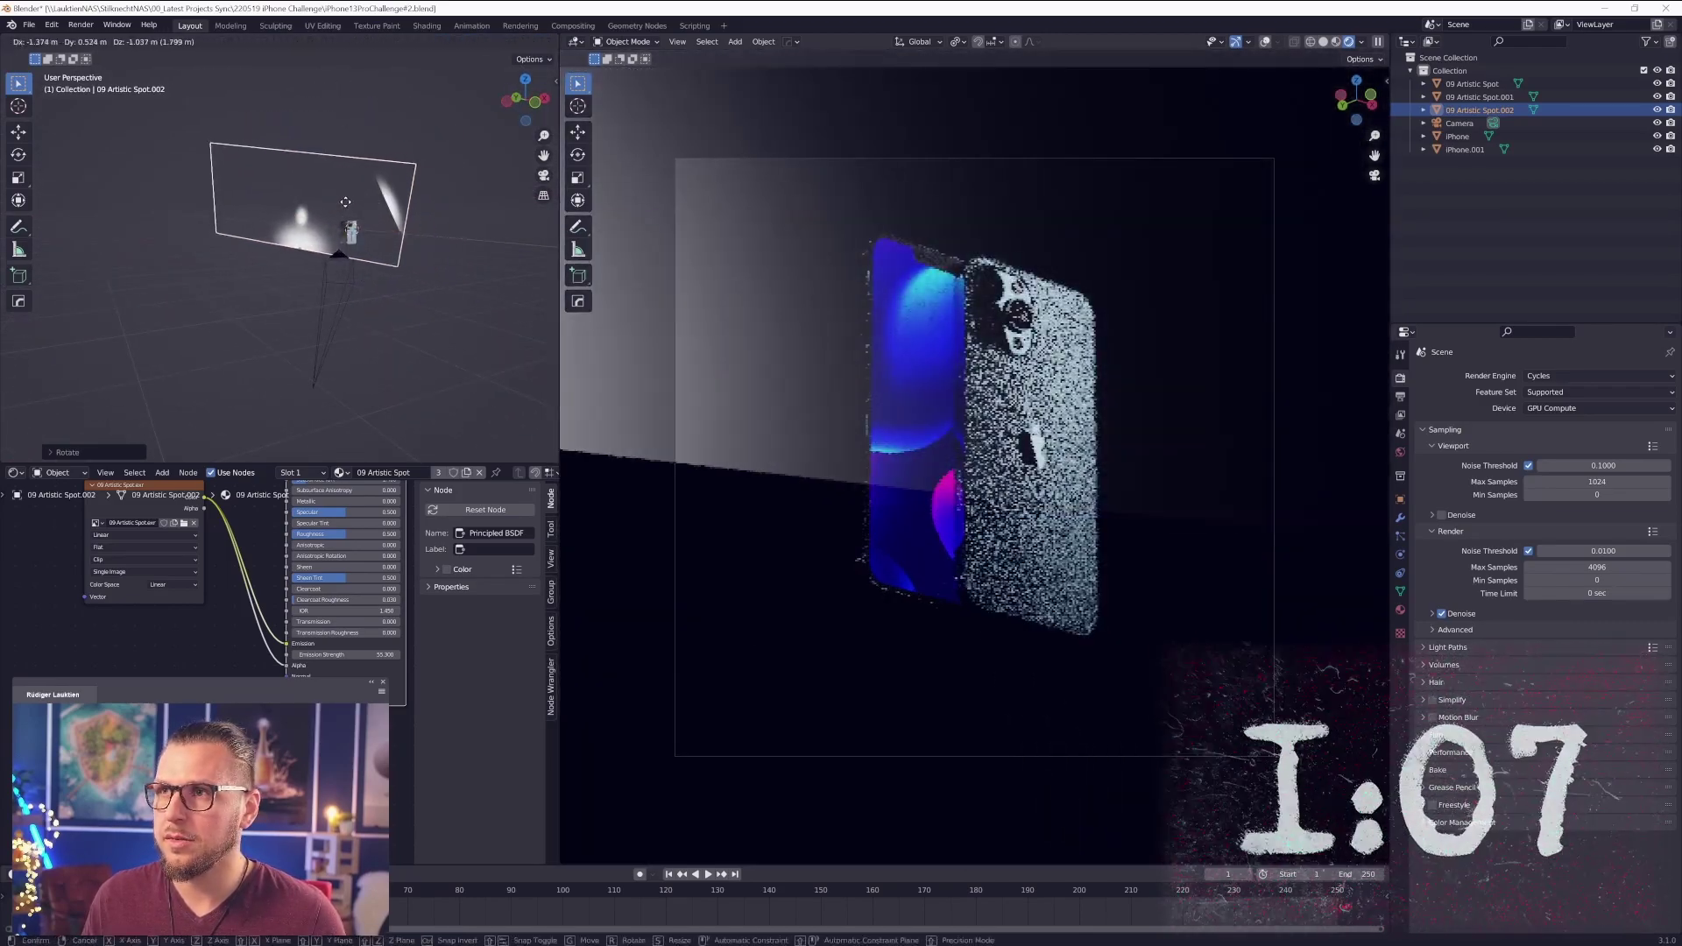
left_click(352, 178)
middle_click_drag(352, 179, 438, 224)
middle_click_drag(219, 222, 406, 264)
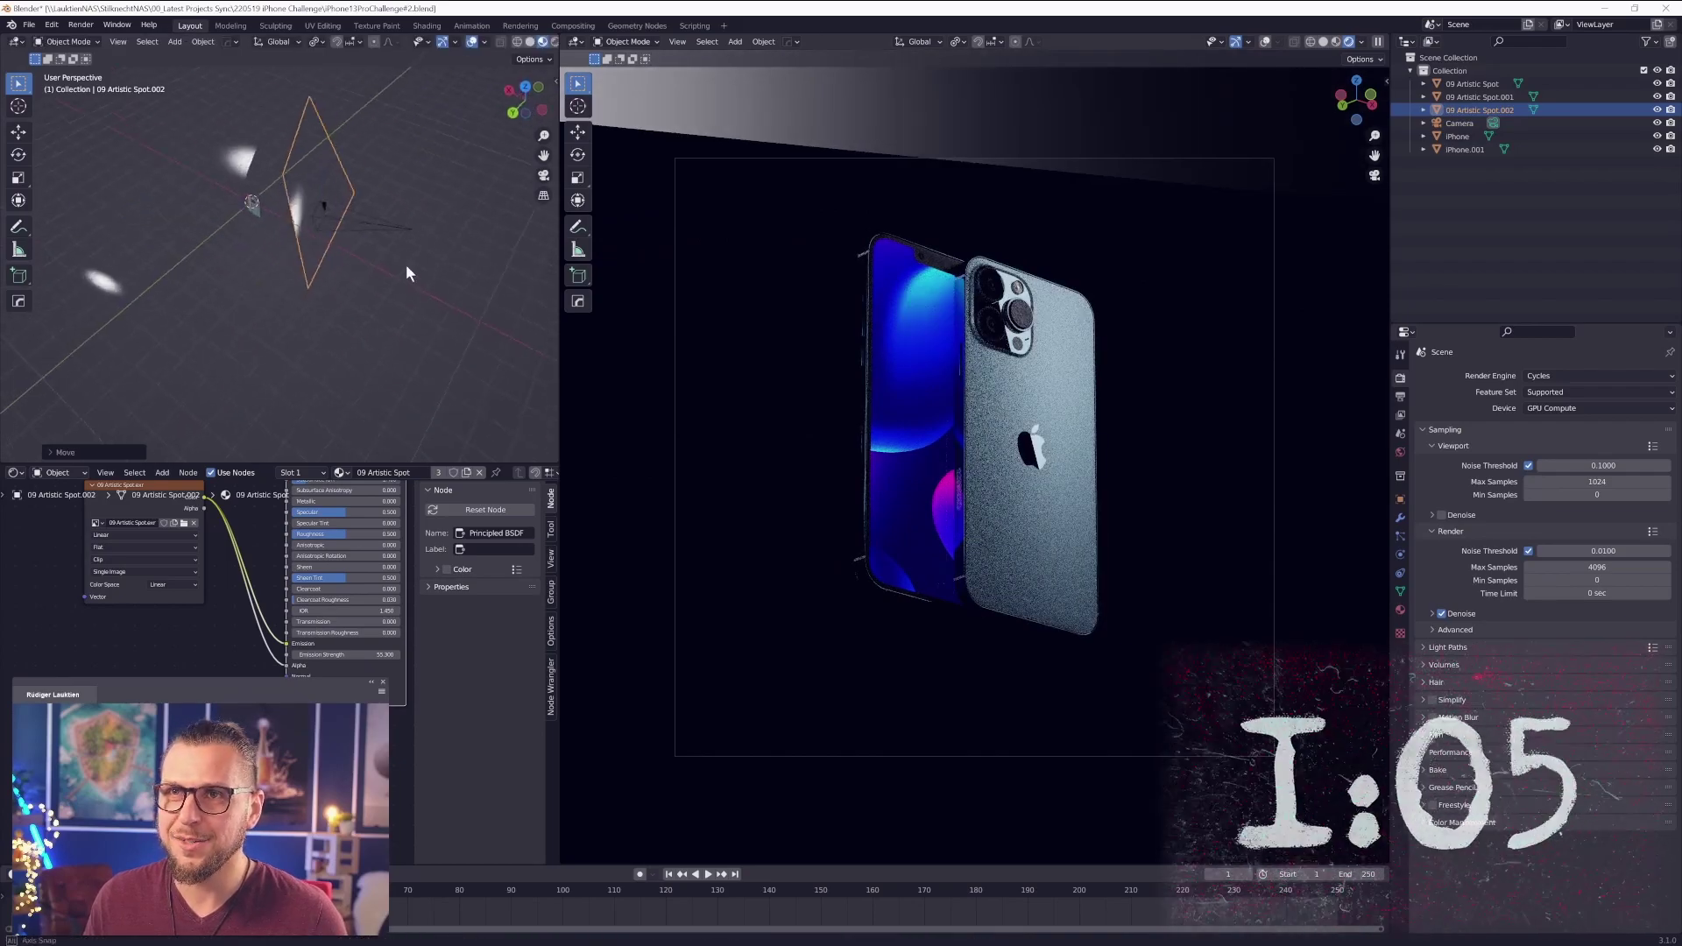
key("r")
left_click(364, 184)
- Adjust the duplicated half plane's angle, position and scale relative to the phones
middle_click_drag(363, 184, 335, 338)
key("r")
left_click(347, 247)
key("g")
left_click(296, 268)
key("s")
left_click(351, 237)
- Rotate the duplicated half plane about the Y axis and reposition it near the phones
key("g")
left_click(329, 307)
key("r")
key("y")
left_click(346, 321)
key("g")
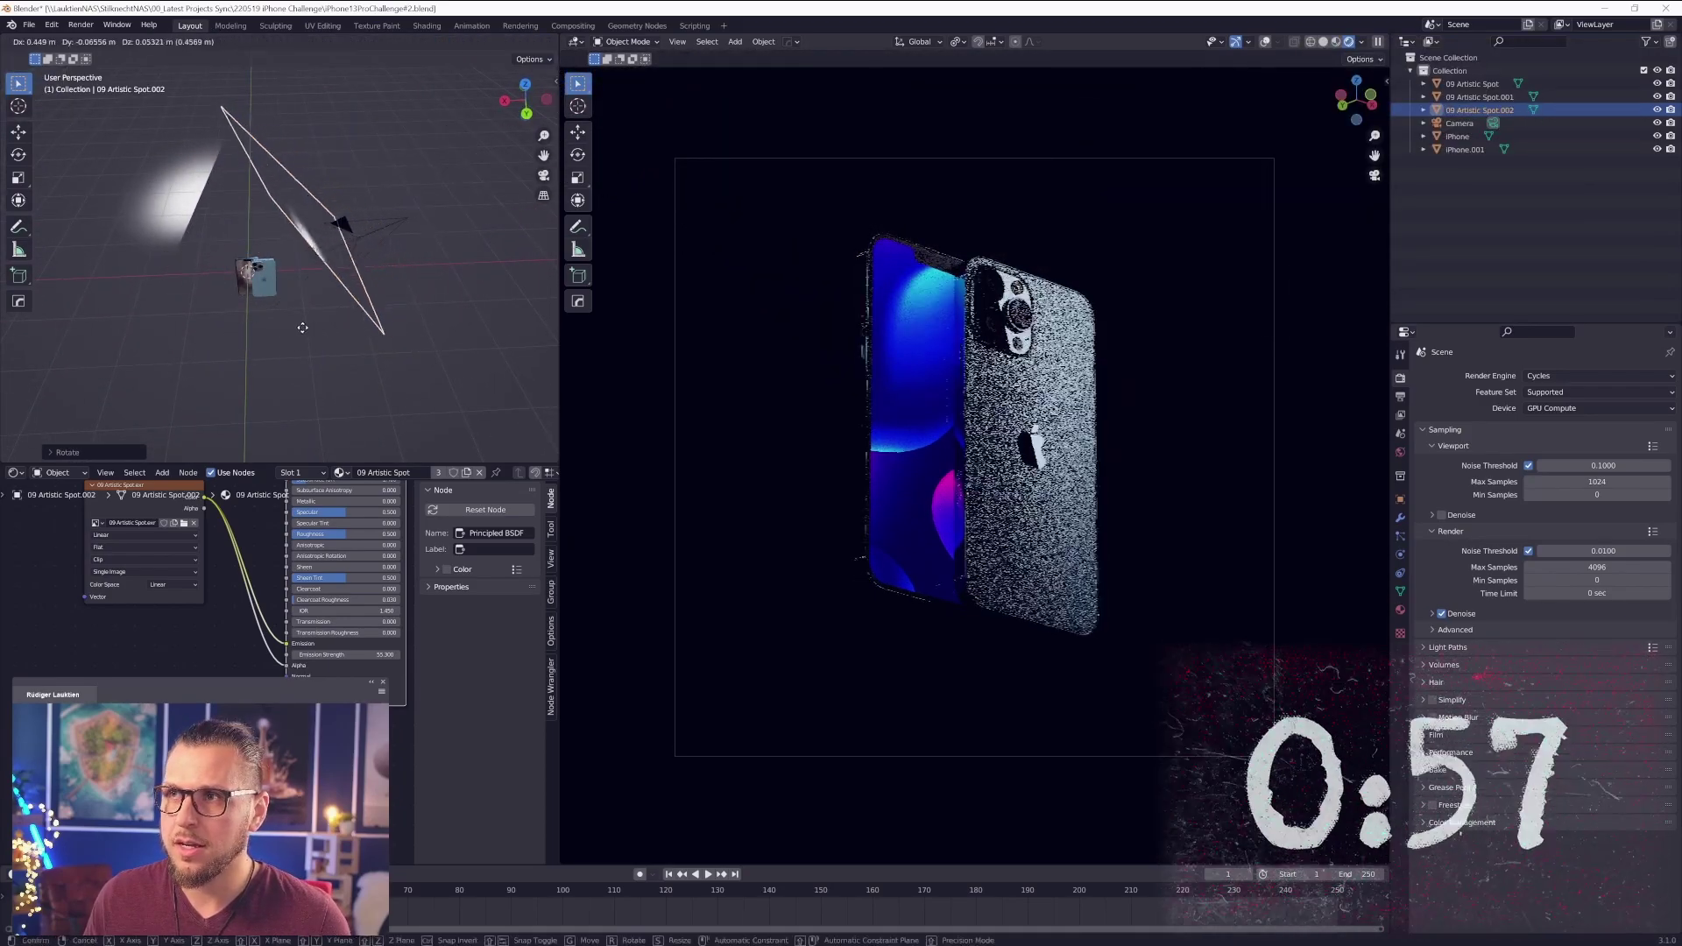
left_click(290, 343)
- Angle the duplicated half plane beside the front-facing phone, then enlarge it so its glow reaches into the frame's corner
middle_click_drag(291, 343, 179, 312)
key("r")
left_click(301, 310)
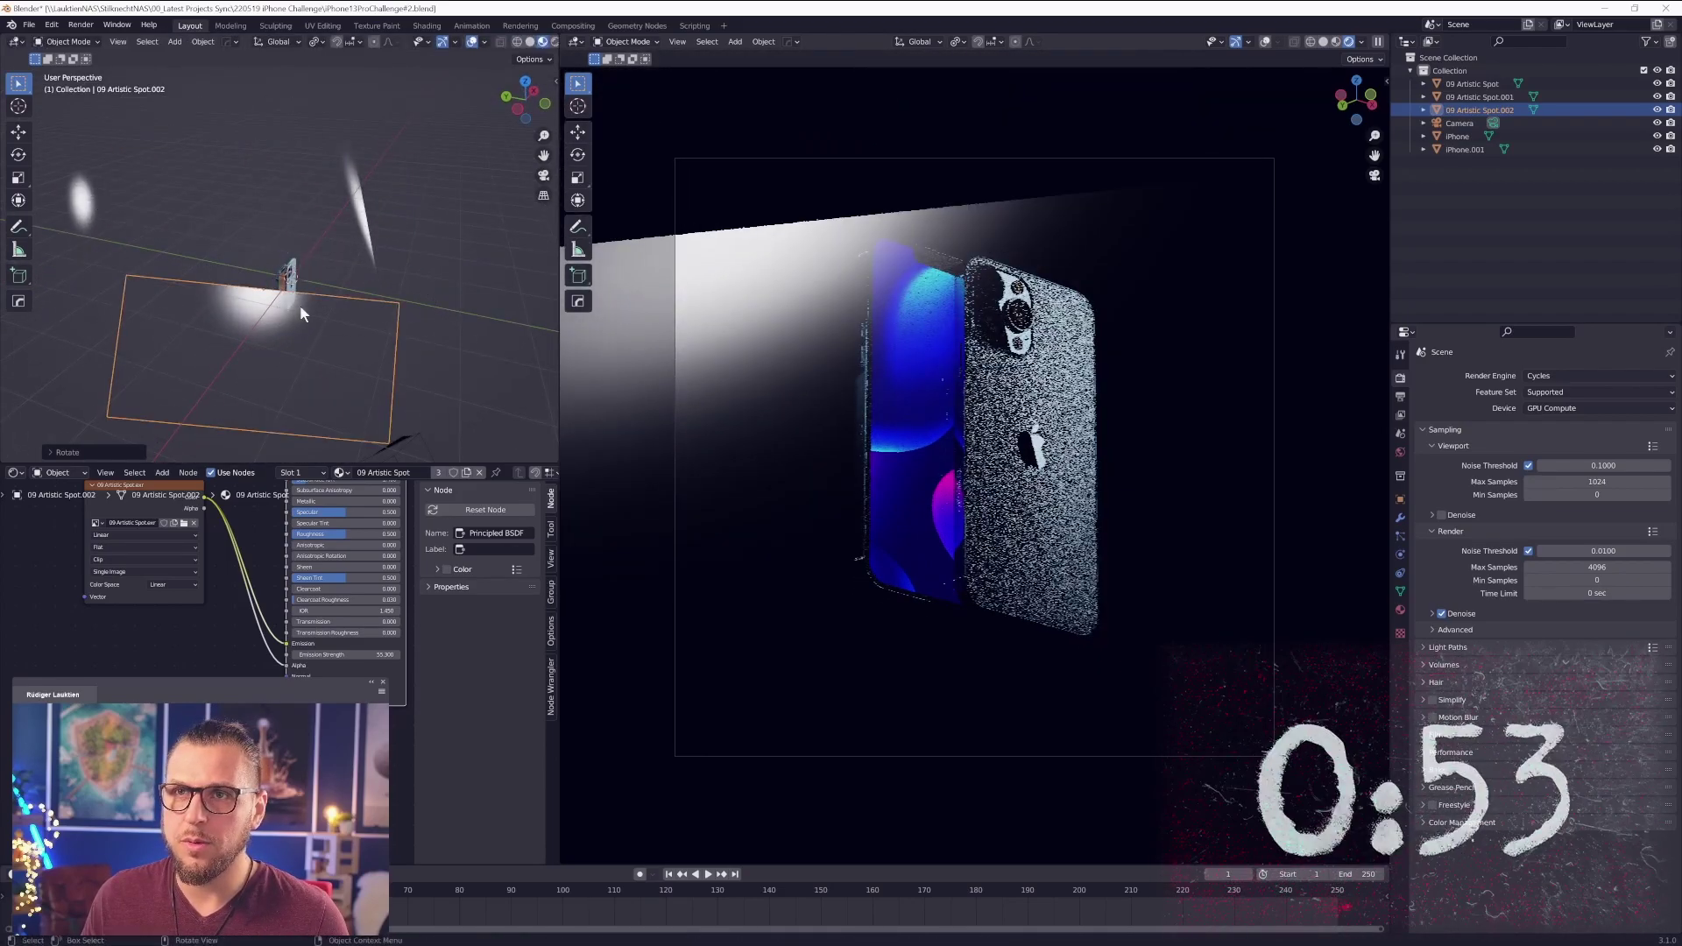
middle_click_drag(300, 310, 219, 283)
key("g")
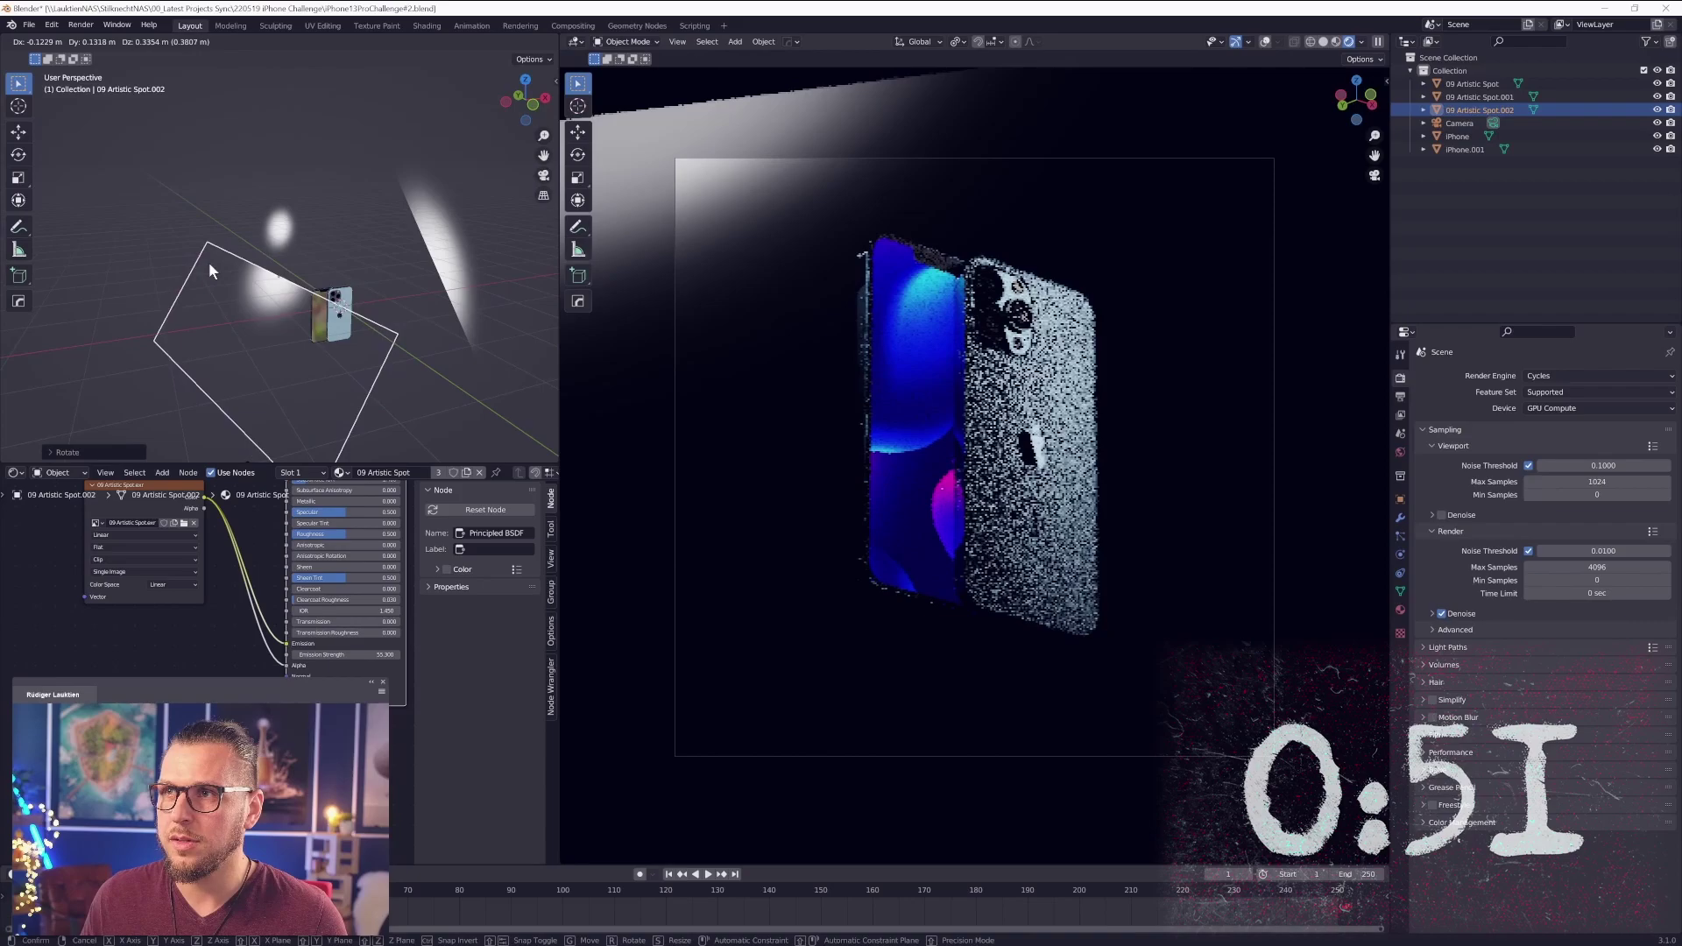
left_click(212, 254)
key("s")
left_click(135, 245)
key("g")
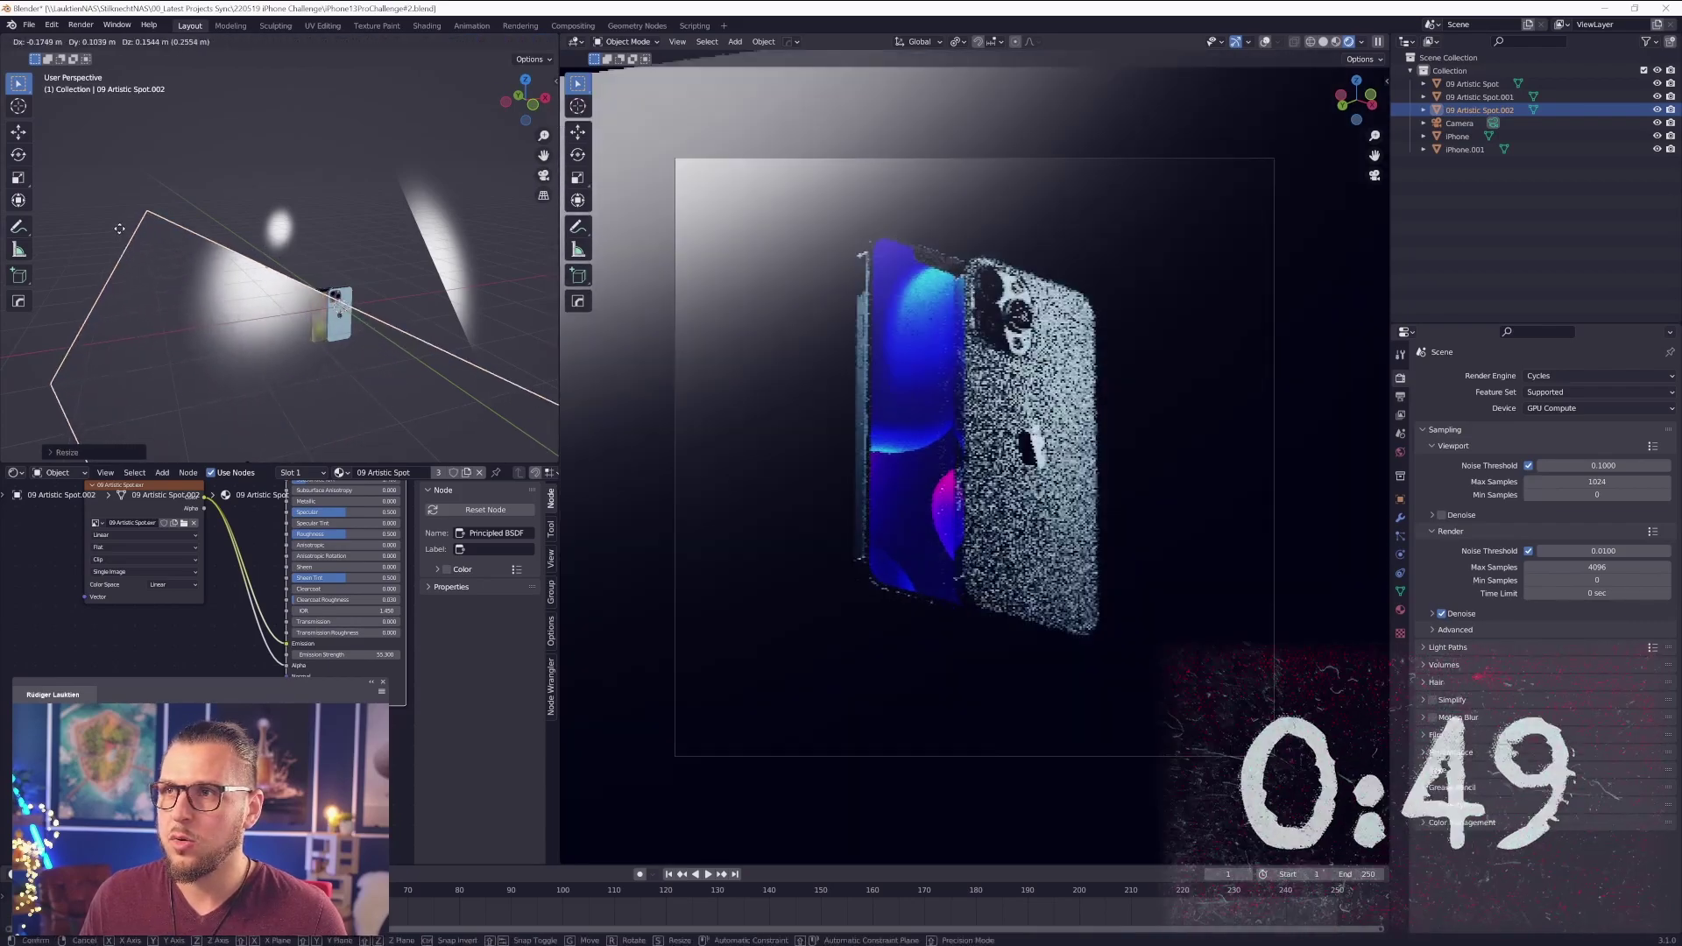
left_click(112, 223)
- Move the enlarged half plane along the front-facing phone's side, scale it down slightly and refine its position
middle_click_drag(112, 223, 303, 324)
key("g")
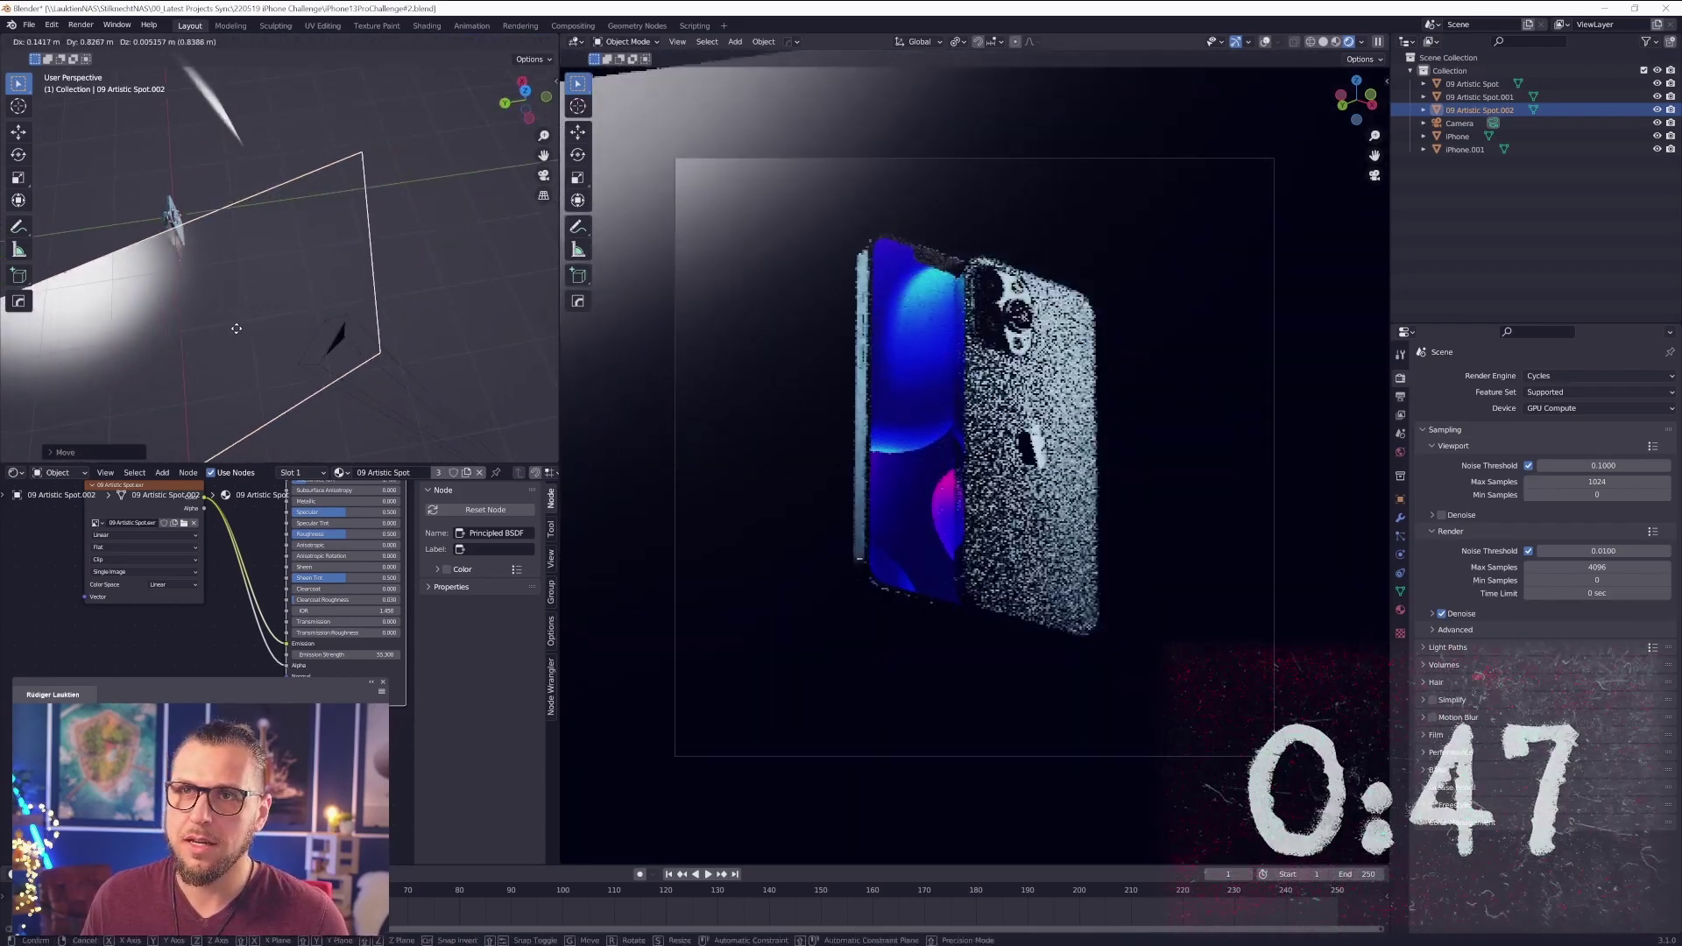
left_click(233, 327)
key("s")
left_click(296, 334)
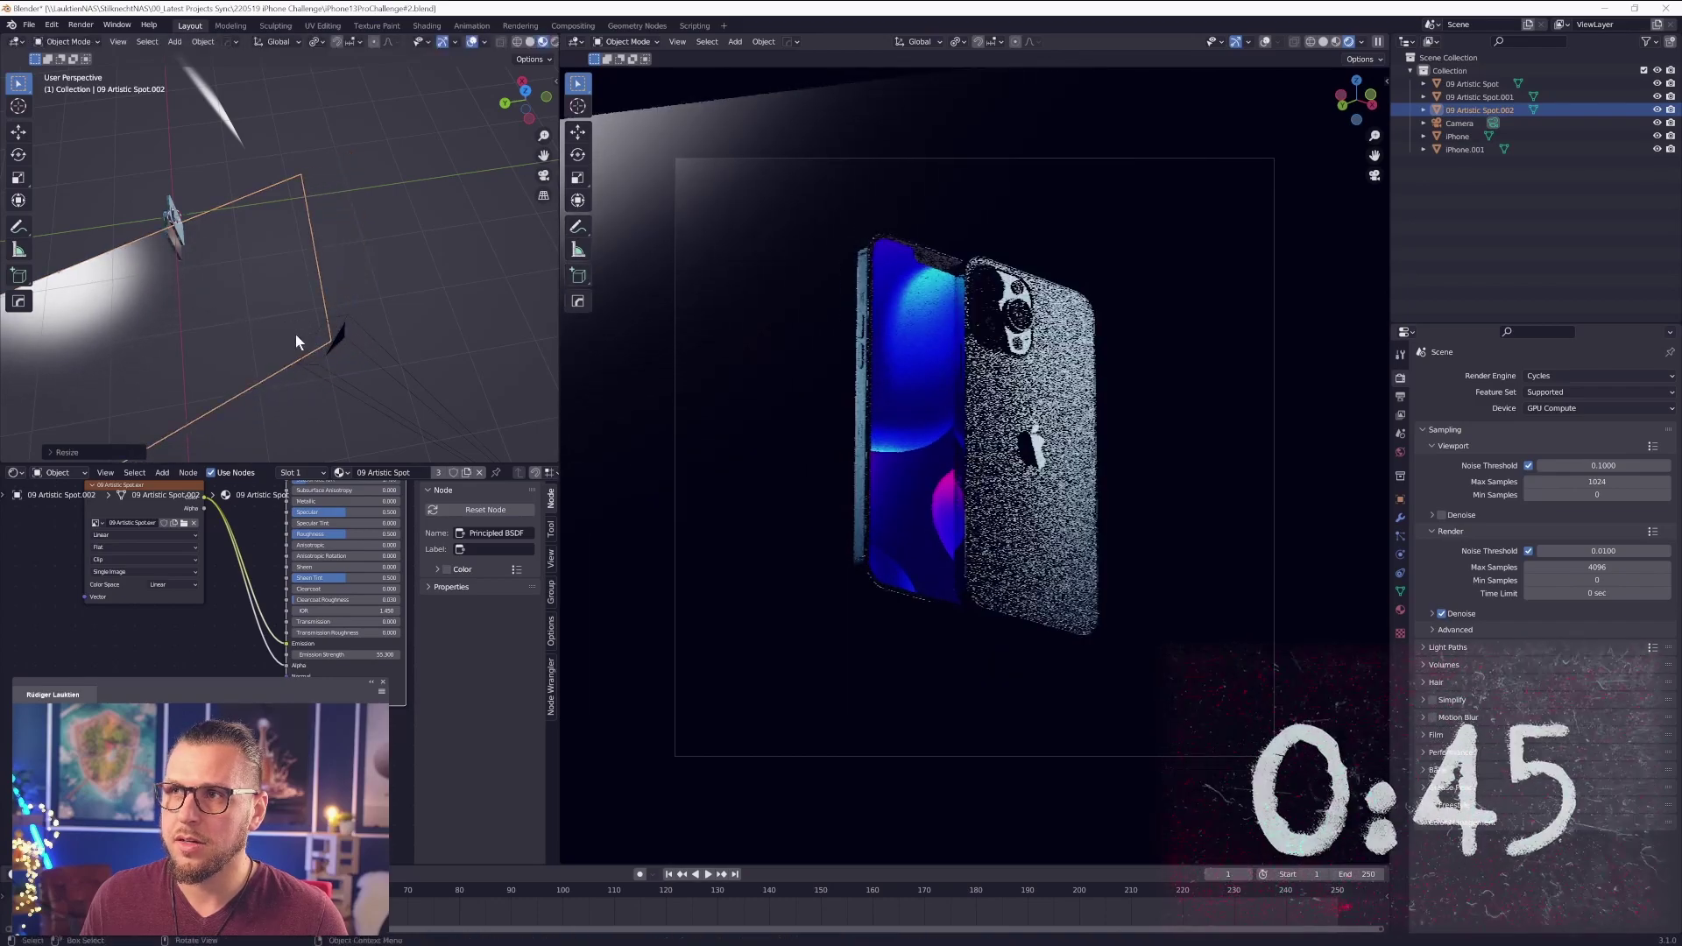
key("g")
left_click(281, 330)
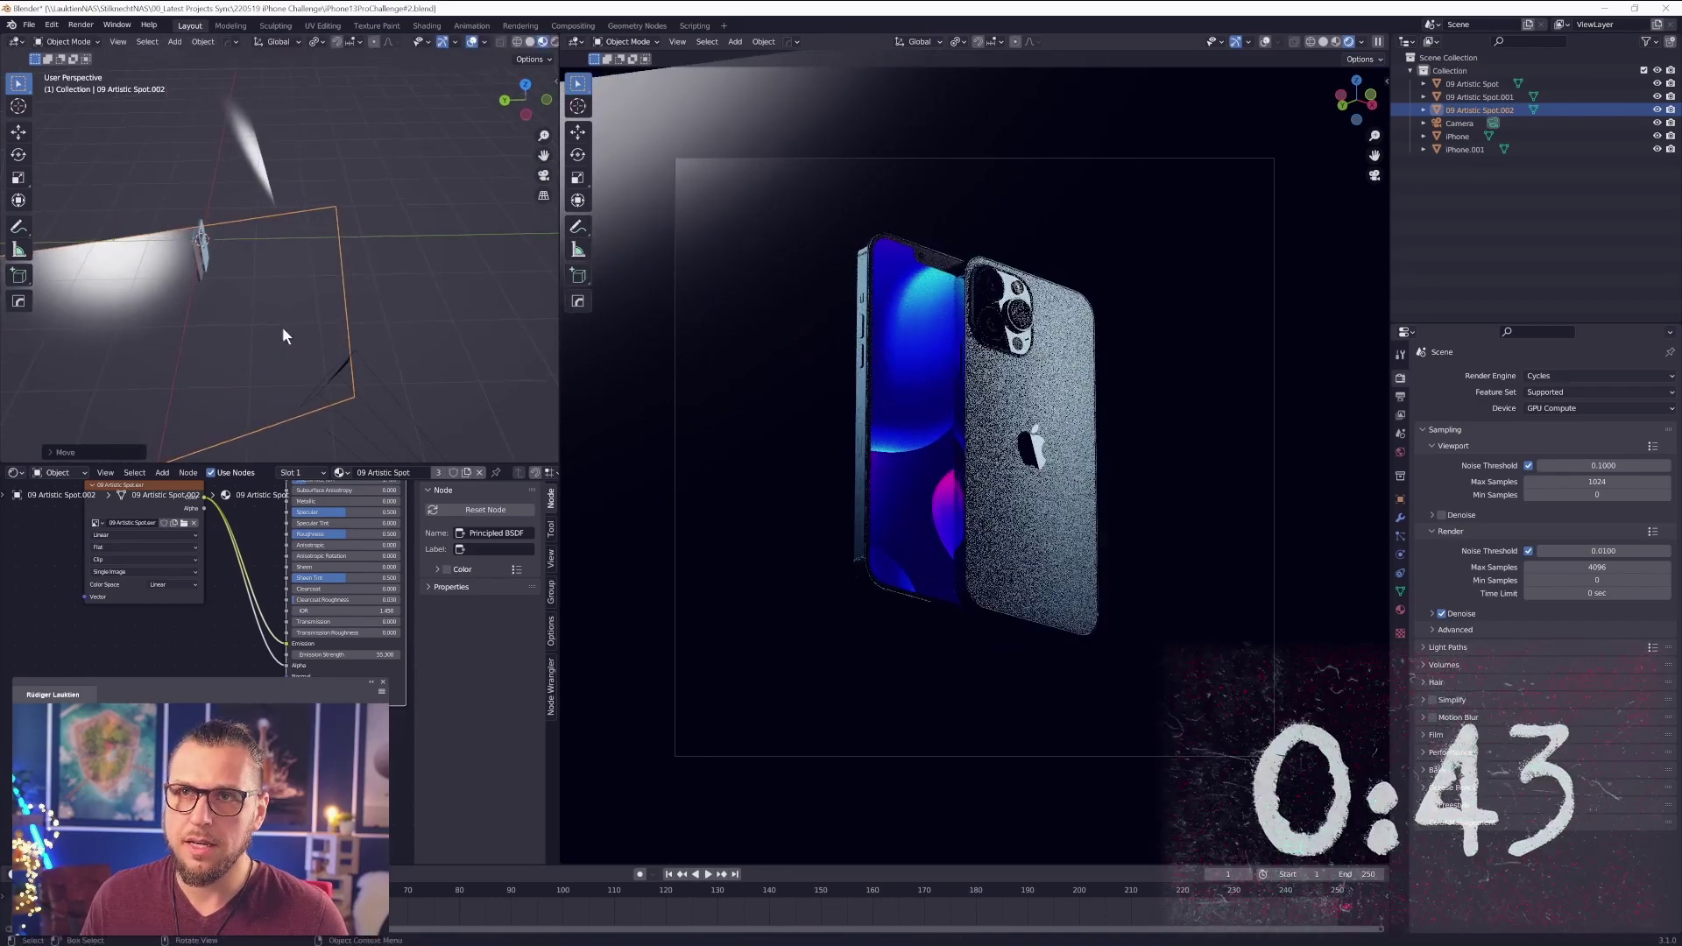
- Duplicate the side half plane, scale the copy along Z and place it above the original
key("shift+d")
left_click(322, 303)
key("s")
key("z")
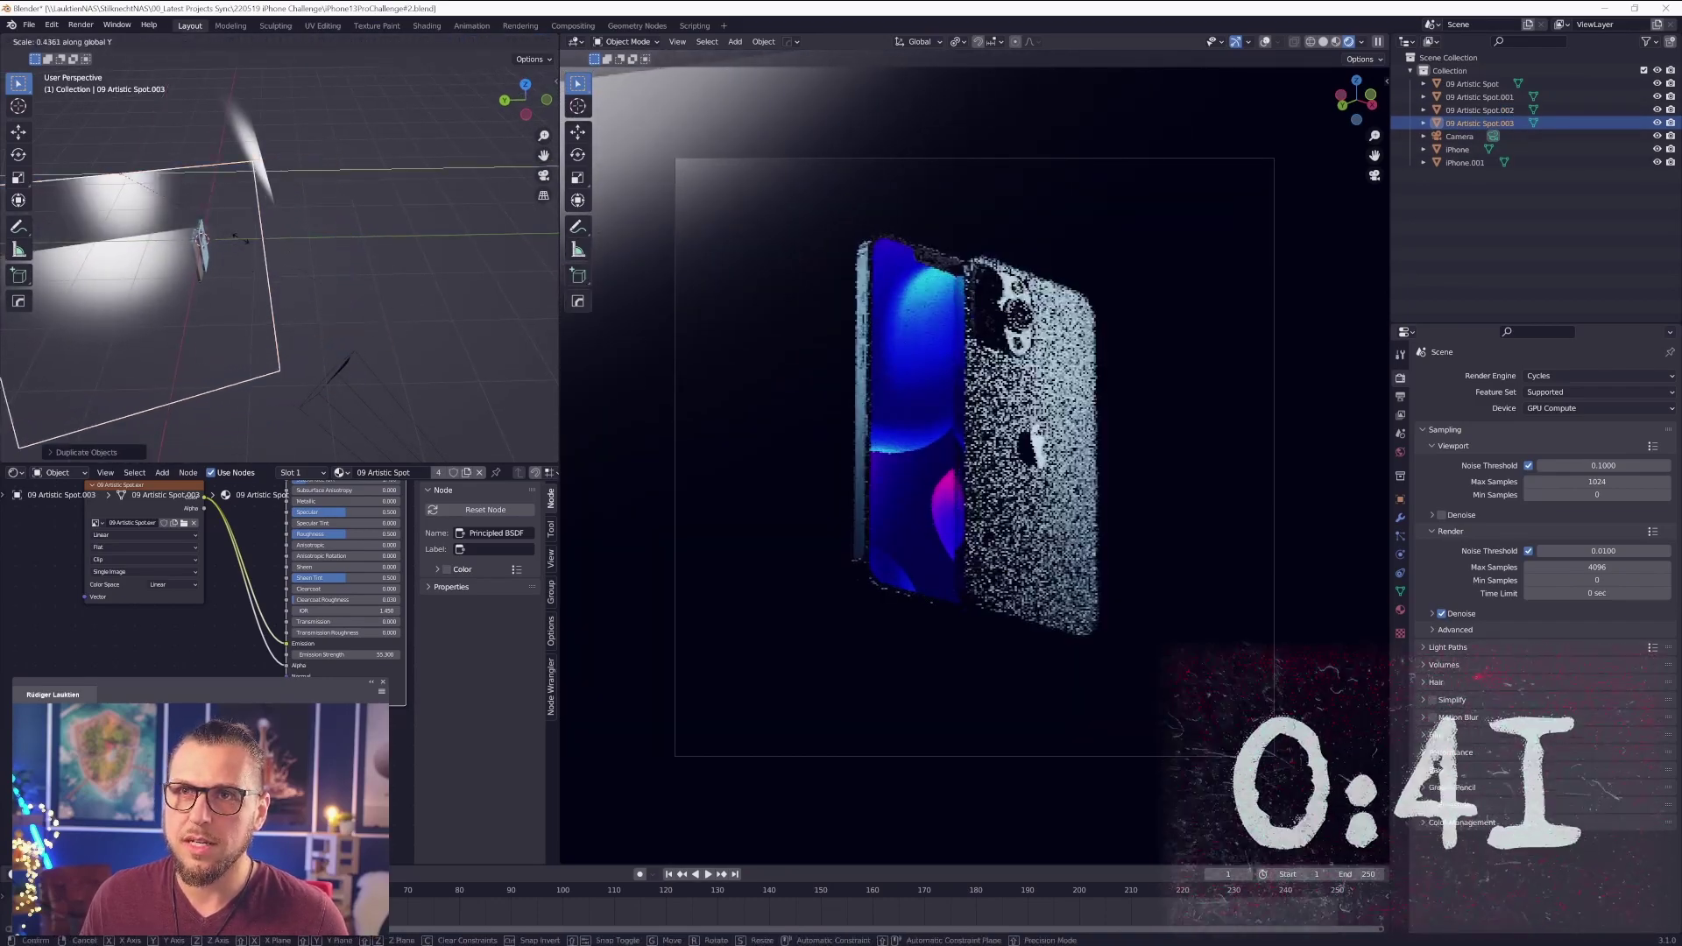
left_click(95, 187)
key("g")
left_click(155, 210)
- Duplicate the distant full artistic spot plane to above the phones and scale the copy up
middle_click_drag(155, 210, 160, 212)
left_click(239, 142)
middle_click_drag(238, 142, 184, 229)
left_click(149, 246)
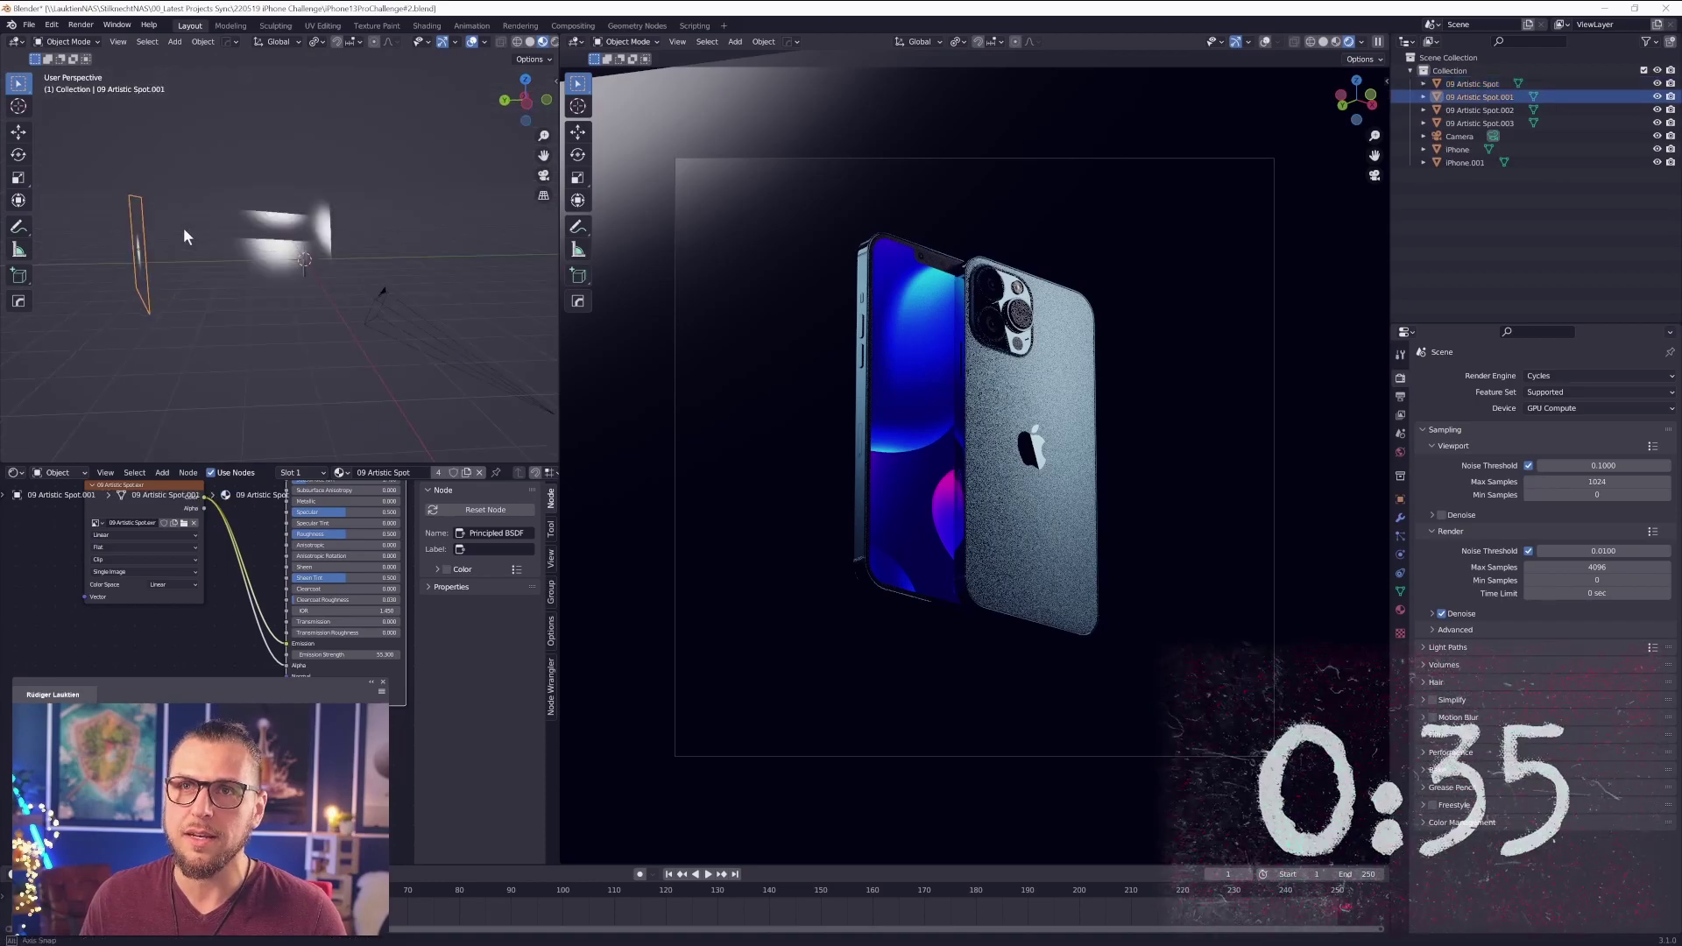
key("shift+d")
left_click(347, 140)
key("s")
left_click(398, 213)
- Tilt the enlarged copy nearly flat and position it over the phones as a top light
key("r")
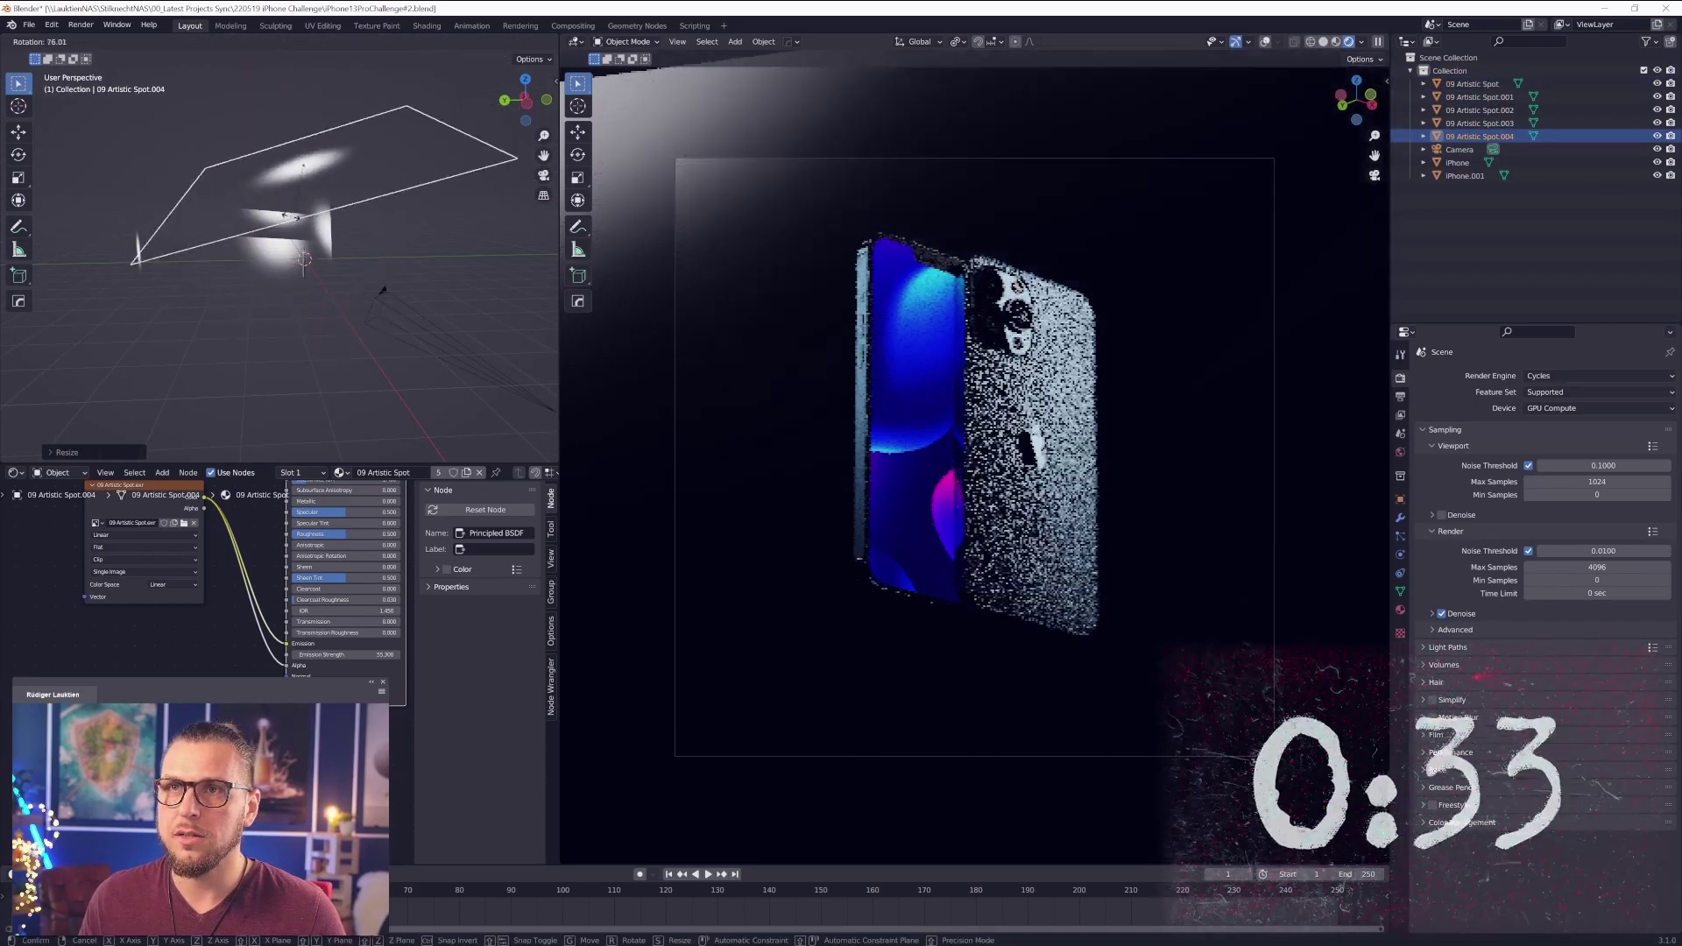
left_click(289, 215)
key("g")
left_click(338, 219)
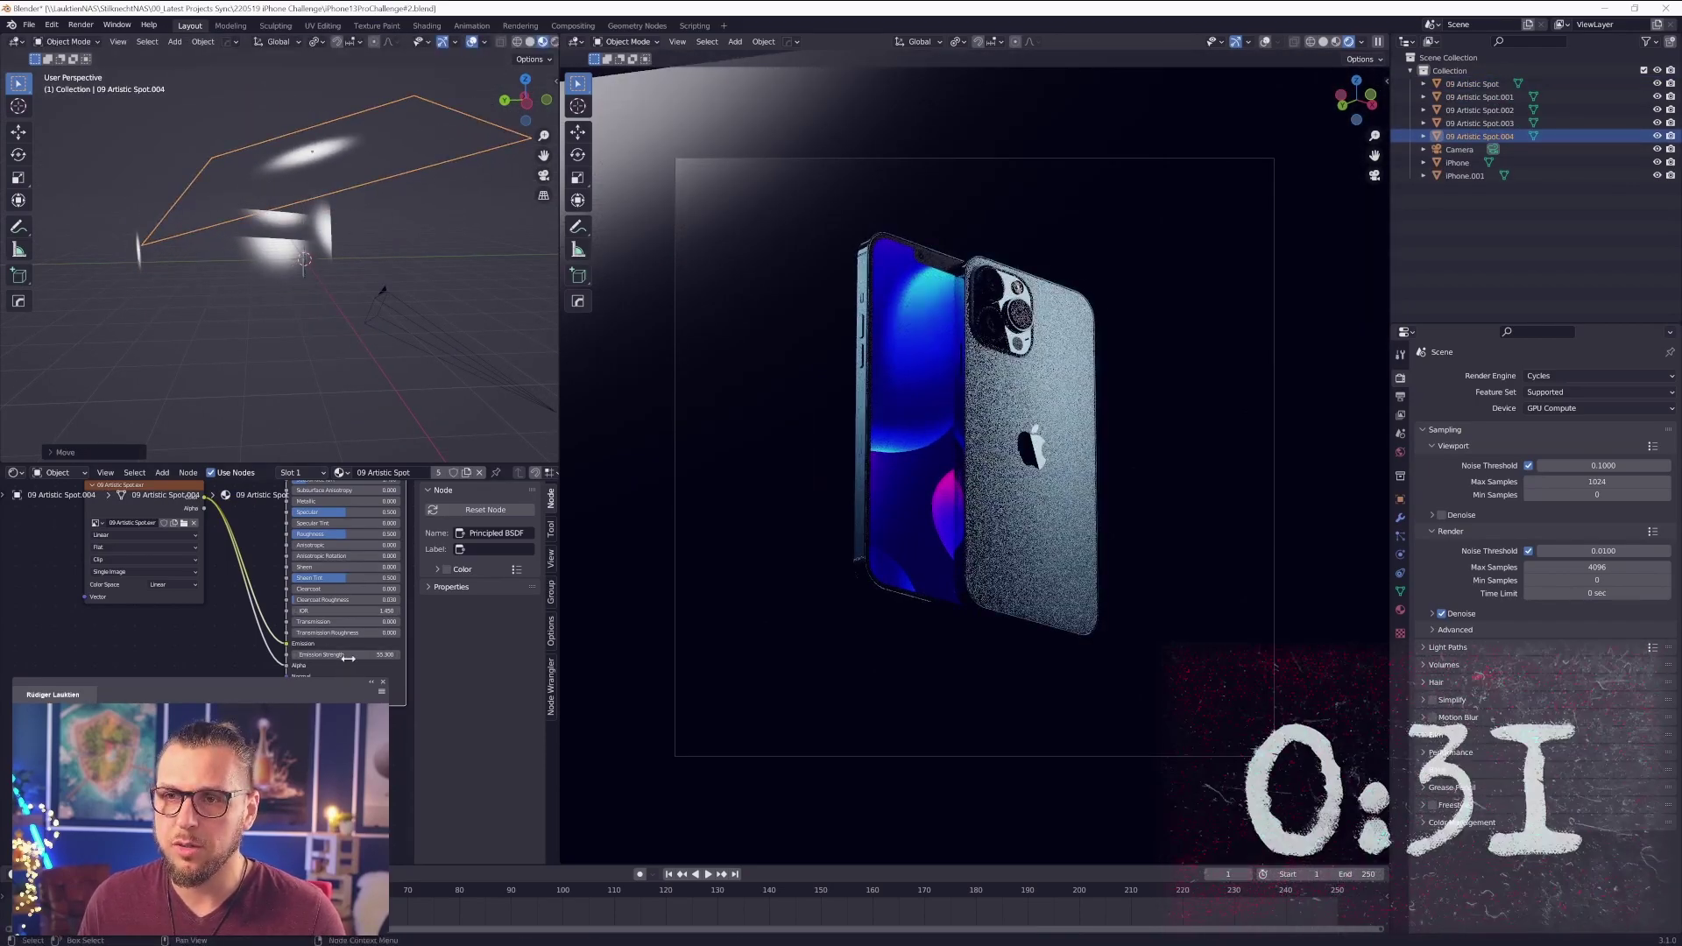
- Make the overhead plane's material single-user and raise its emission strength to 113.200
left_click(1401, 611)
left_click(1596, 431)
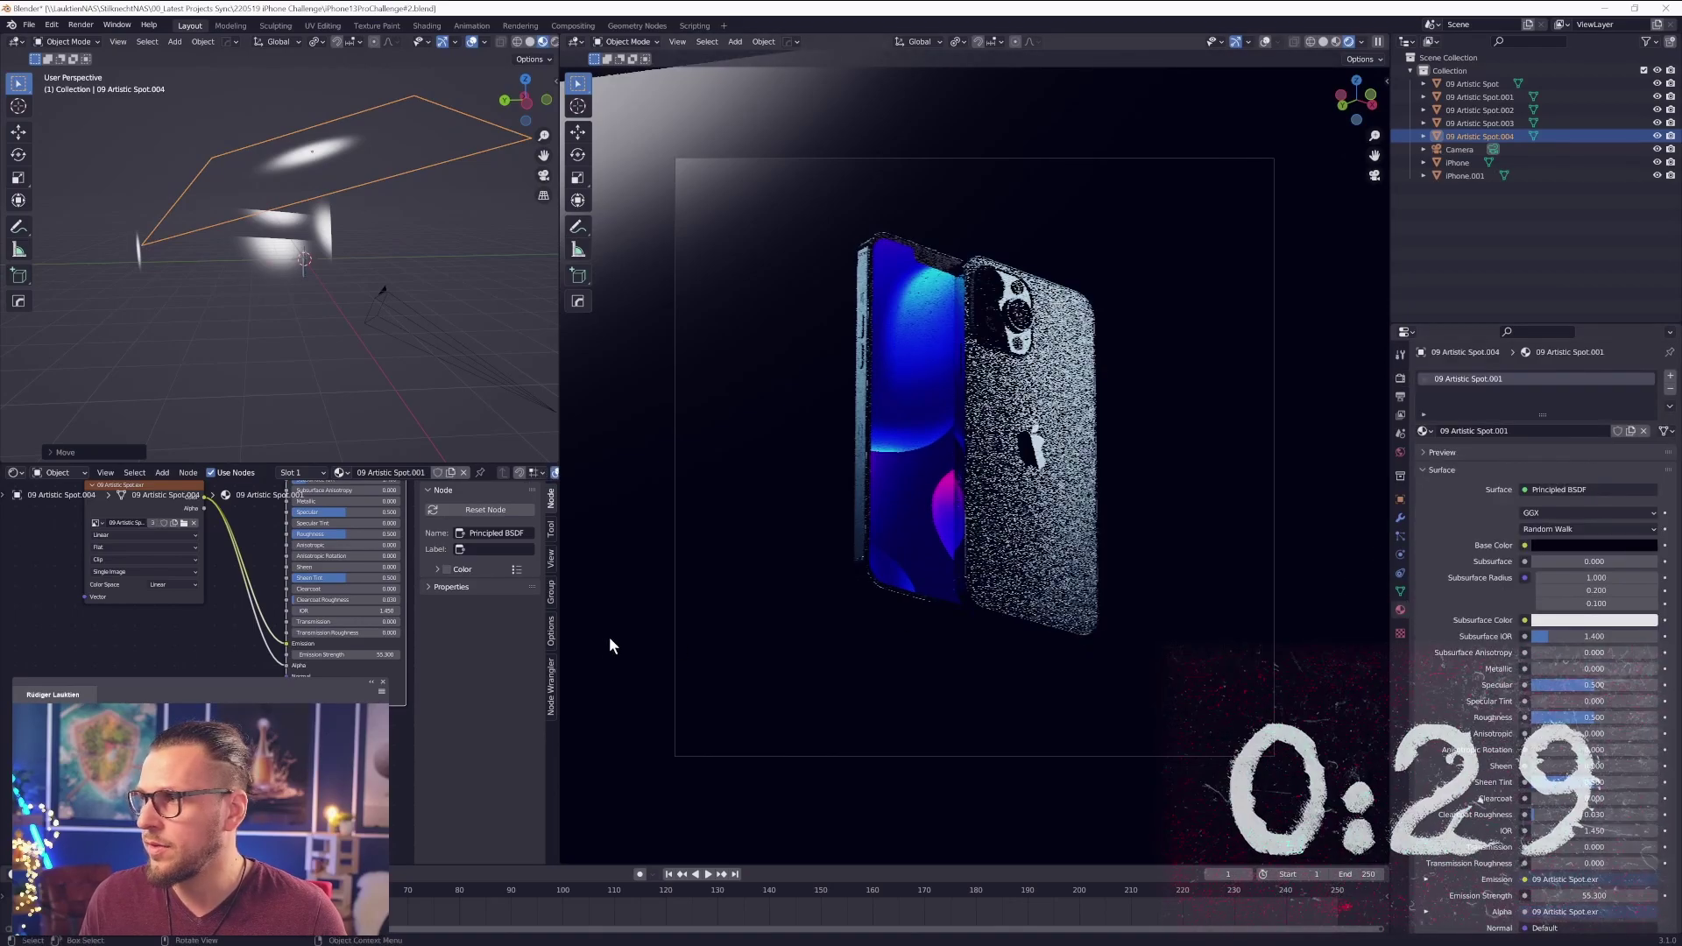
mouse_move(344, 654)
left_mouse_down()
mouse_move(399, 653)
mouse_move(349, 625)
left_mouse_up()
- Nudge the overhead artistic spot plane, and place a duplicate of it below and in front of the phones
key("g")
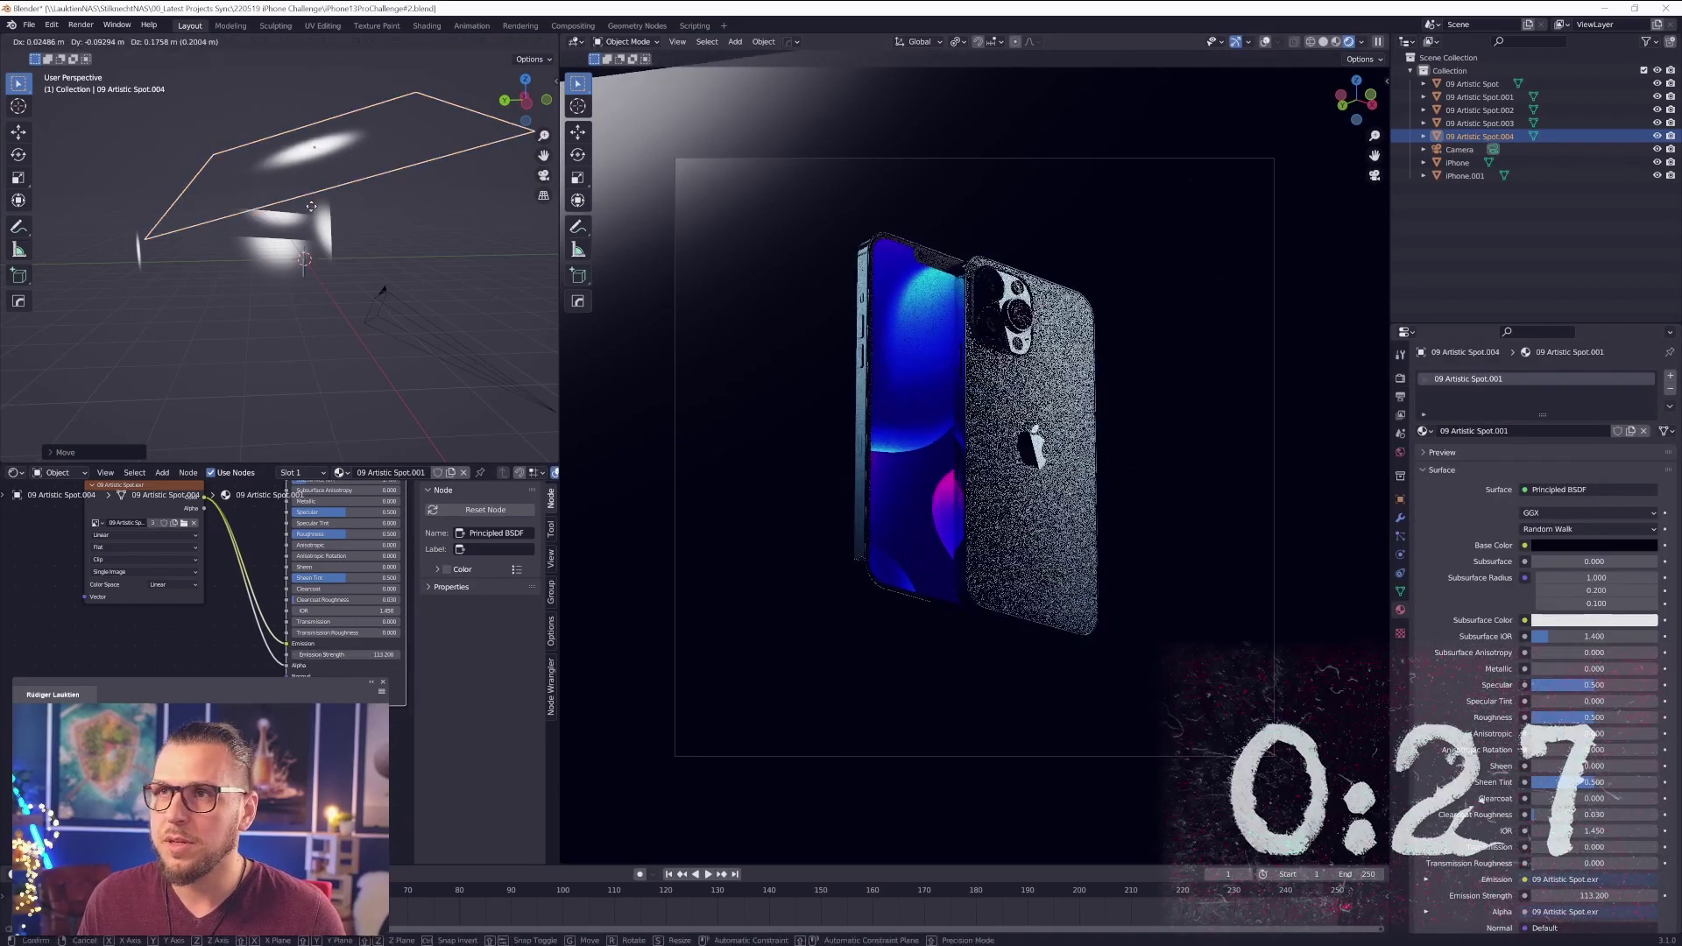
left_click(317, 230)
mouse_move(317, 229)
middle_mouse_down()
mouse_move(377, 222)
mouse_move(247, 279)
mouse_move(338, 250)
middle_mouse_up()
key("shift+d")
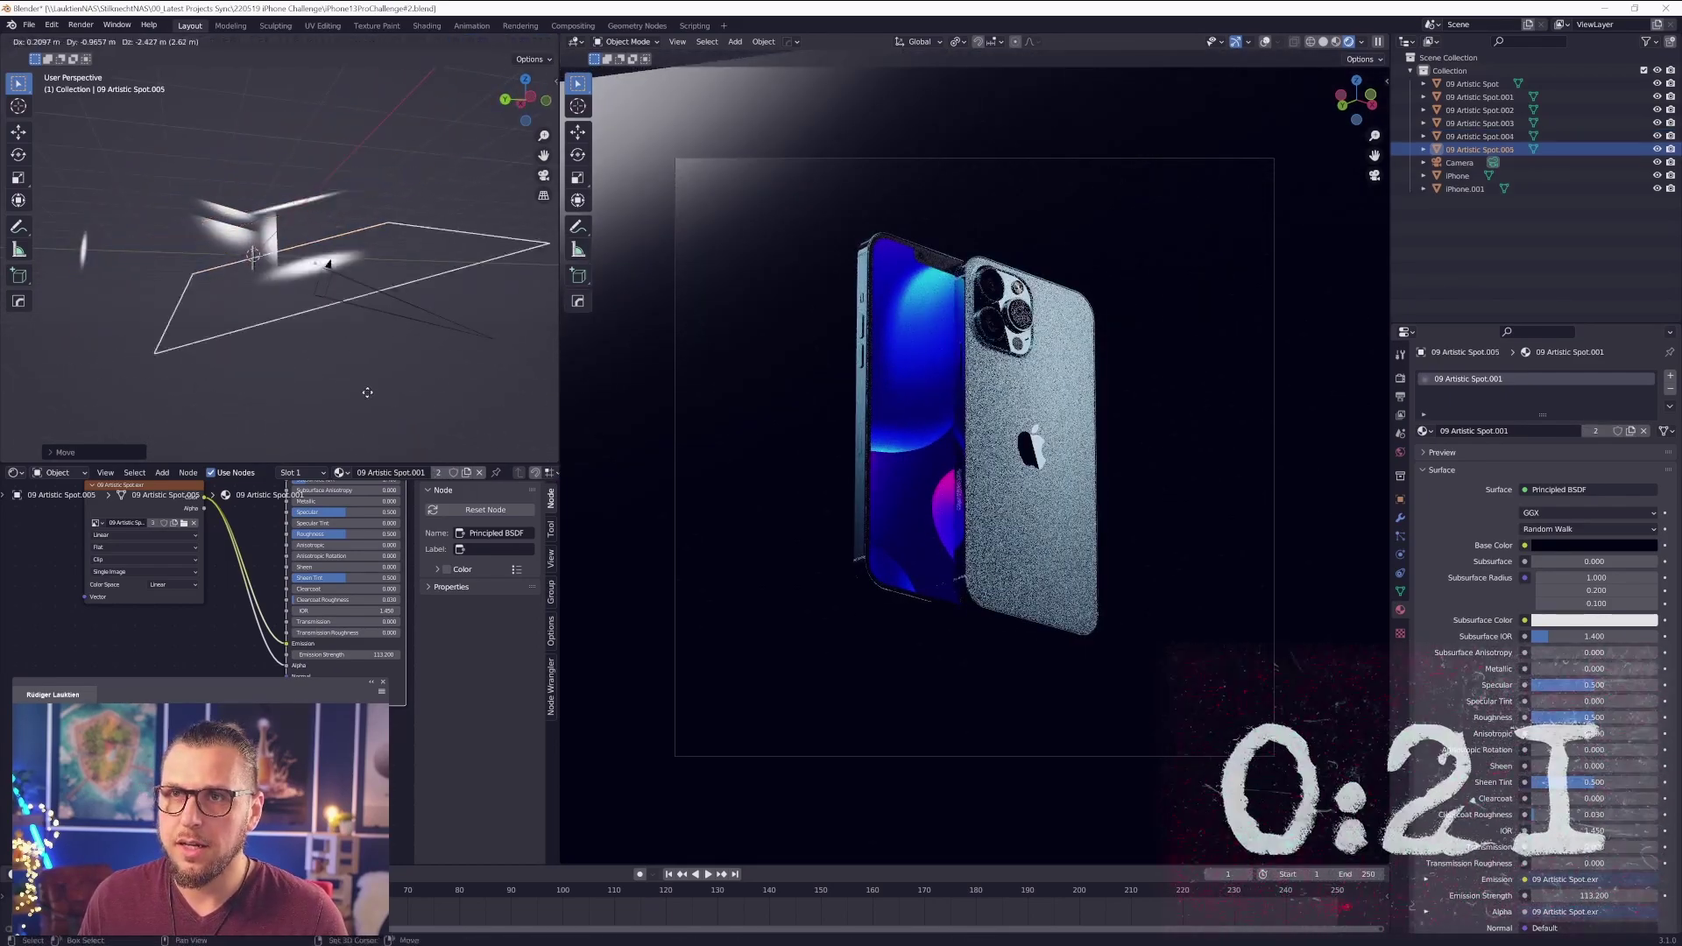
left_click(345, 363)
middle_click_drag(345, 363, 233, 436)
key("g")
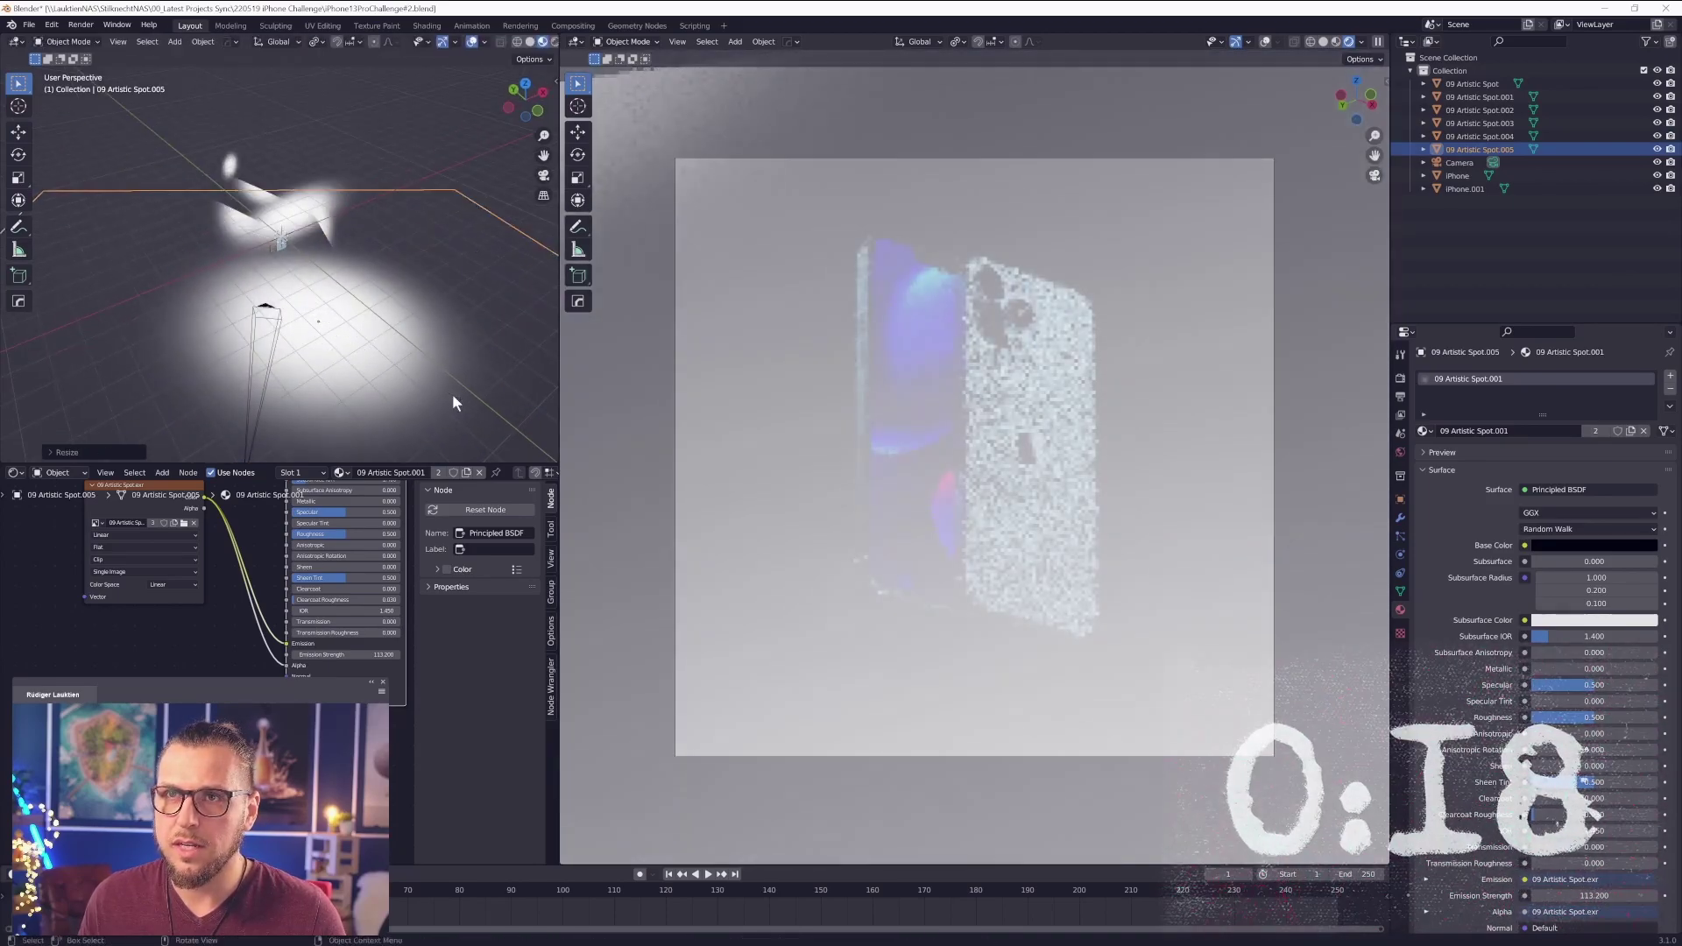
left_click(391, 412)
- Tilt the lower duplicate plane and move it beneath the phones to light their bottom edges
middle_click_drag(391, 412, 218, 355)
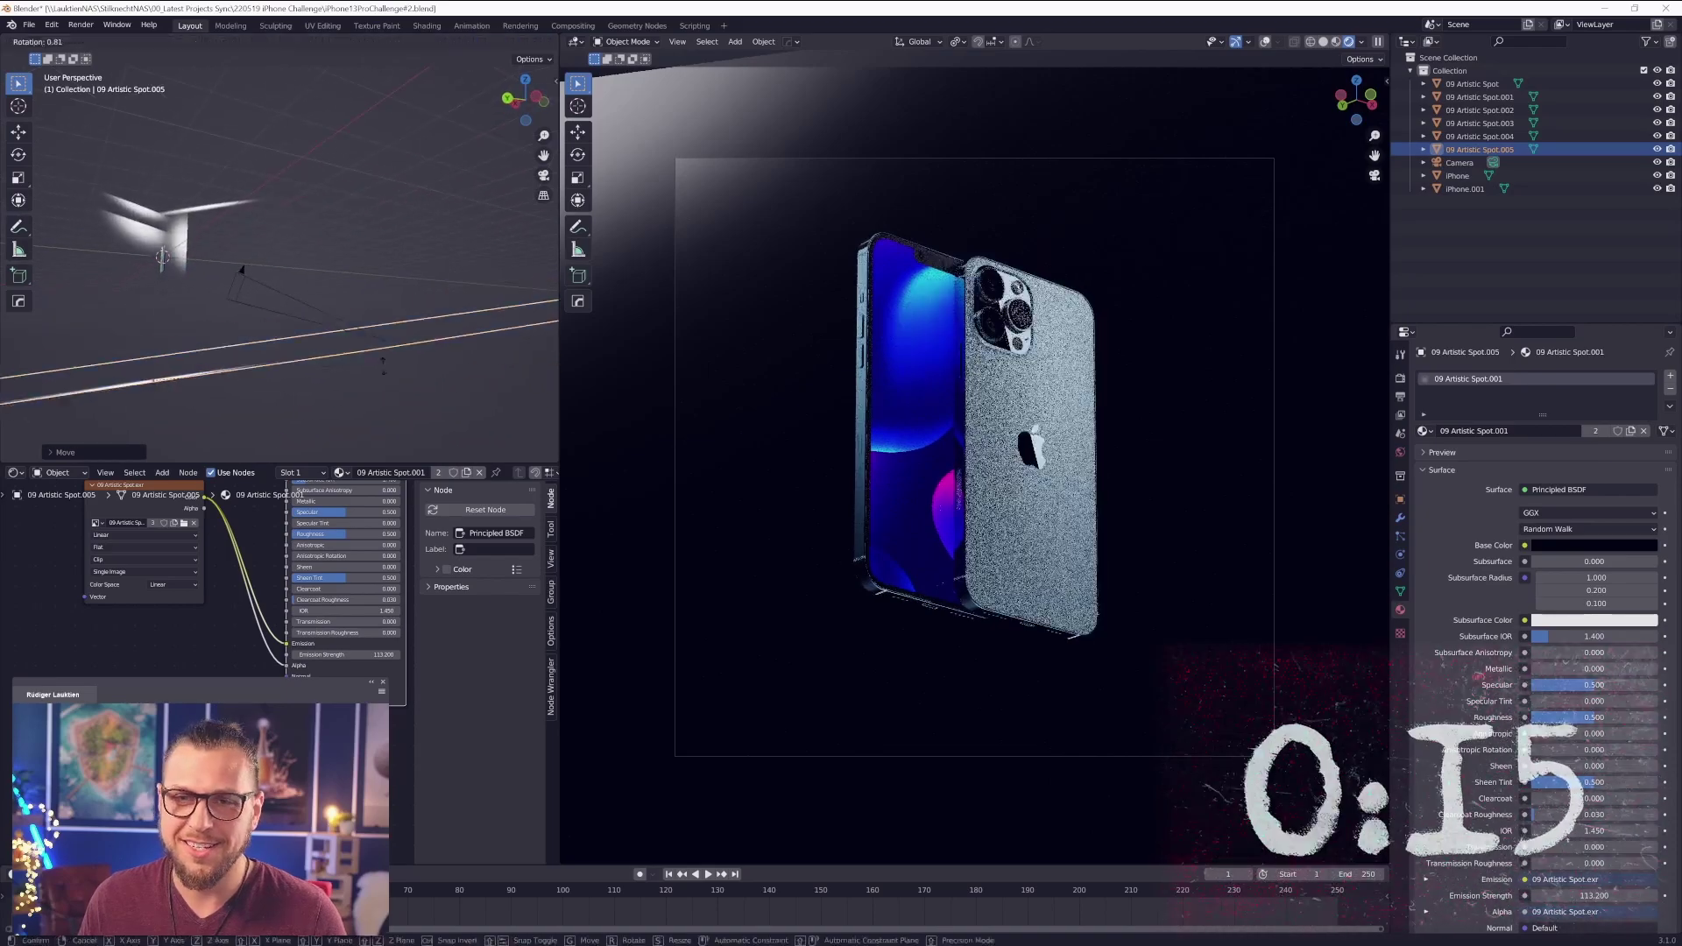
key("r")
left_click(280, 443)
key("g")
left_click(243, 406)
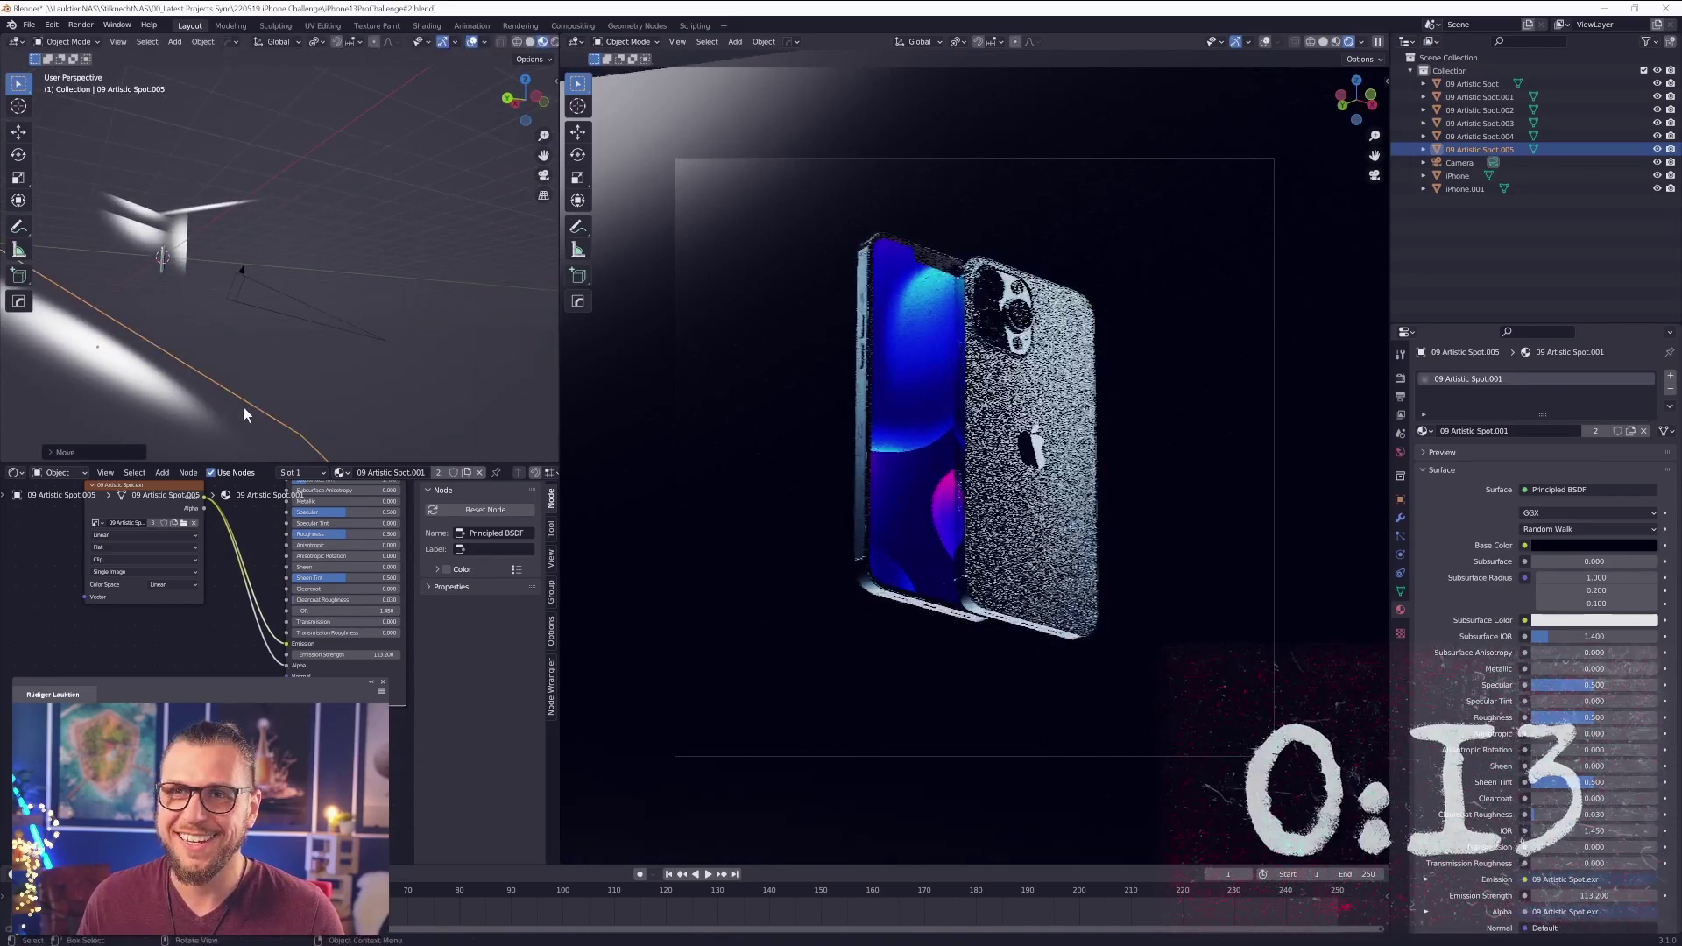
- Rotate the lower plane to face up toward the phones and bring it closer beneath them
middle_click_drag(242, 403, 305, 437)
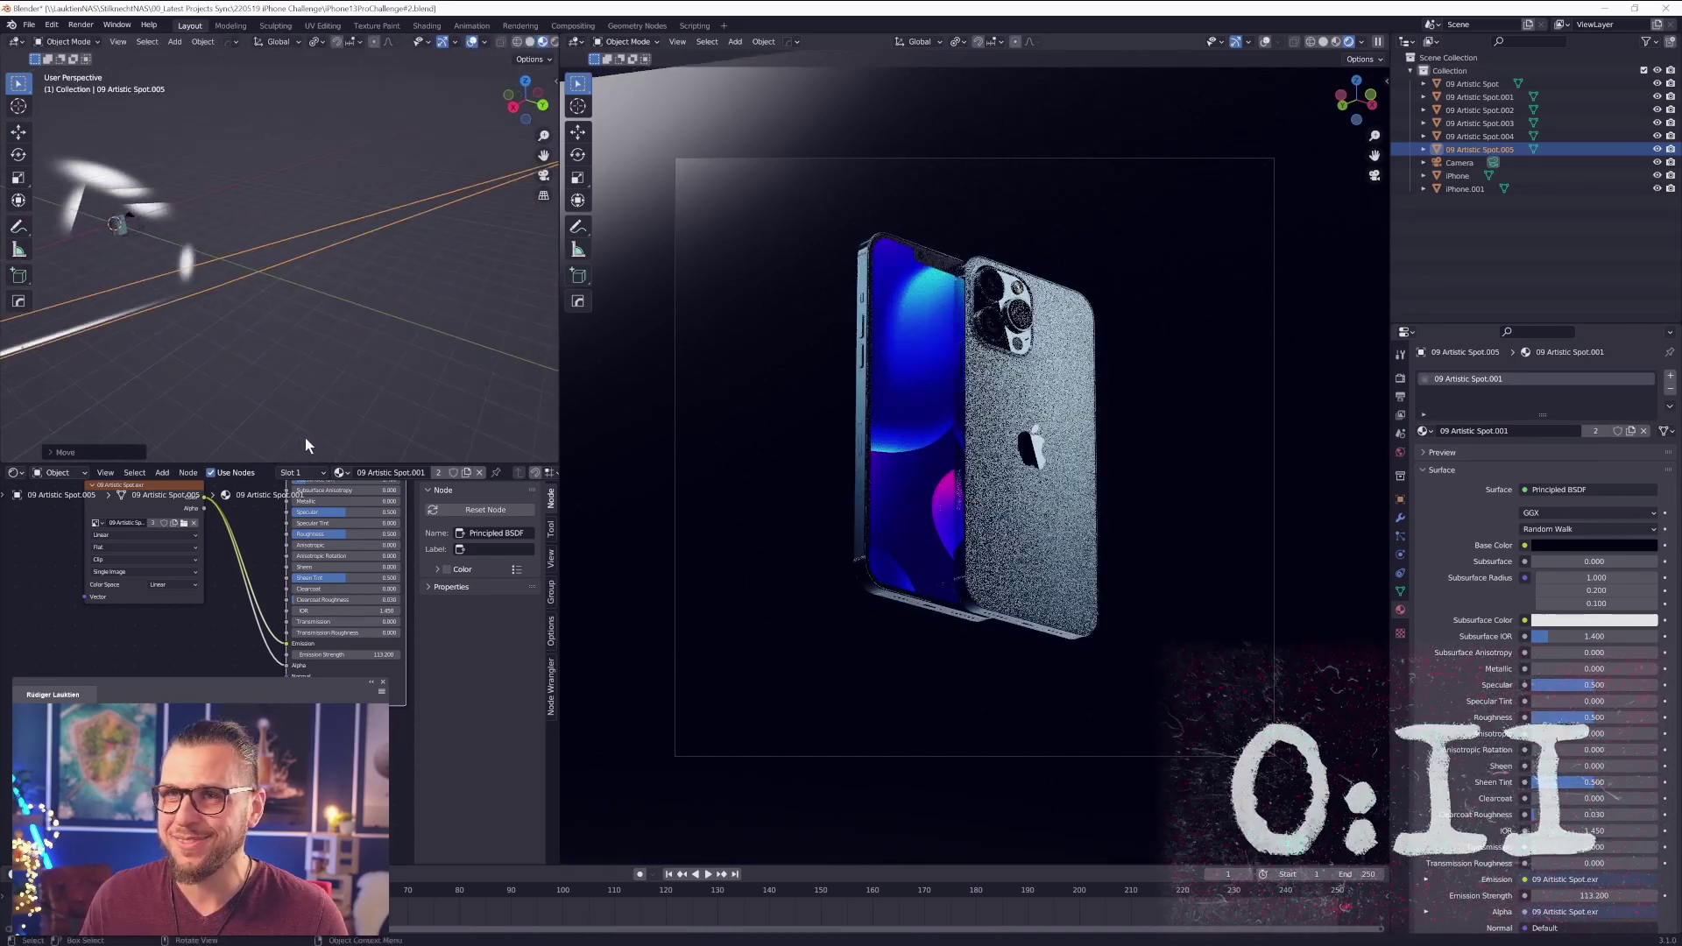
key("r")
left_click(251, 100)
scroll(272, 143, "down", 3)
middle_click_drag(293, 186, 353, 203)
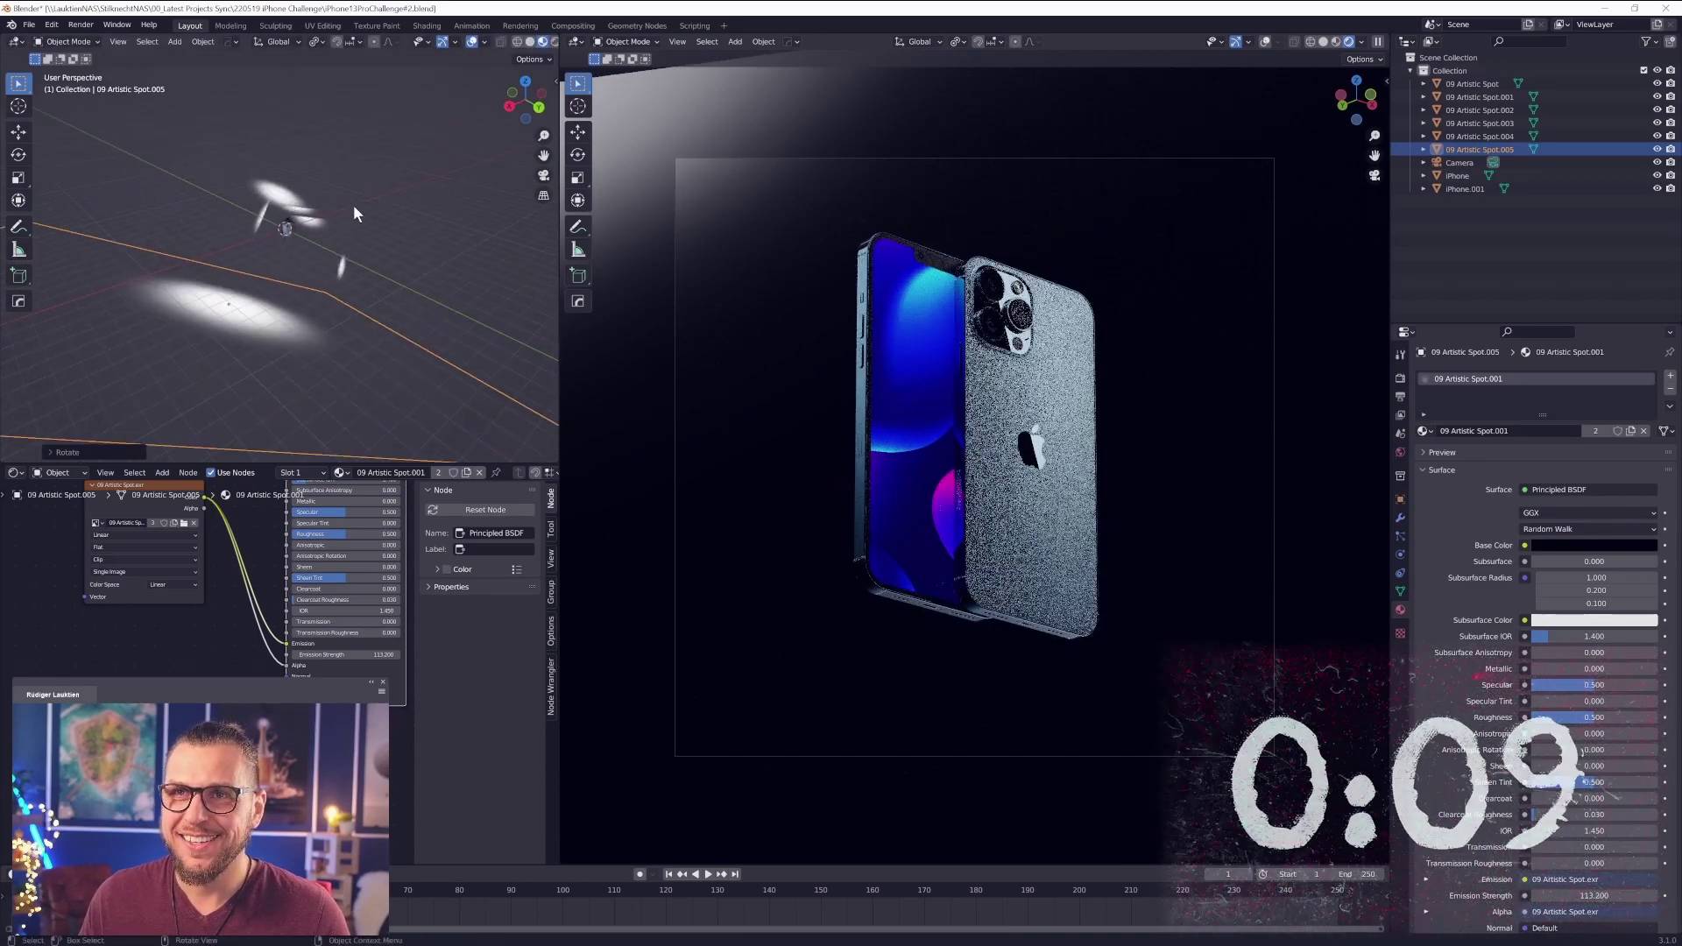
key("g")
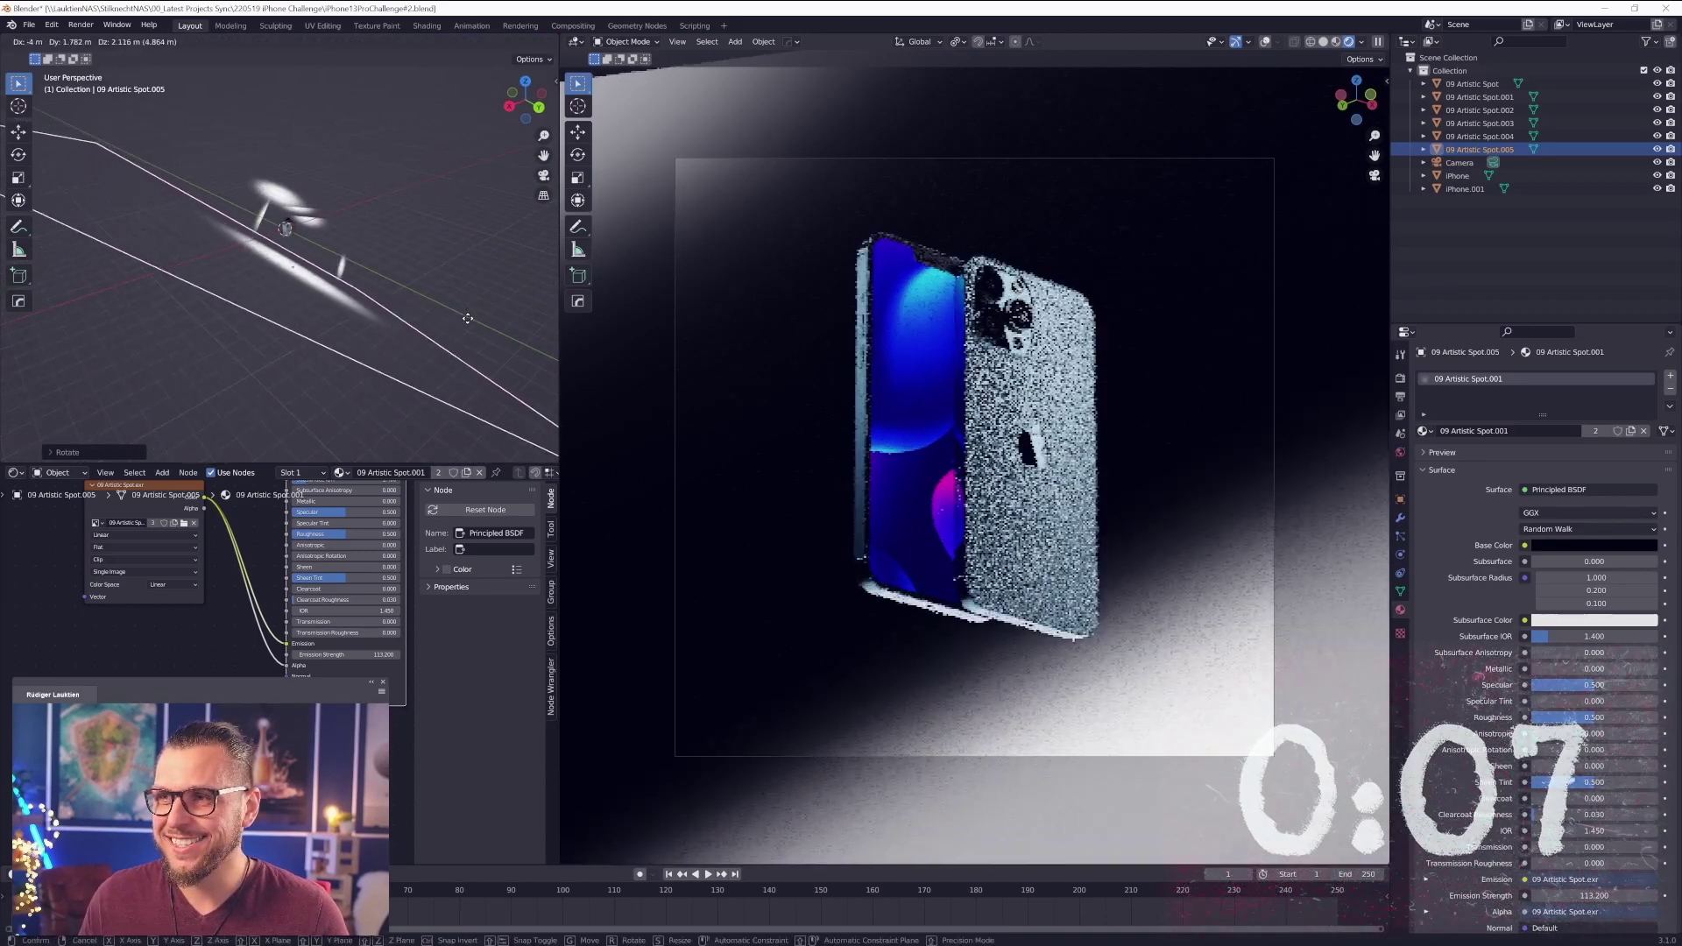
left_click(450, 364)
- Scale the lower plane down and position it under the phones, outside the camera frame
key("s")
left_click(388, 347)
key("g")
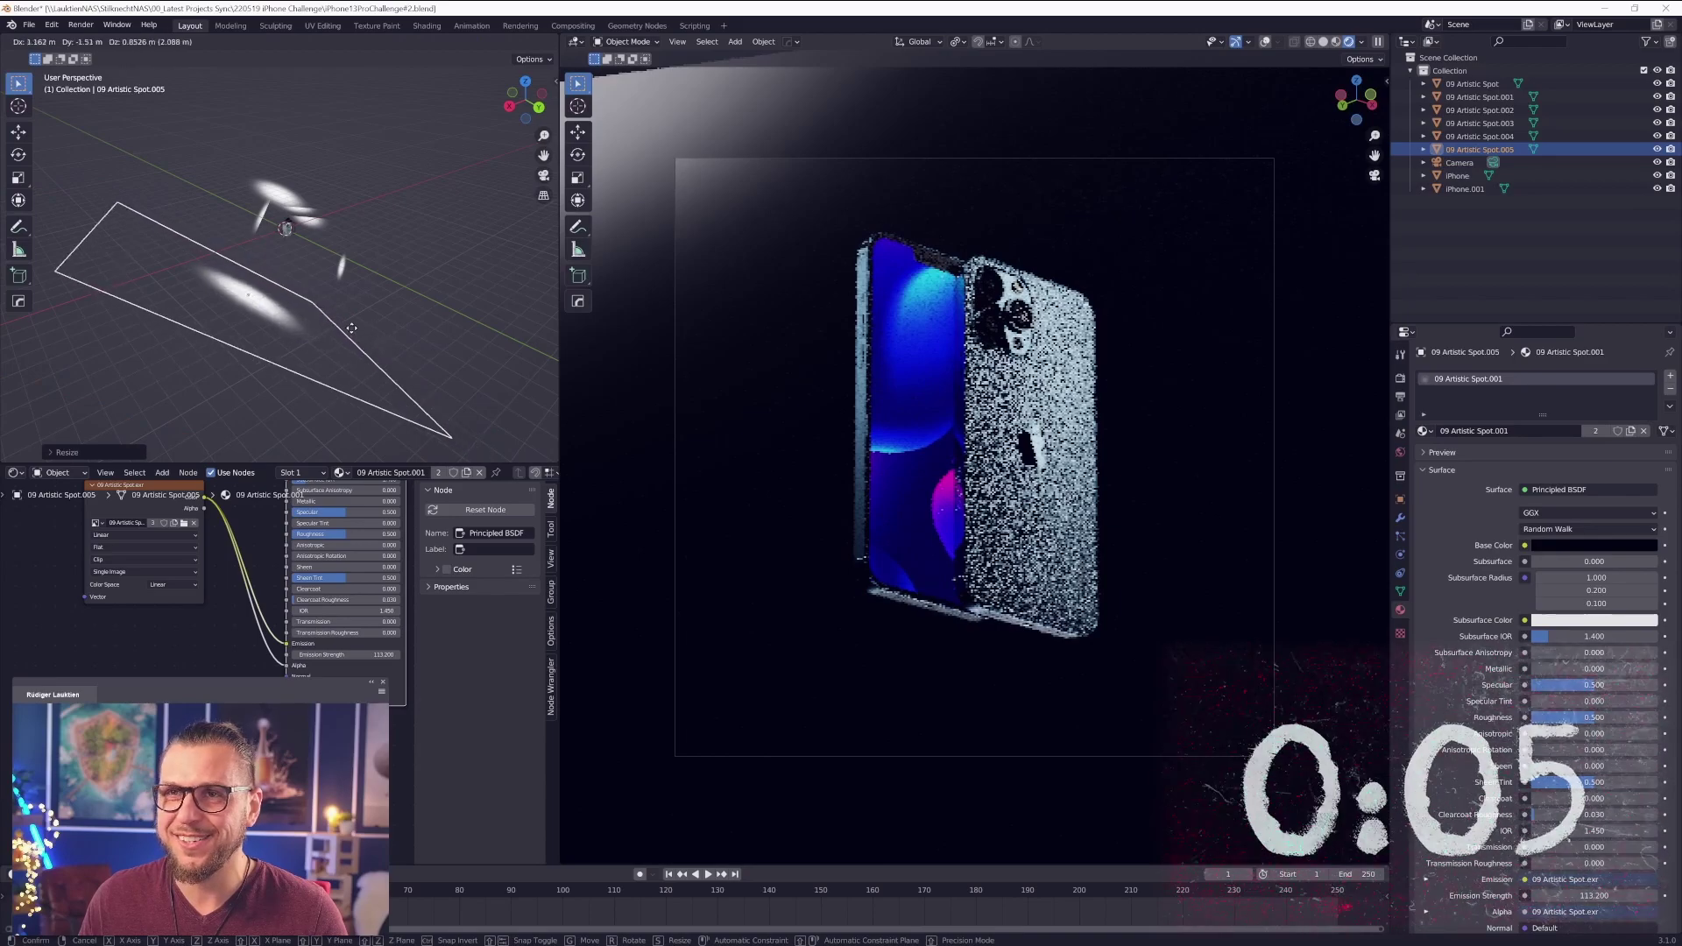
left_click(361, 325)
mouse_move(361, 326)
middle_mouse_down()
mouse_move(497, 349)
mouse_move(376, 317)
middle_mouse_up()
key("g")
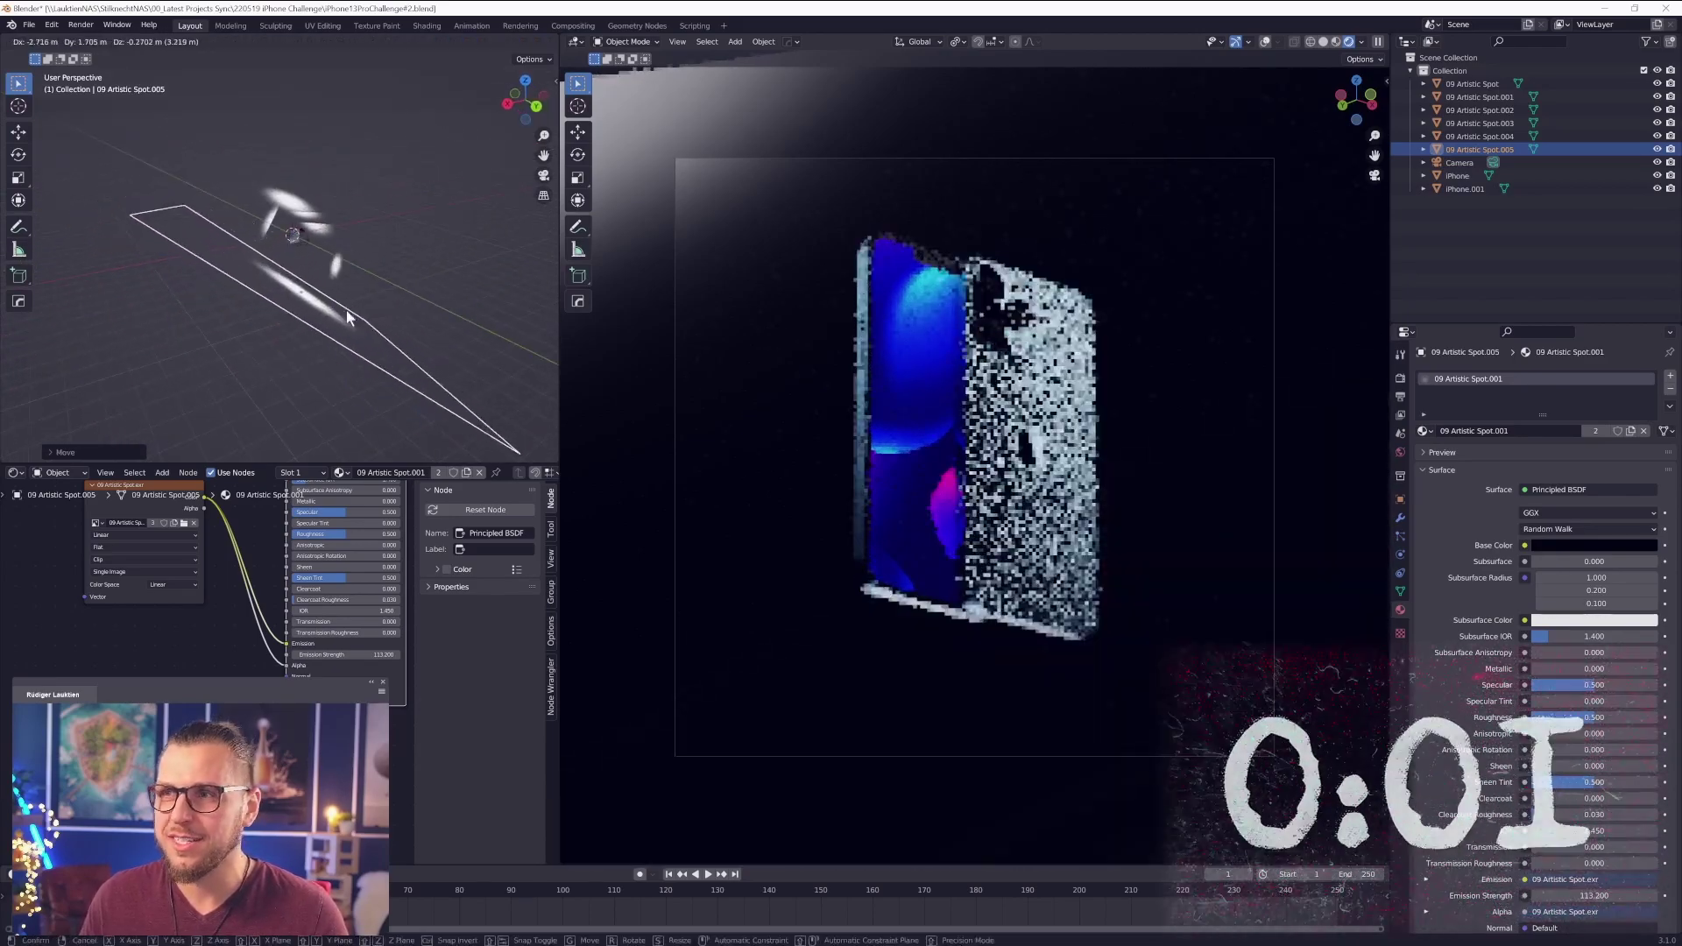
left_click(390, 335)
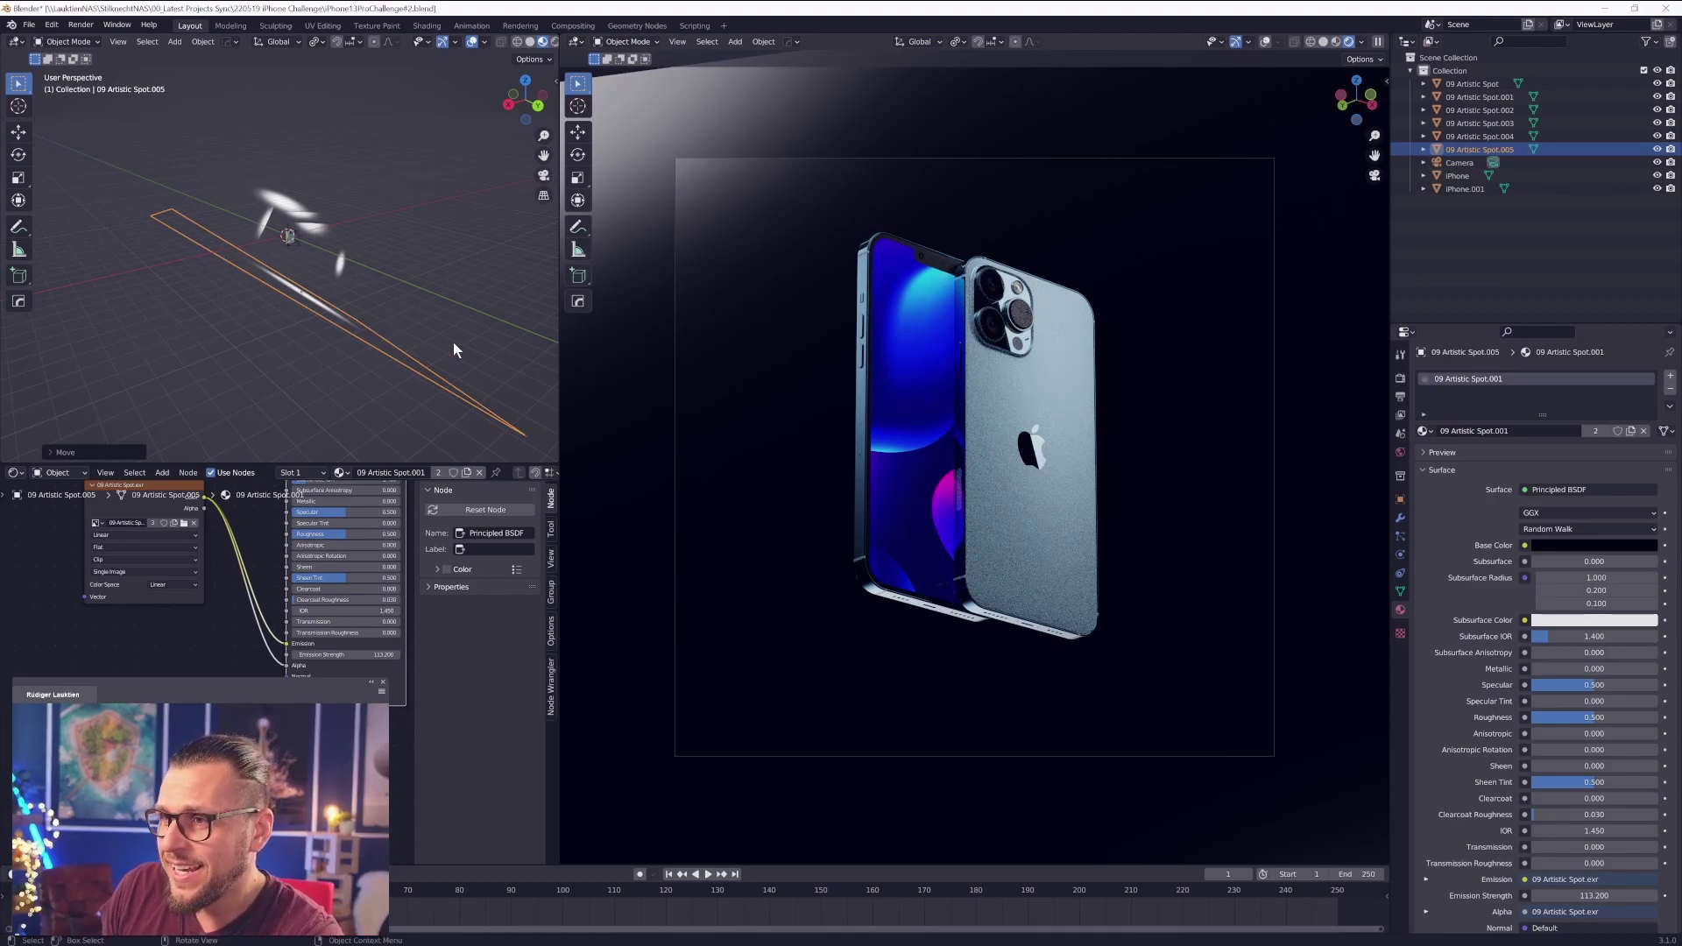
- Examine the lighting on the phones' side edges, buttons, camera module and bottom edges in the rendered view
scroll(987, 496, "up", 2)
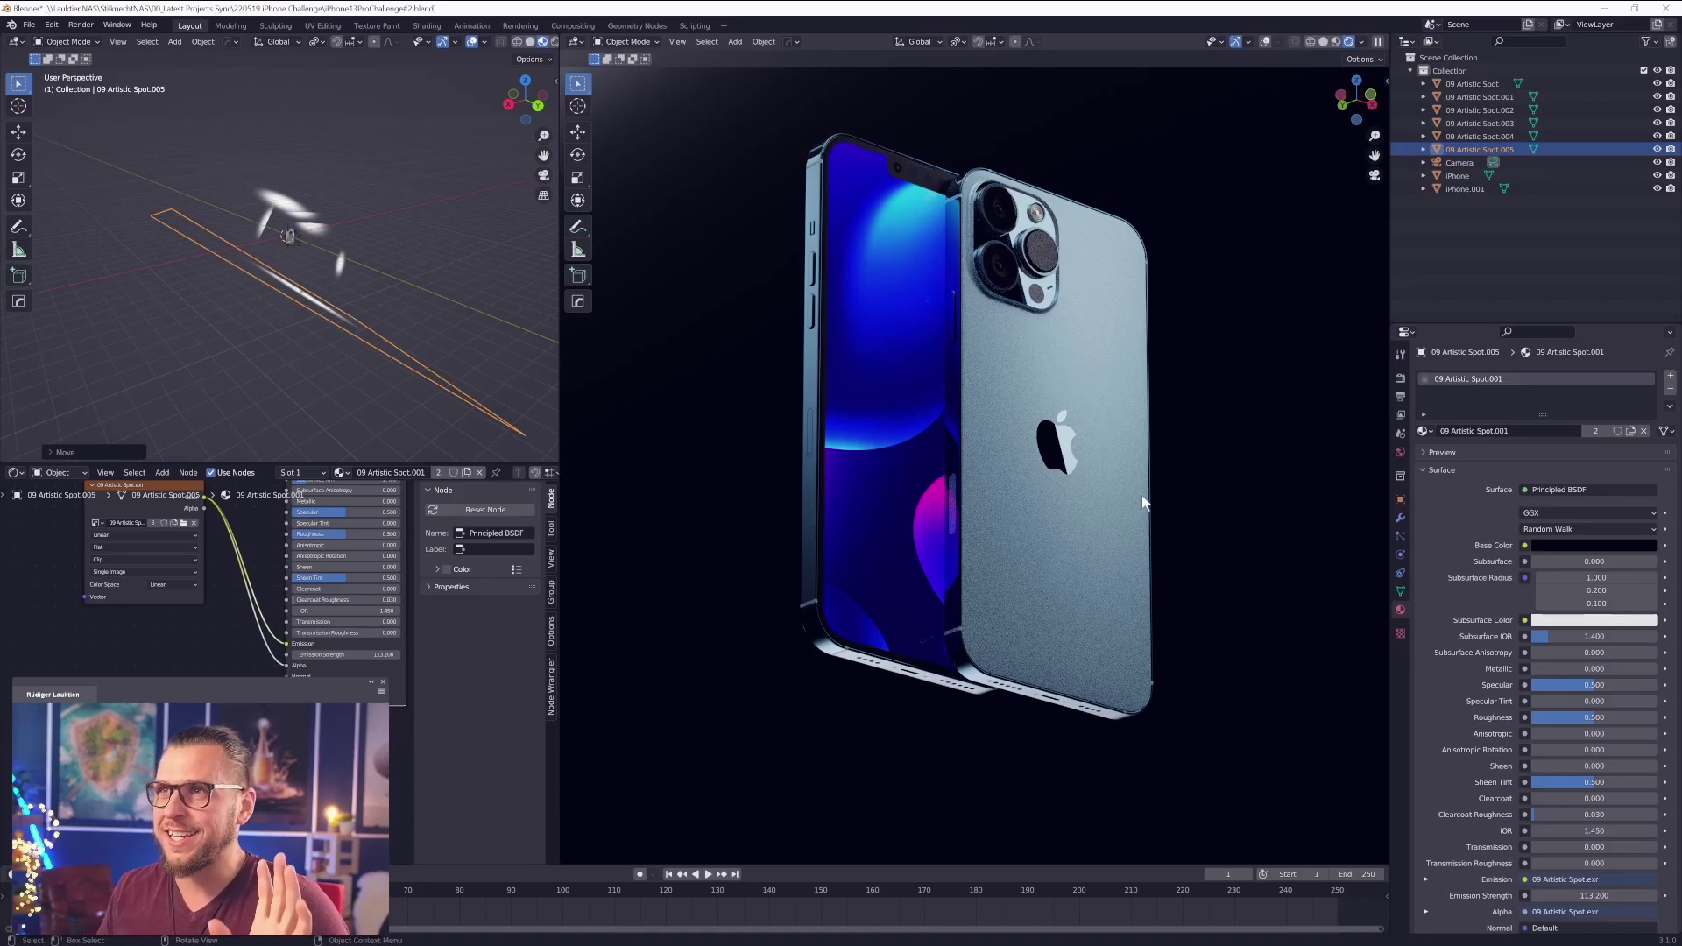
scroll(1034, 442, "up", 3)
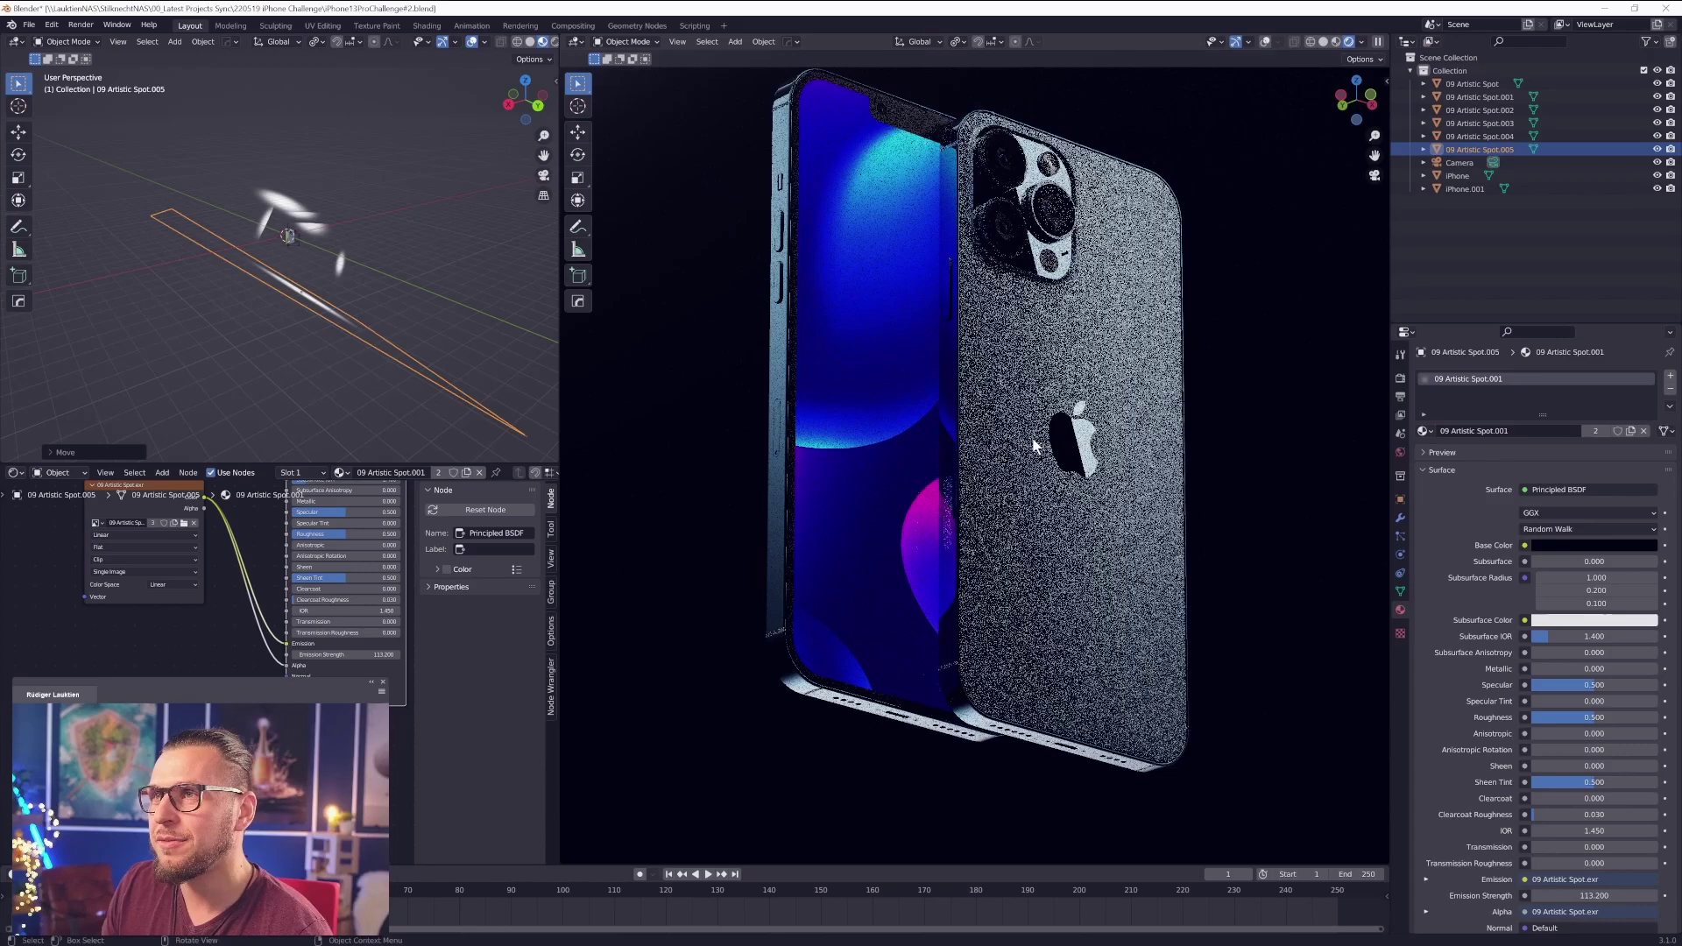
scroll(1032, 433, "up", 1)
scroll(1034, 436, "down", 1)
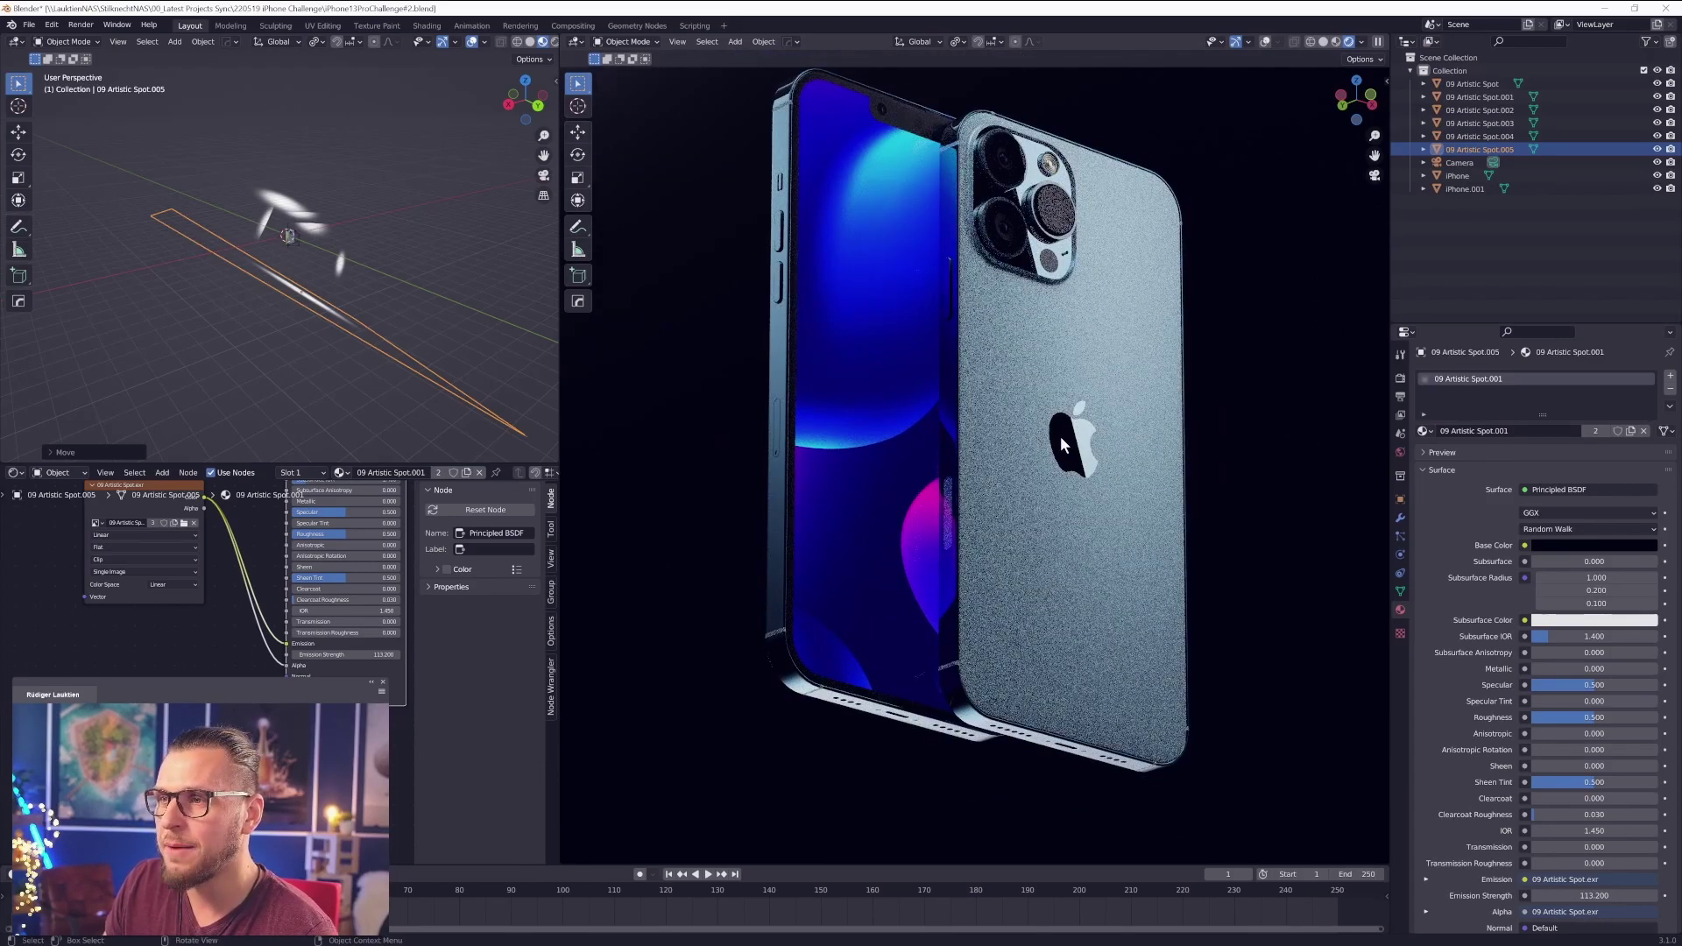
middle_click_drag(1117, 450, 1119, 462, "shift")
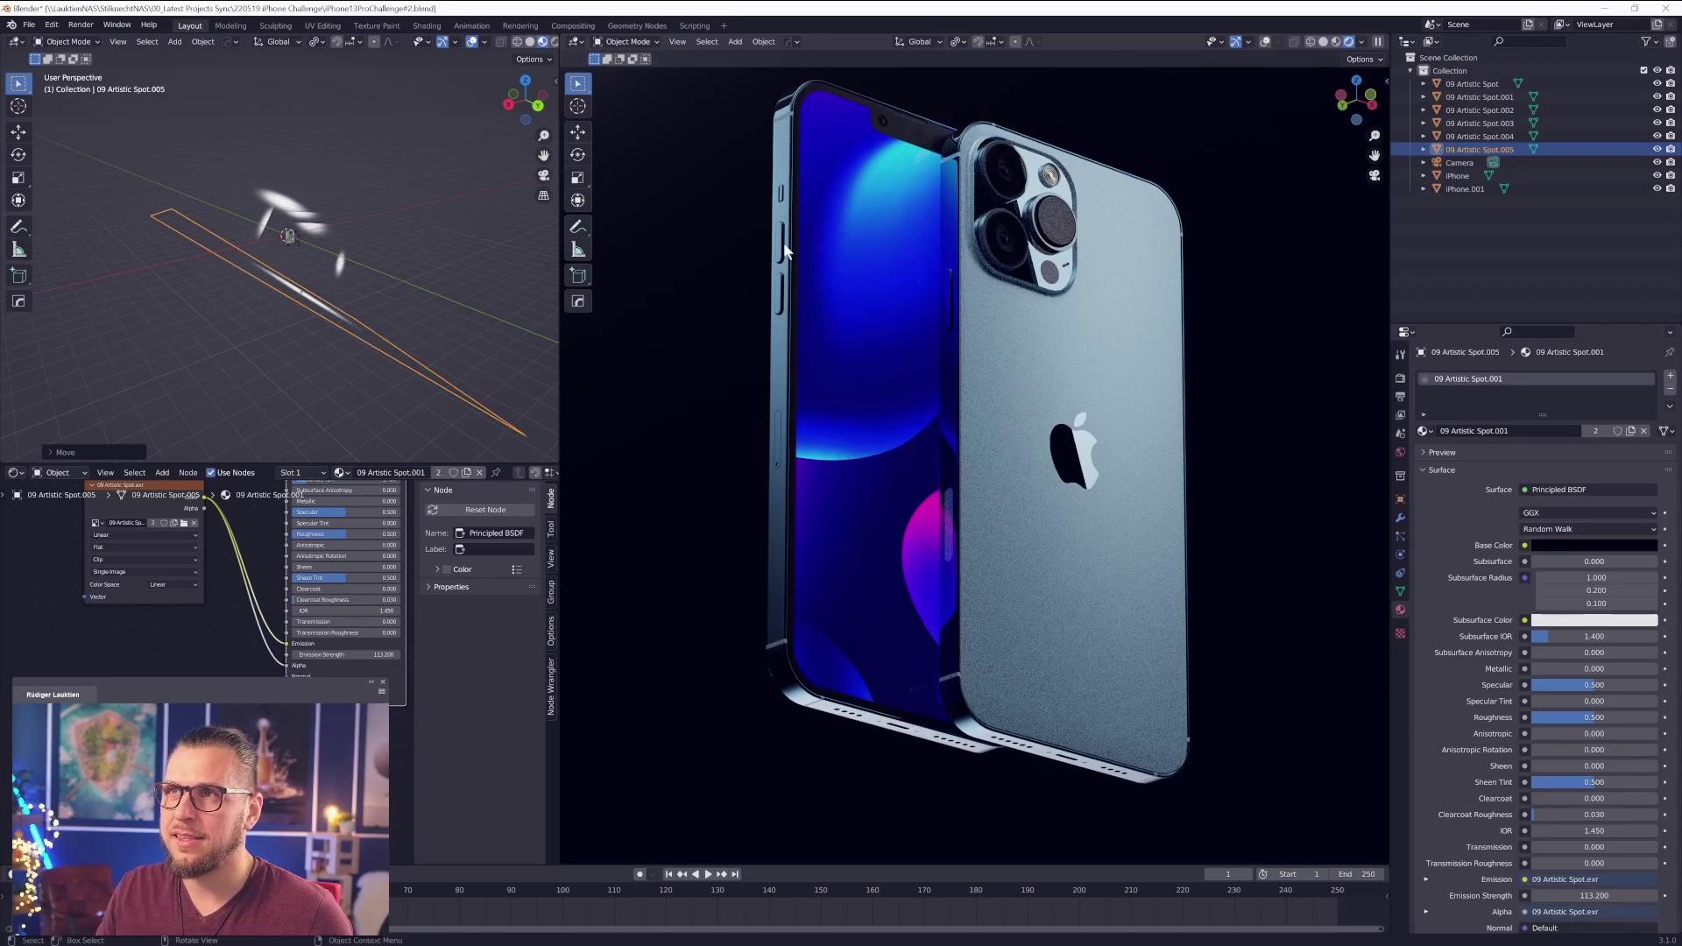
scroll(768, 226, "up", 2)
middle_click_drag(787, 219, 945, 466, "shift")
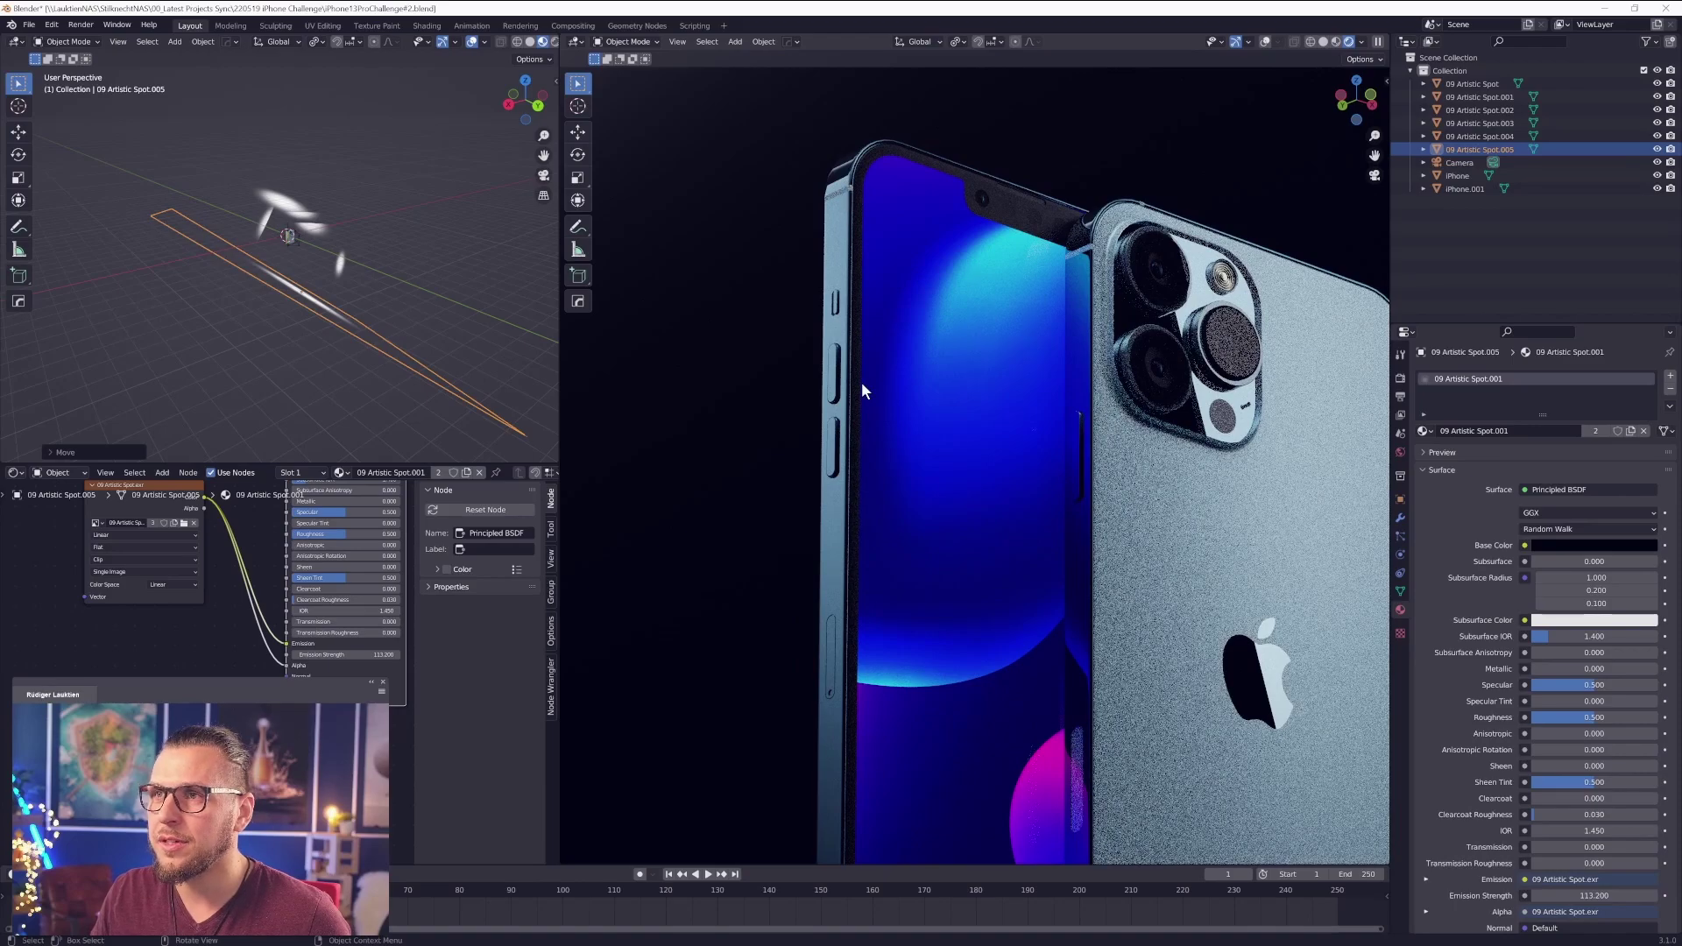
scroll(837, 654, "down", 1)
middle_click_drag(835, 643, 834, 602, "shift")
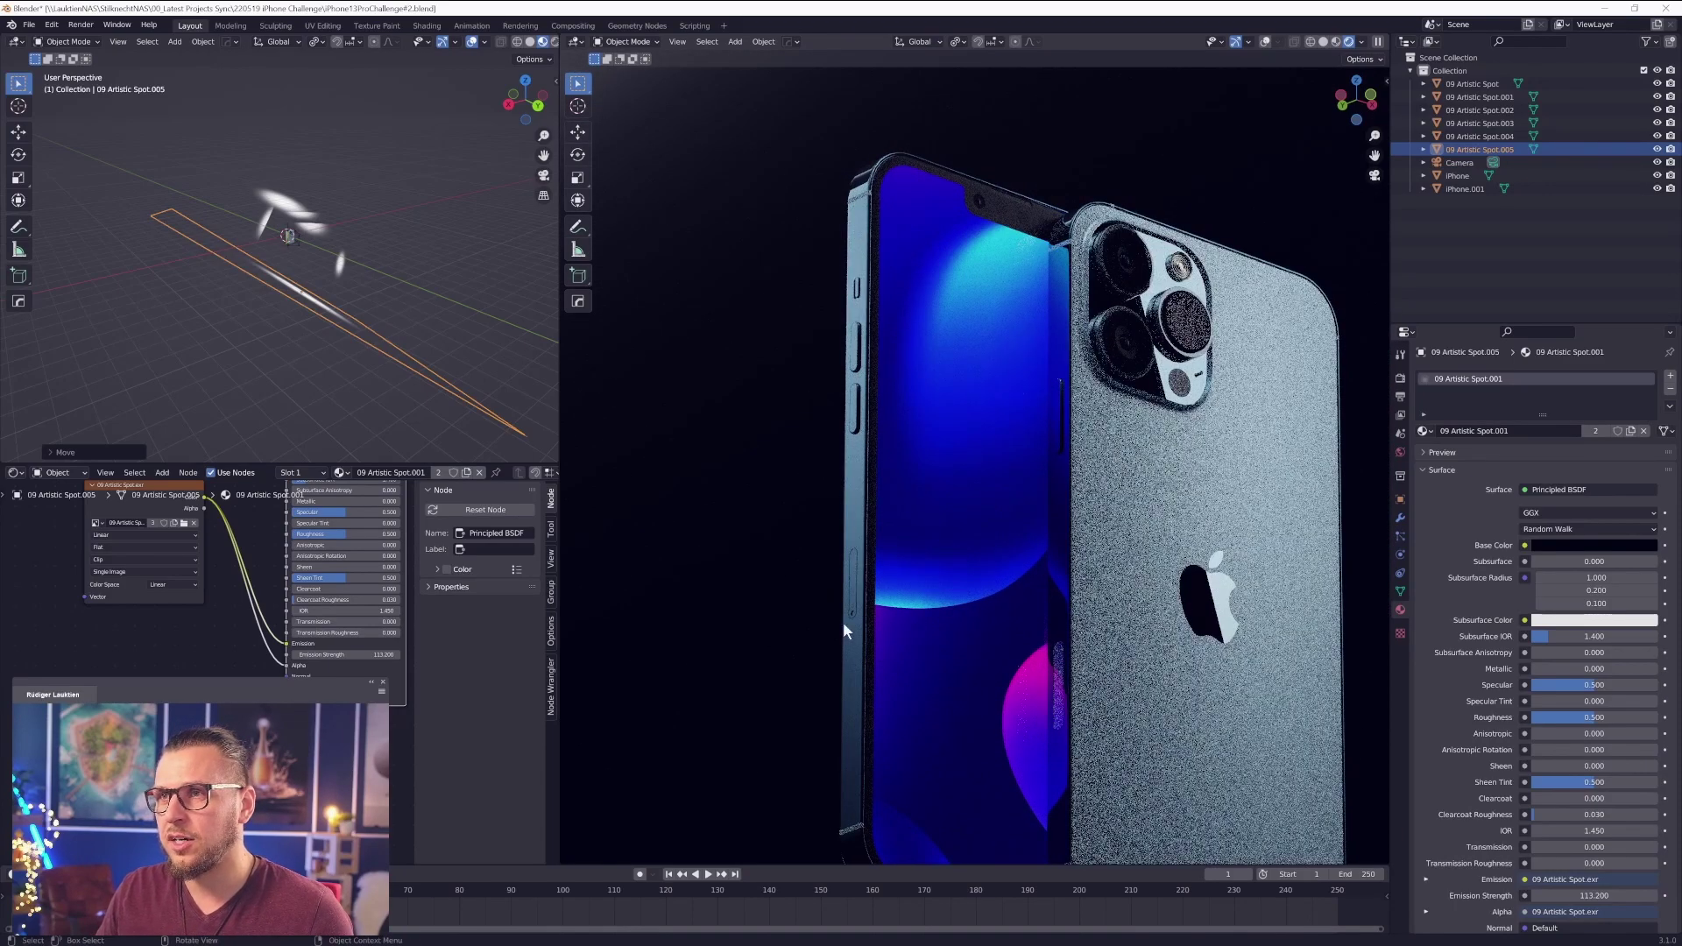
middle_click_drag(859, 734, 853, 646, "shift")
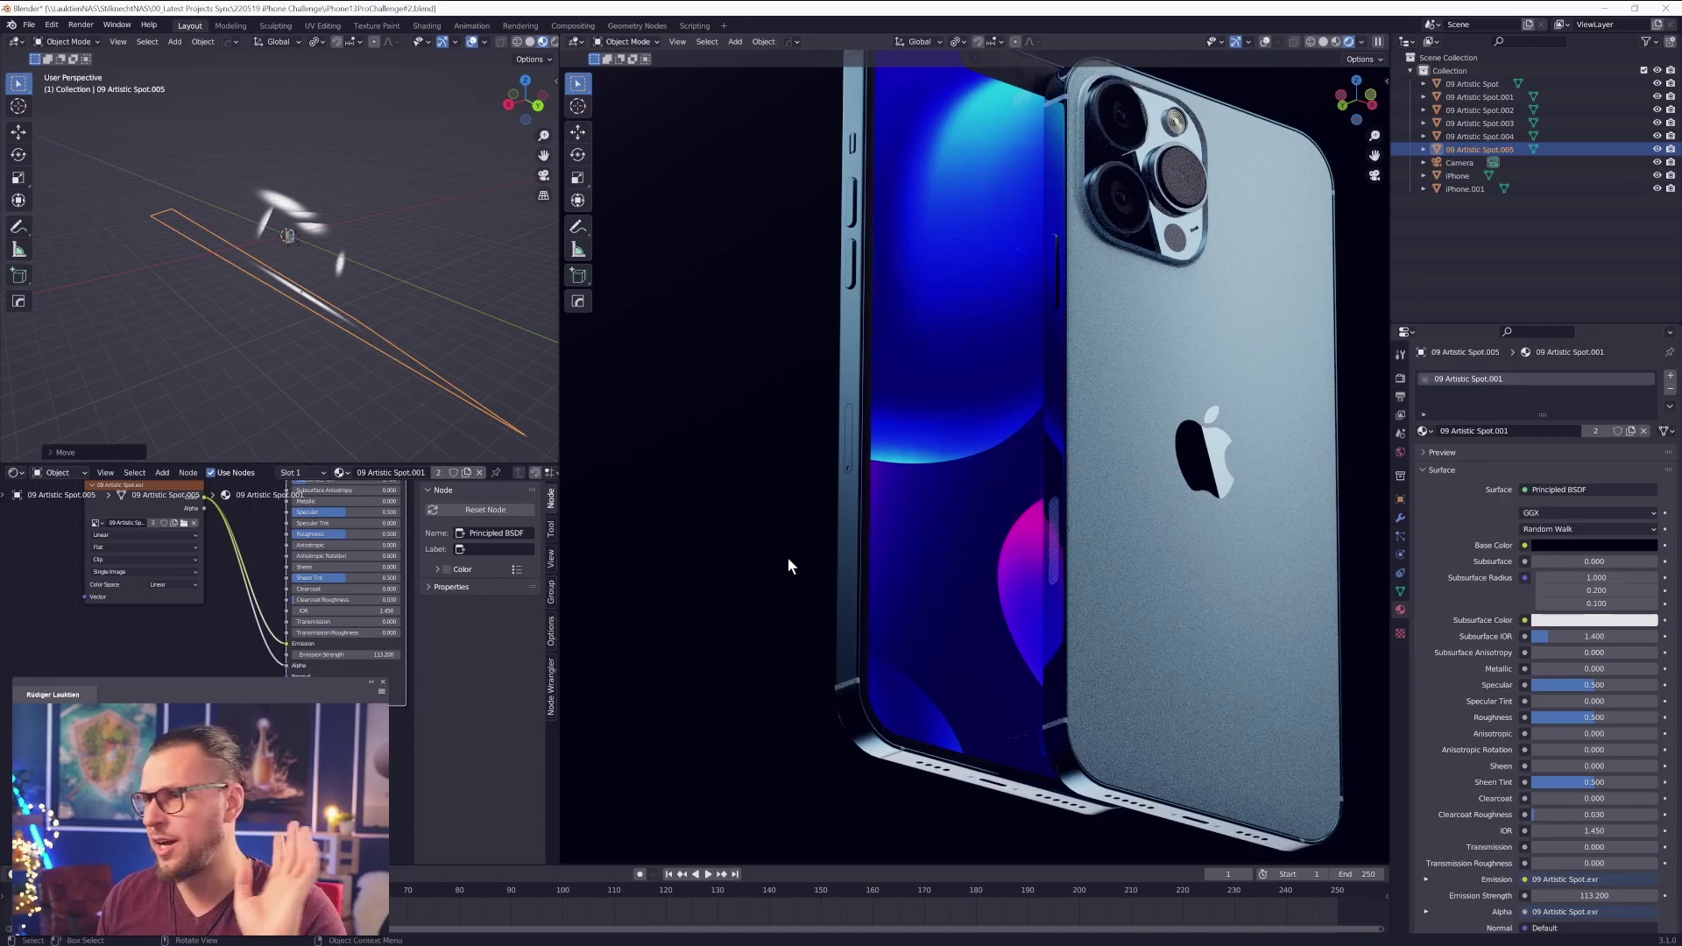
scroll(780, 456, "down", 3)
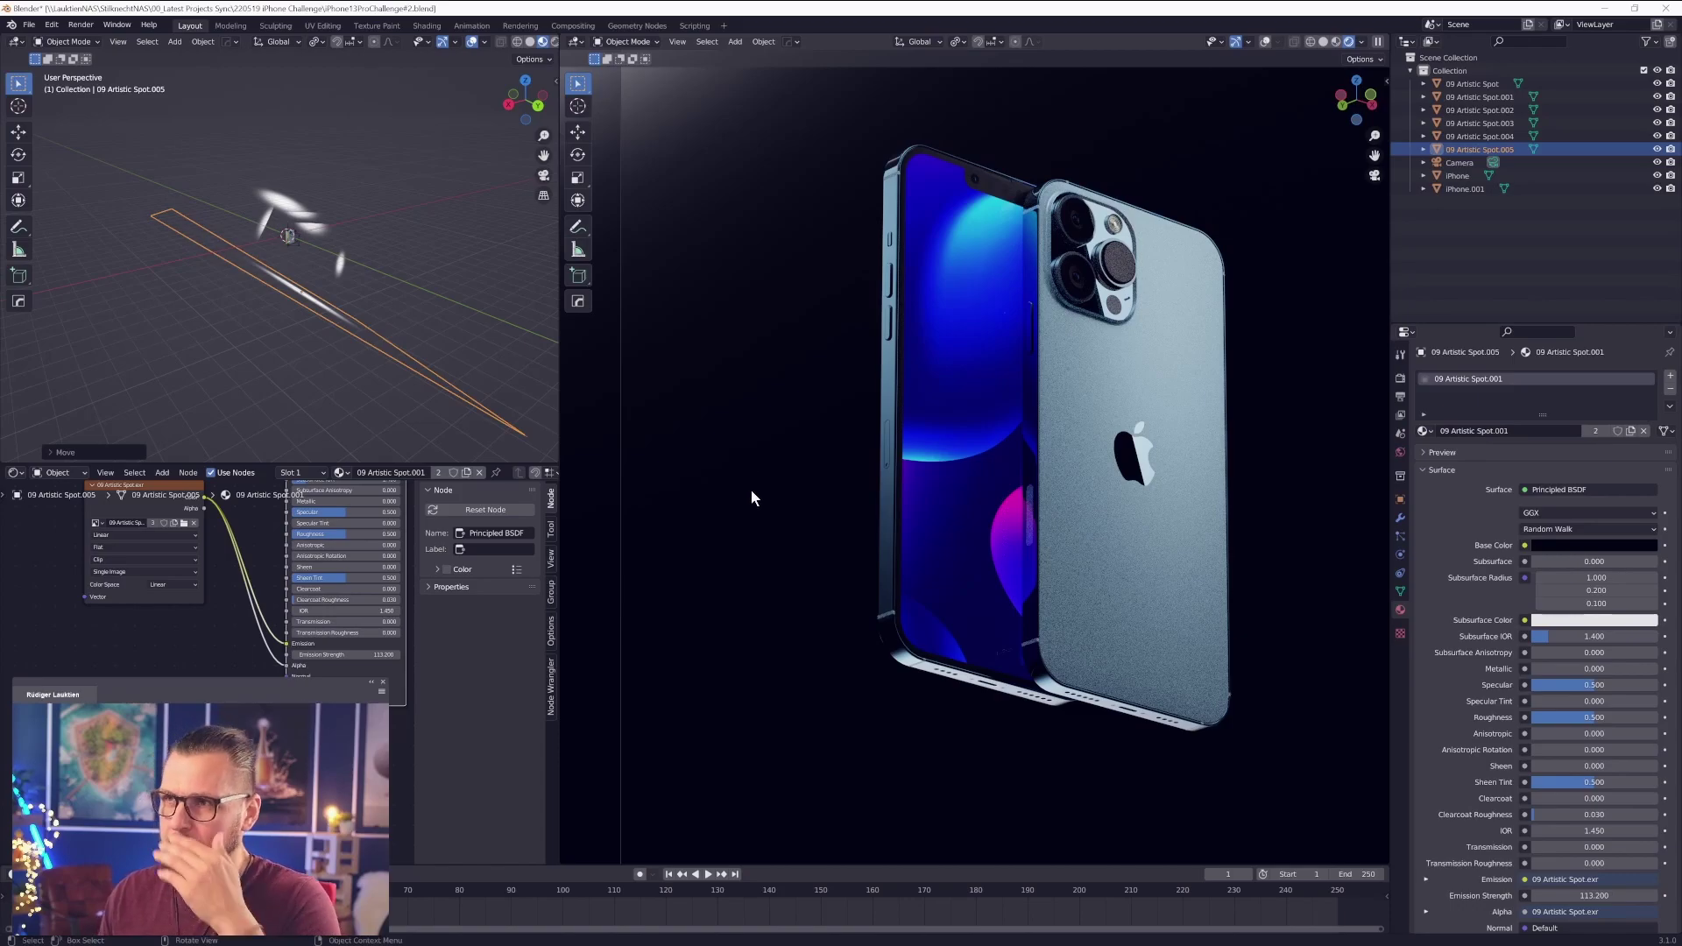
scroll(918, 370, "up", 6)
scroll(950, 350, "up", 5)
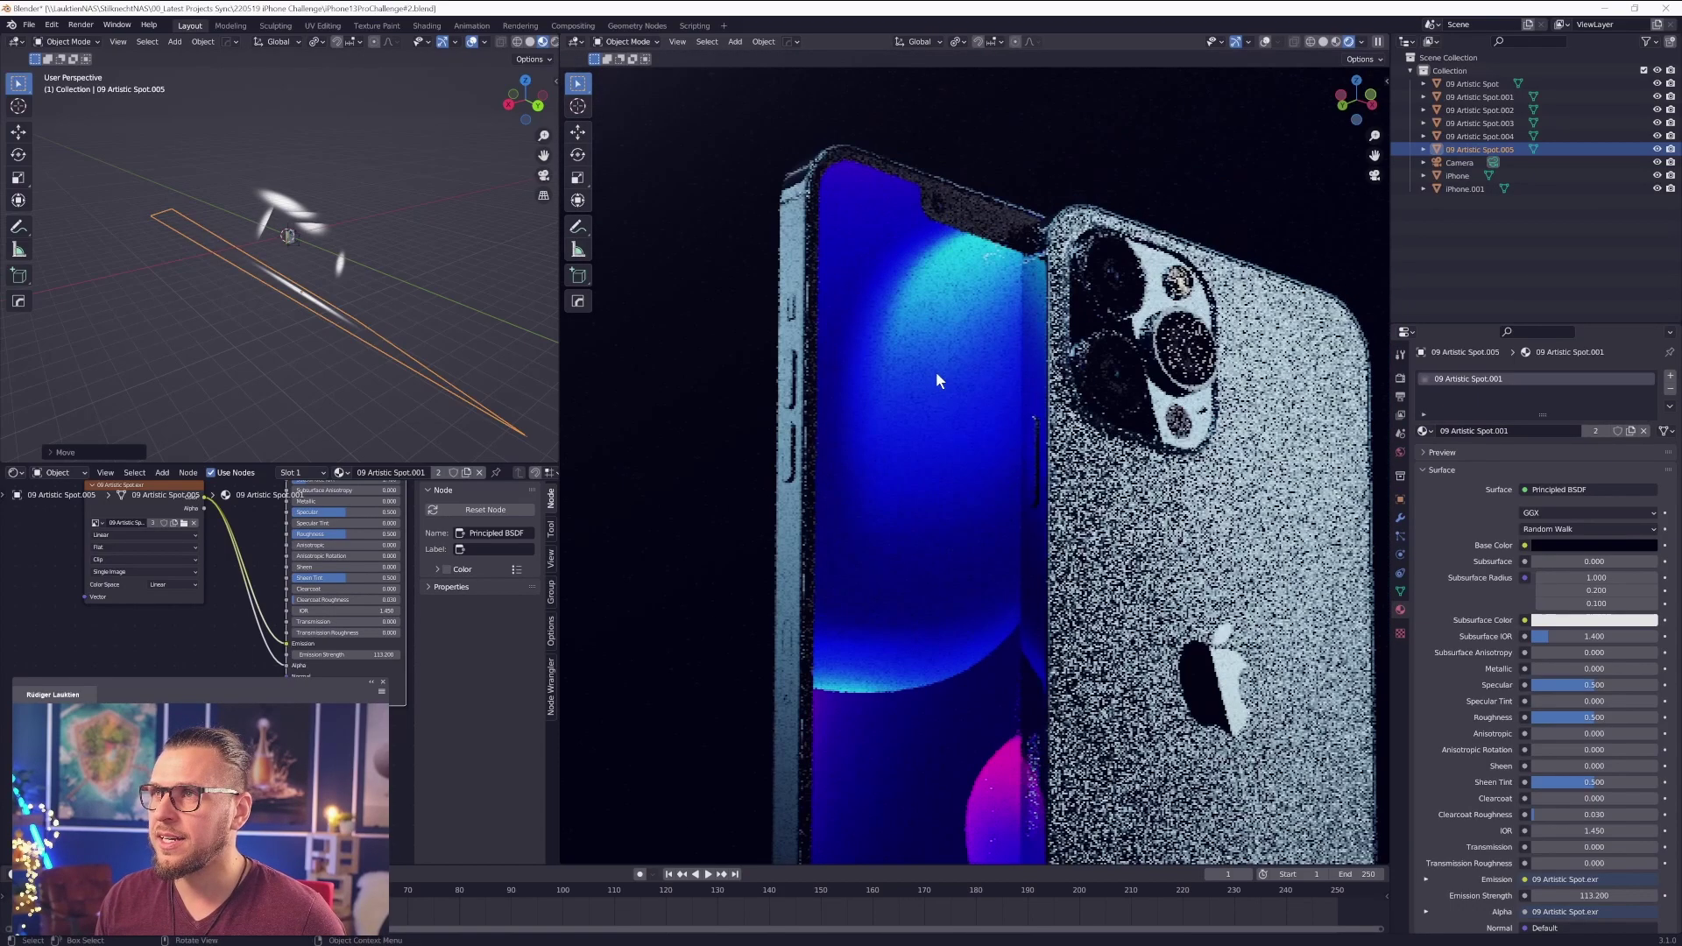
key("KP_0")
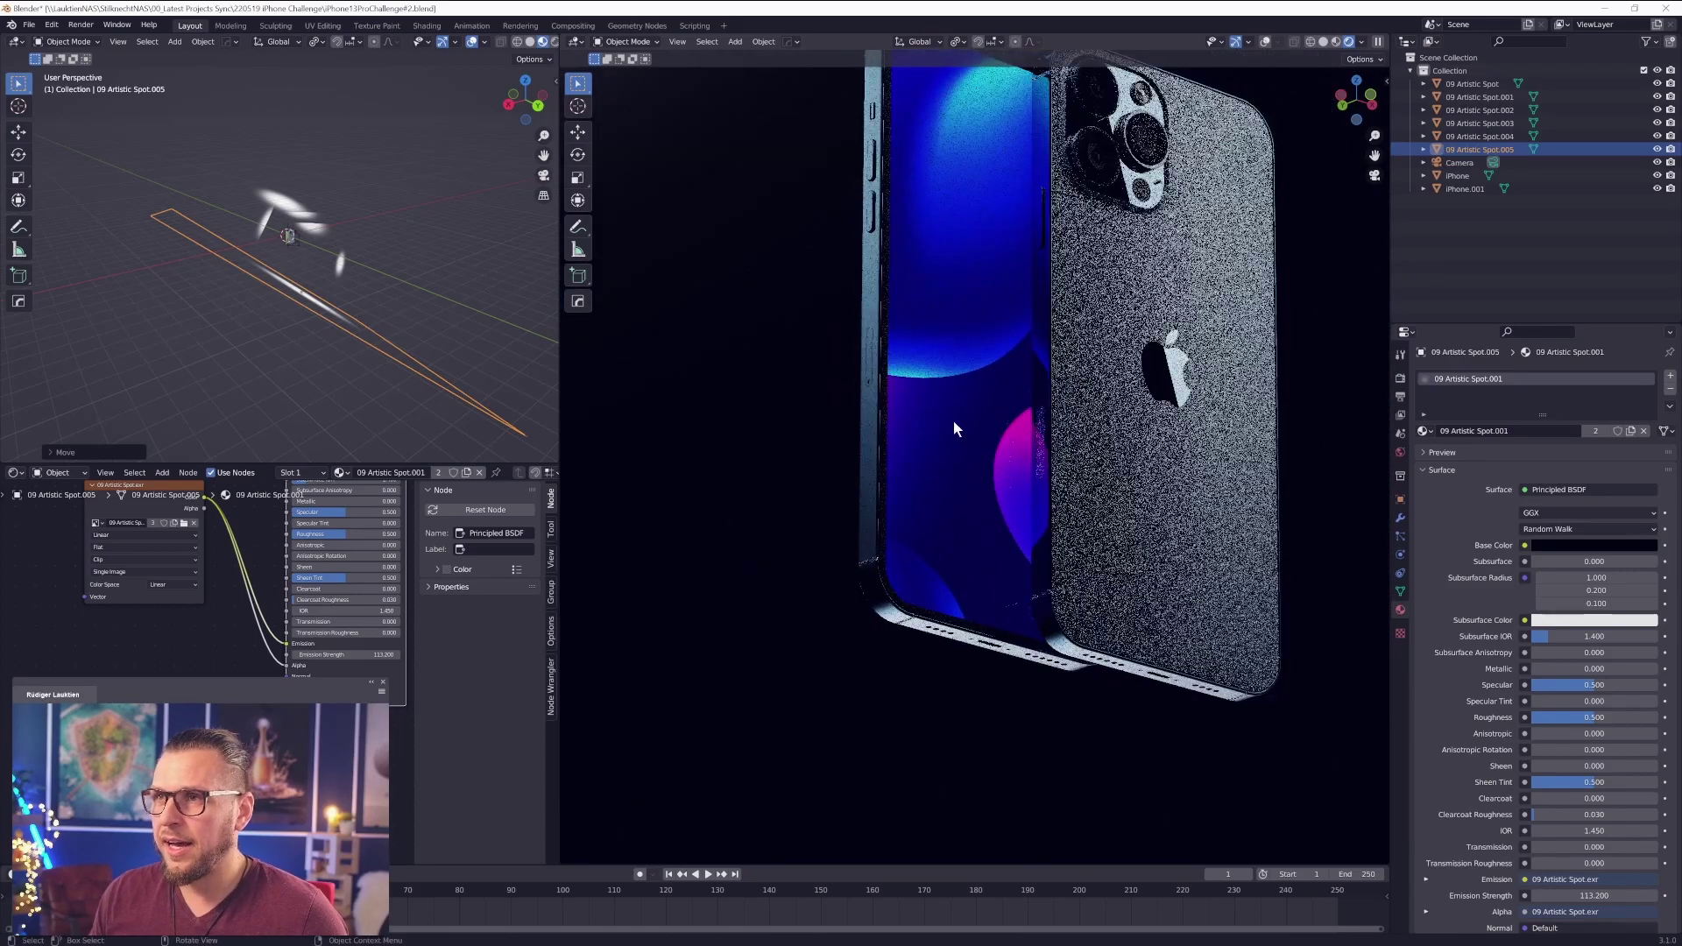
scroll(1109, 439, "up", 1)
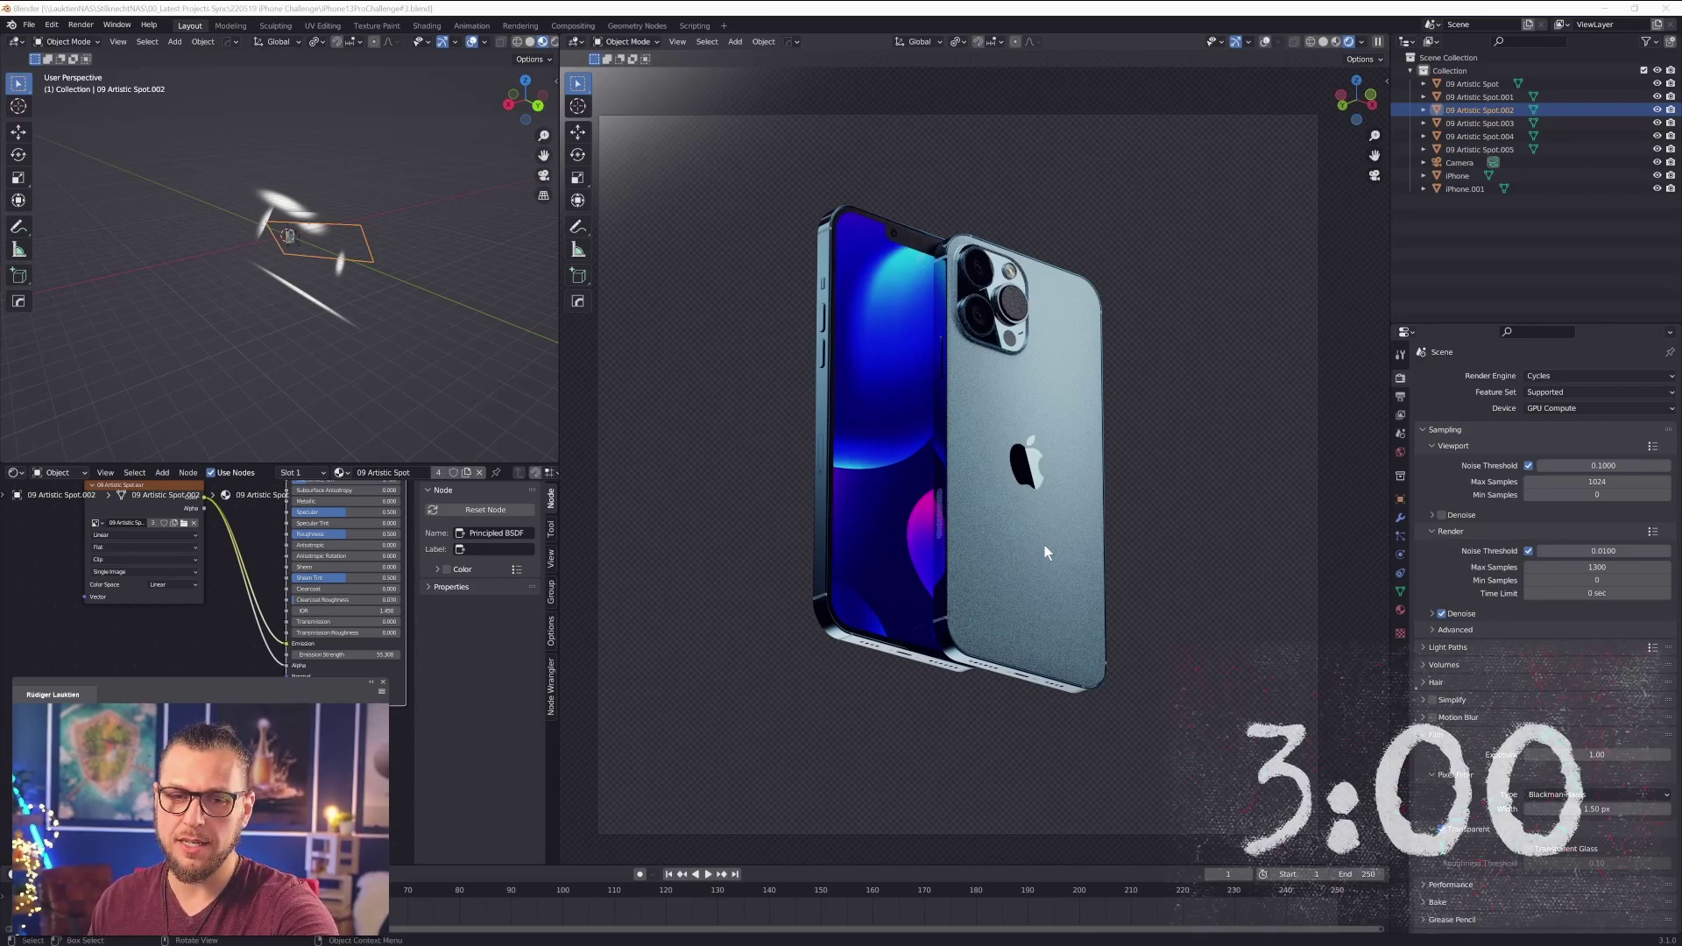
- Move the back-facing iPhone down along the Z axis so it sits lower than the front-facing one
left_click(1043, 510)
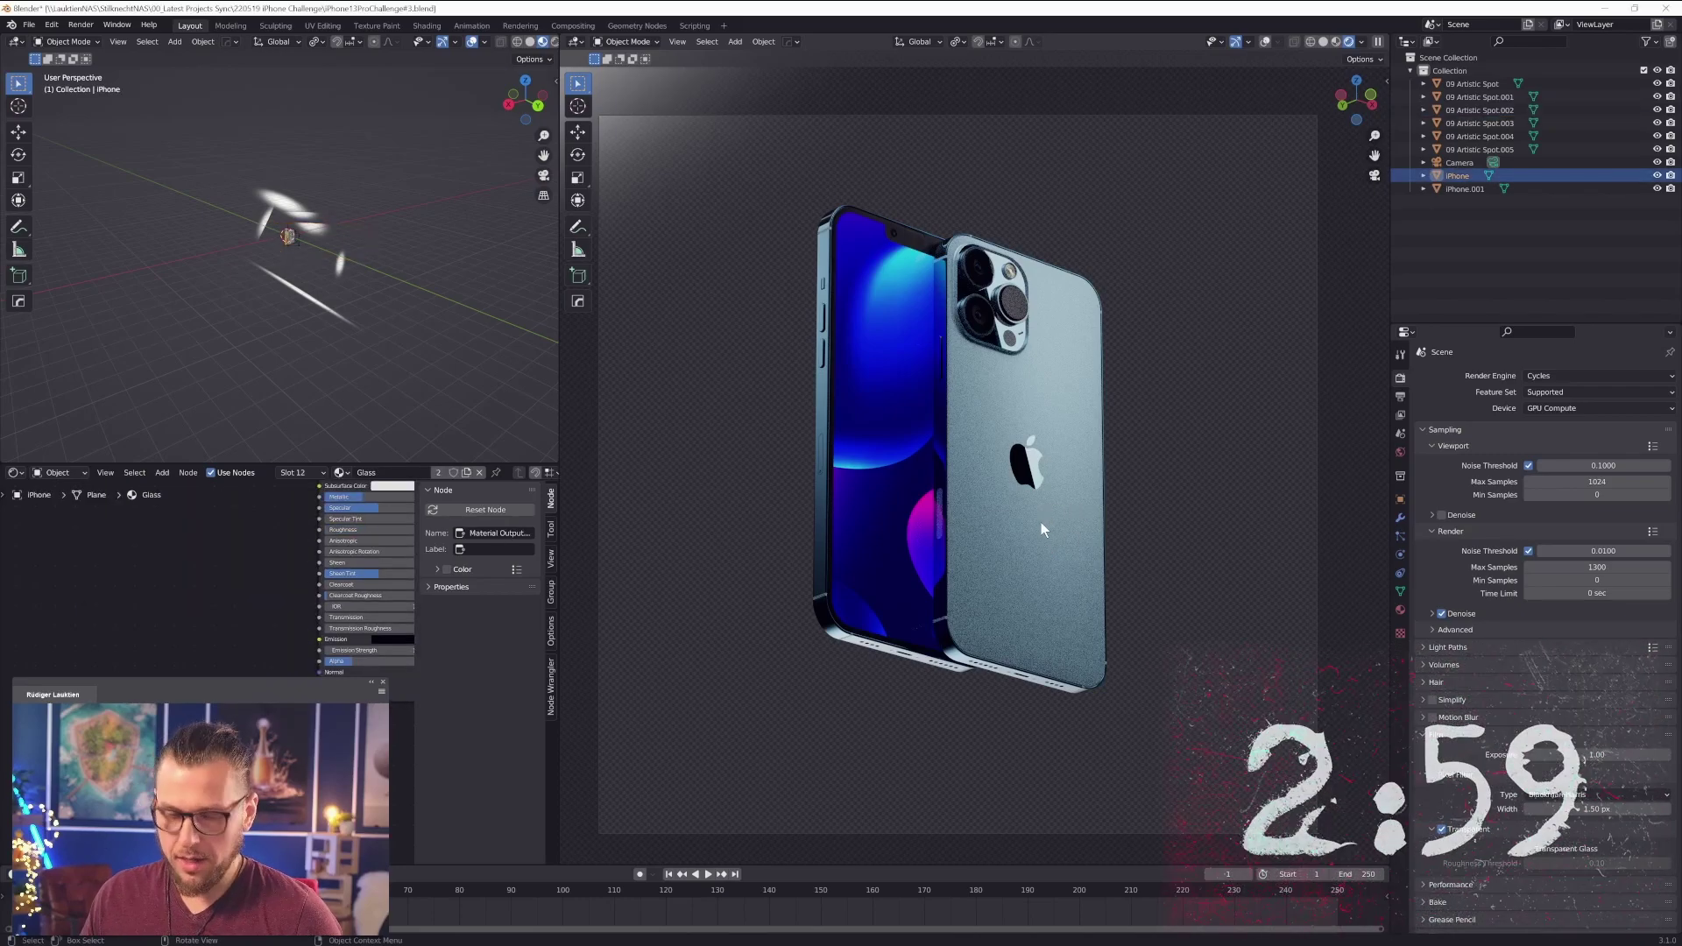
key("g")
key("z")
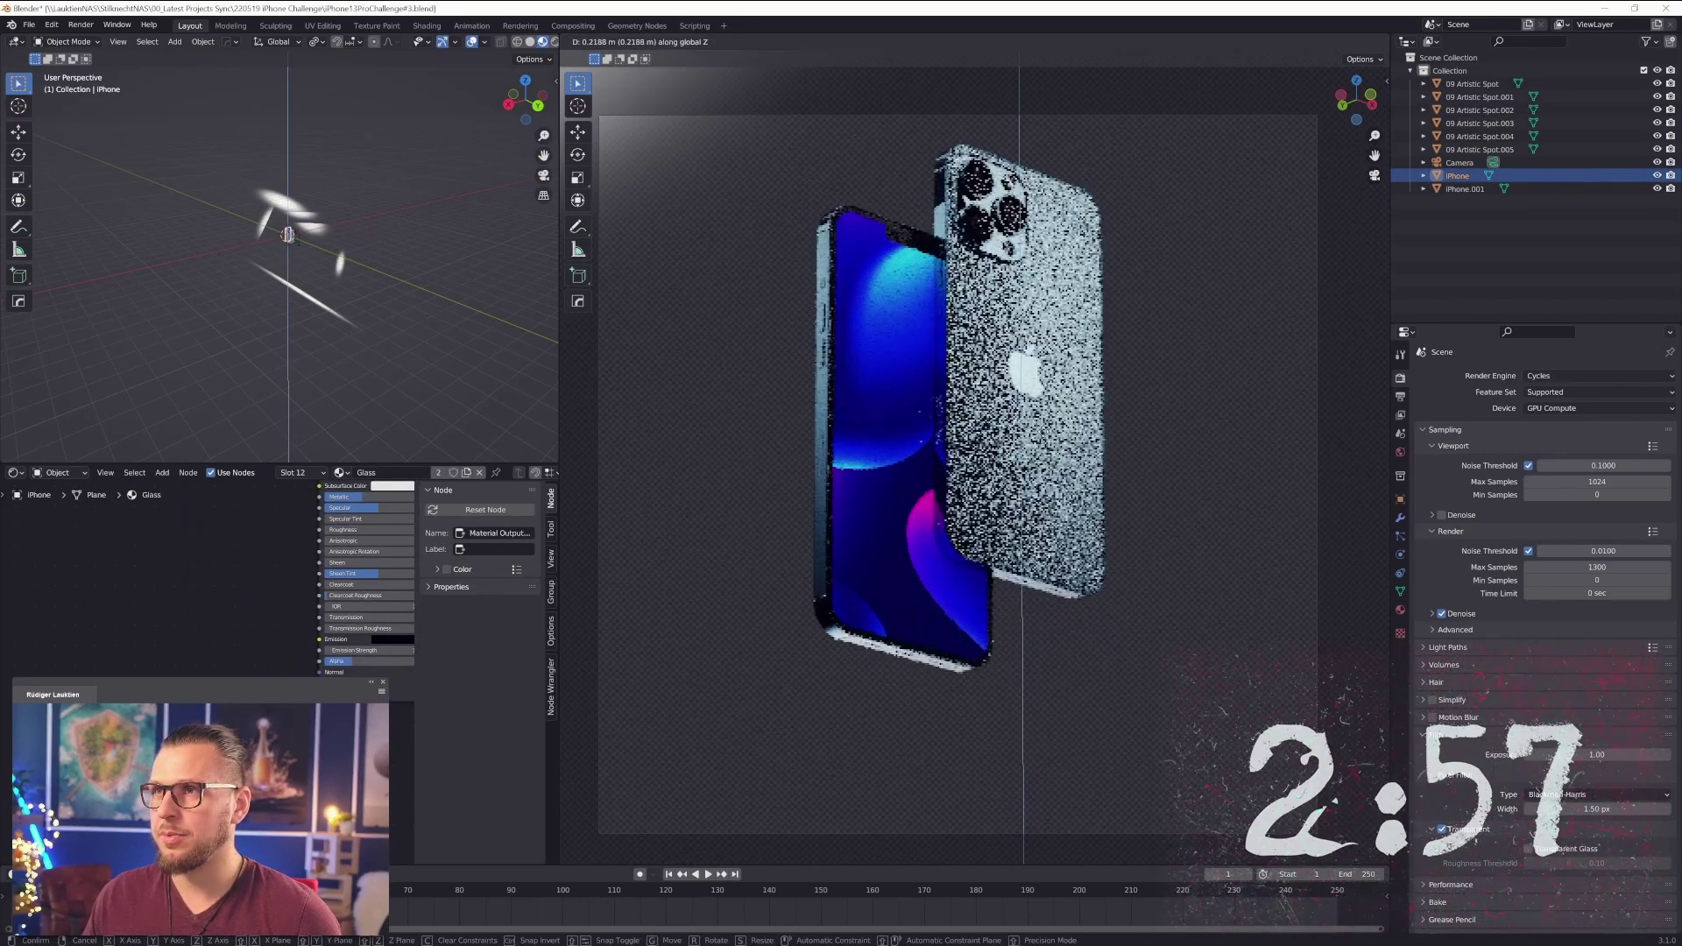
left_click(1023, 583)
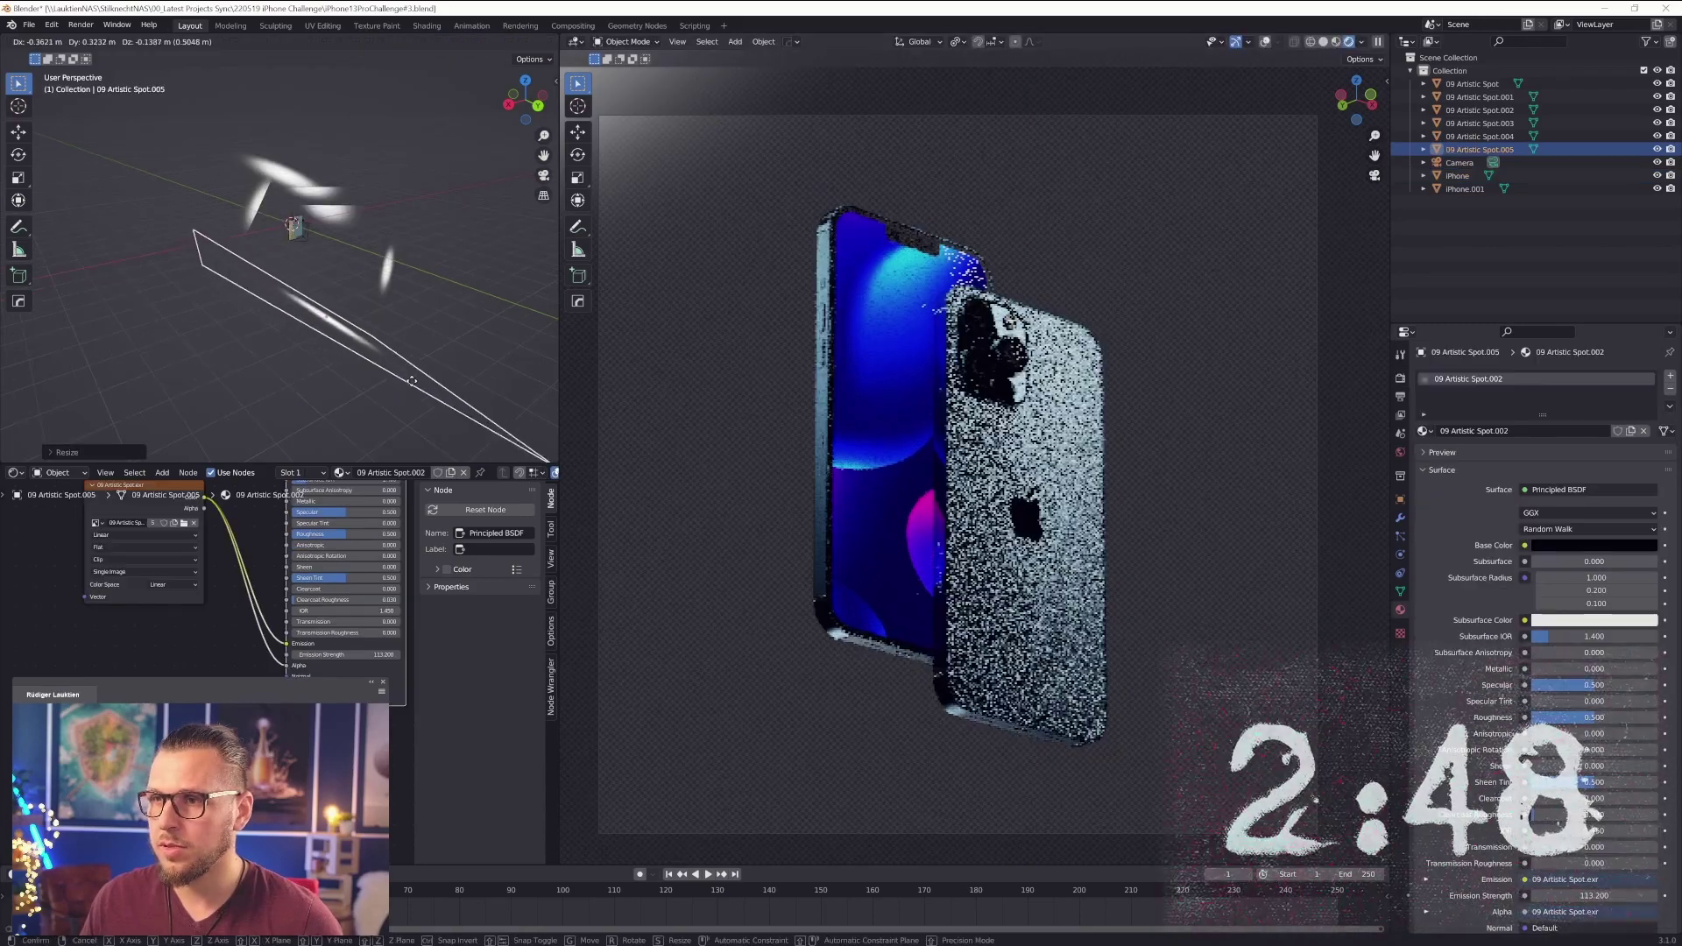
- Reposition the lower spot plane and duplicate it toward the camera side of the phones
left_click(405, 378)
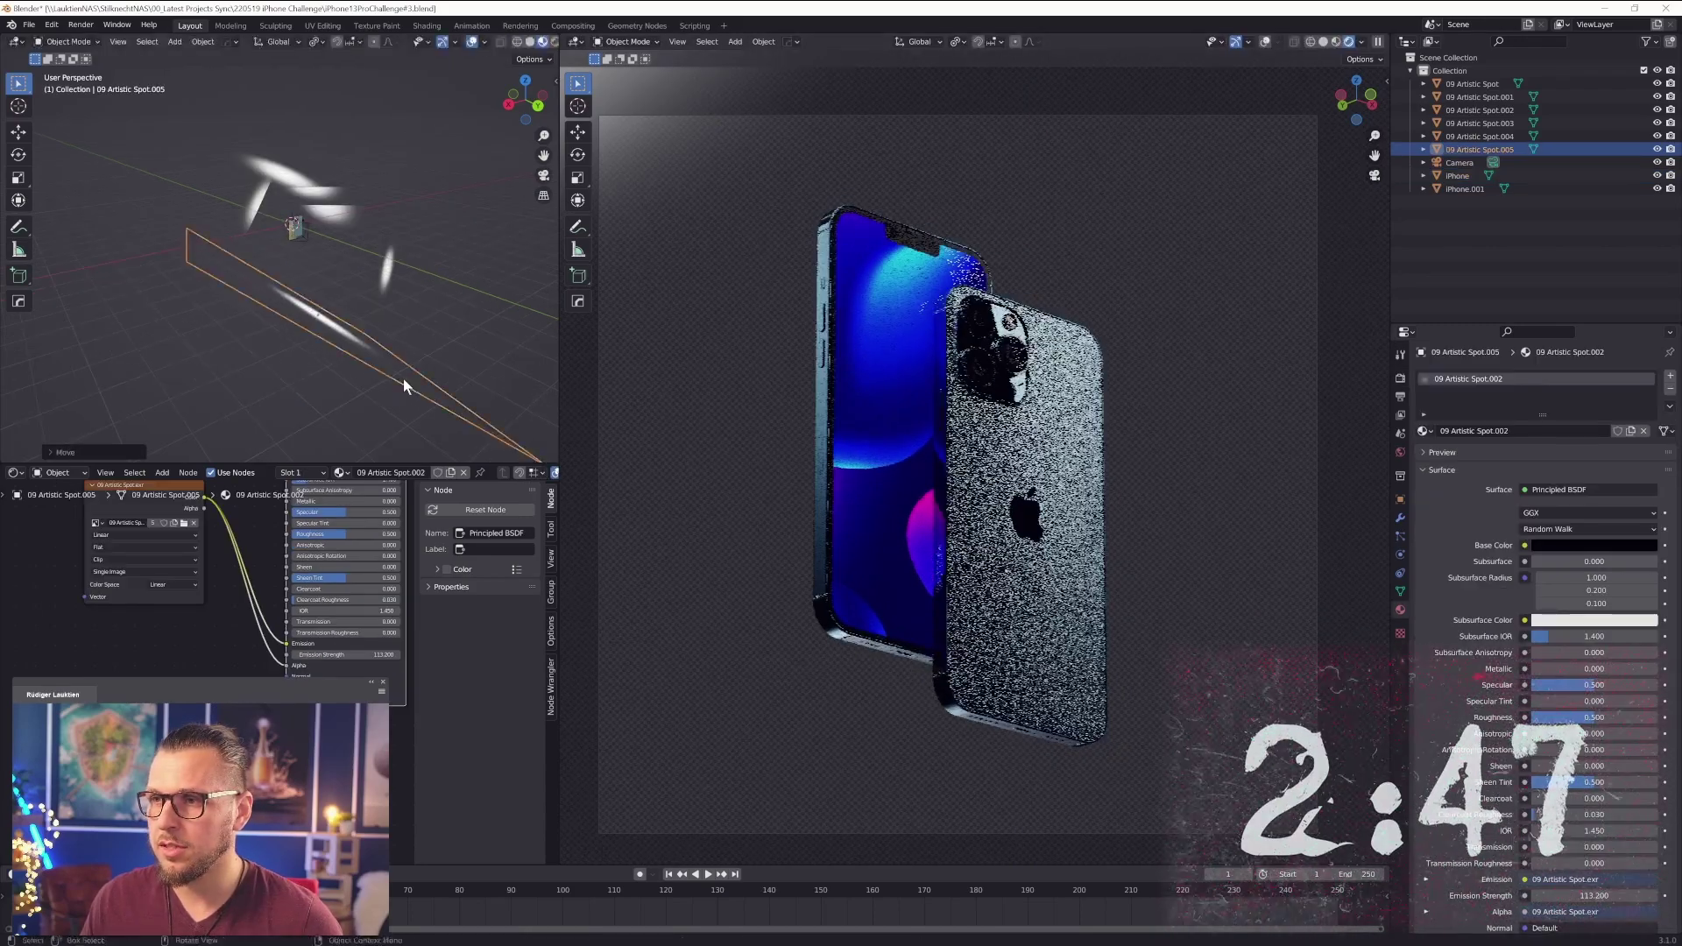
middle_click_drag(377, 370, 453, 334)
key("shift+d")
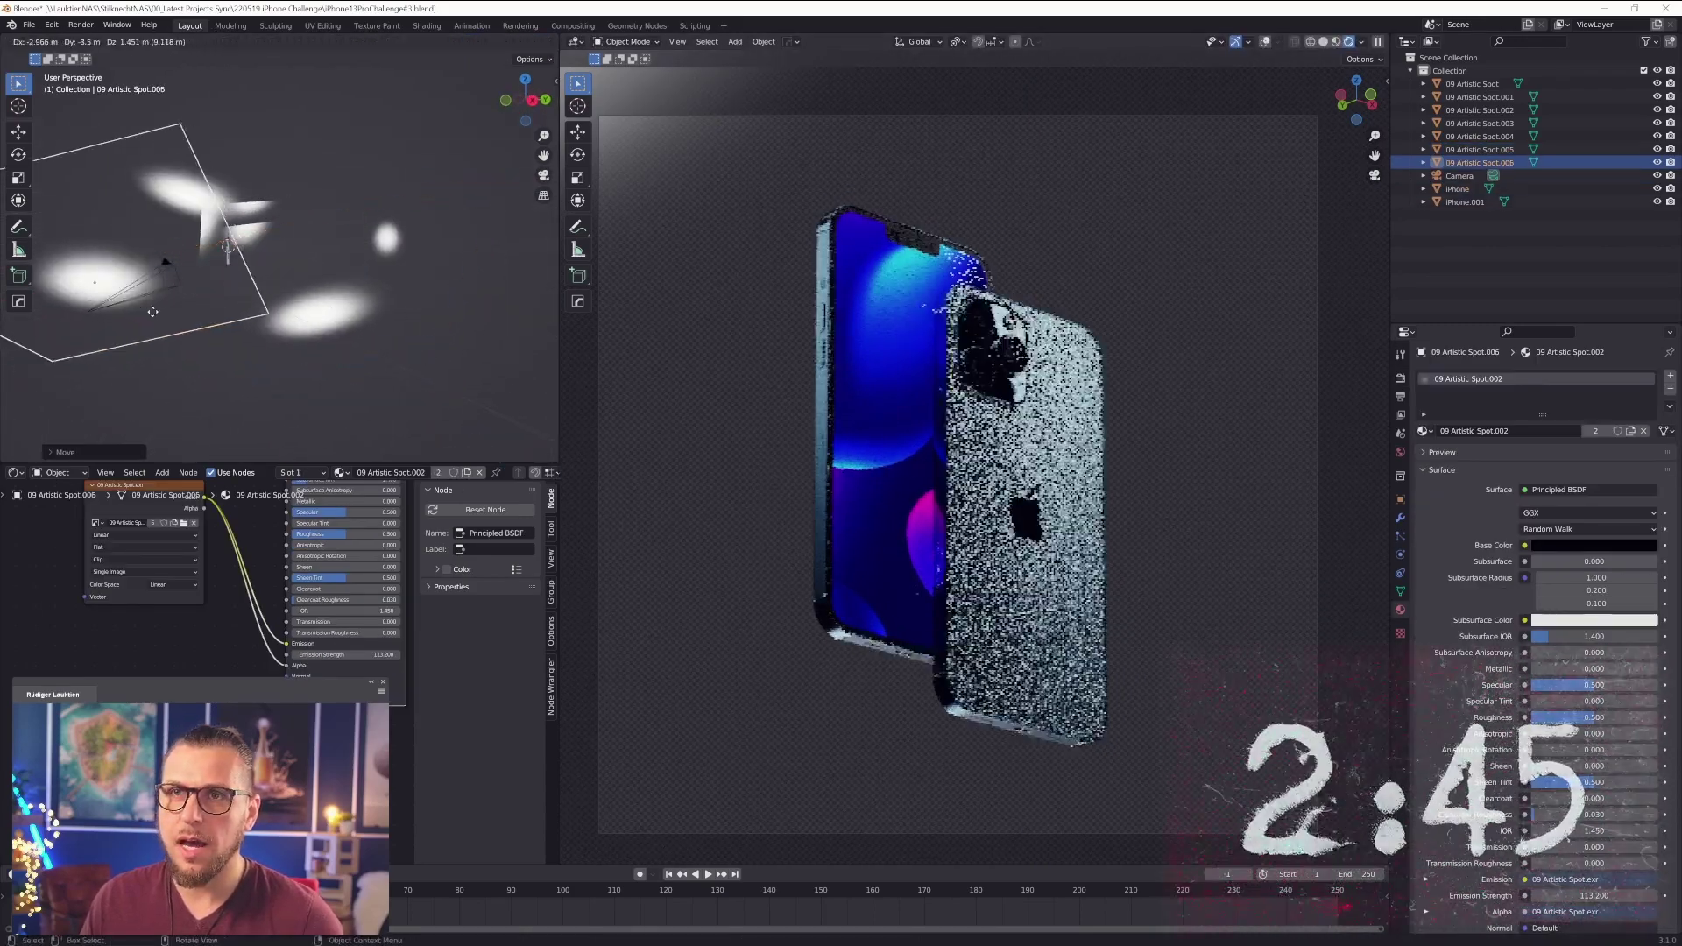
left_click(183, 303)
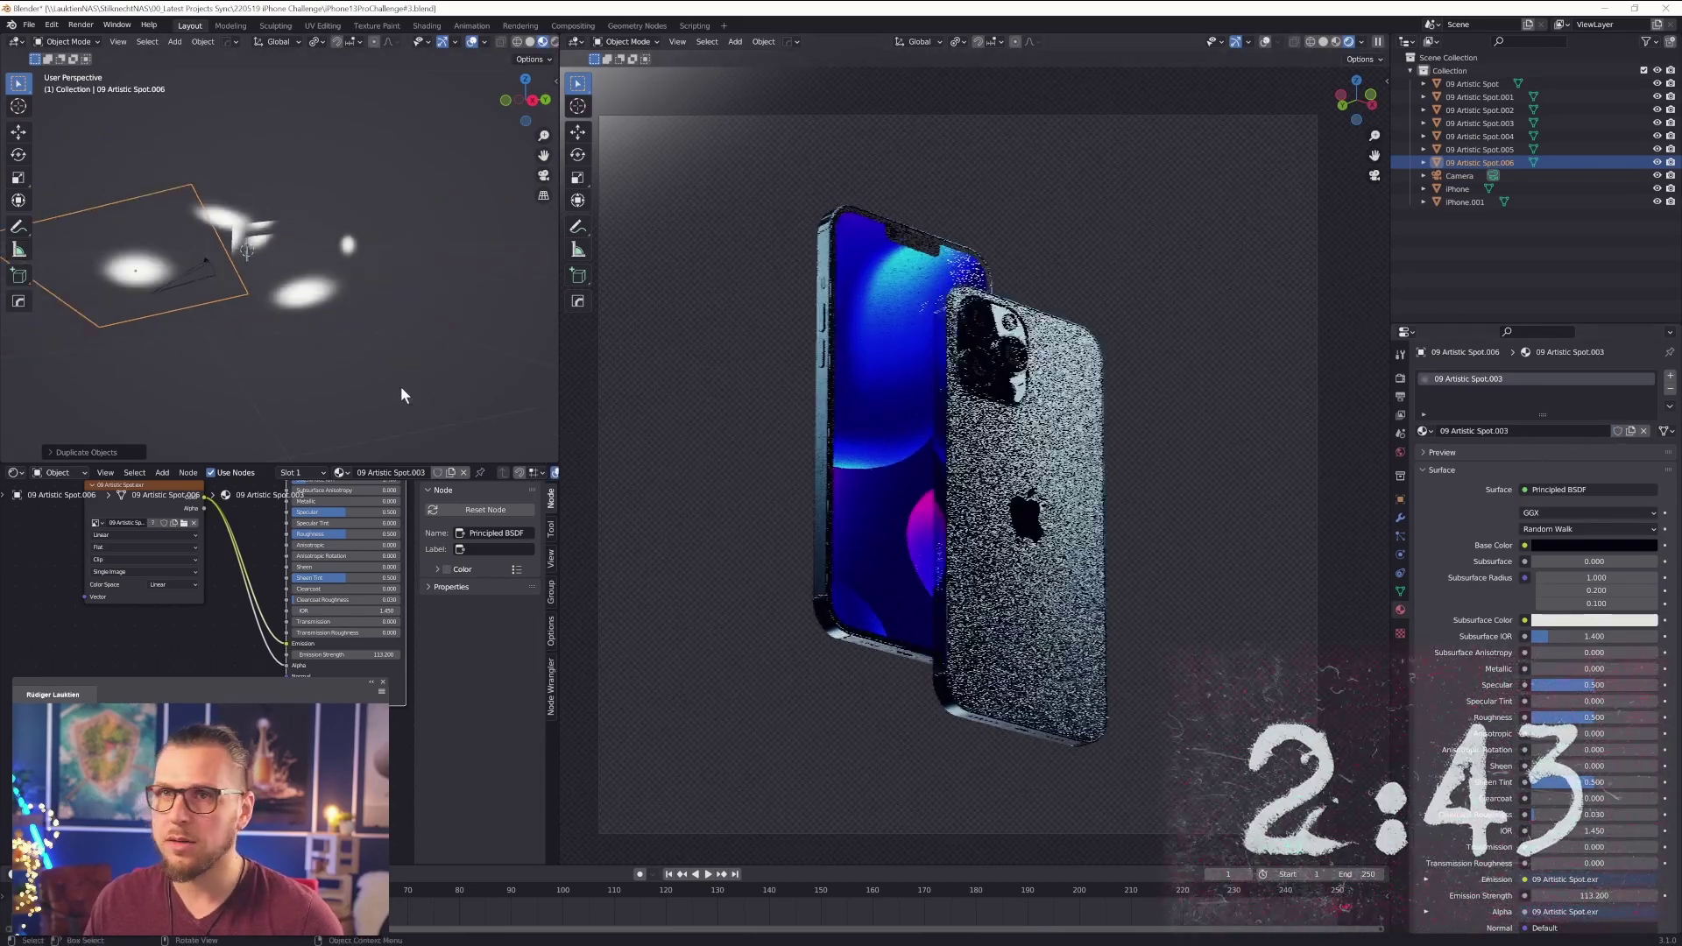
- Move the duplicated spot plane behind the phones as a background glow and scale it down
key("g")
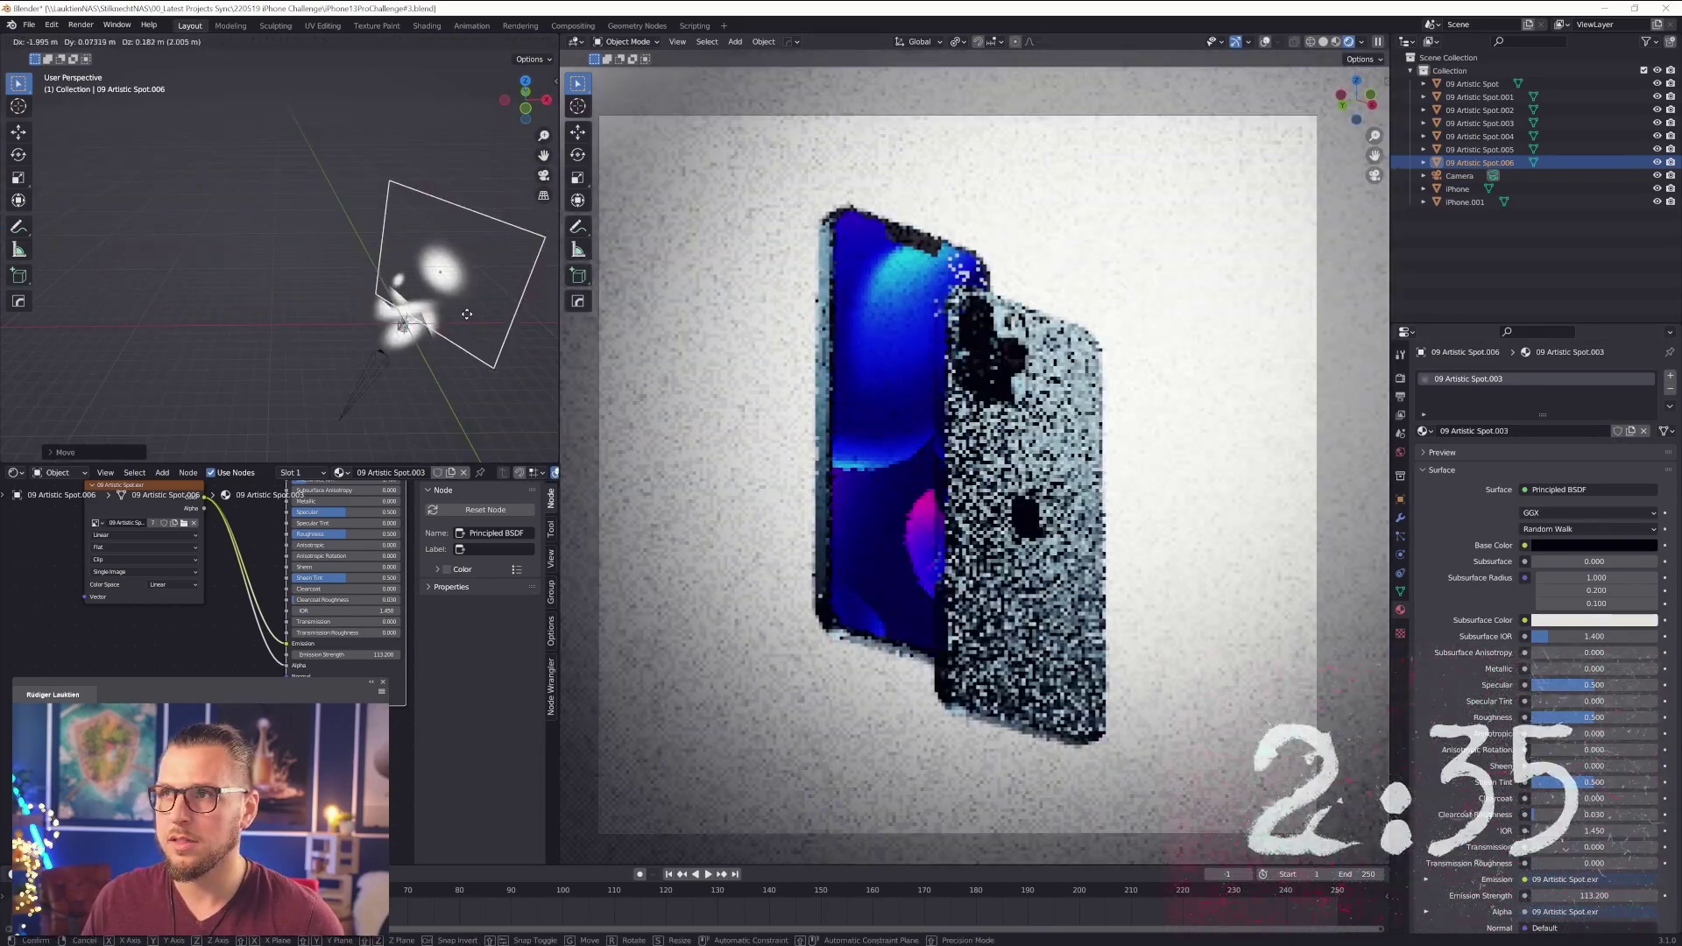
left_click(467, 313)
key("r")
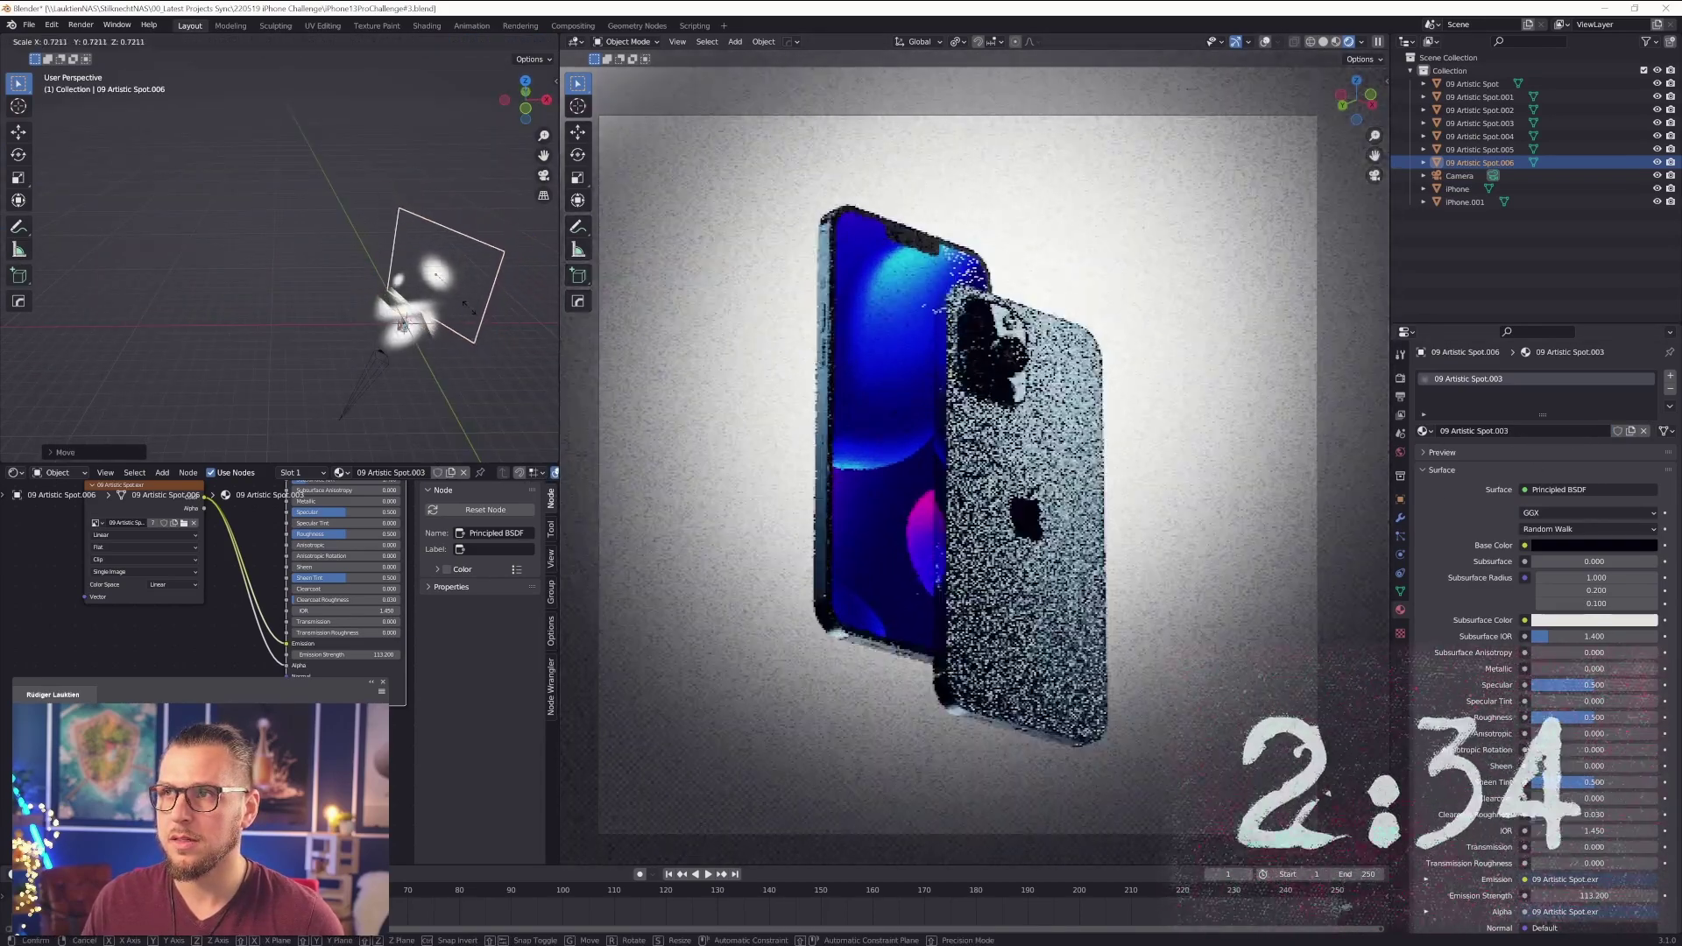
left_click(480, 316)
key("r")
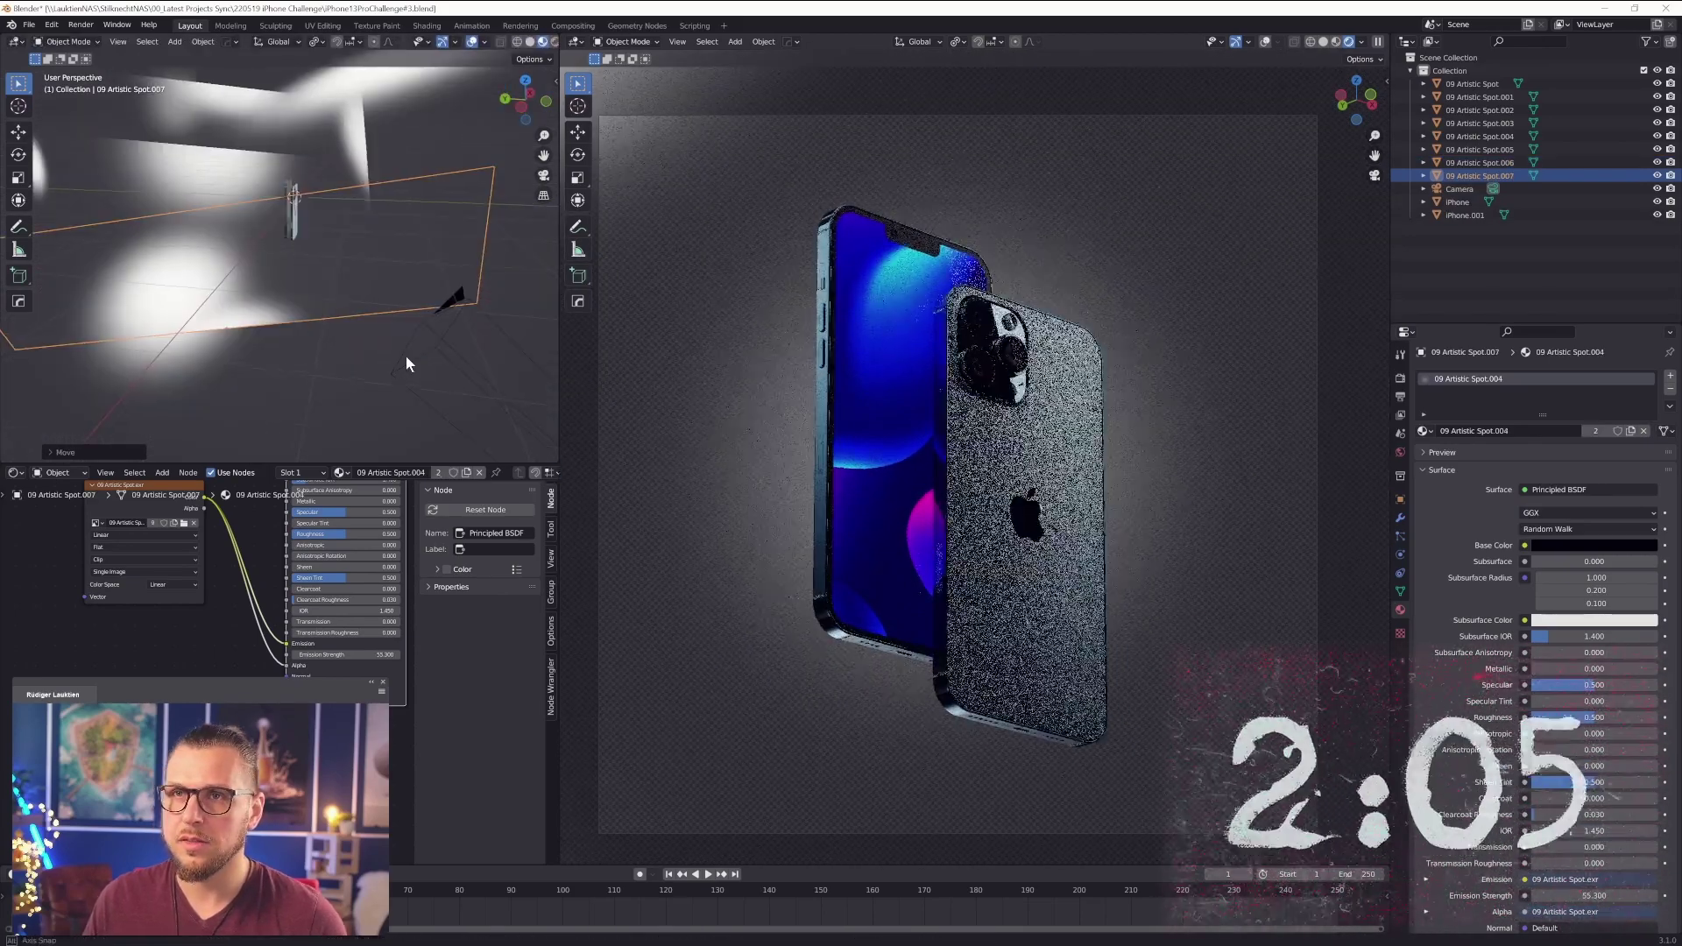
- Rotate the newest spot plane beside the phones and scale it along the X axis
key("r")
left_click(386, 375)
mouse_move(385, 375)
middle_mouse_down()
mouse_move(324, 372)
mouse_move(380, 362)
middle_mouse_up()
key("s")
key("x")
left_click(526, 206)
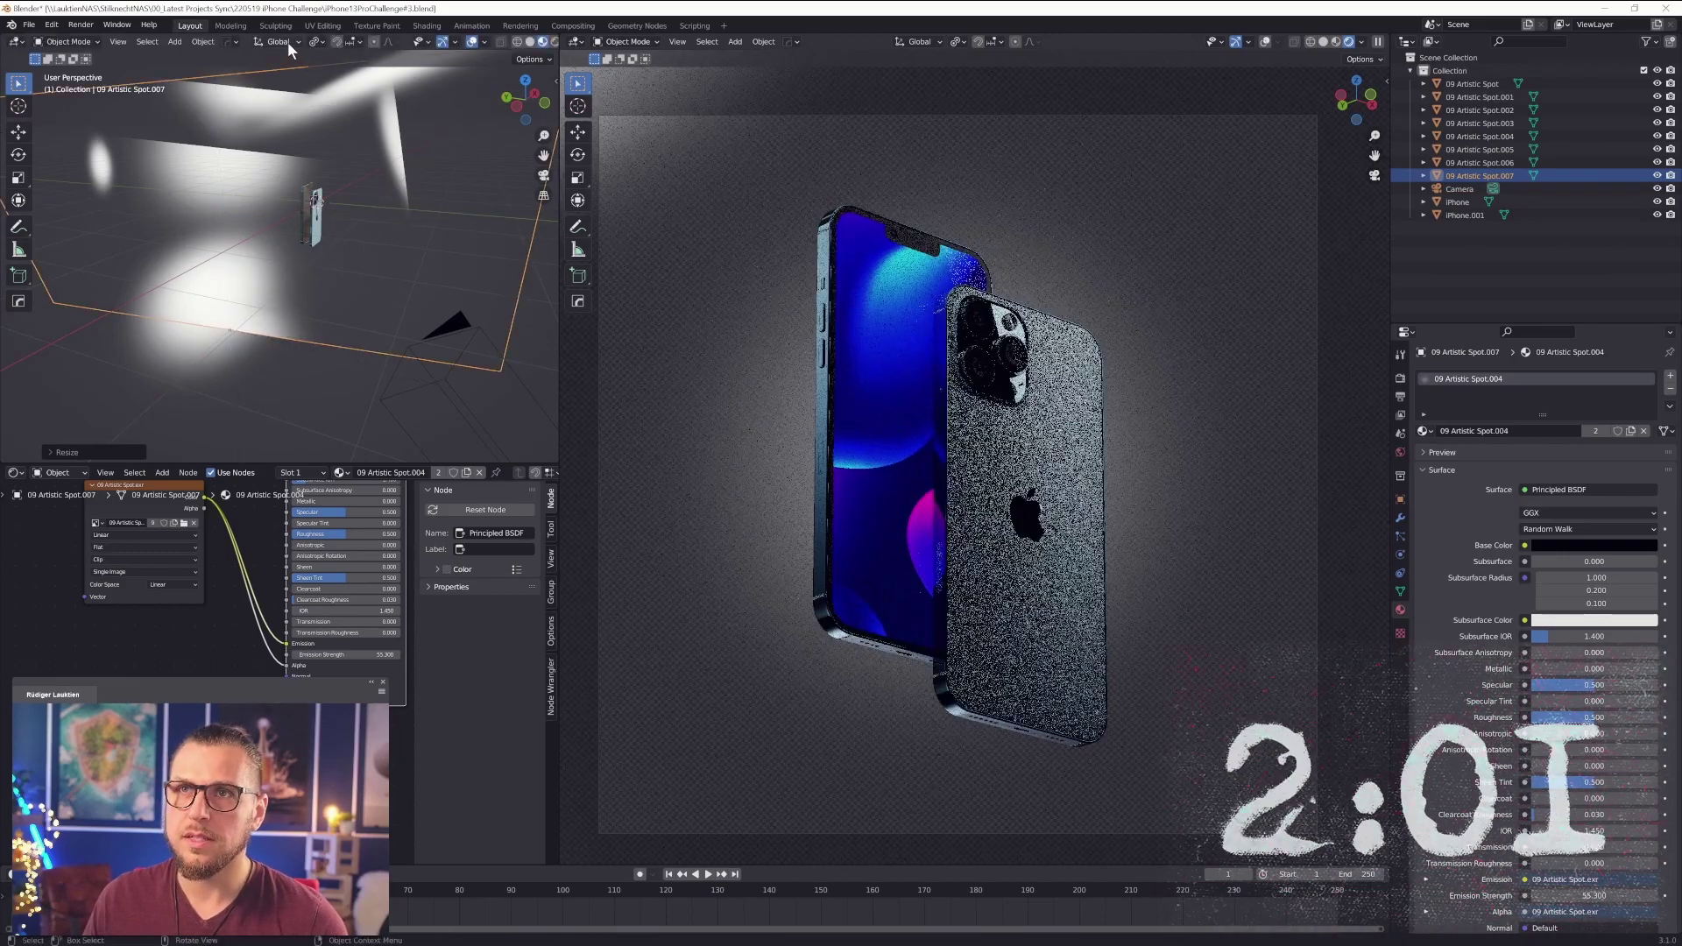
- Switch the transform orientation to Normal and reposition the newest spot plane below and beside the phones
left_click(280, 41)
left_click(263, 109)
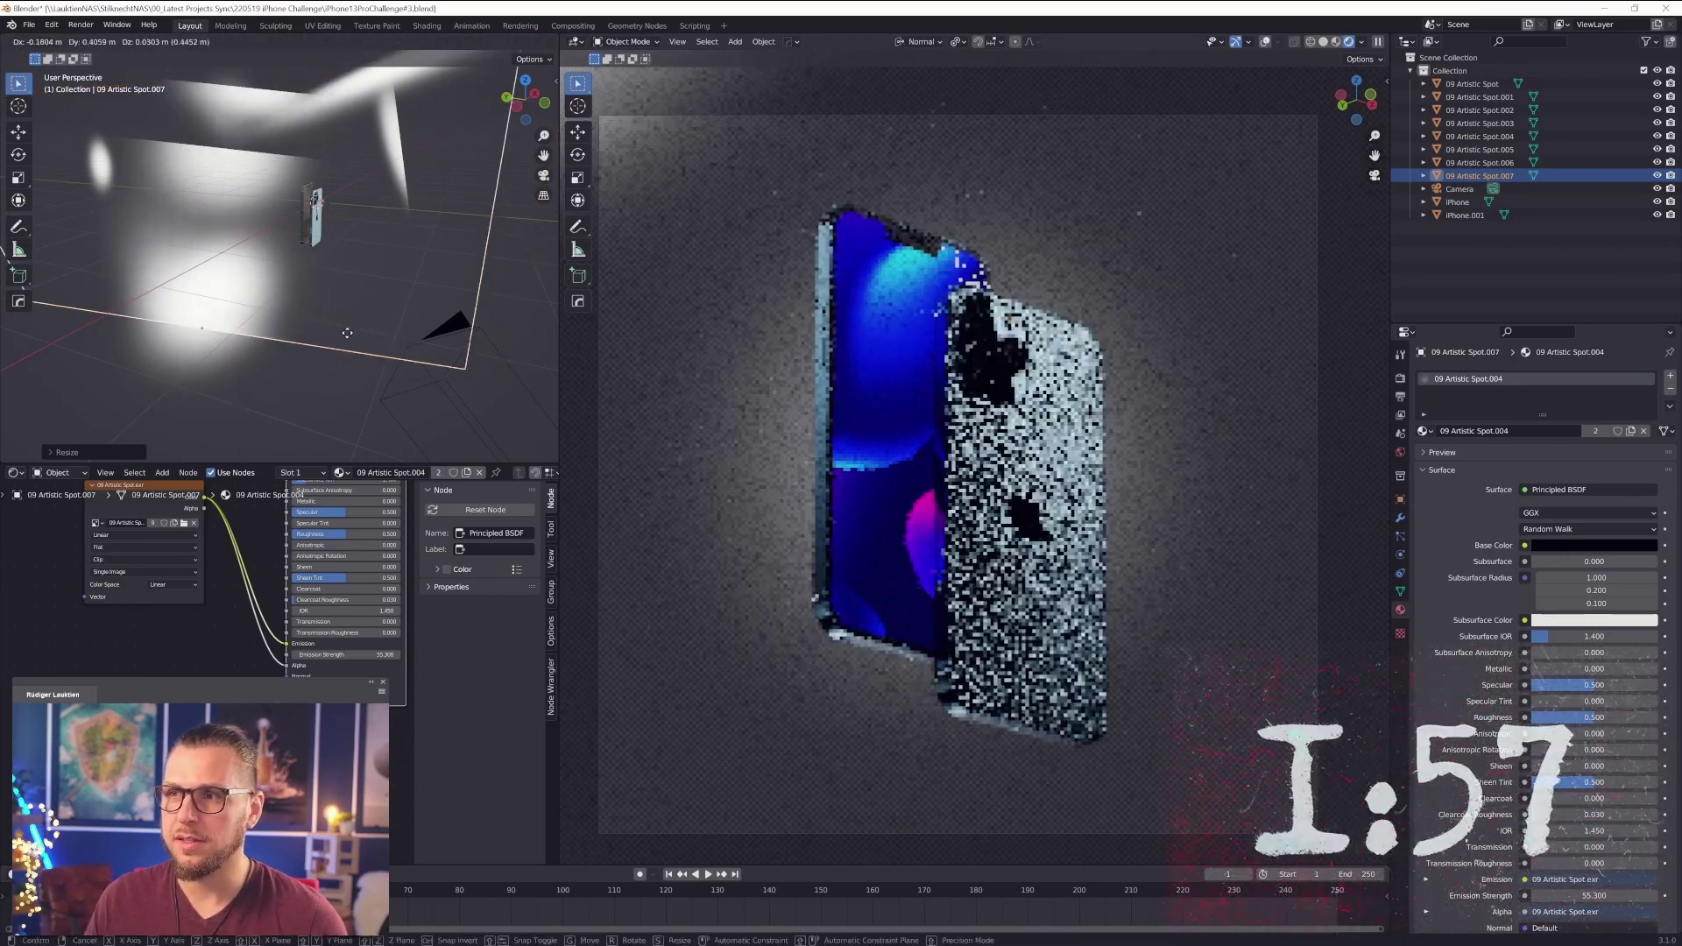
left_click(322, 336)
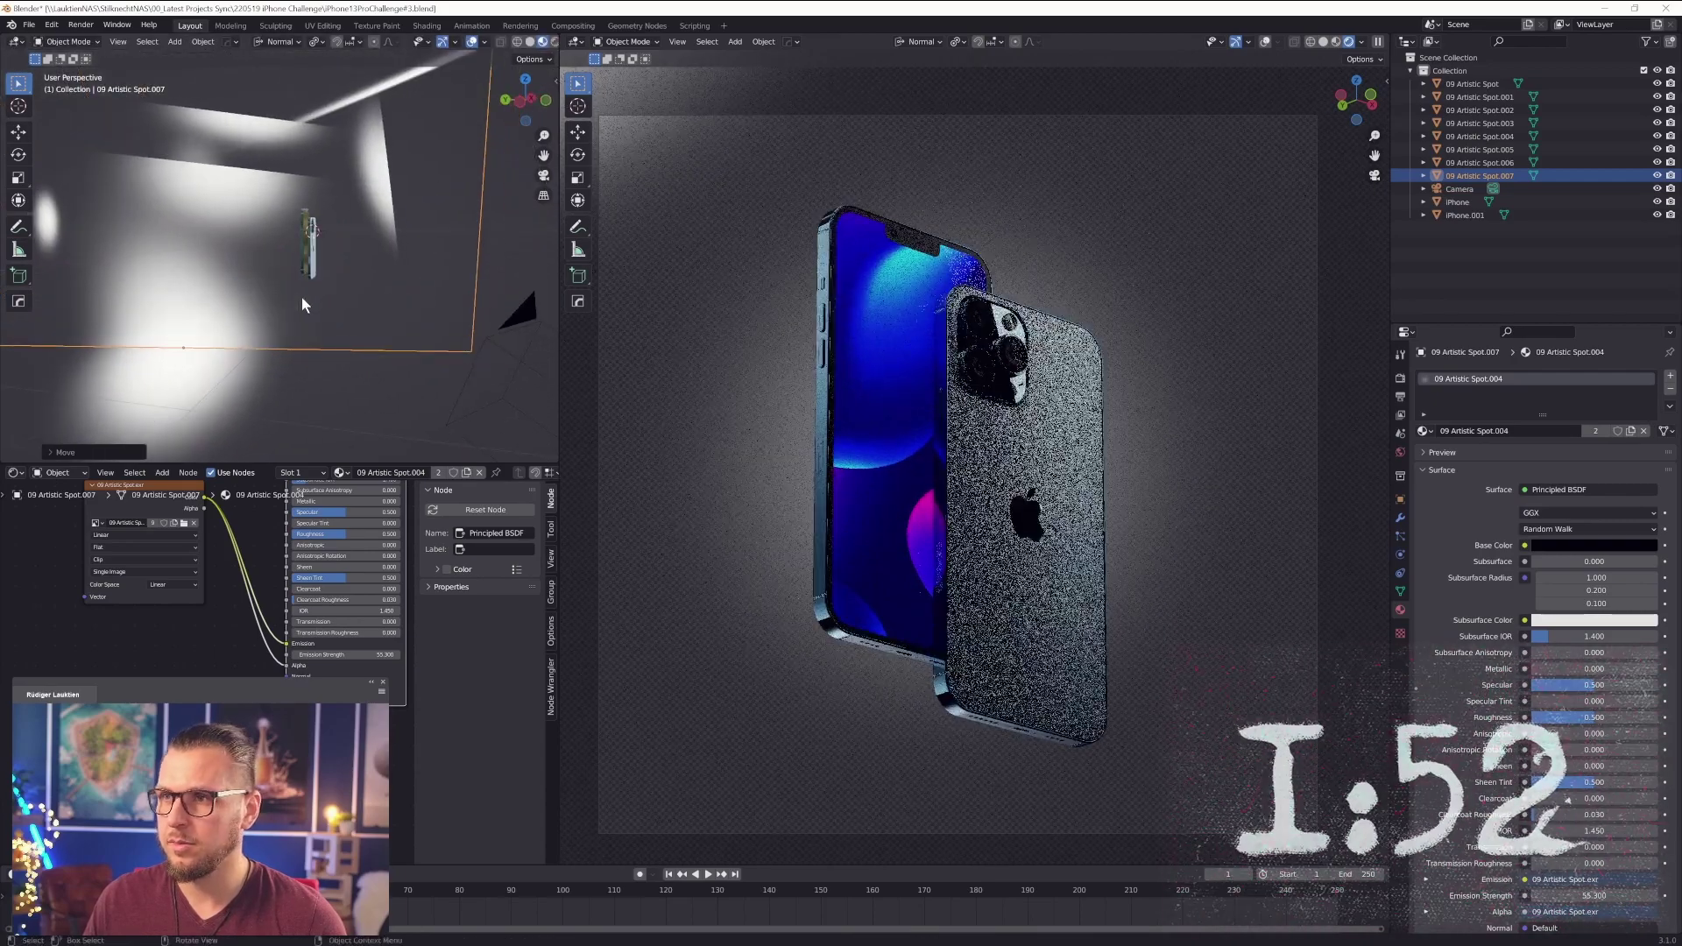
key("g")
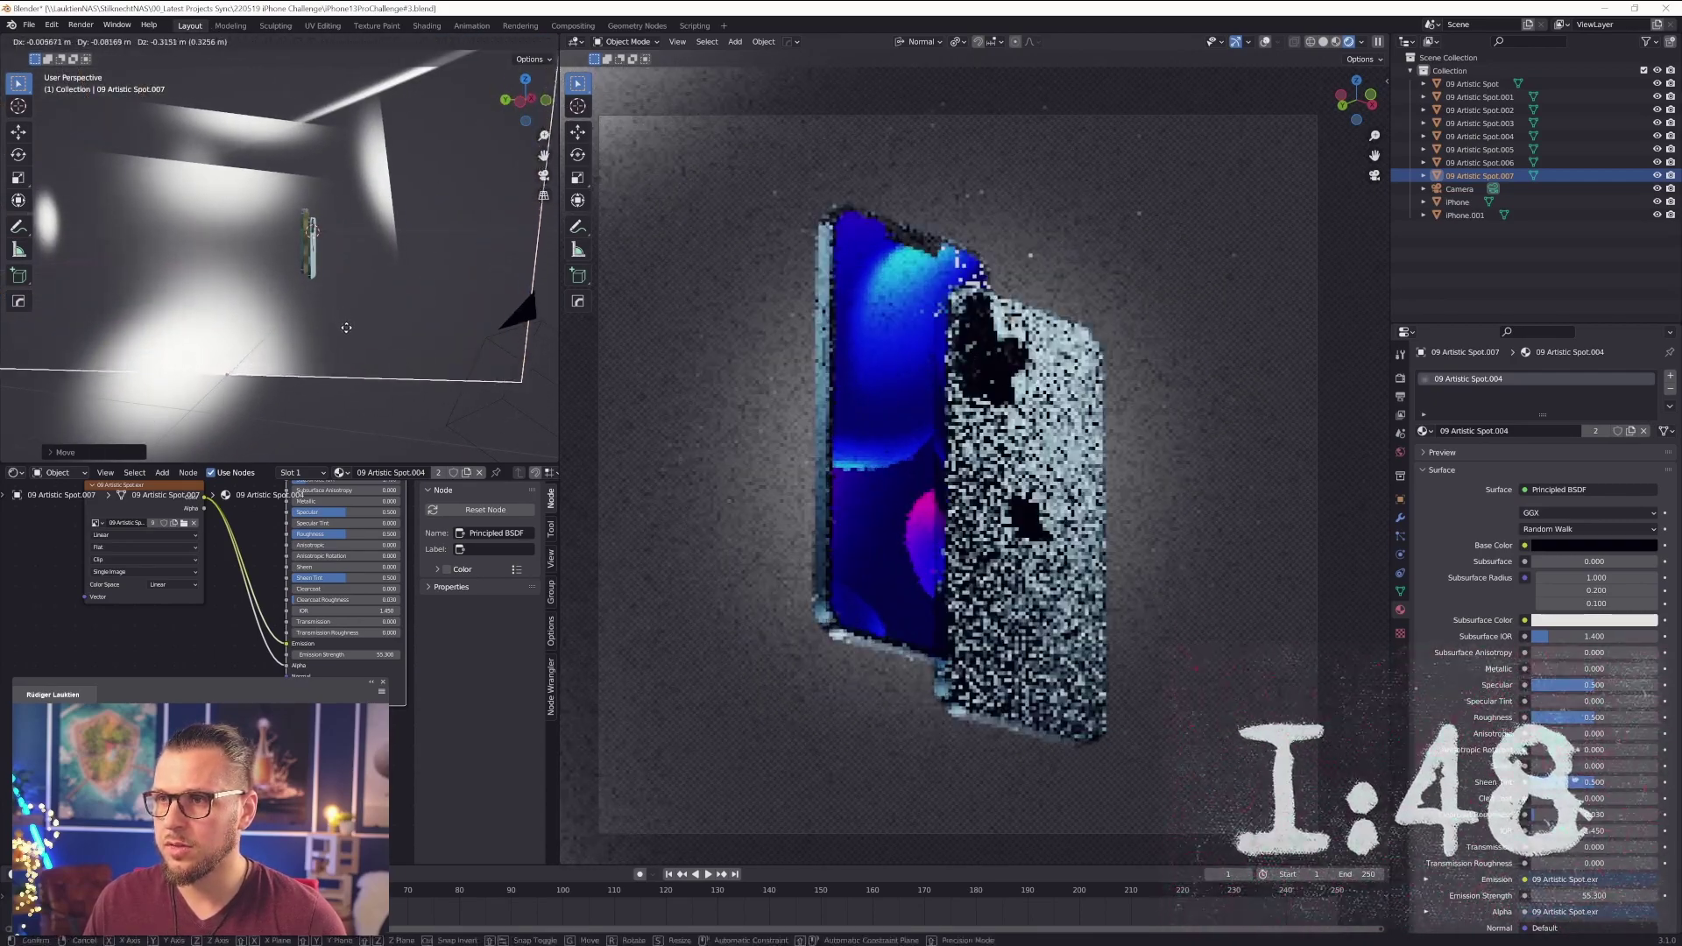
left_click(267, 331)
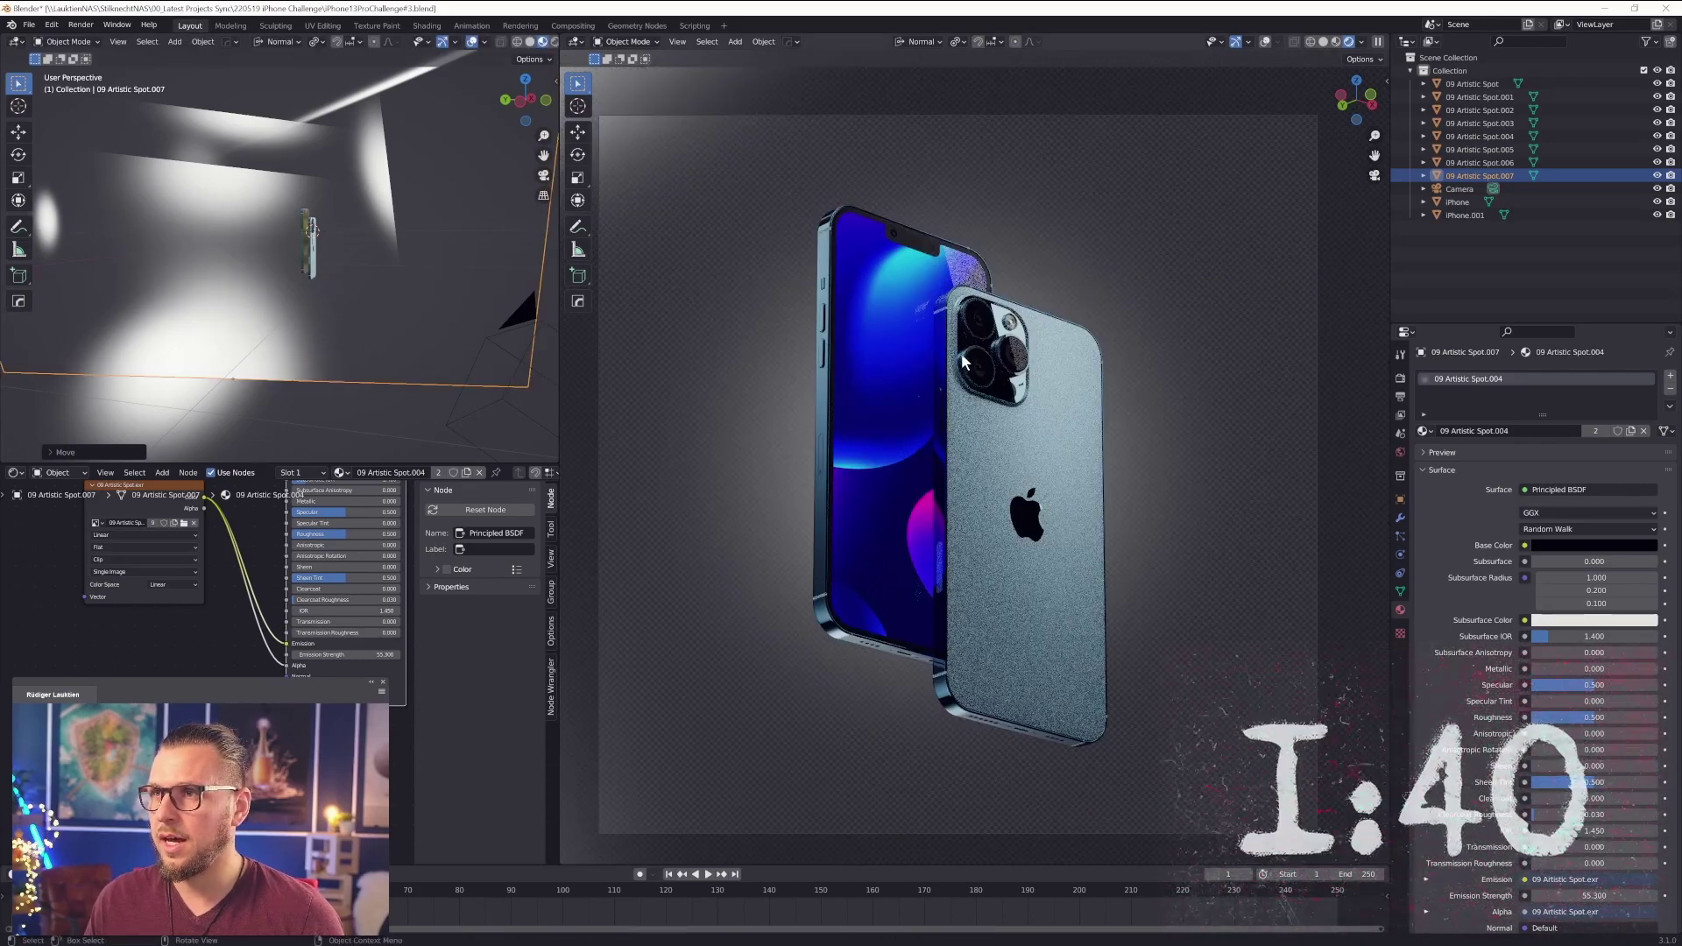
- Duplicate the spot plane, scale the copy, and move it in beside the phones
key("shift+d")
left_click(363, 226)
key("s")
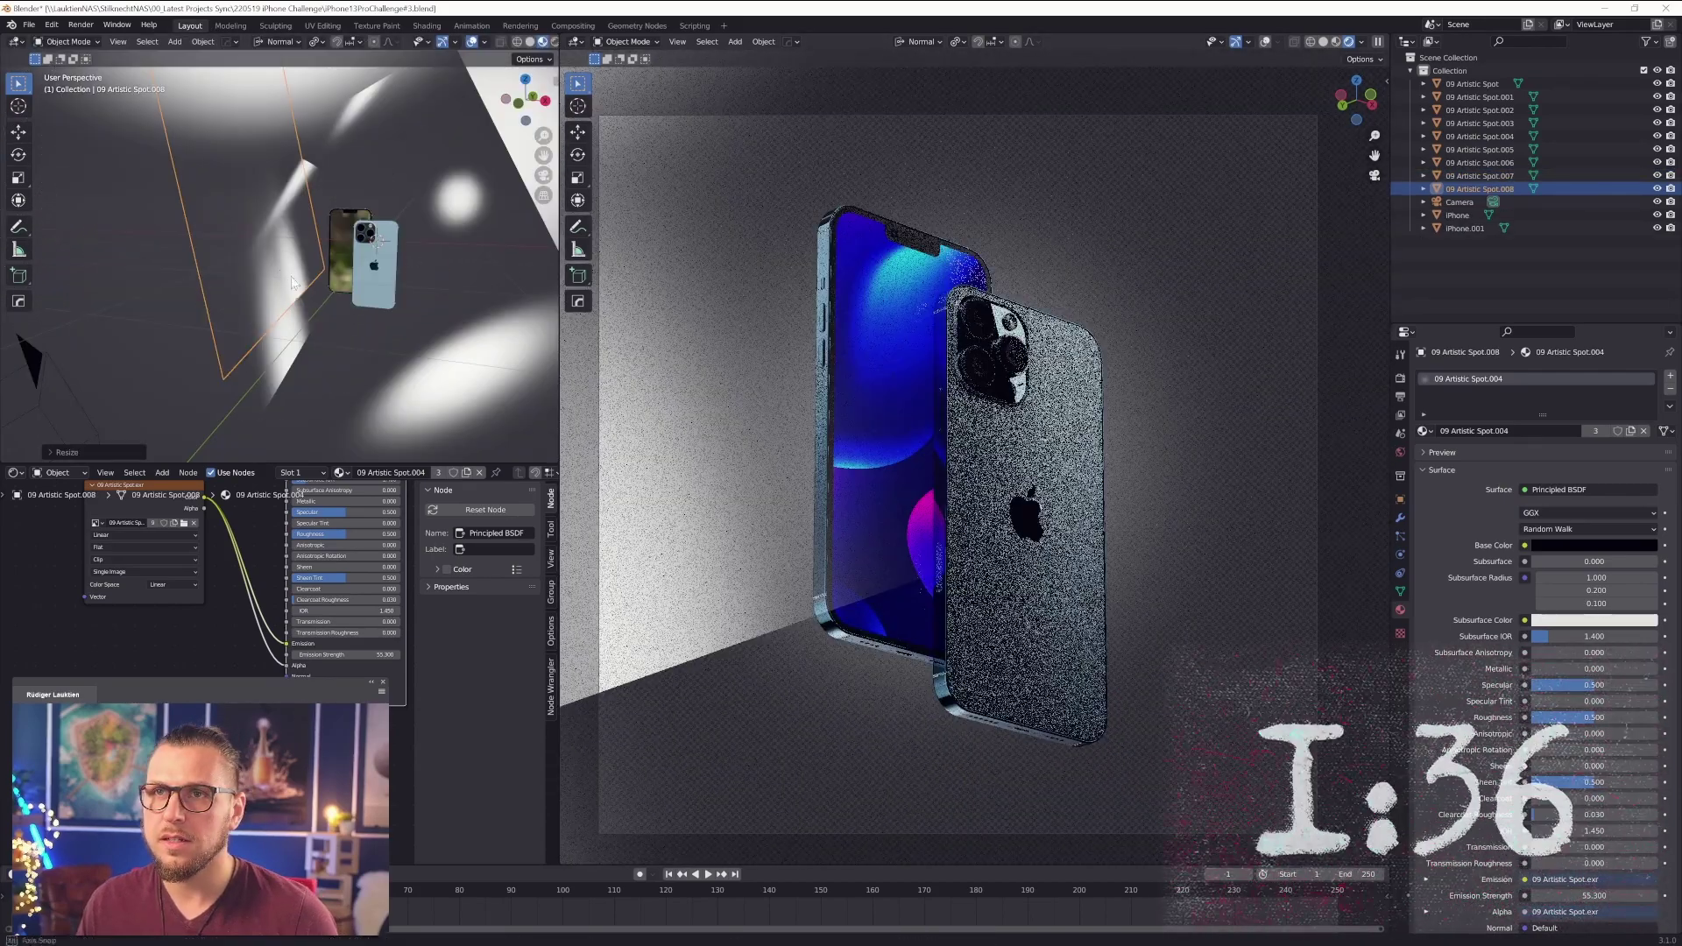
middle_click_drag(263, 262, 424, 254)
key("g")
left_click(338, 256)
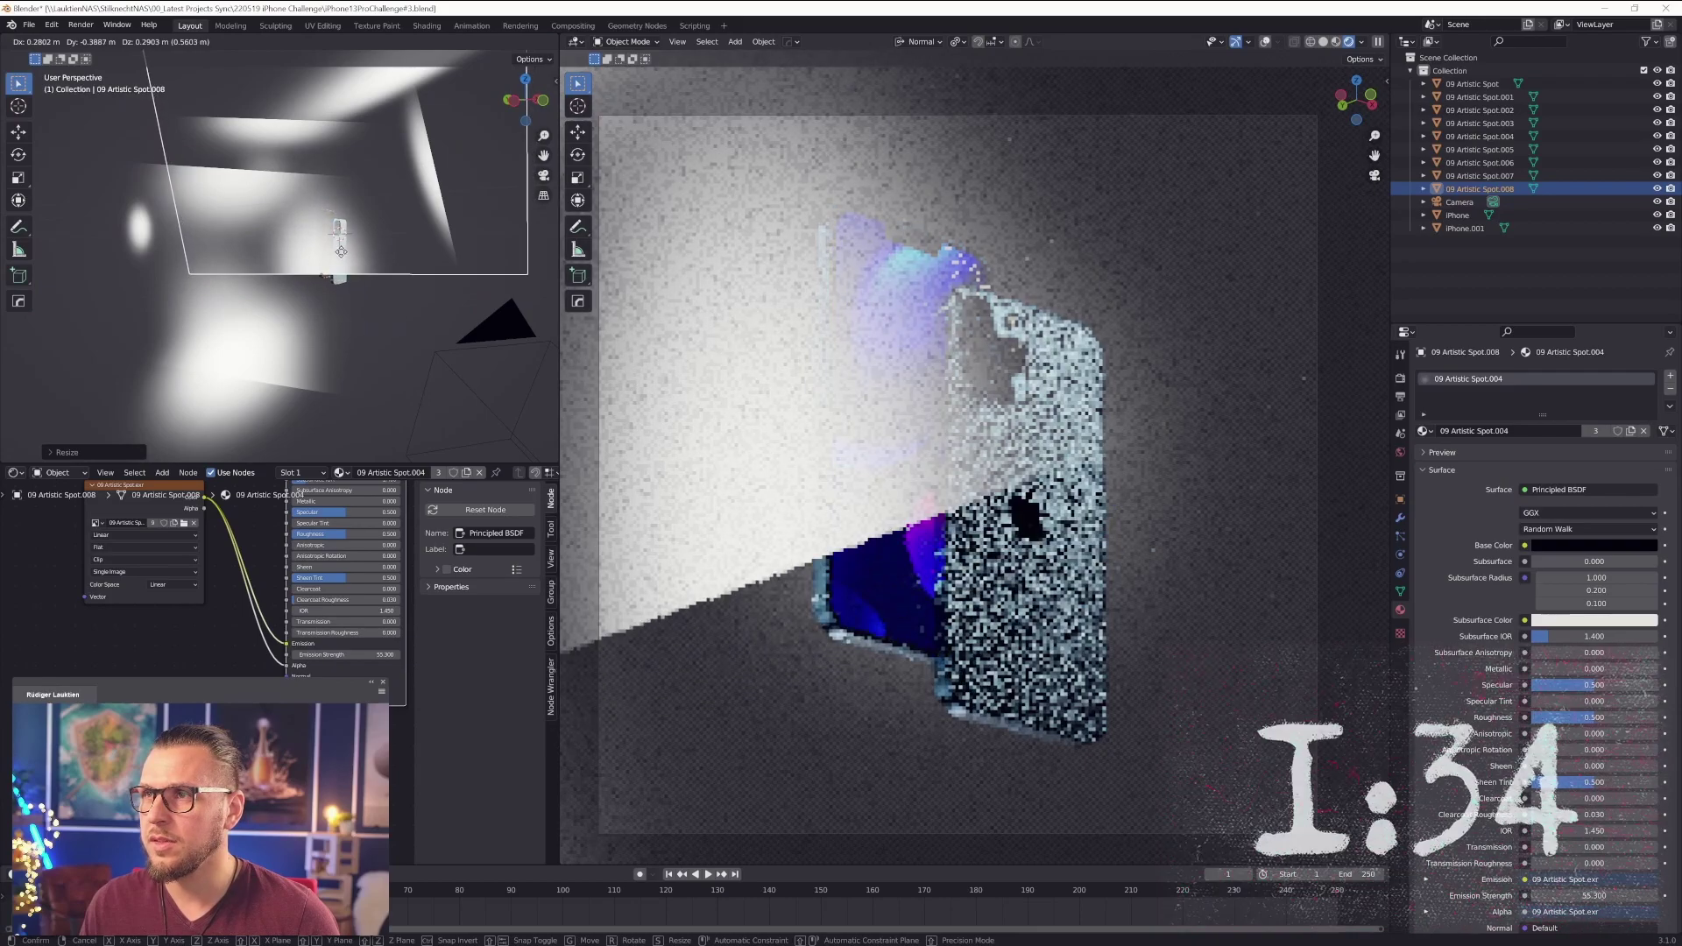
- Turn off camera ray visibility for the duplicated spot plane and reposition it beside the phones
left_click(1400, 499)
left_click(1434, 687)
left_click(1529, 809)
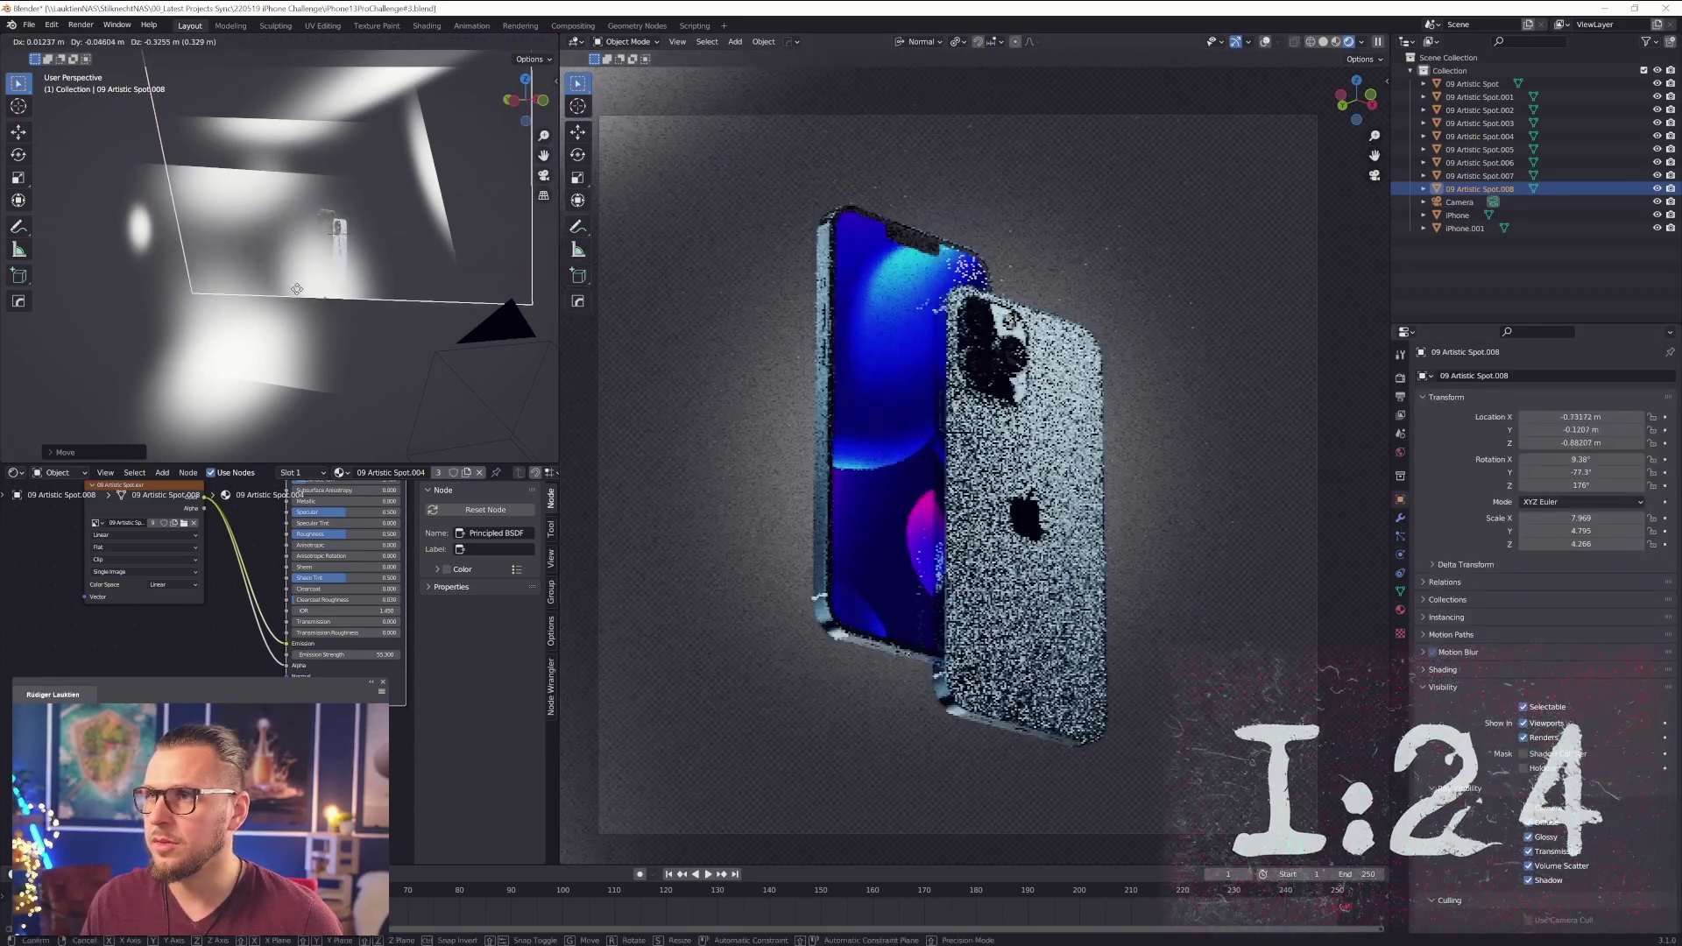
scroll(986, 207, "up", 5)
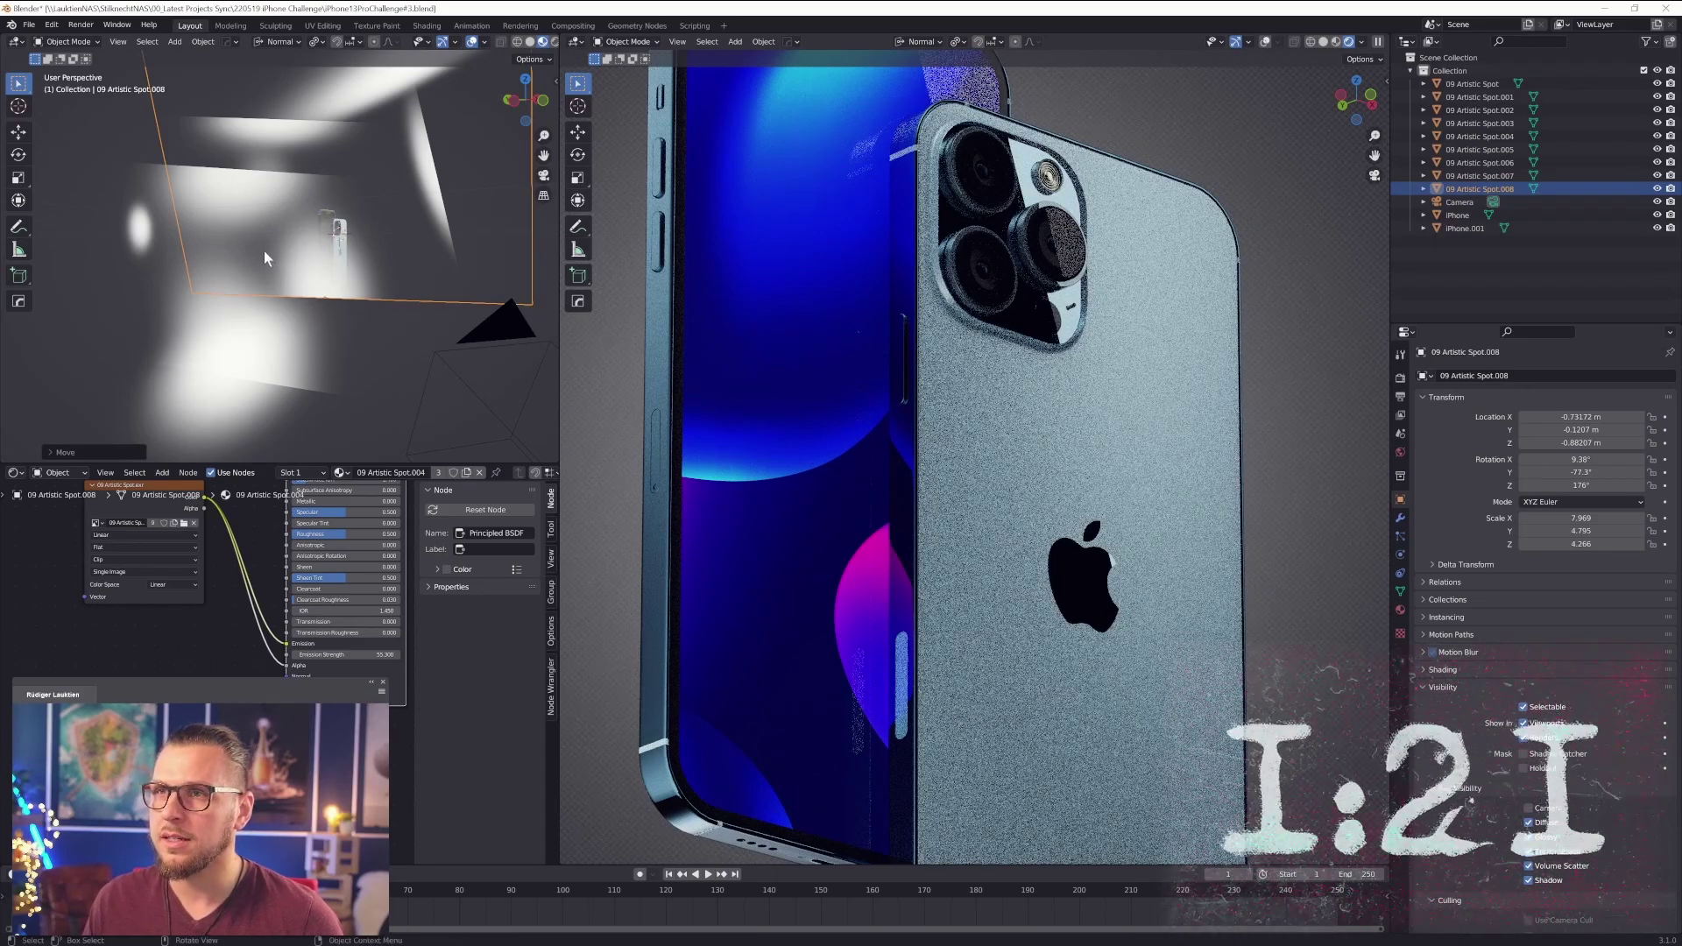
scroll(862, 340, "down", 1)
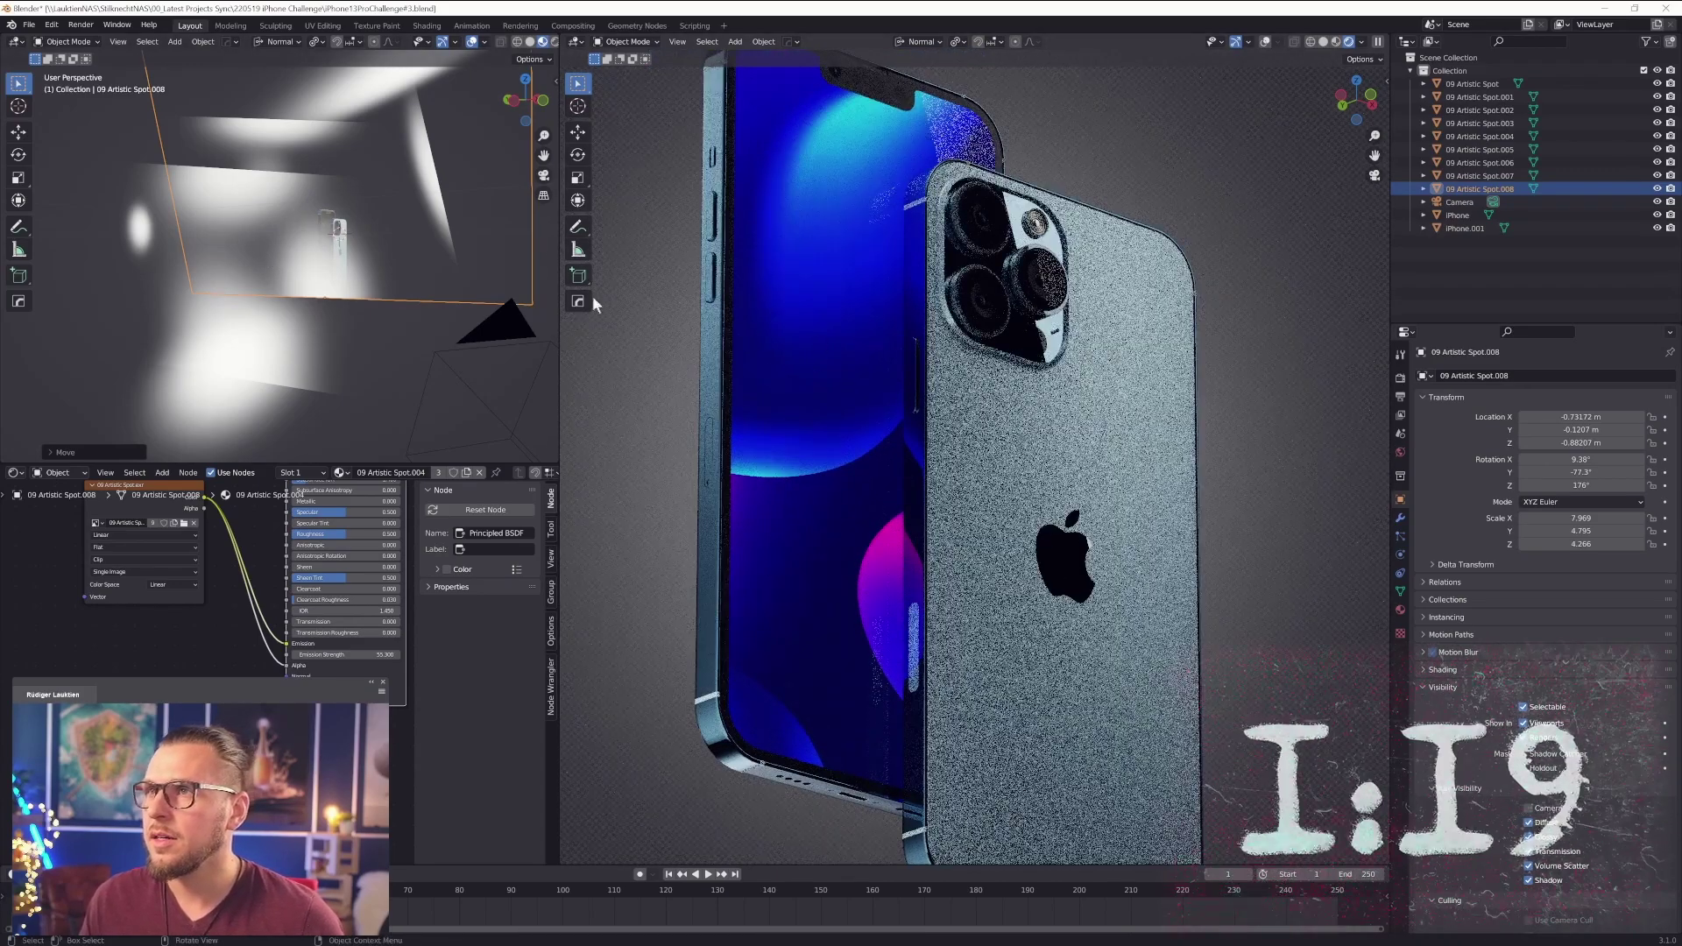
key("g")
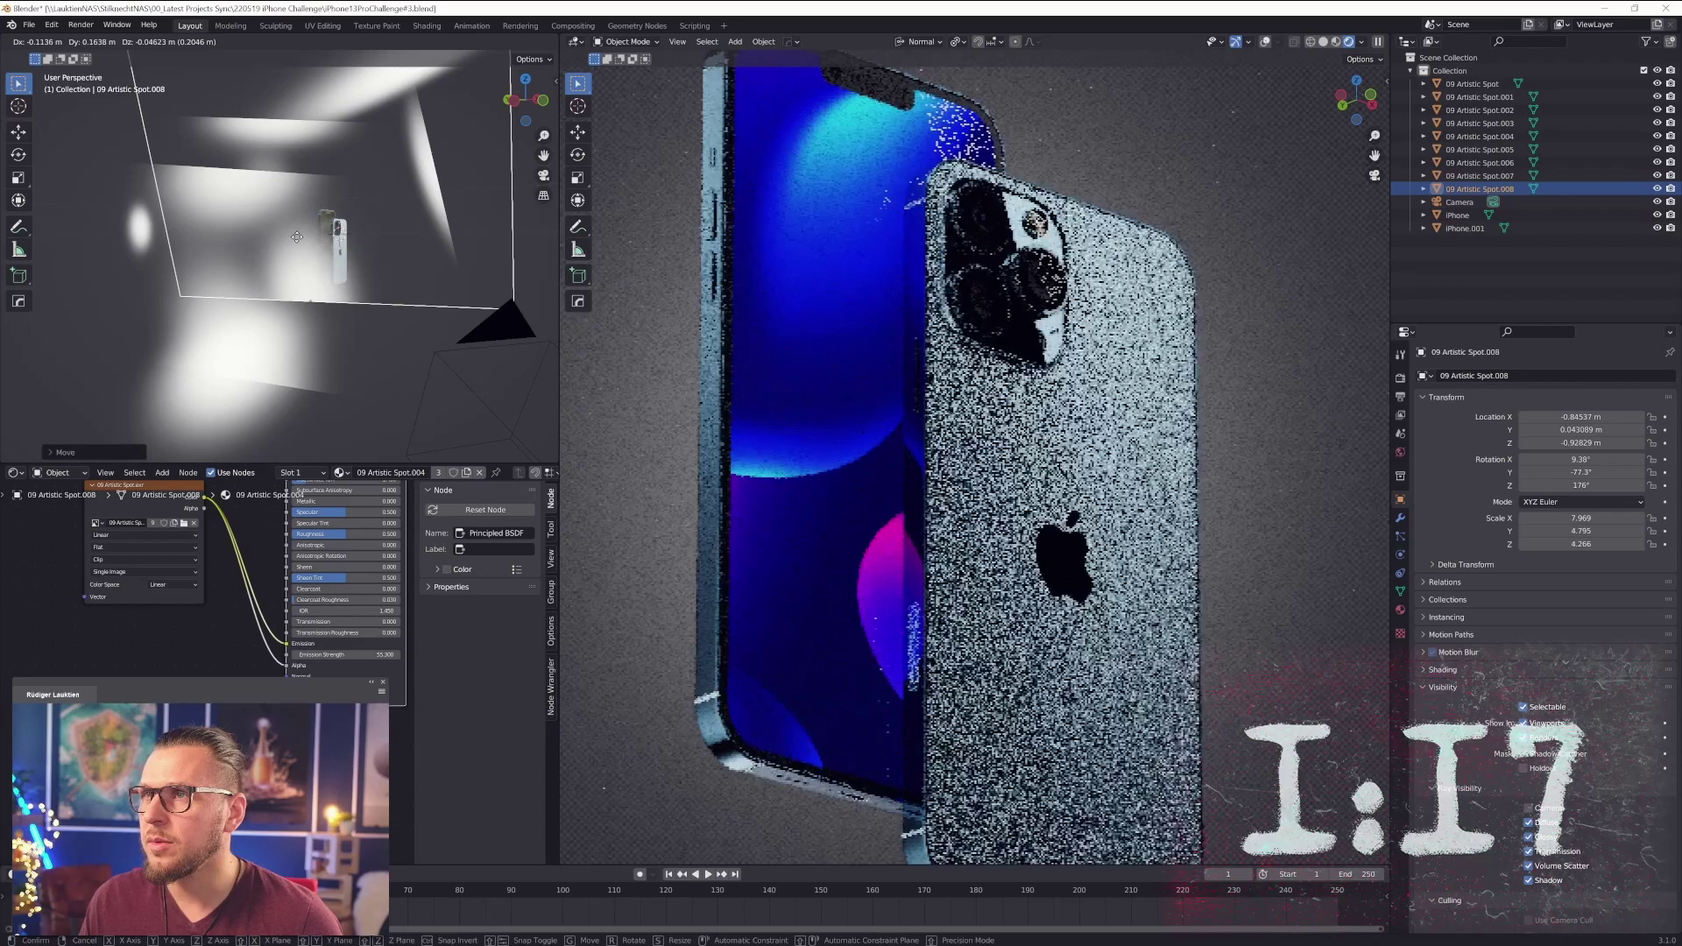
left_click(377, 238)
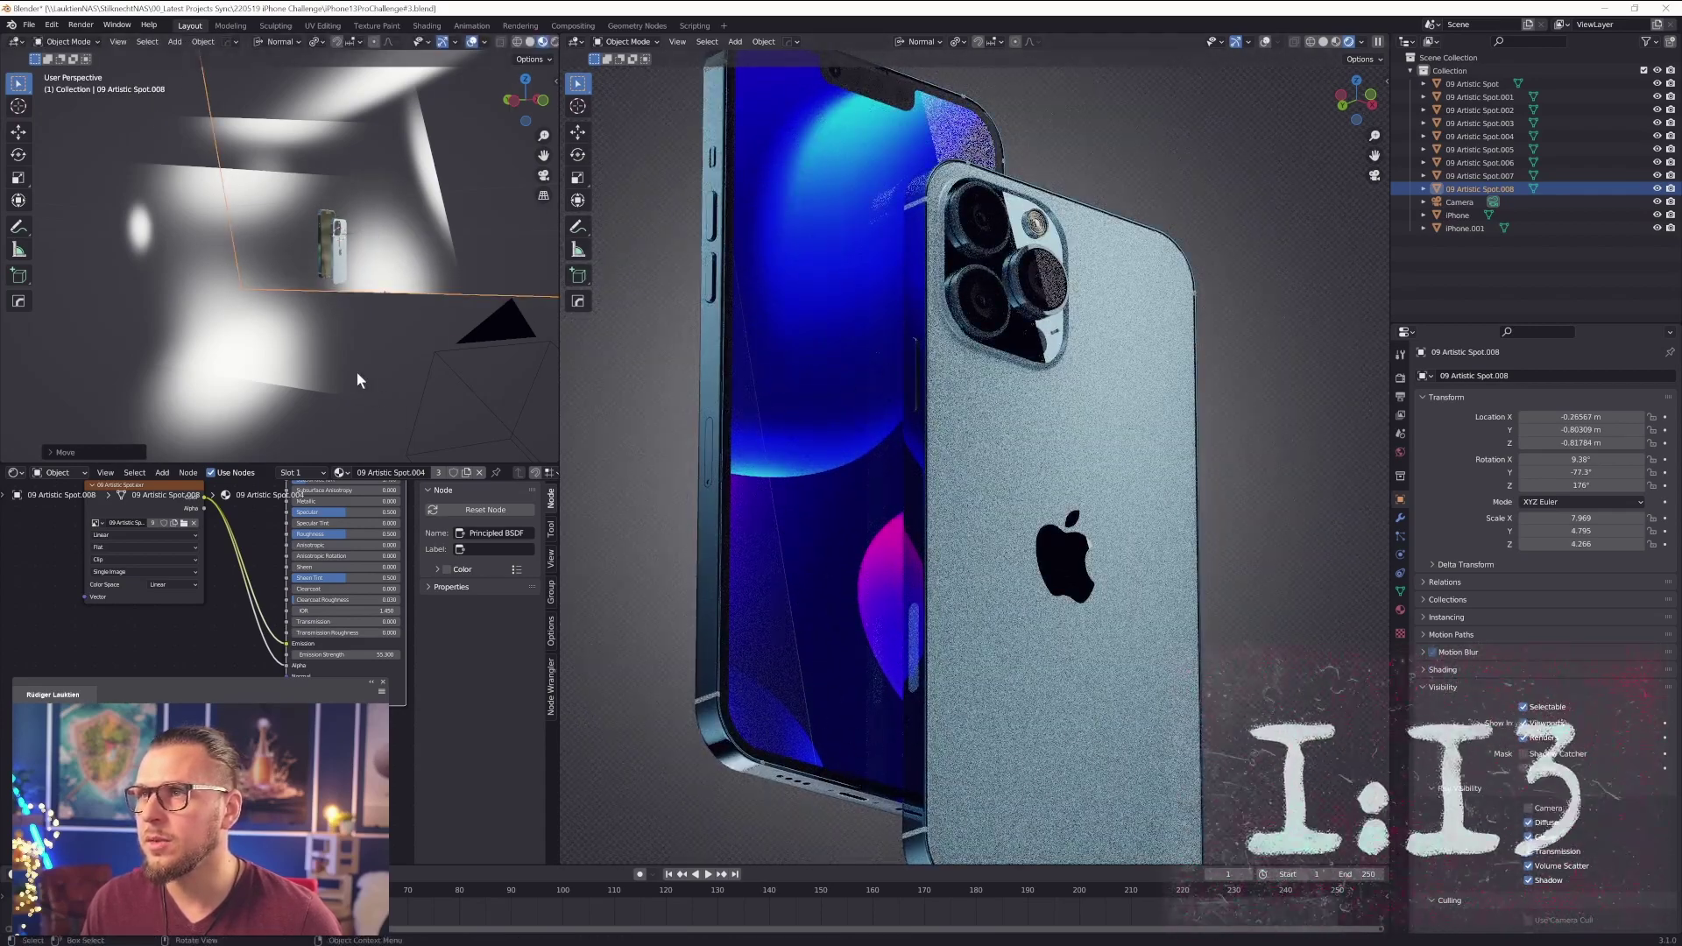
middle_click_drag(356, 372, 303, 307)
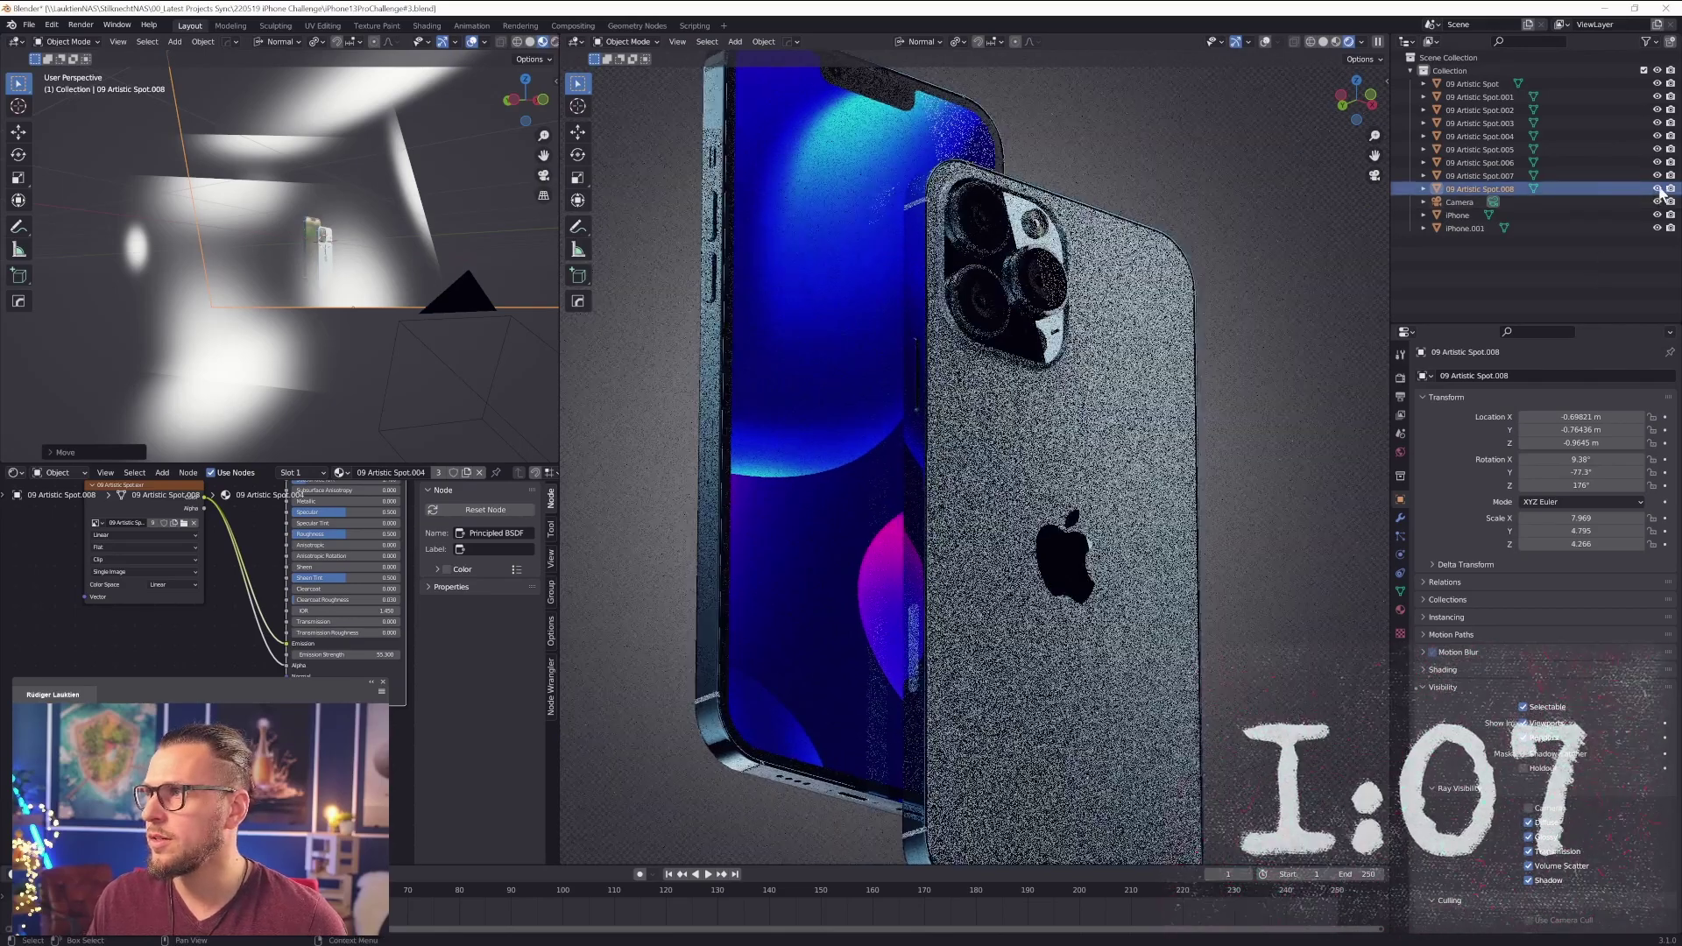
- Compare the phones with and without this spot plane, make its material single-user, and raise its emission strength to 87.2
left_click(1657, 188)
left_click(1656, 188)
left_click(1400, 609)
left_click(1605, 431)
left_click_drag(346, 654, 454, 583)
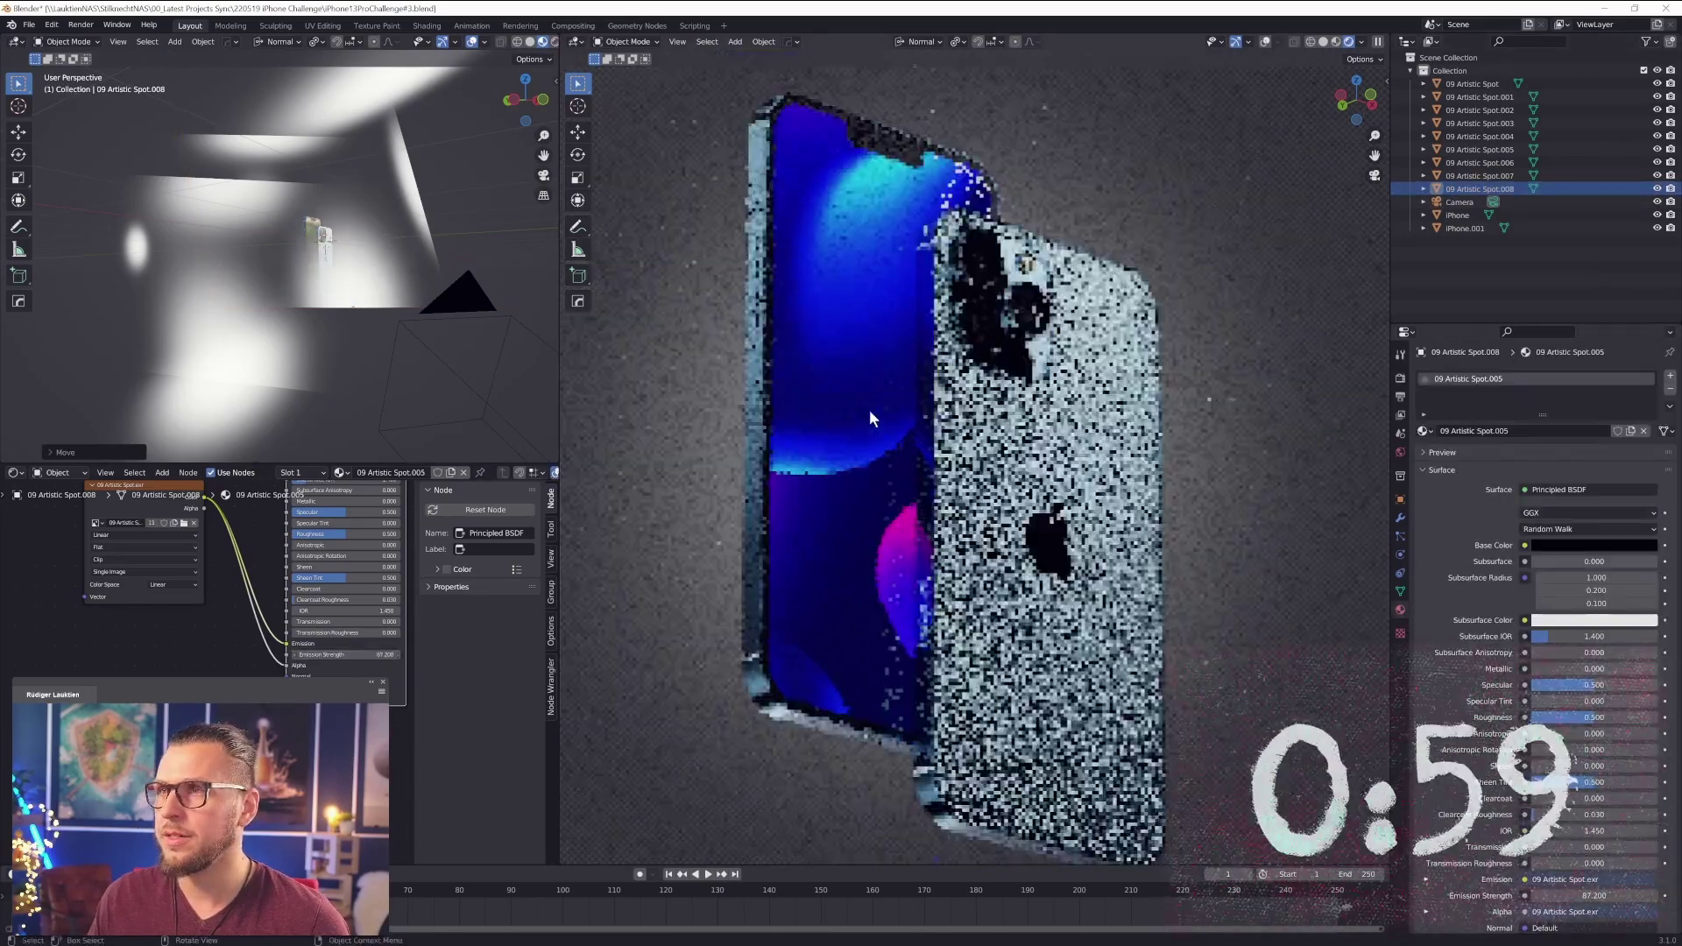
- Shift a spot plane along the X axis and reposition the large spot plane above the phones
key("g")
key("x")
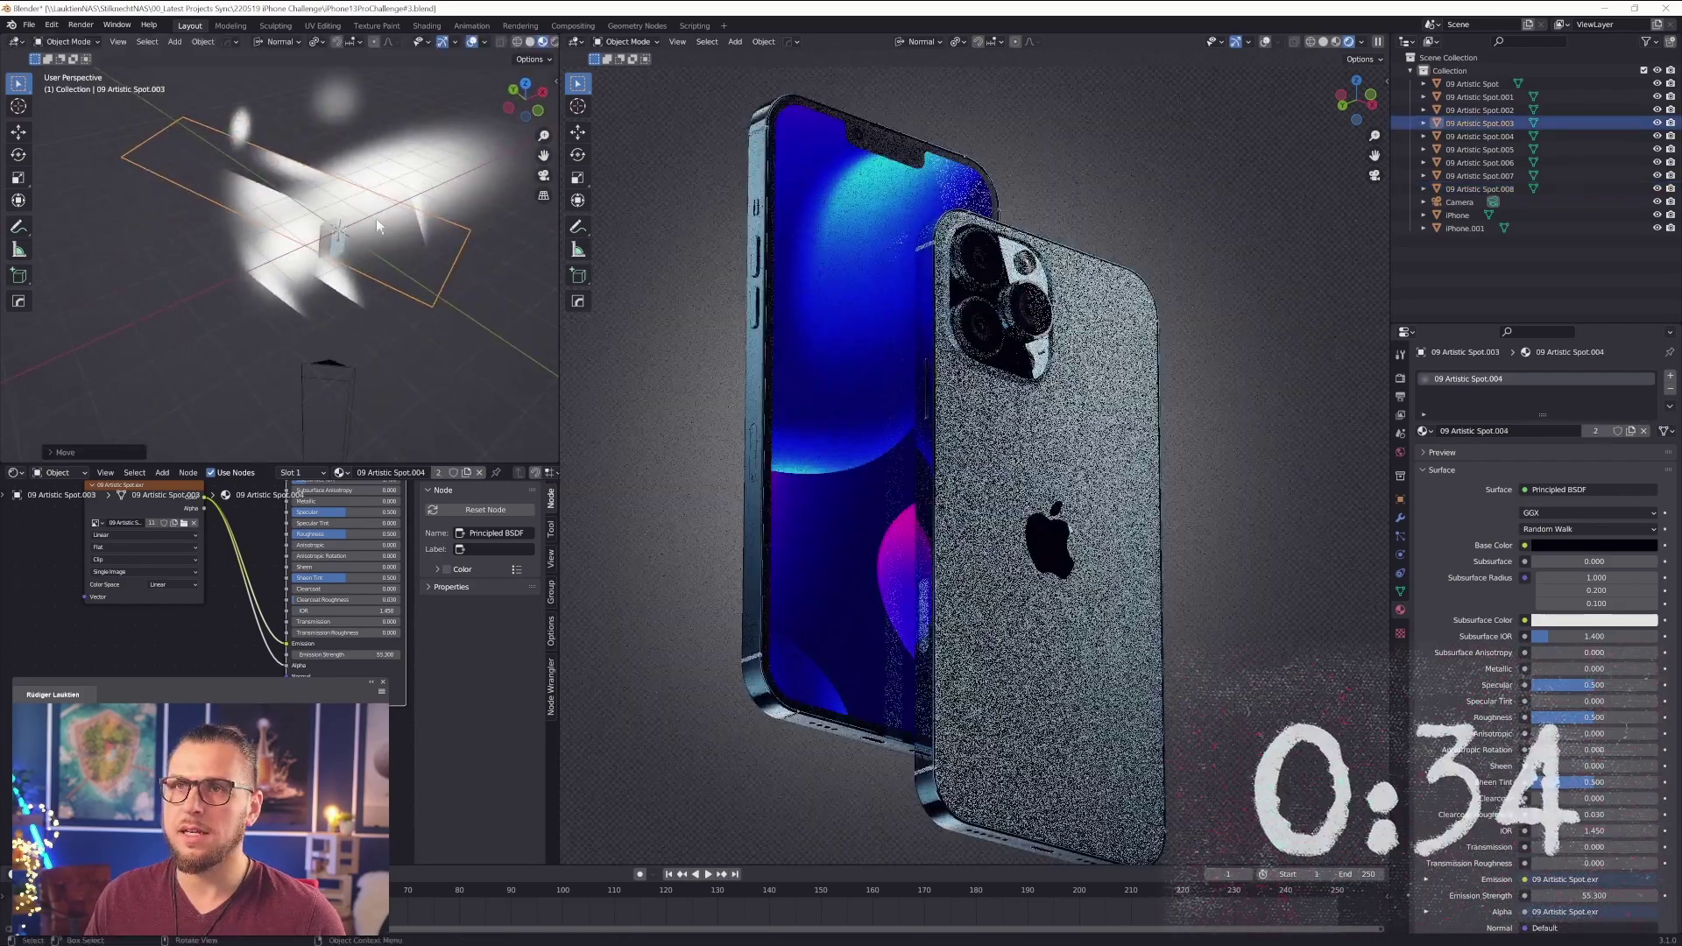
left_click(350, 119)
left_click(351, 119)
middle_click_drag(350, 119, 338, 191)
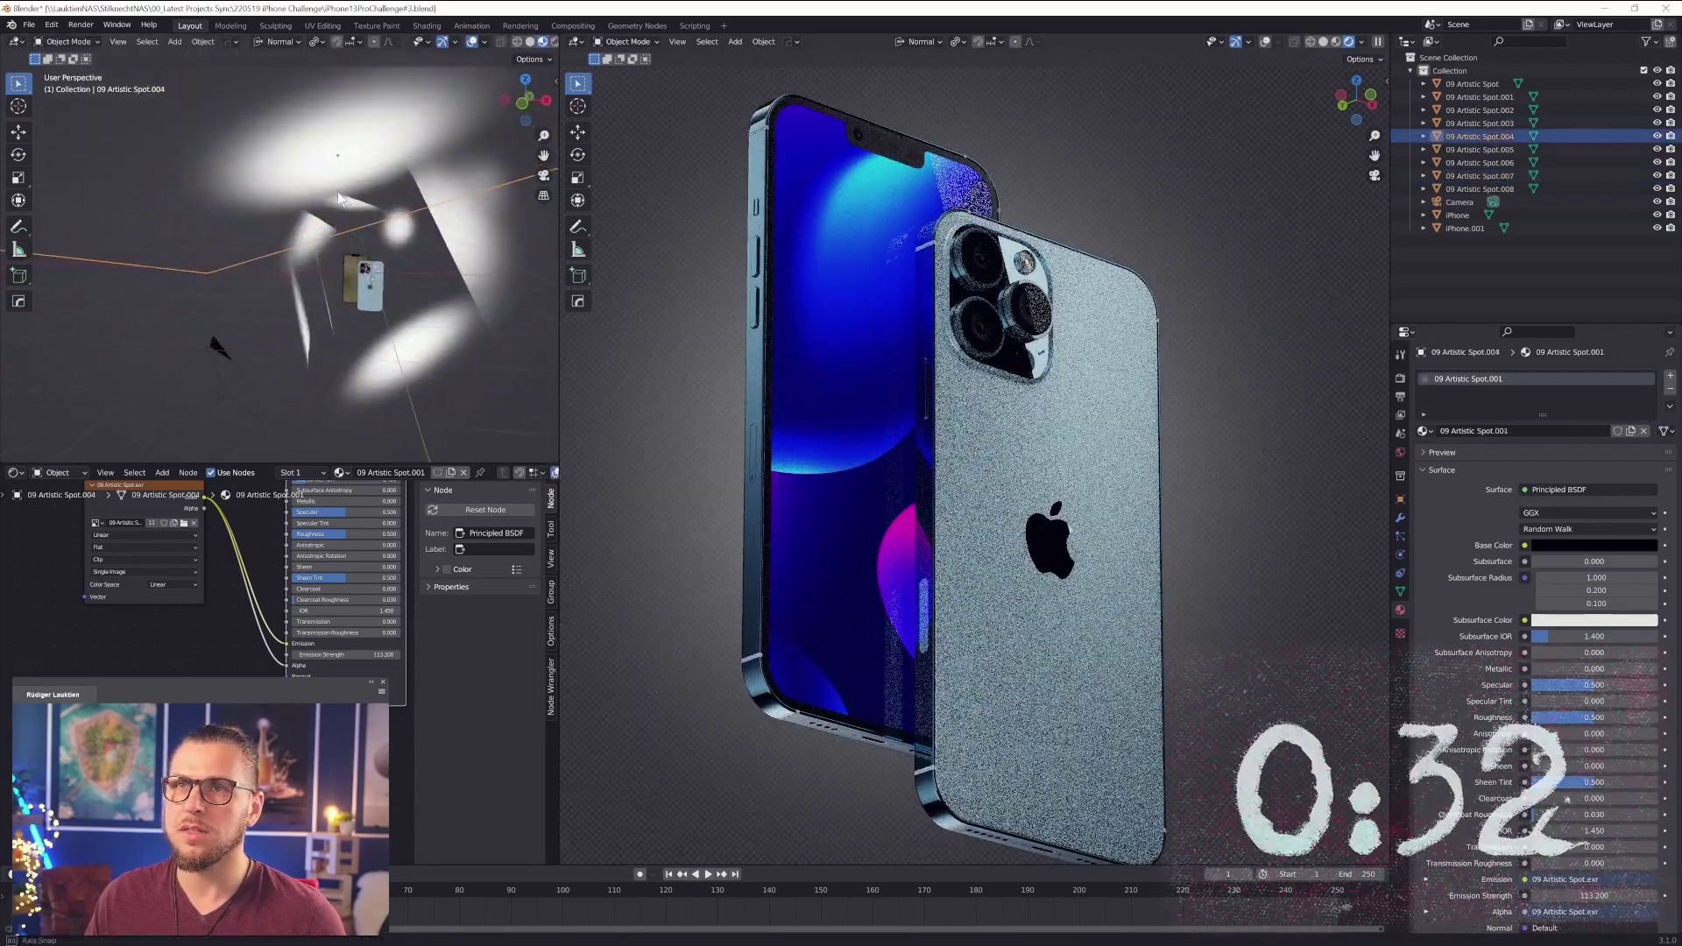
middle_click_drag(438, 175, 272, 184)
key("g")
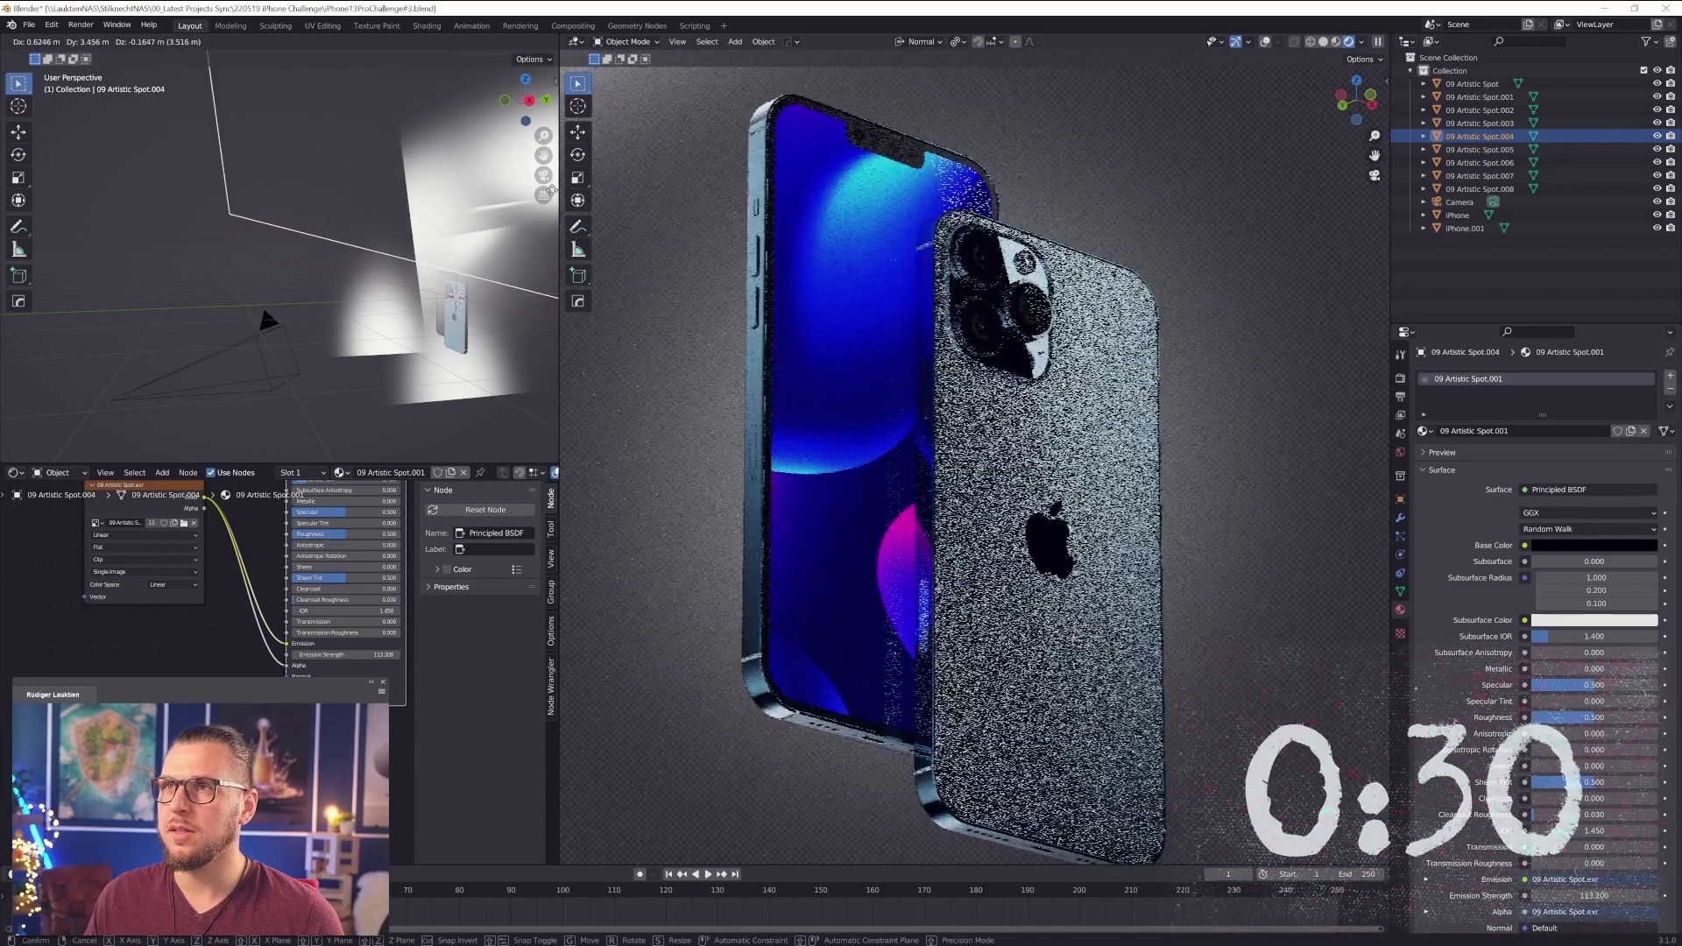
left_click(432, 180)
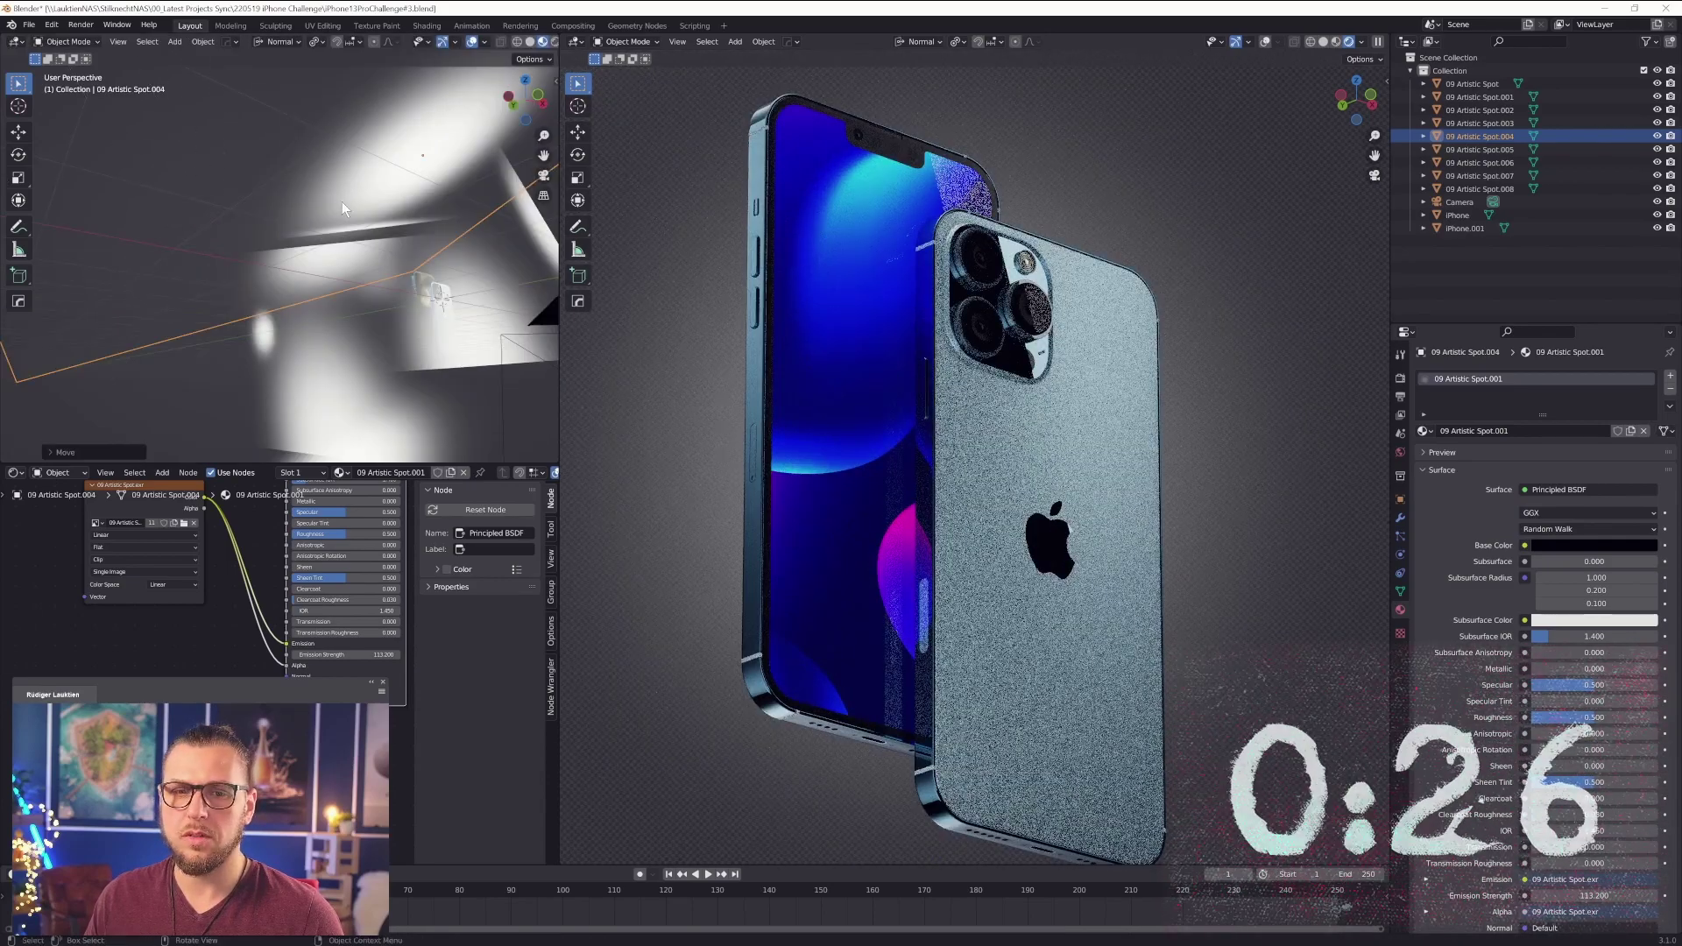
- Rotate the large overhead spot plane and adjust its position above the phones
key("g")
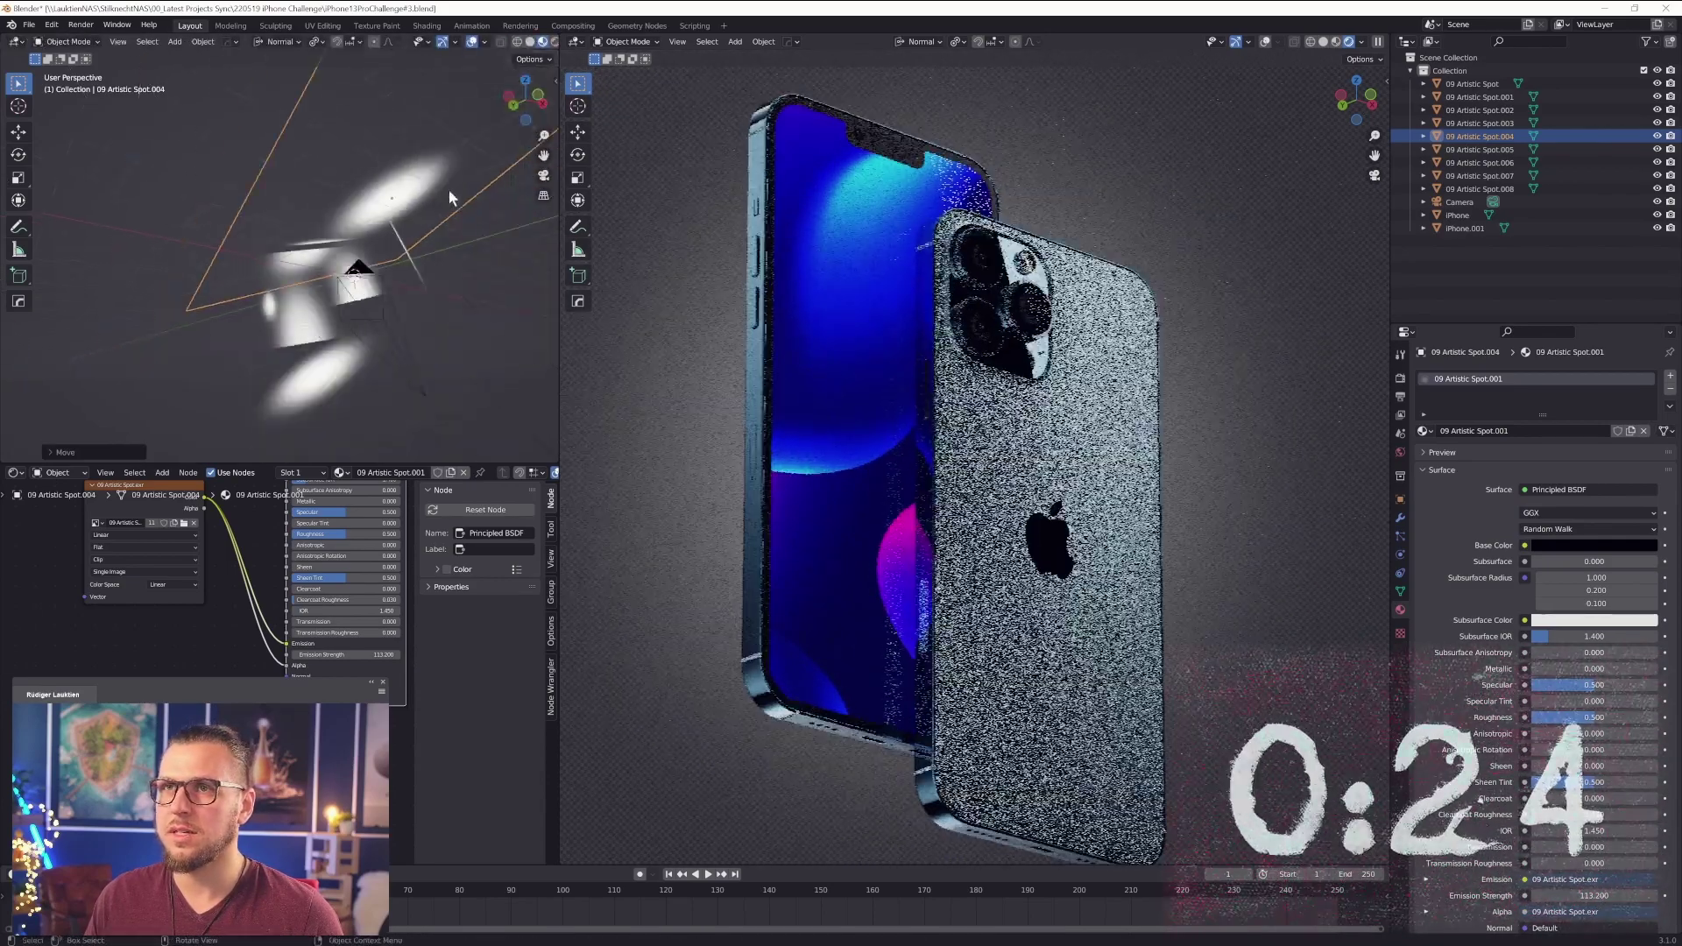
key("r")
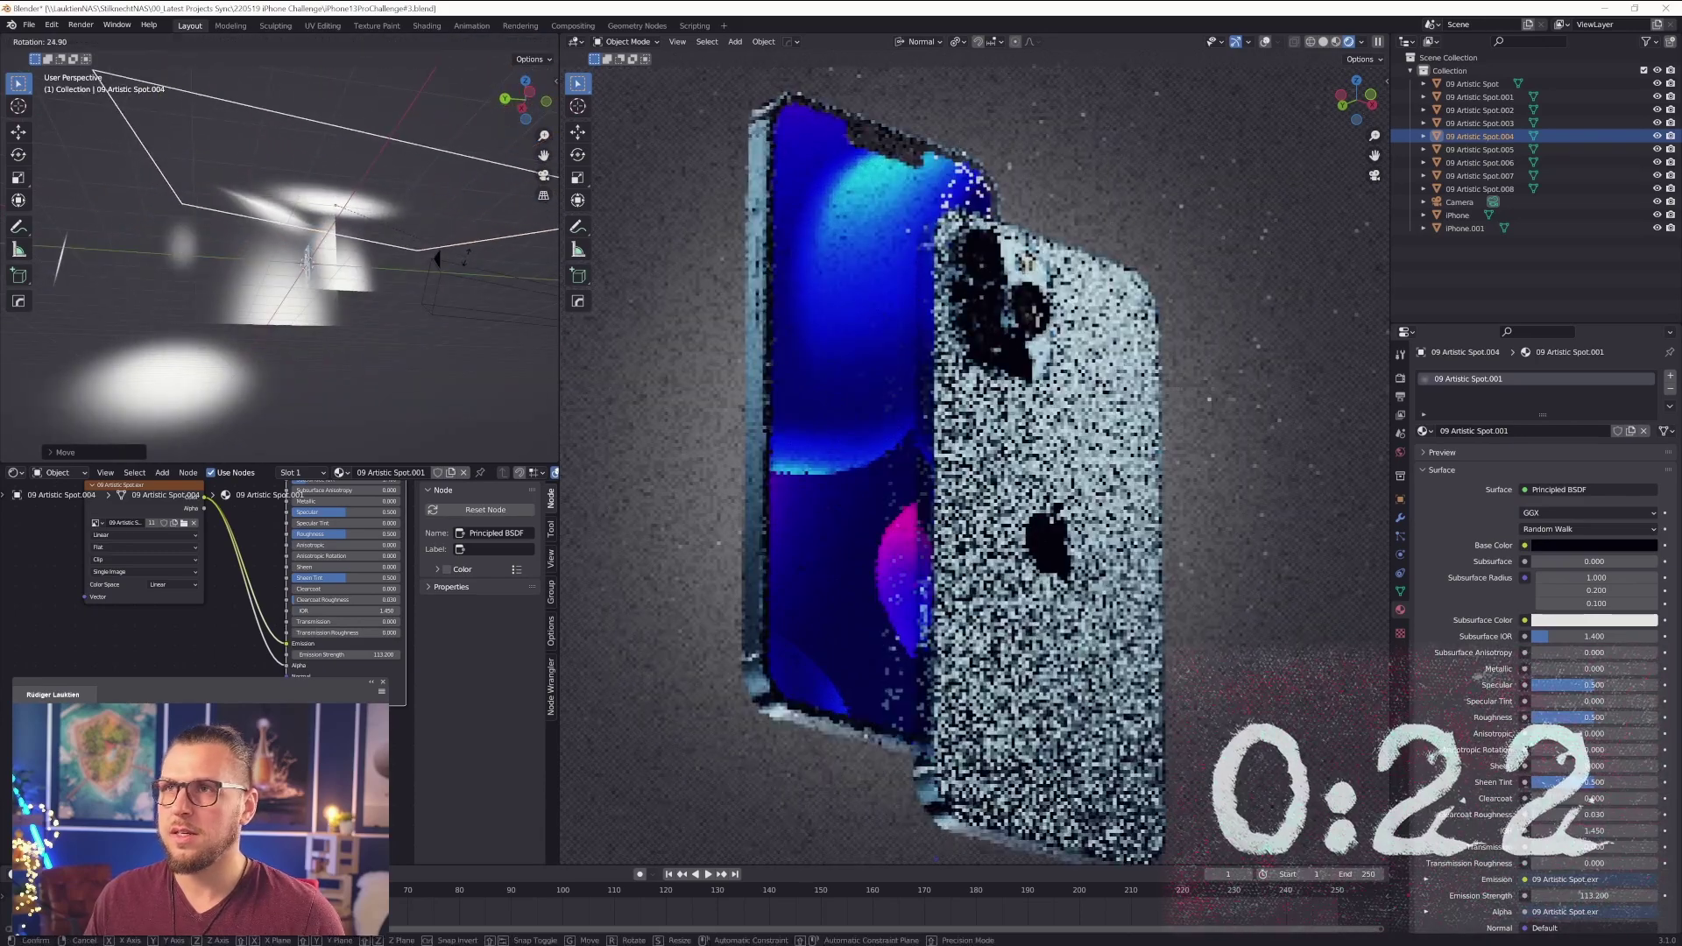
left_click(465, 256)
key("g")
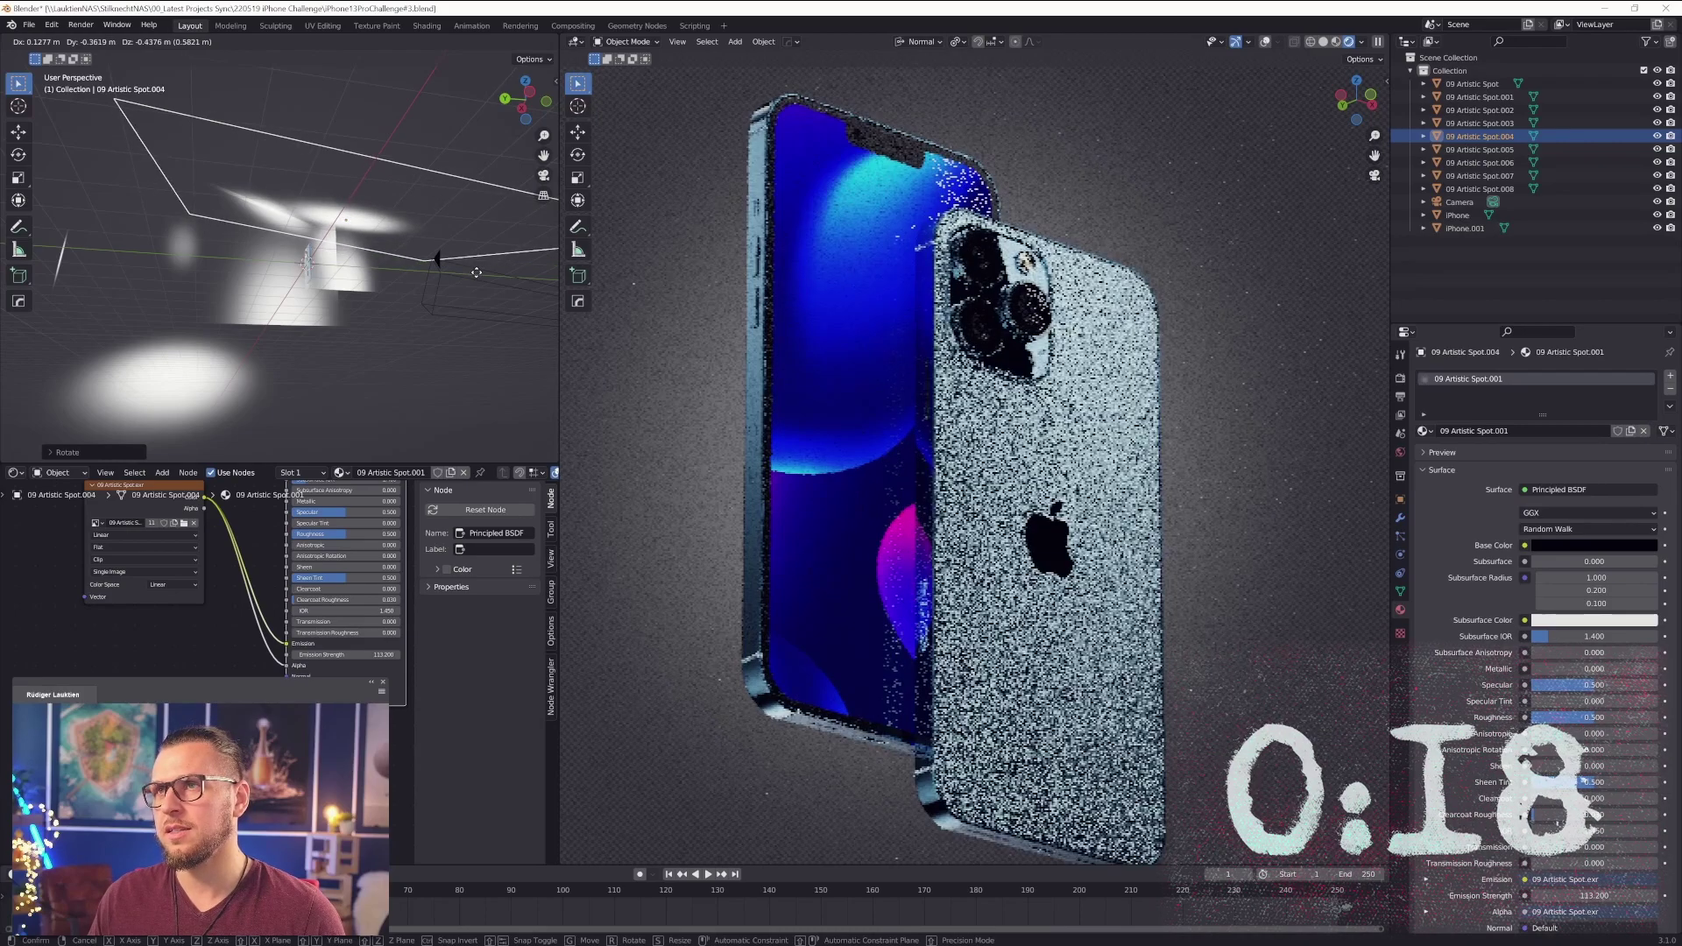
left_click(339, 280)
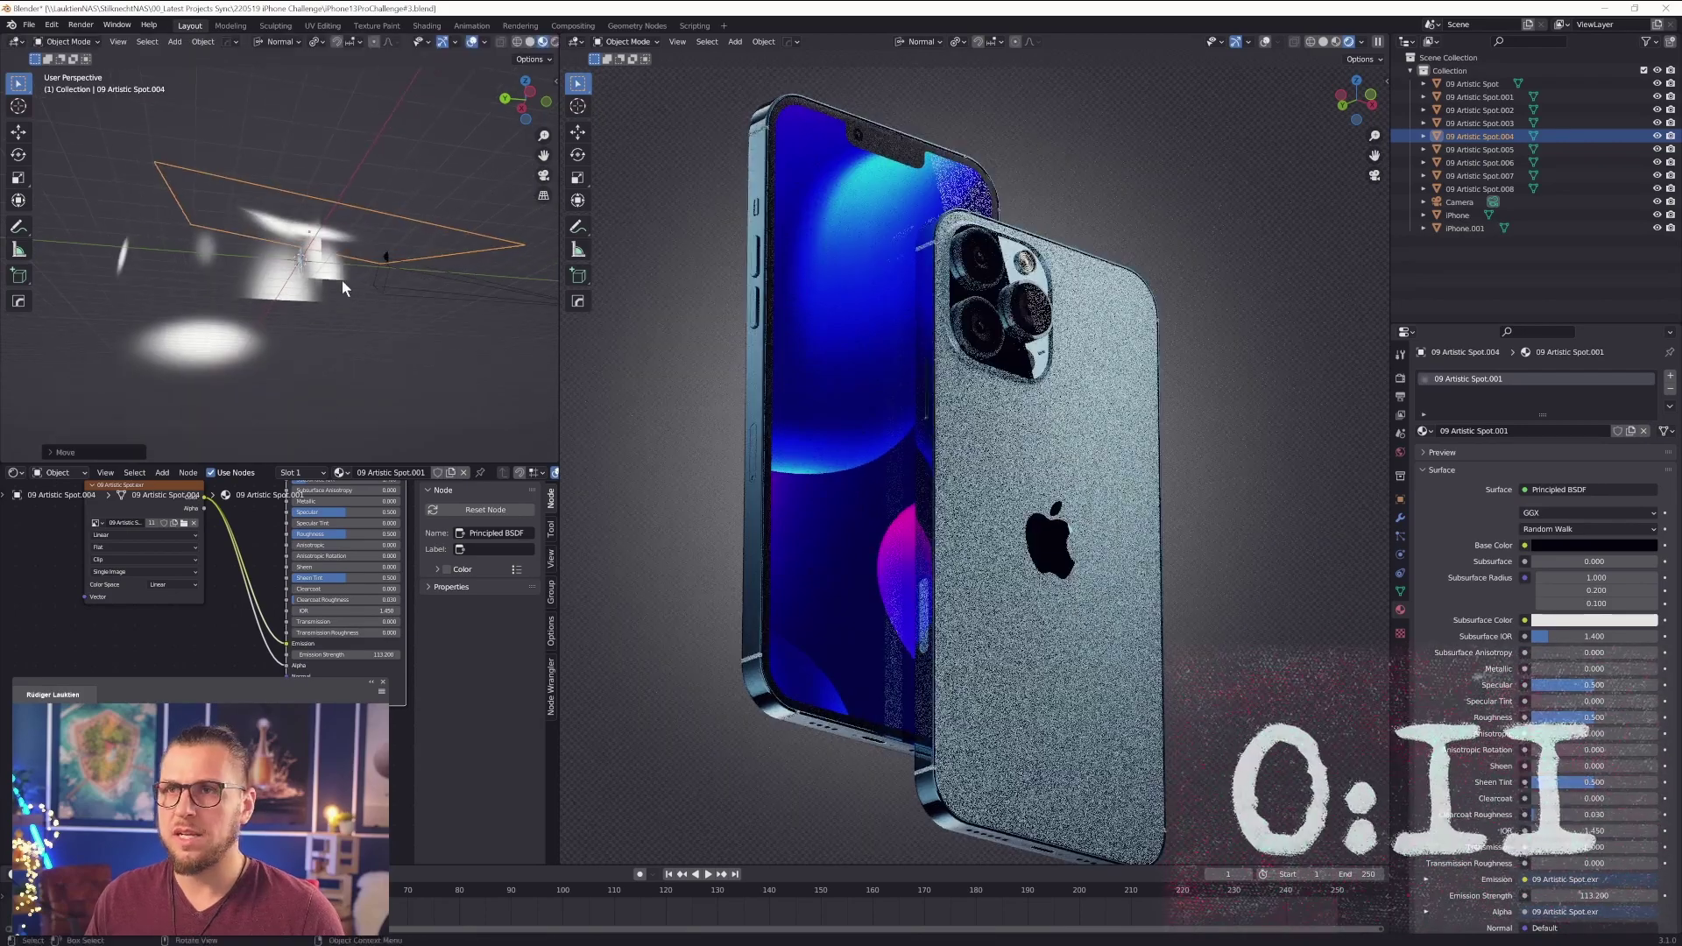
- Duplicate the large overhead spot plane, rotate the copy, and move it beside the phones as an extra light
key("shift+d")
left_click(414, 295)
key("r")
left_click(422, 350)
key("g")
left_click(381, 355)
middle_click_drag(384, 357, 263, 368)
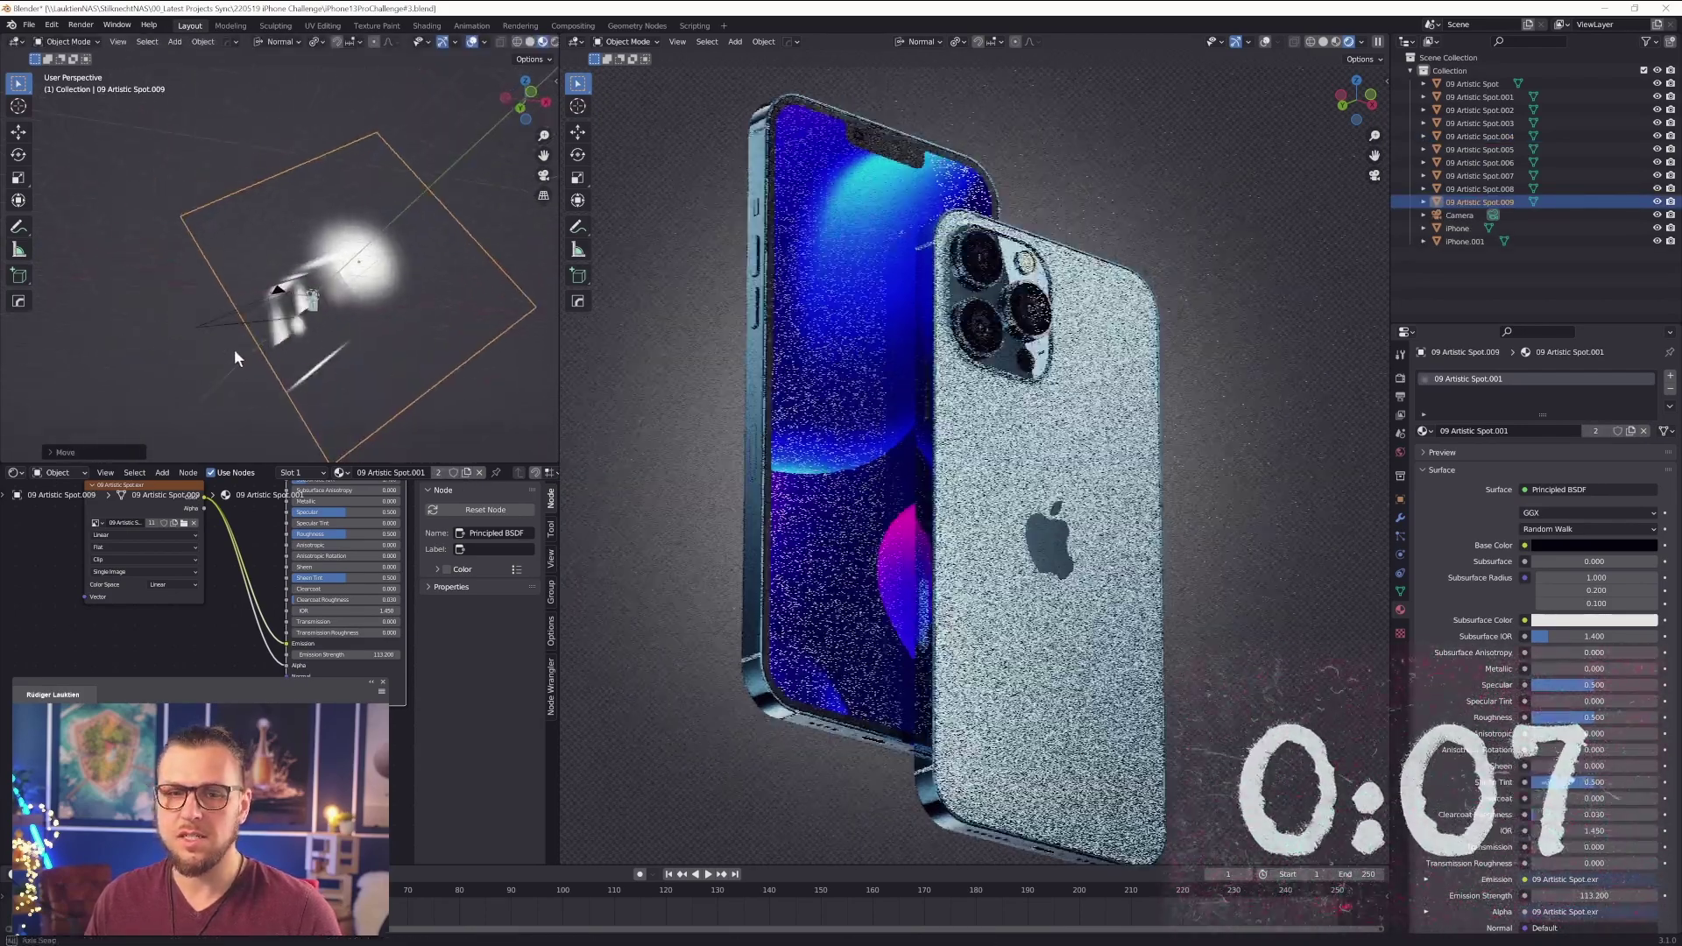
- Check the duplicated spot plane's ray visibility settings and move the plane closer to the phones
left_click(1400, 499)
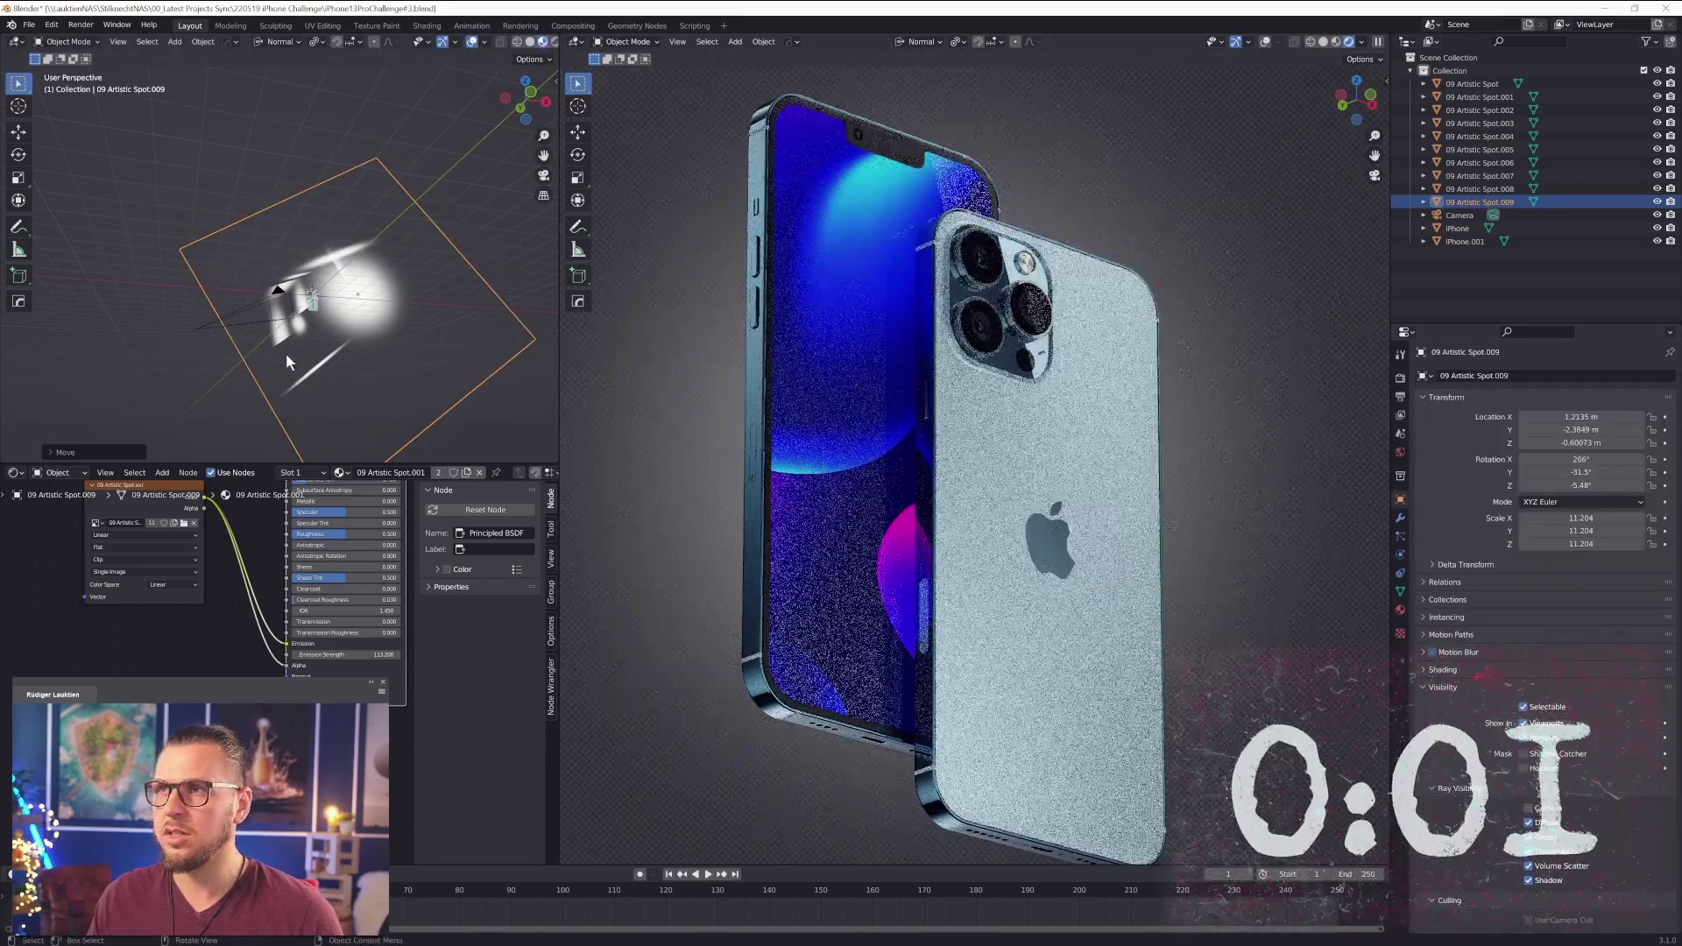
key("g")
left_click(260, 365)
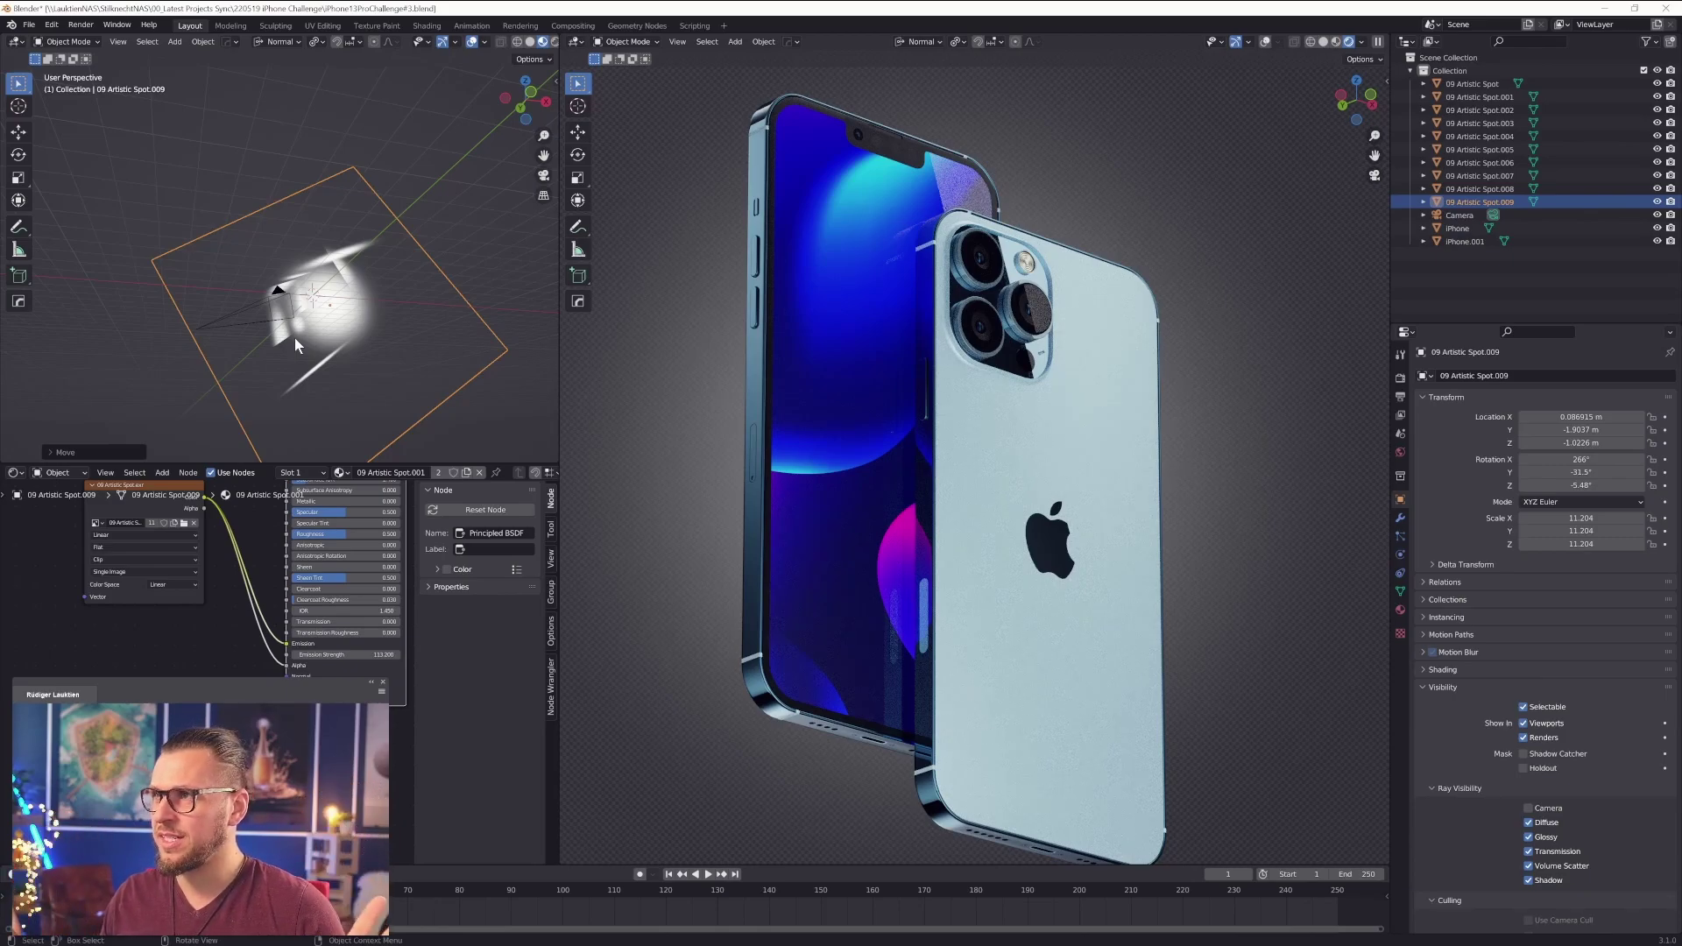
- Toggle the newest spot plane's visibility to compare the lighting on the phones, and view the full camera frame
left_click(1656, 201)
left_click(1657, 202)
left_click(1657, 201)
left_click(1657, 201)
left_click(1656, 202)
left_click(1656, 201)
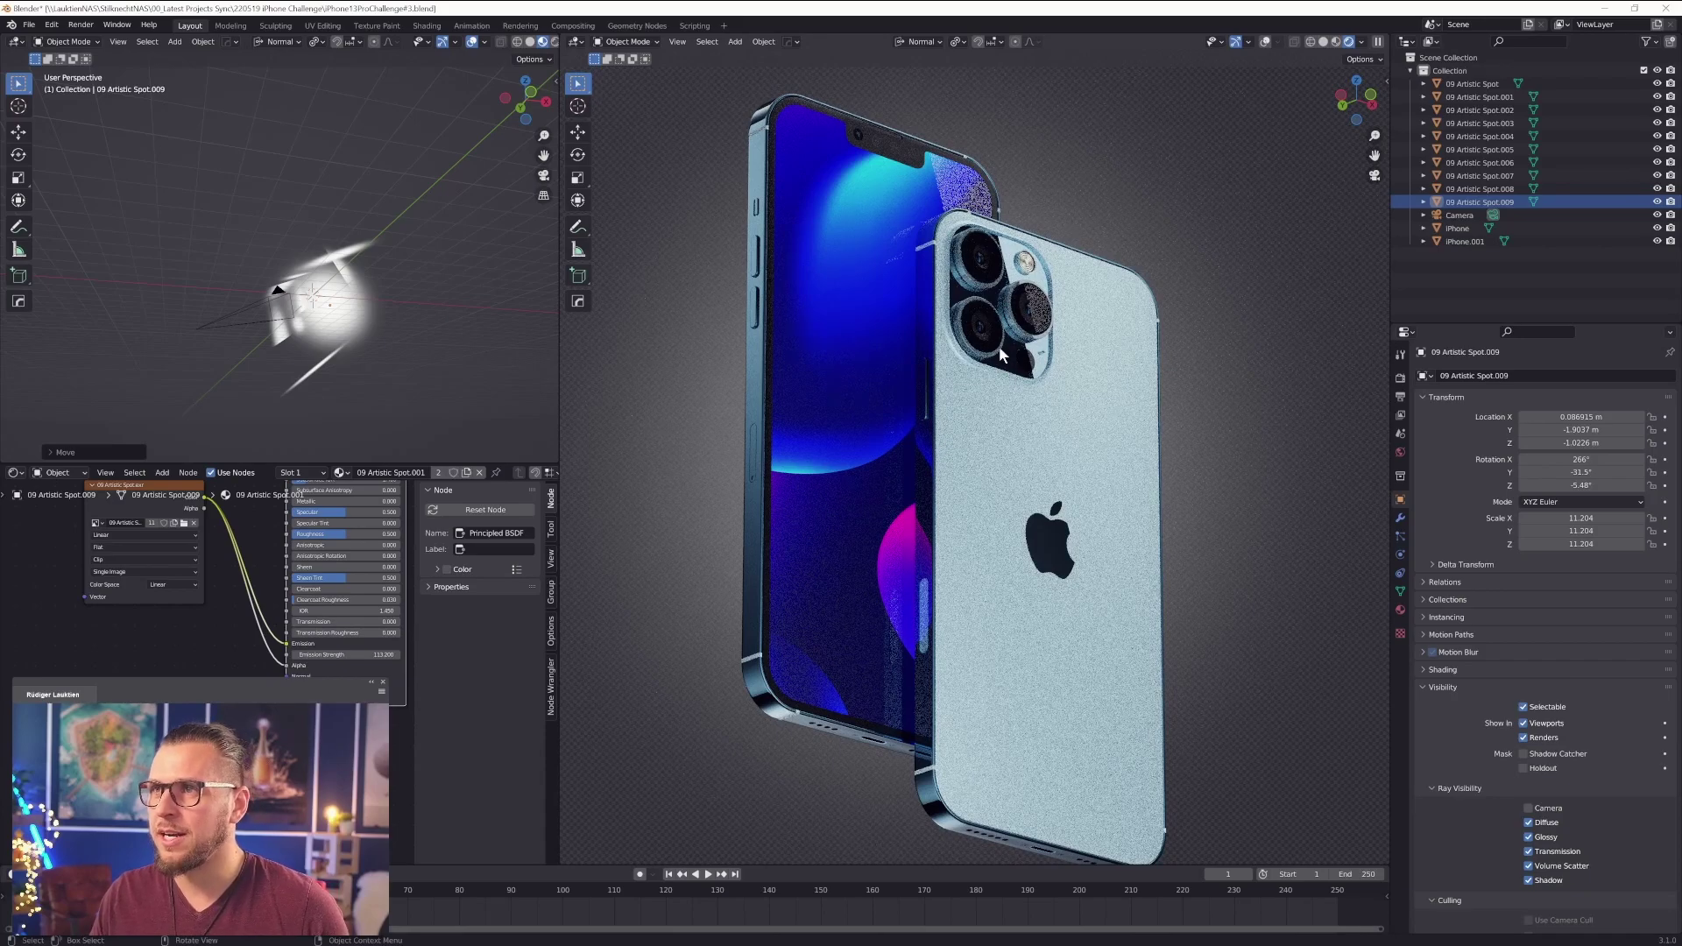
left_click(1657, 201)
left_click(1657, 202)
left_click(1657, 202)
left_click(1656, 201)
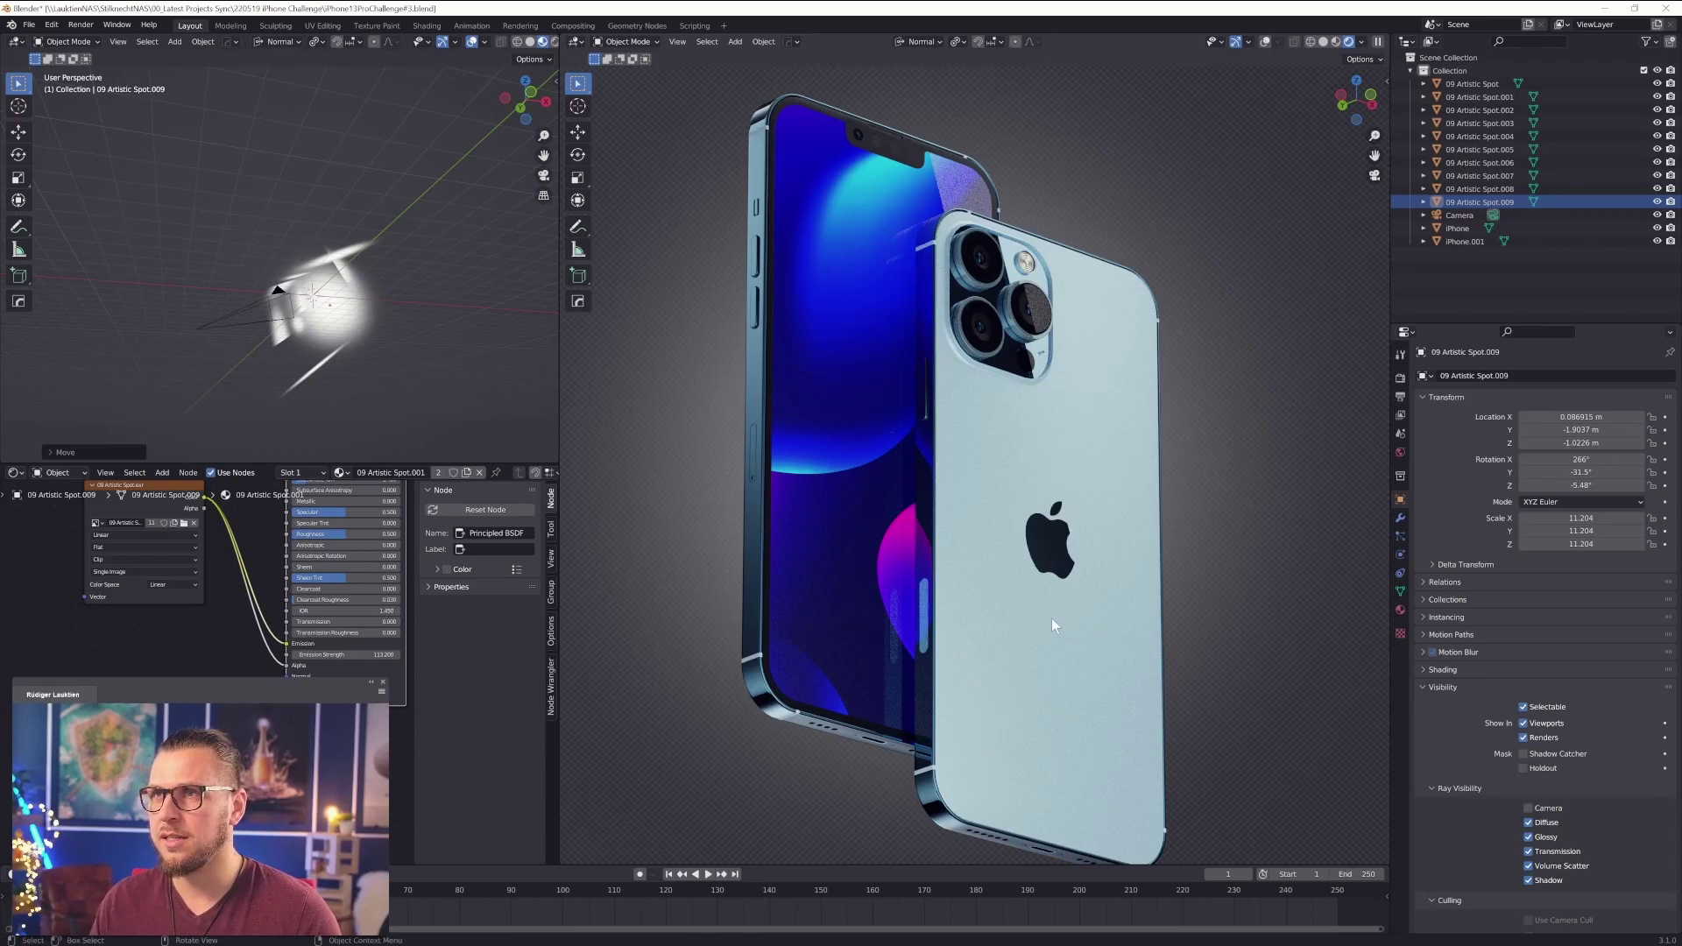
key("KP_0")
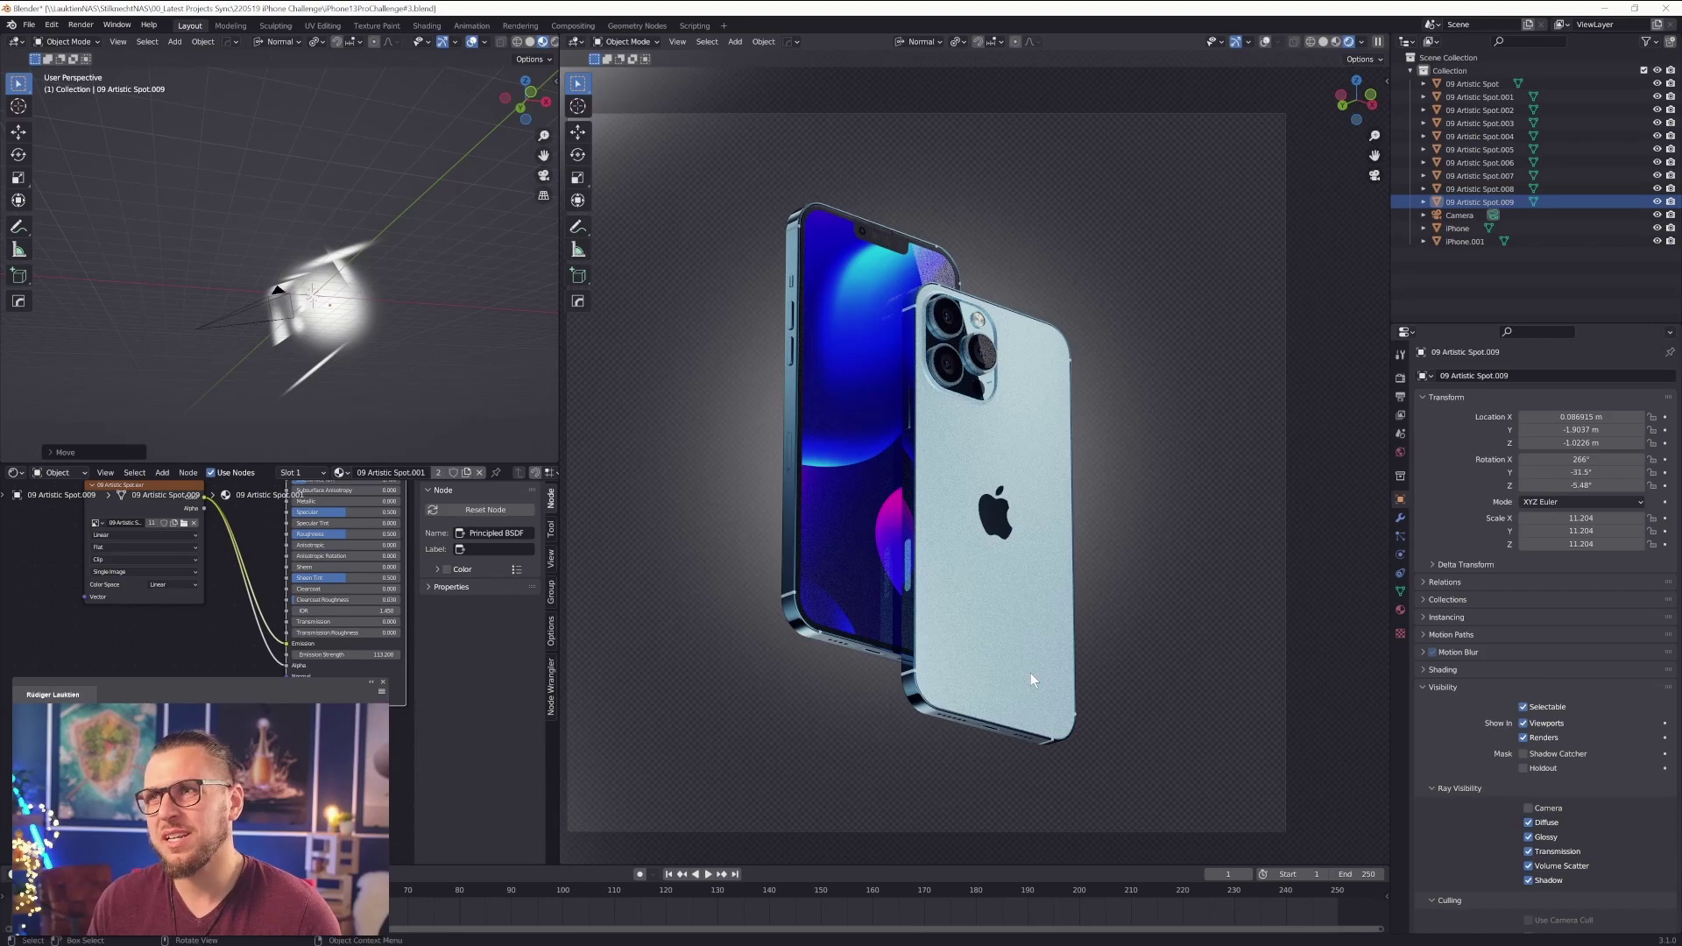
left_click(1006, 696)
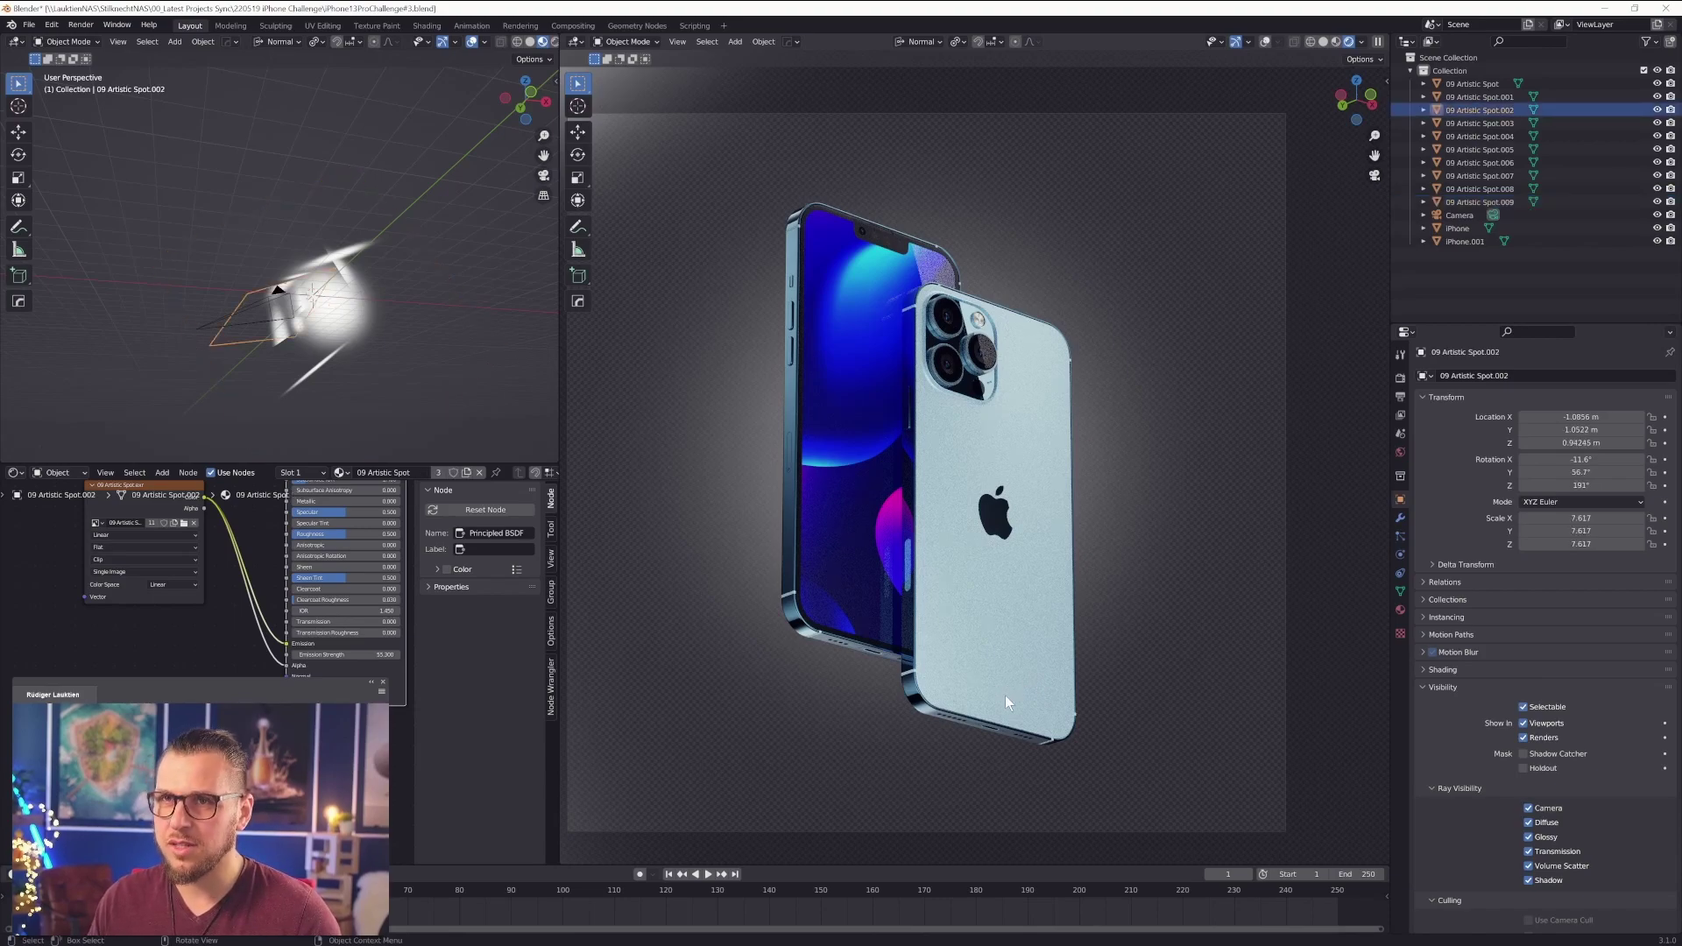
left_click(1472, 241)
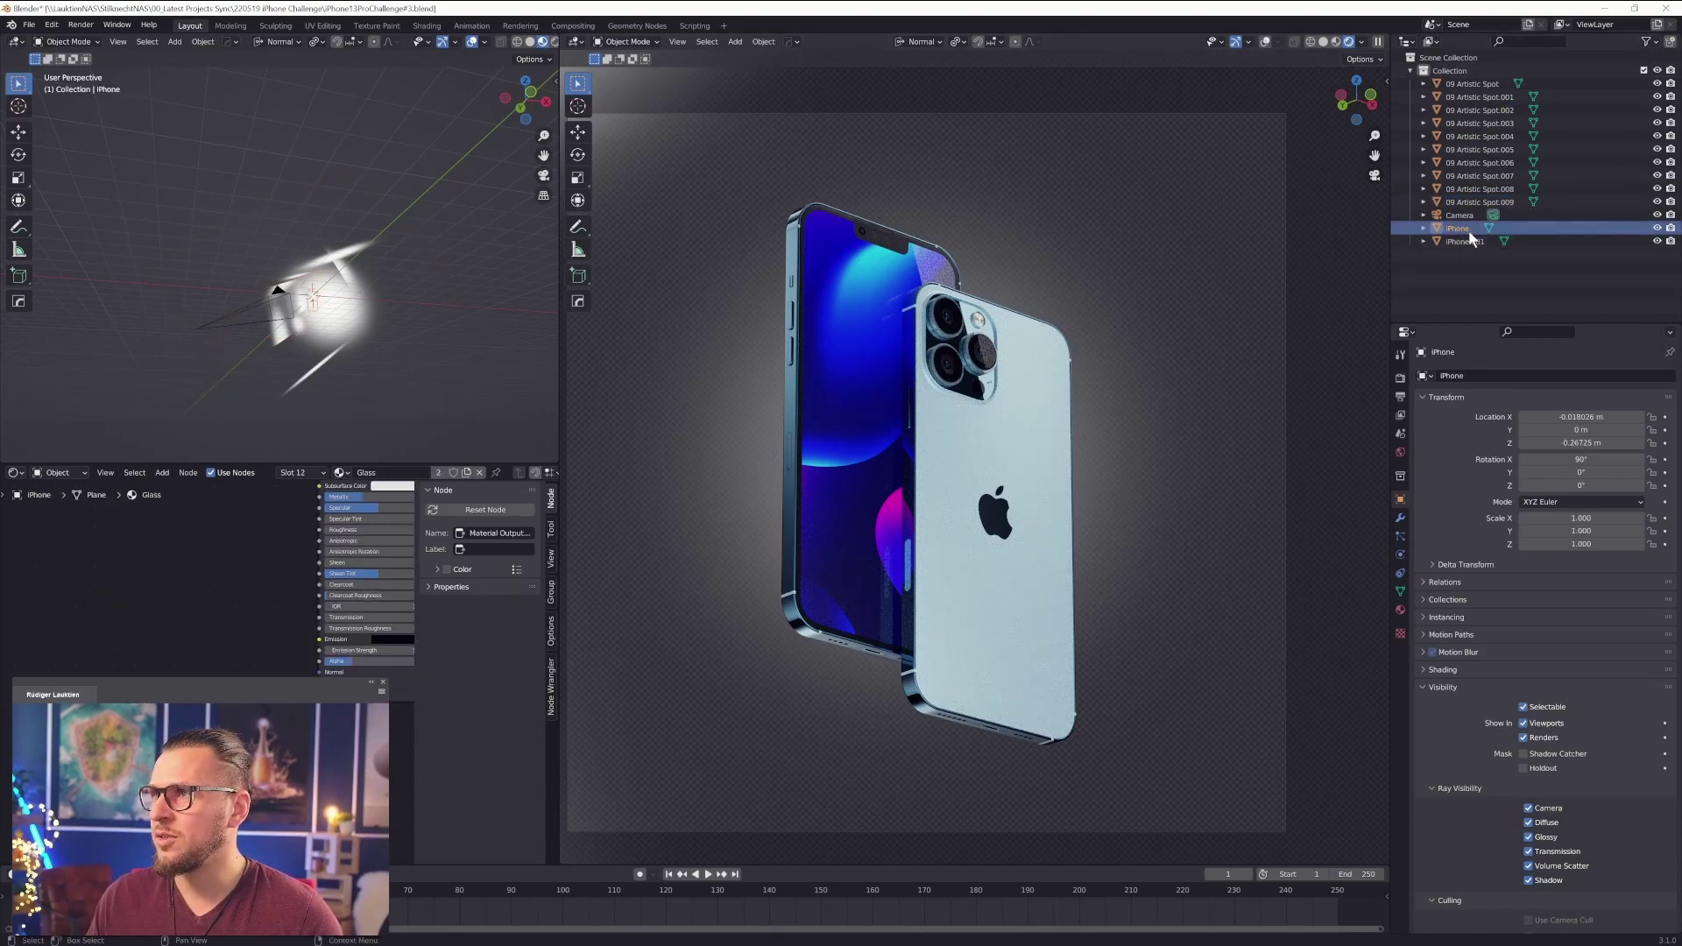
key("g")
key("y")
key("Escape")
- Try raising the back-facing iPhone along its normal Y axis to line it up with the front-facing one
left_click(1460, 229)
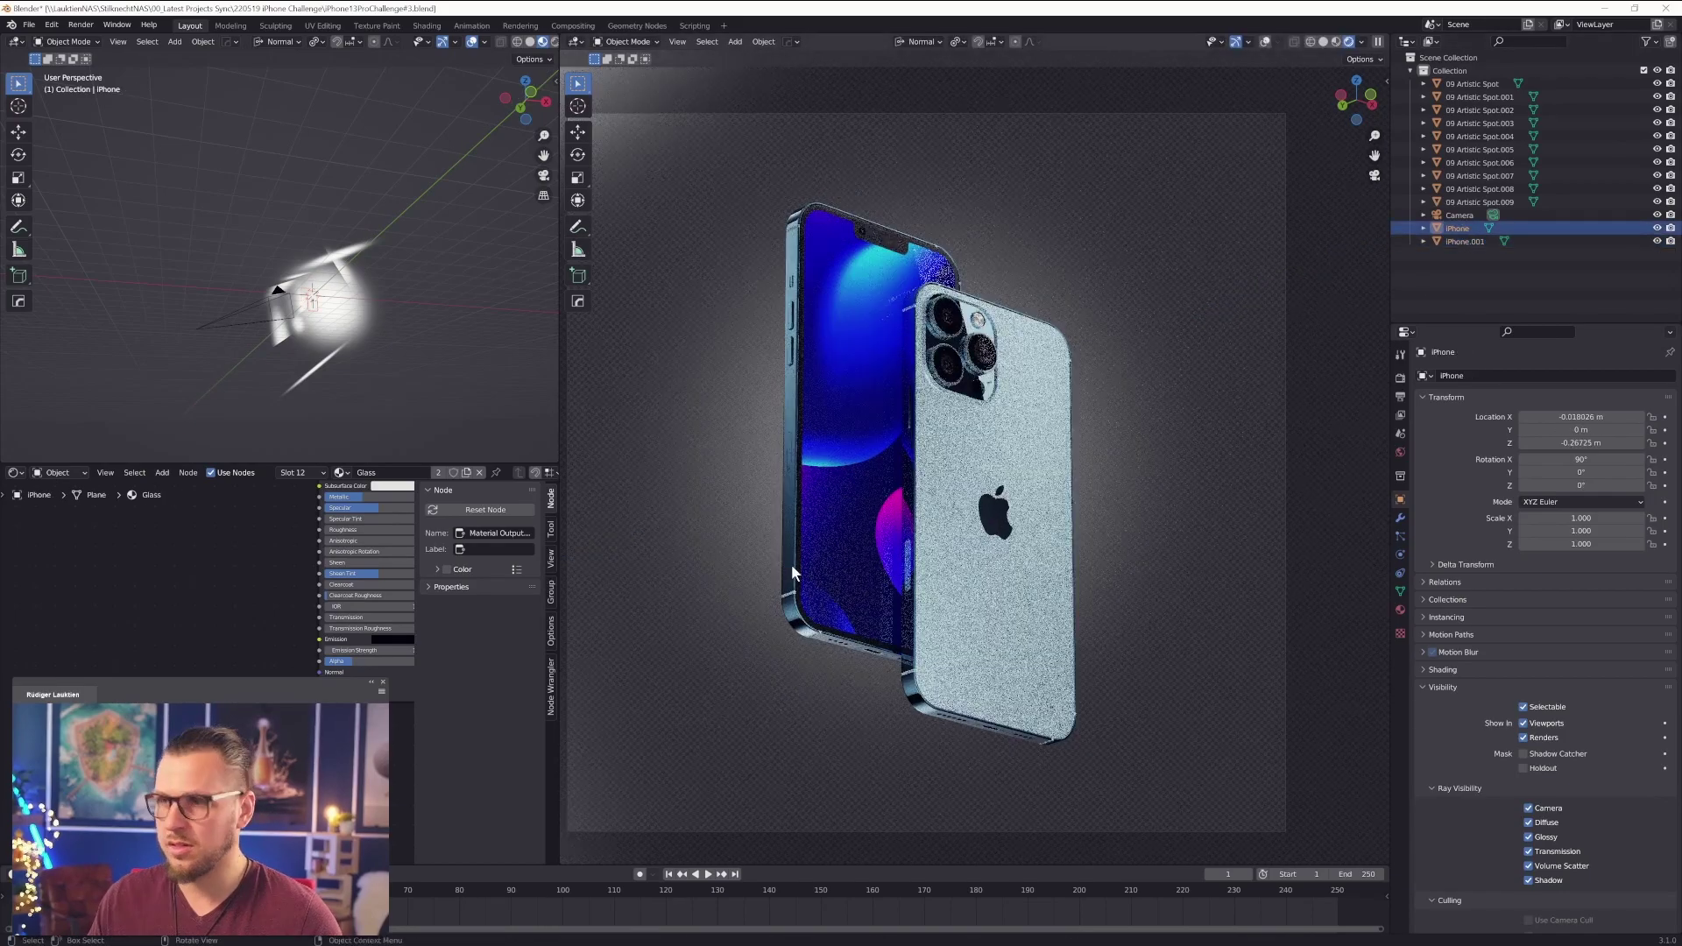
key("g")
key("y")
key("y")
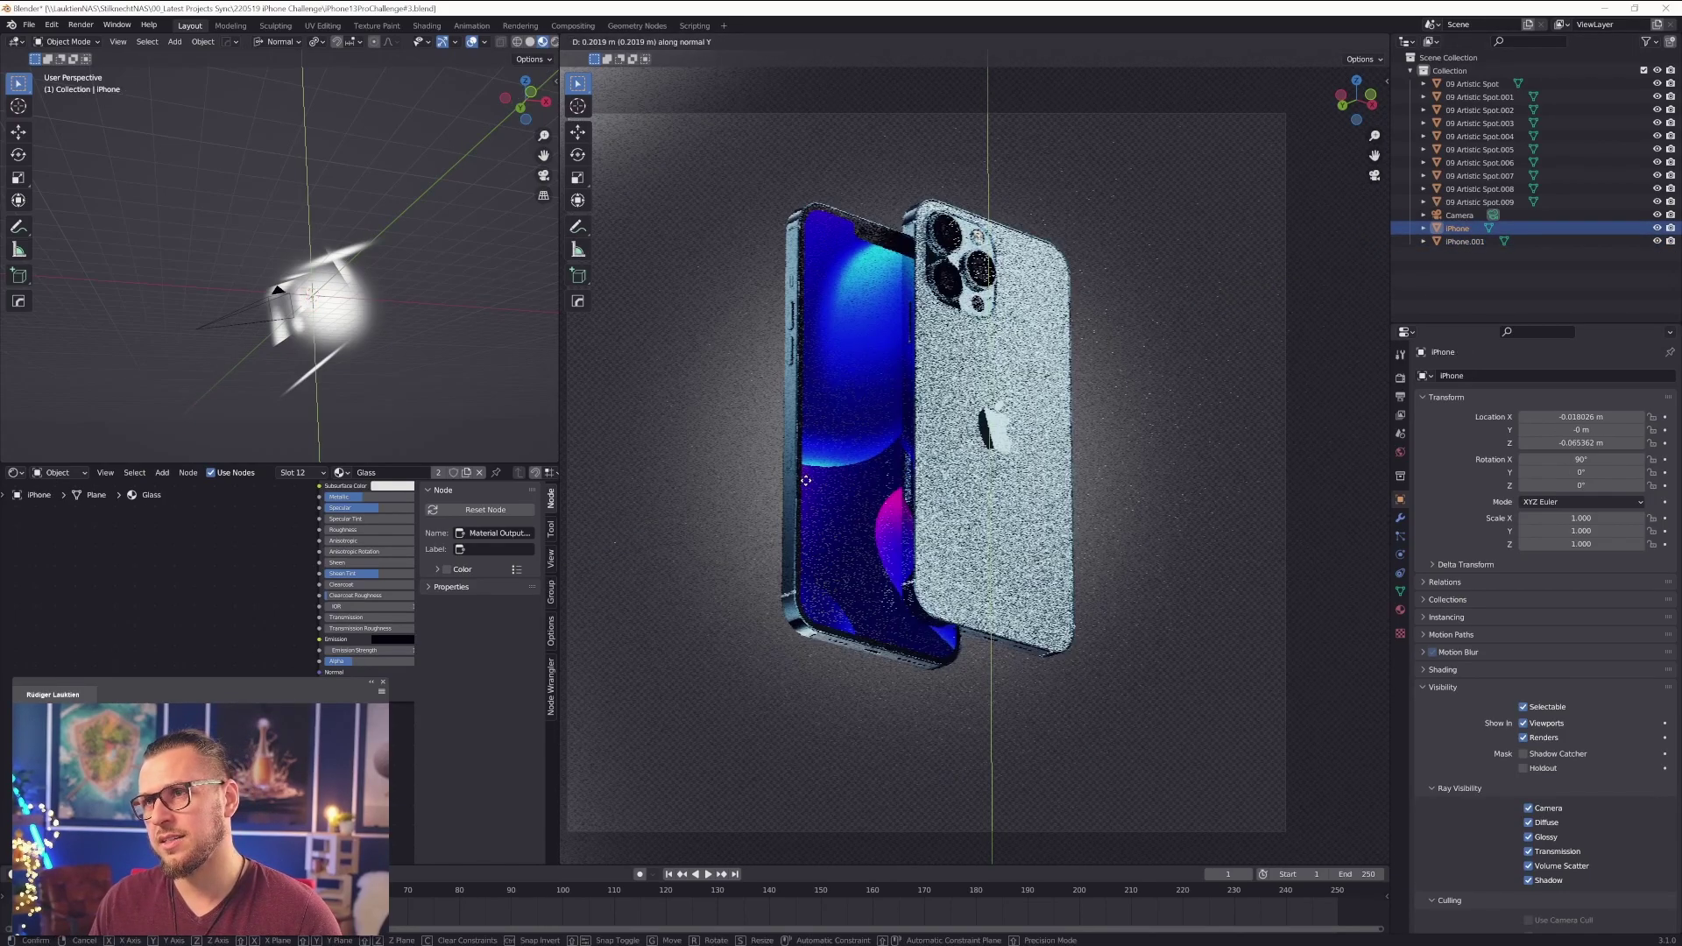
left_click(803, 494)
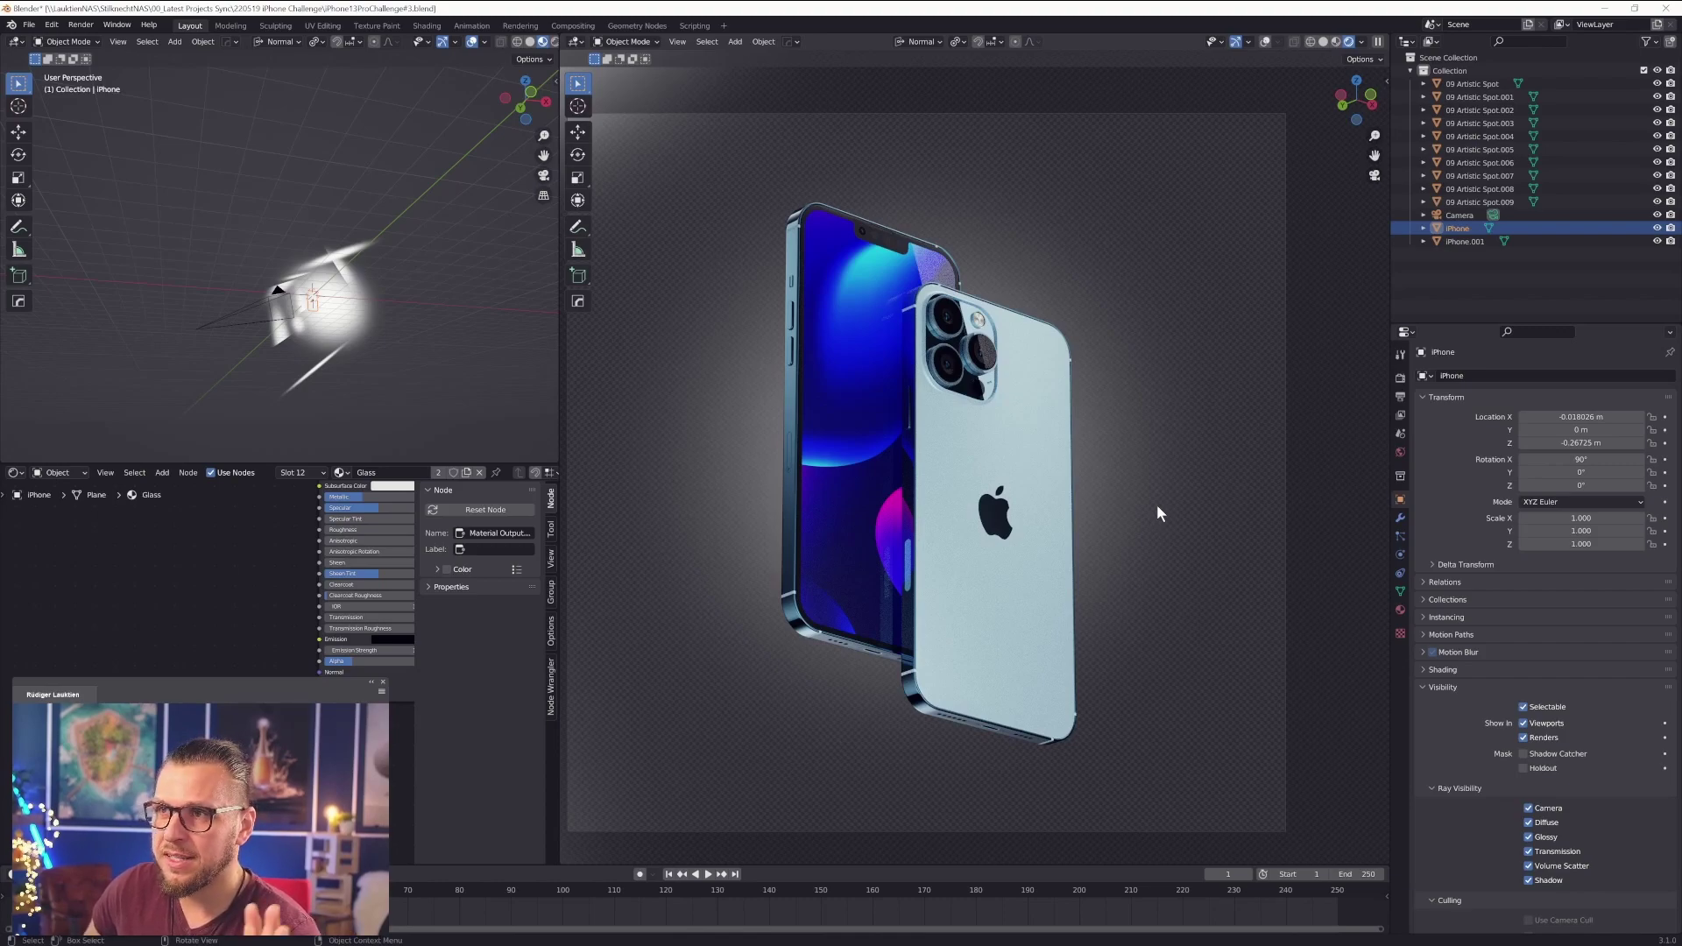
- Hide the newest spot plane to compare the phones without its light
left_click(1656, 201)
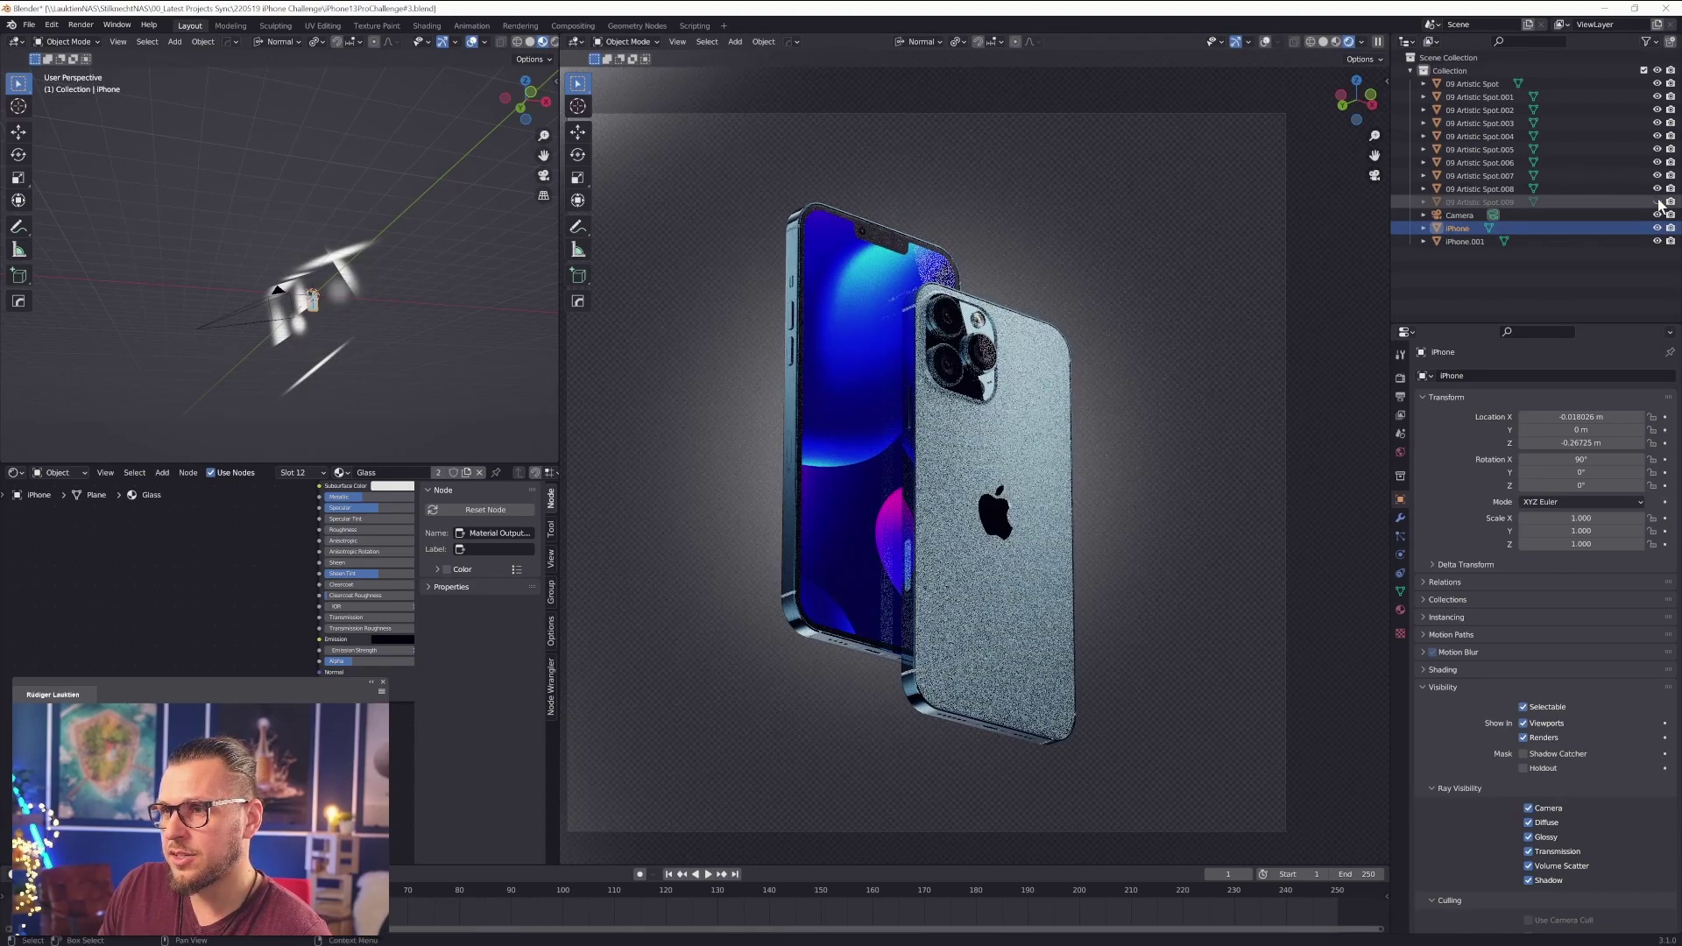